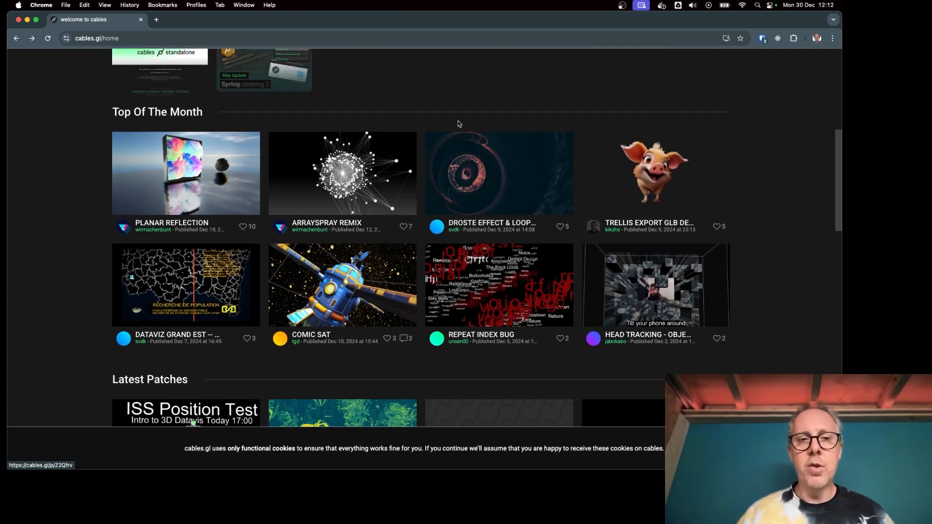
Create a new patch from the Mesh Instancer template.
scroll(428, 64, up, 15)
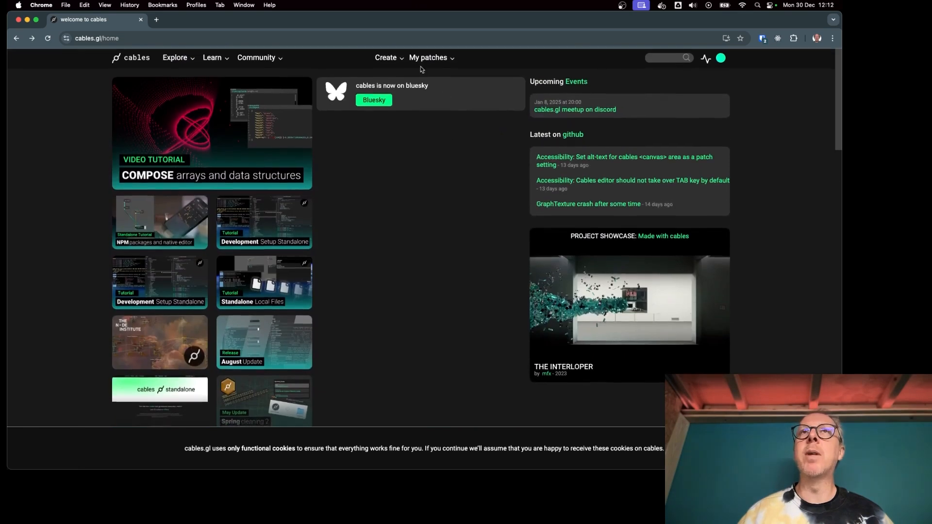
mouse_move(374, 68)
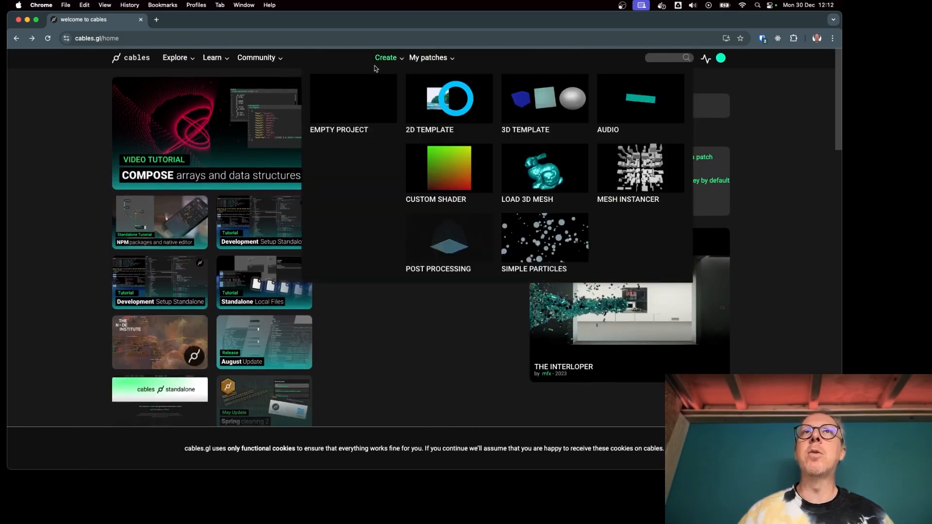
click(626, 182)
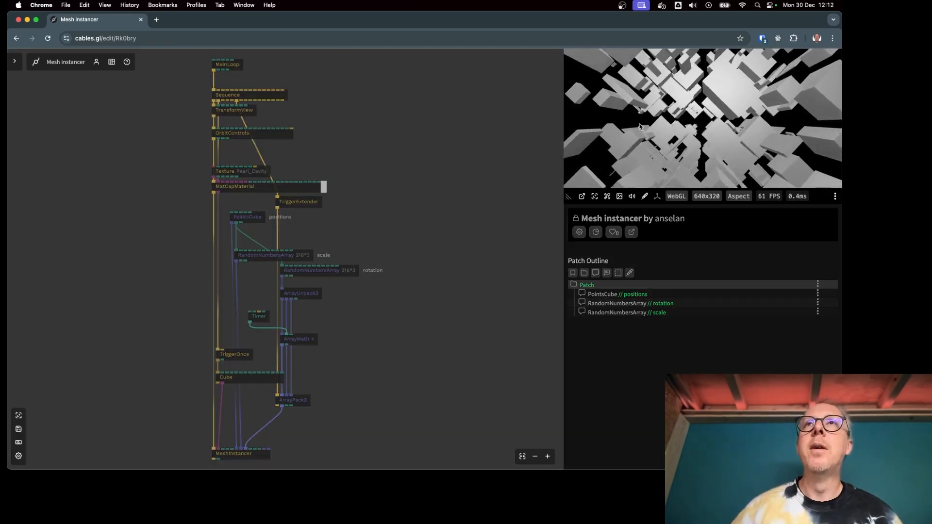
Resize the render preview beside the patch and check the rendered cubes from farther away and close up.
drag(568, 196, 510, 227)
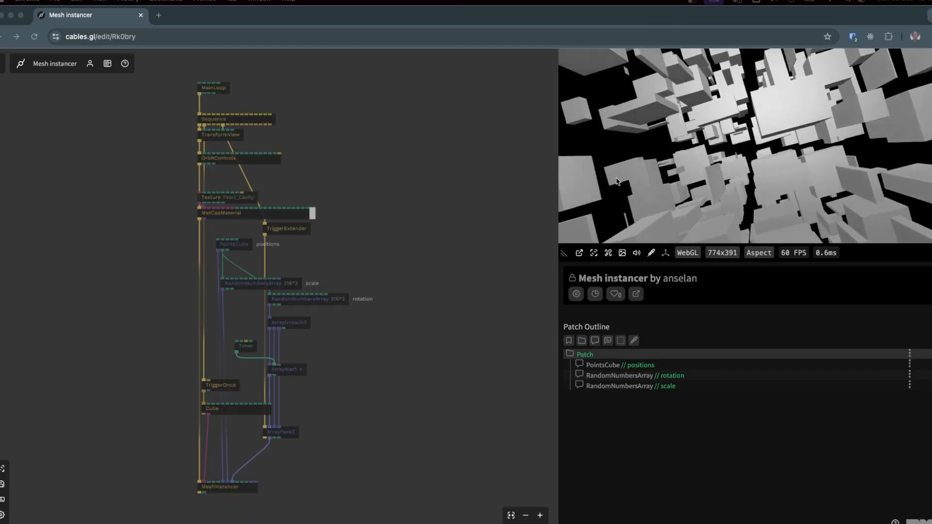
scroll(617, 181, down, 3)
scroll(617, 181, down, 5)
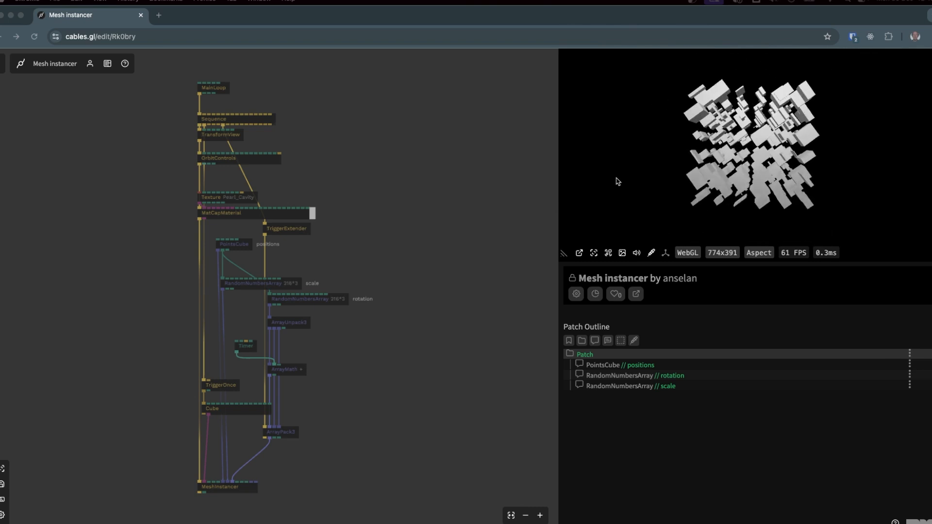
scroll(696, 185, up, 5)
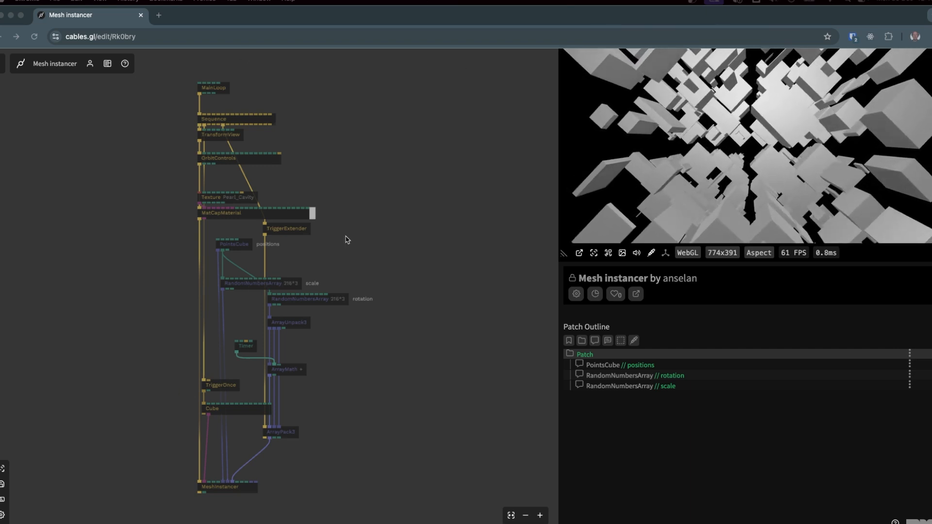
scroll(95, 266, up, 10)
drag(563, 254, 643, 236)
Examine the op chain down to MeshInstancer and inspect its parameters and positions array input.
scroll(433, 291, down, 5)
drag(368, 297, 222, 277)
scroll(169, 277, down, 6)
scroll(331, 321, up, 8)
scroll(332, 322, up, 3)
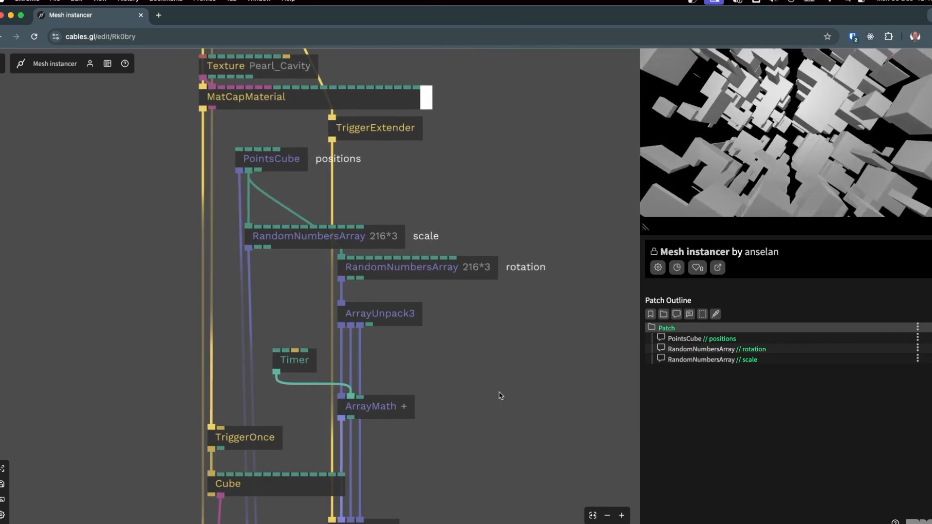
drag(470, 411, 456, 242)
click(266, 411)
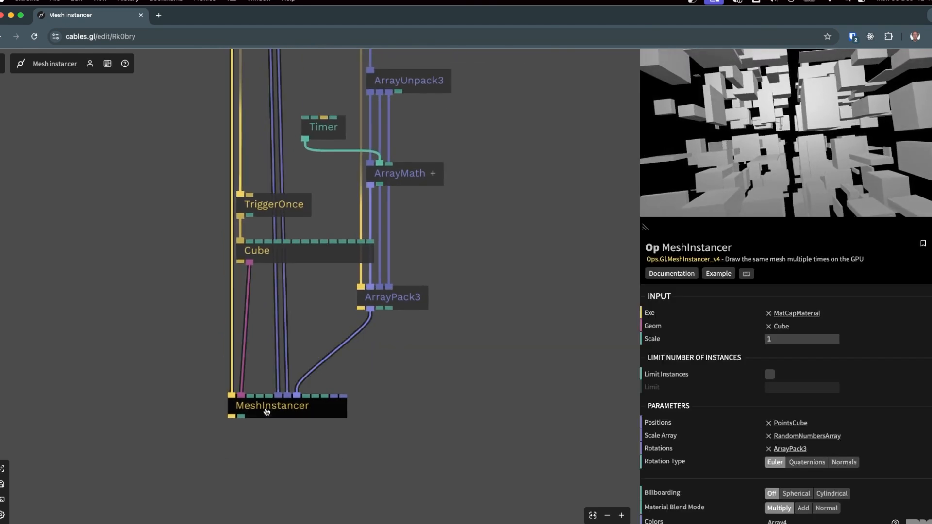
scroll(244, 411, up, 5)
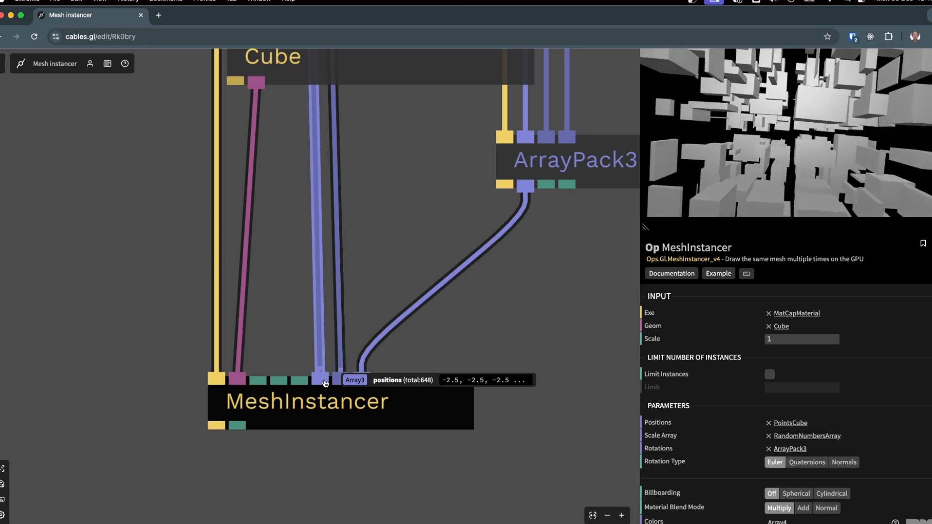
Calculate 648/3 in the system search and inspect MeshInstancer's scale array input.
key(super+space)
text(648)
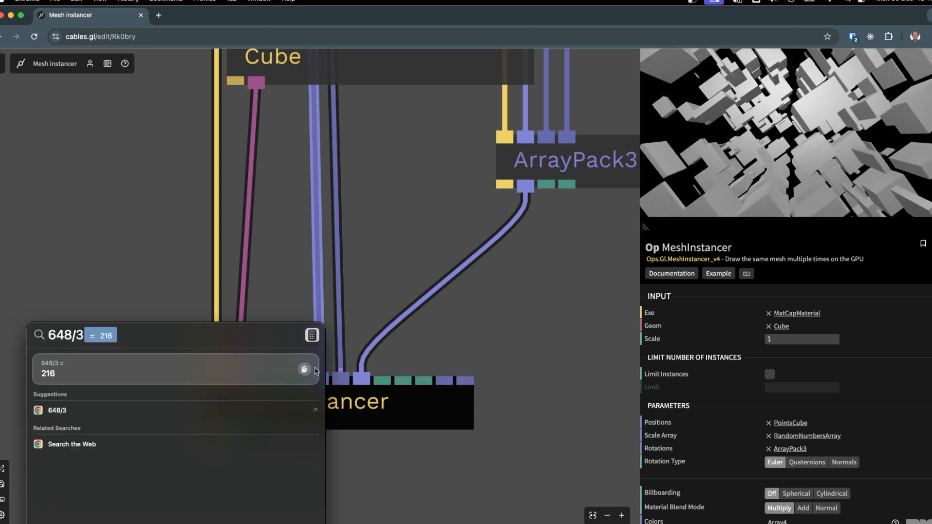
key(Escape)
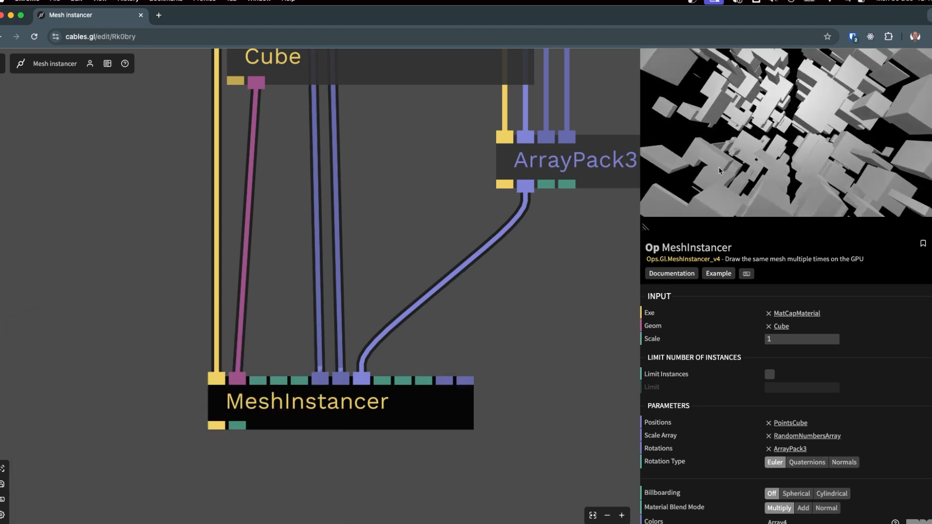
mouse_move(337, 382)
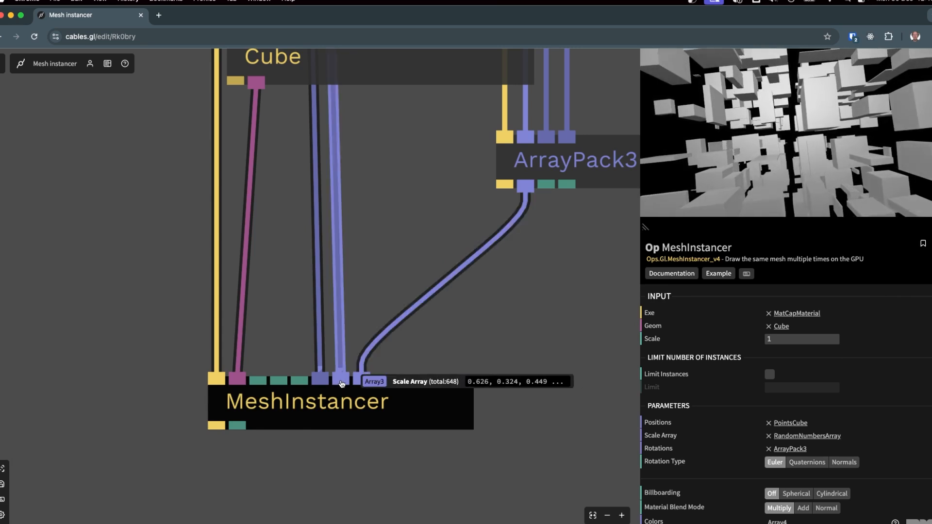
Insert an ArrayMath op into the link between the scale RandomNumbersArray and MeshInstancer.
scroll(342, 384, down, 5)
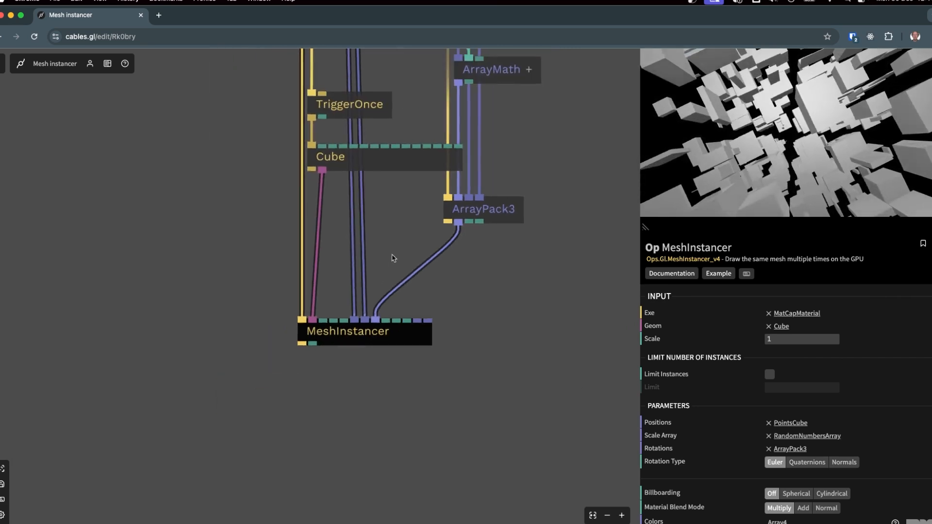
click(414, 231)
drag(412, 228, 411, 462)
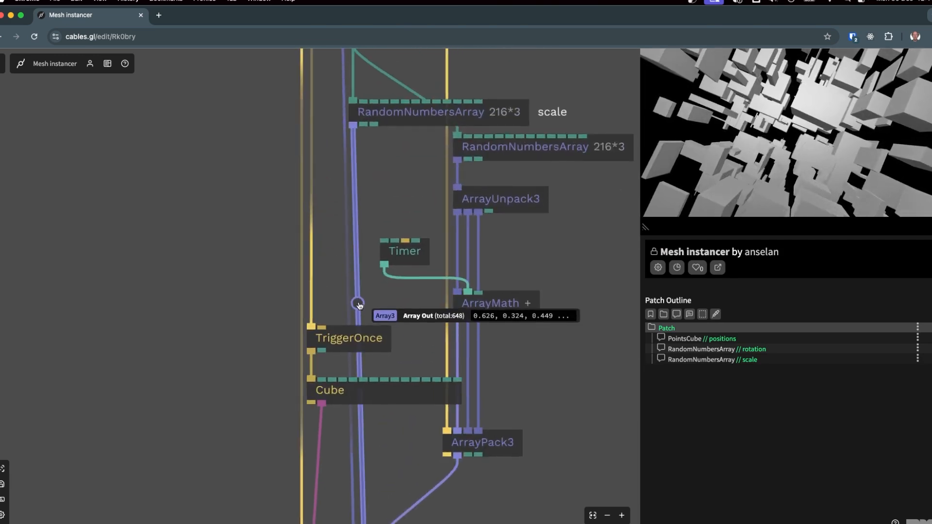
click(363, 447)
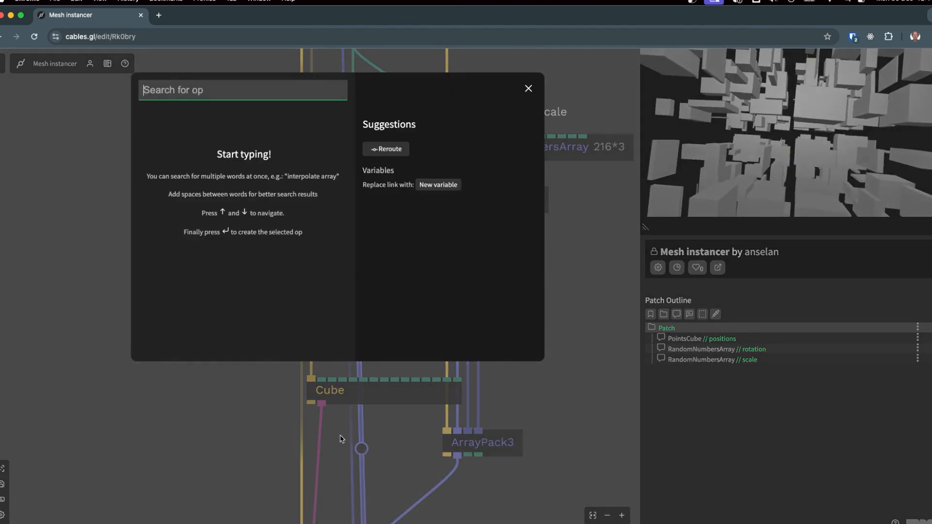
text(arraymay)
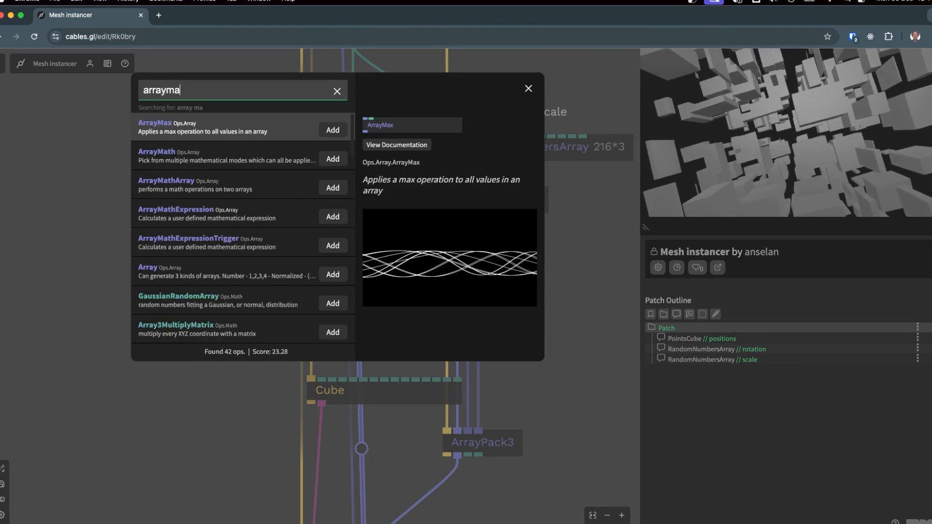
key(BackSpace)
key(BackSpace)
text(ath)
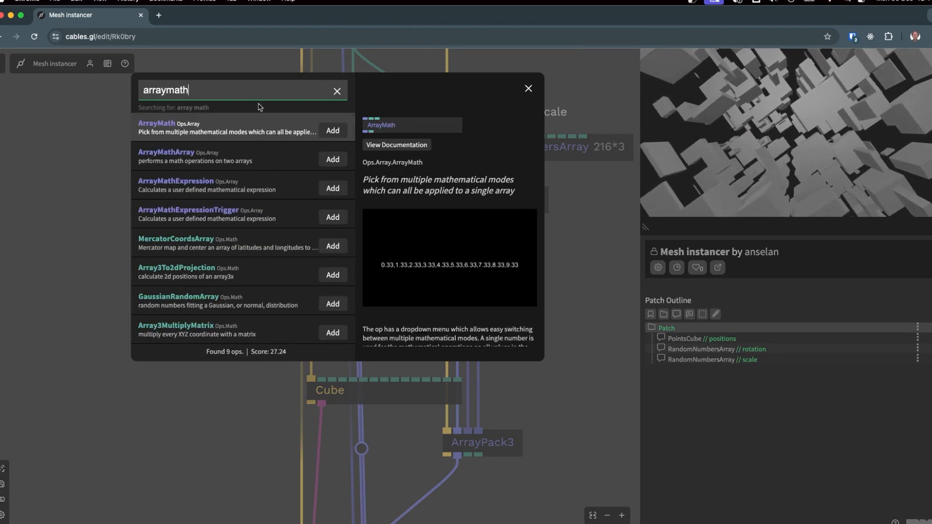
click(332, 130)
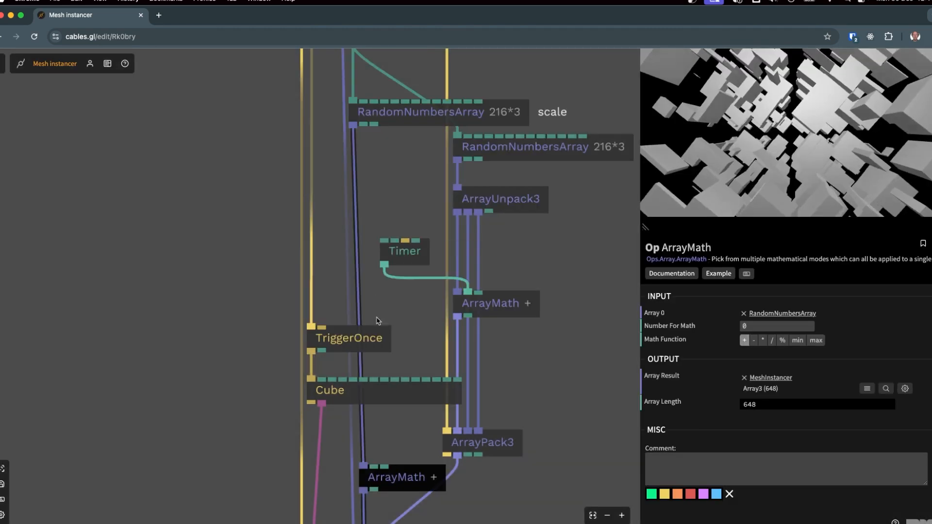
Set the new ArrayMath op above MeshInstancer to multiply with a number of 0.73.
click(534, 489)
drag(524, 493, 543, 360)
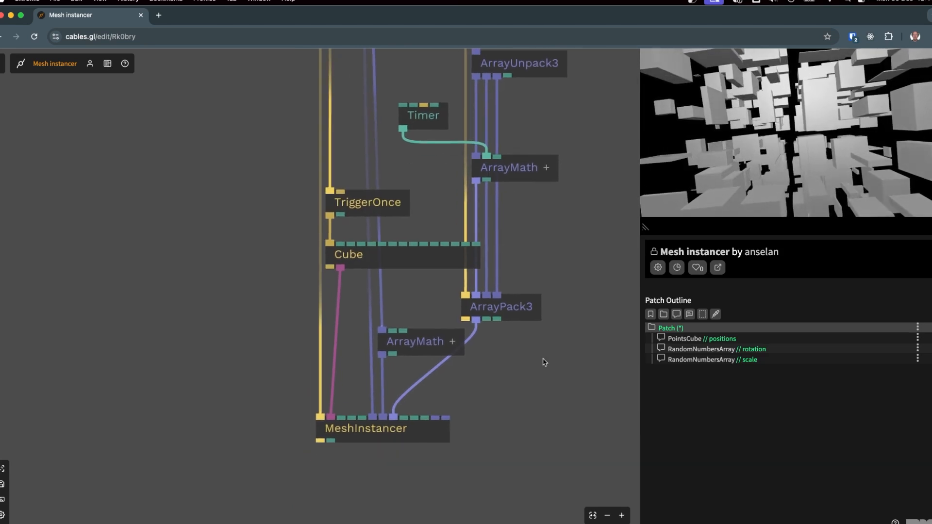
drag(431, 339, 432, 334)
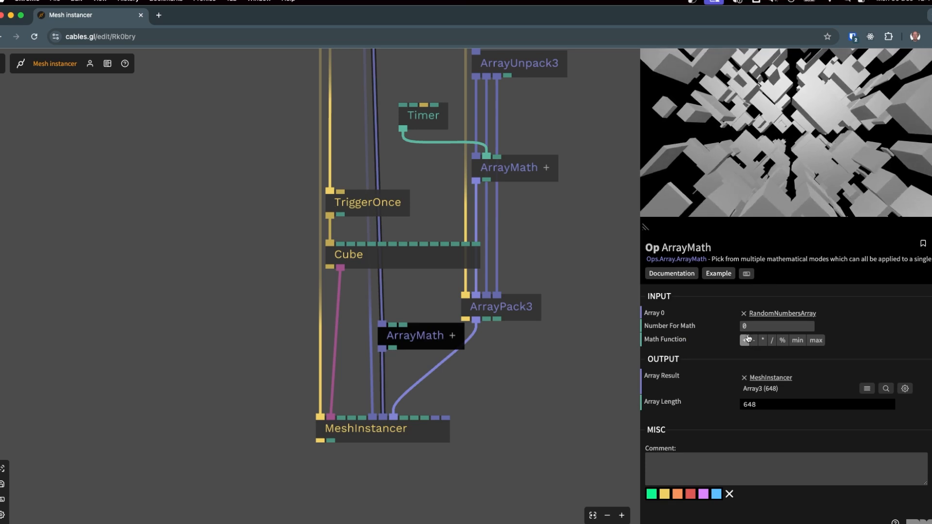
mouse_move(753, 326)
mouse_down()
mouse_move(770, 326)
mouse_move(737, 326)
mouse_move(786, 326)
mouse_move(736, 326)
mouse_move(756, 327)
mouse_up()
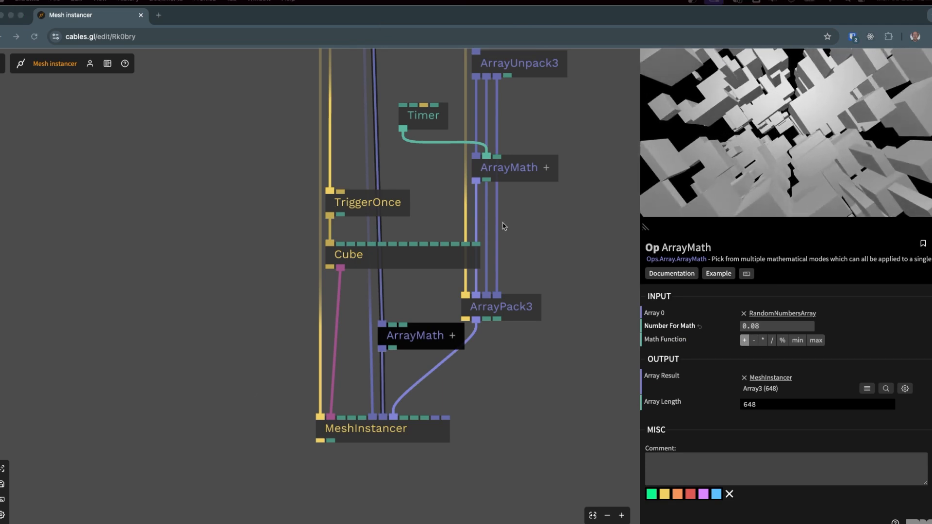
click(763, 340)
drag(753, 326, 777, 326)
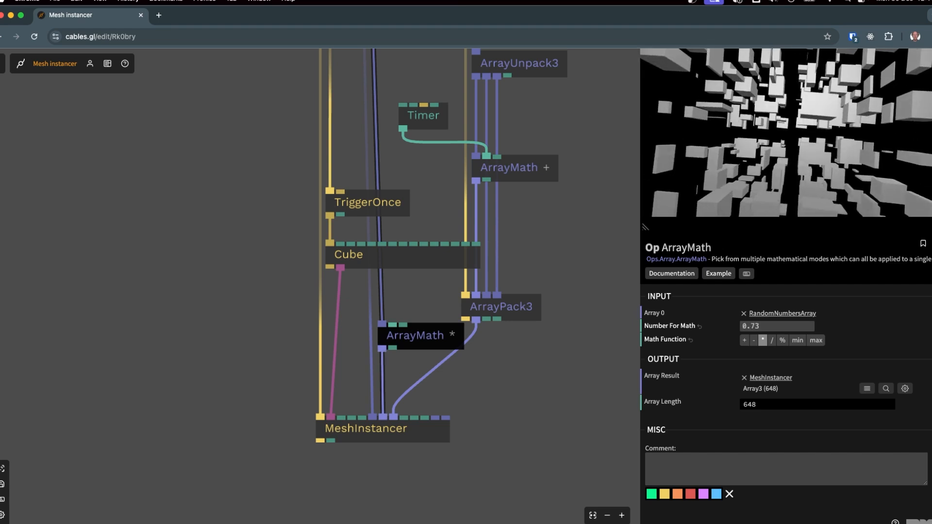
Add an LFO op that feeds the multiplying ArrayMath's number input and place it beside TriggerOnce and Cube.
drag(421, 335, 242, 184)
text(lfo)
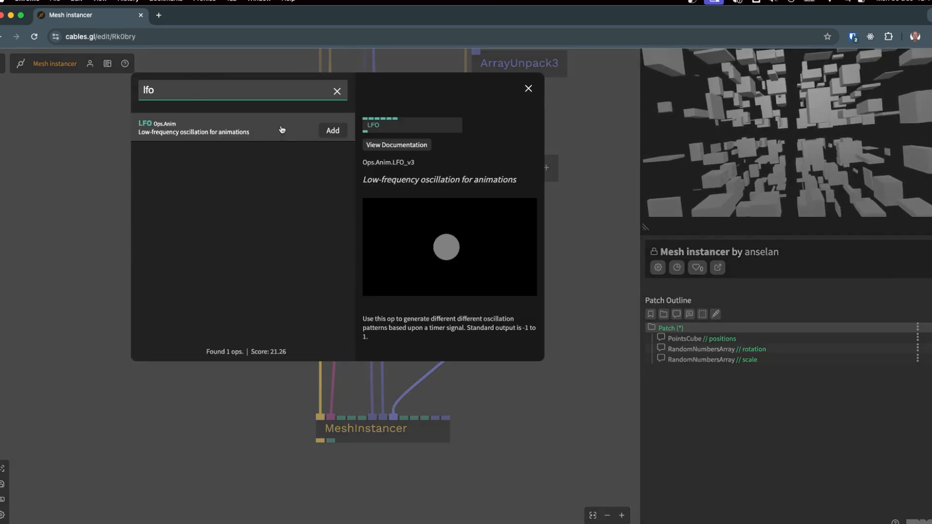
click(334, 130)
drag(421, 289, 236, 240)
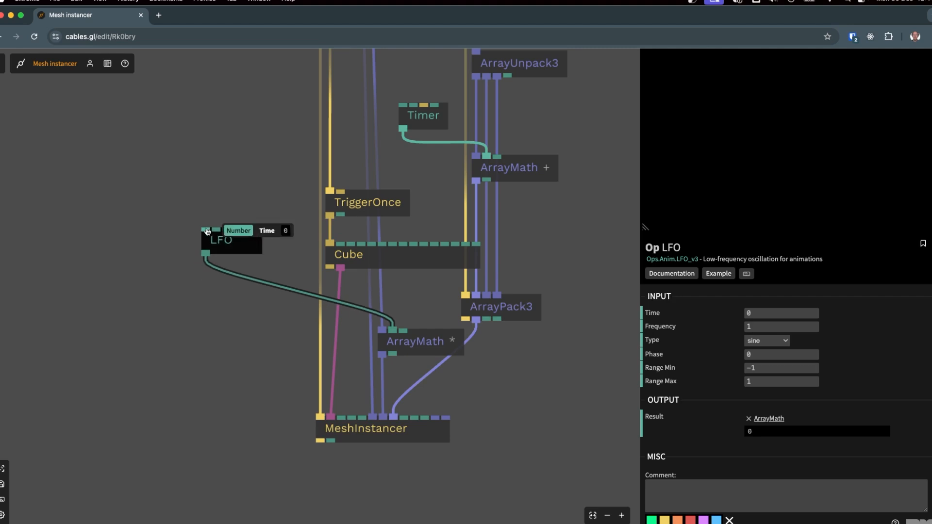
Add a Timer op connected to the LFO's time input.
scroll(203, 220, up, 5)
drag(210, 240, 217, 141)
text(timer)
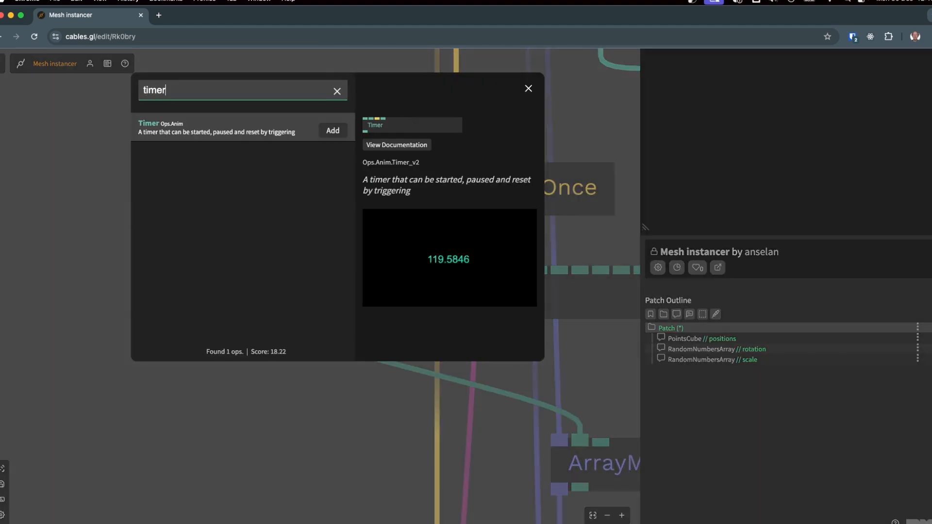
key(Return)
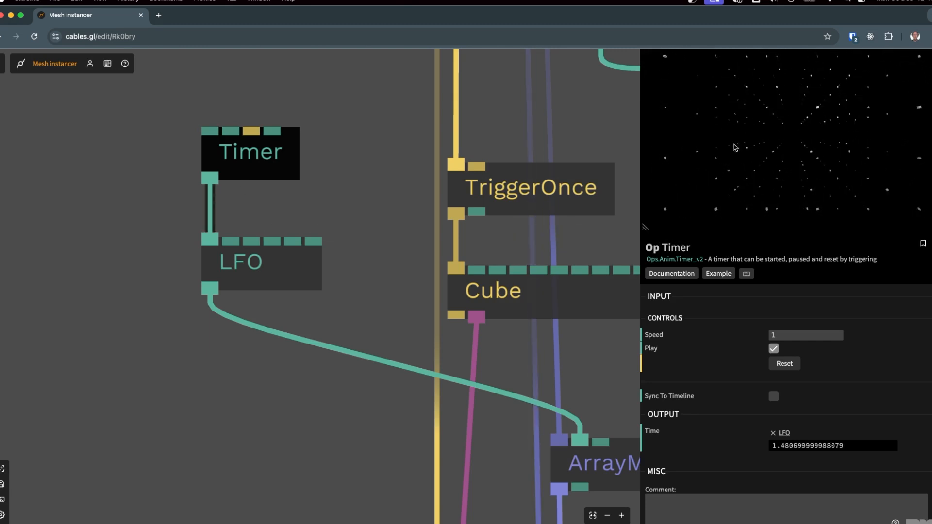
Set the LFO's range minimum to 0.1 and range maximum to 2.
scroll(401, 333, down, 5)
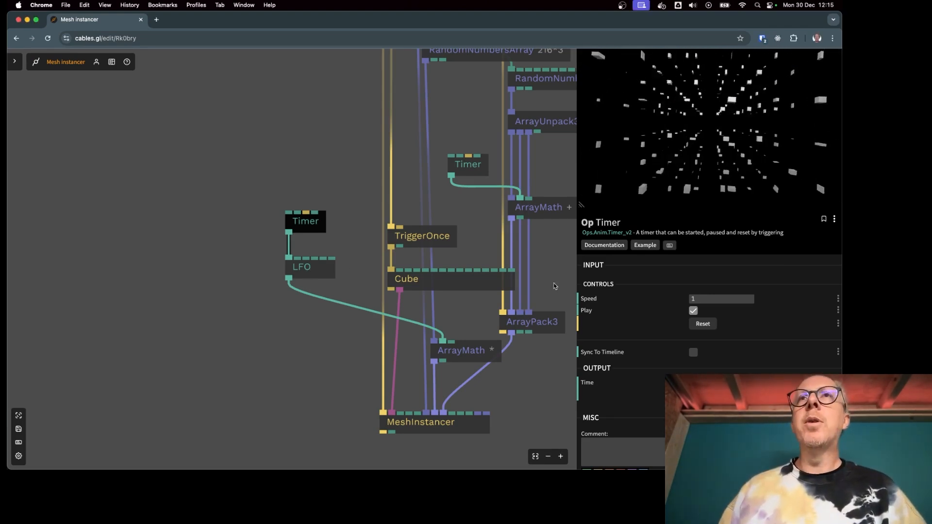
click(311, 271)
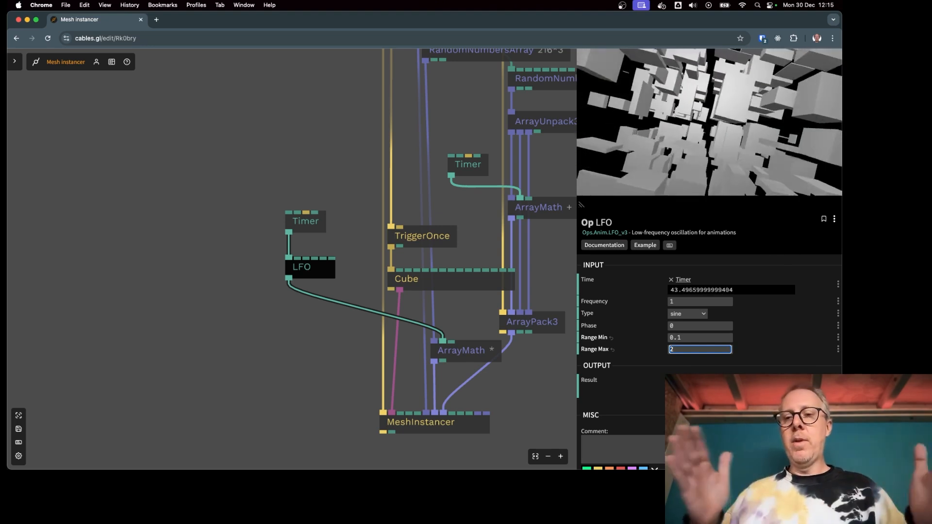
click(314, 145)
scroll(314, 145, down, 5)
scroll(491, 168, up, 6)
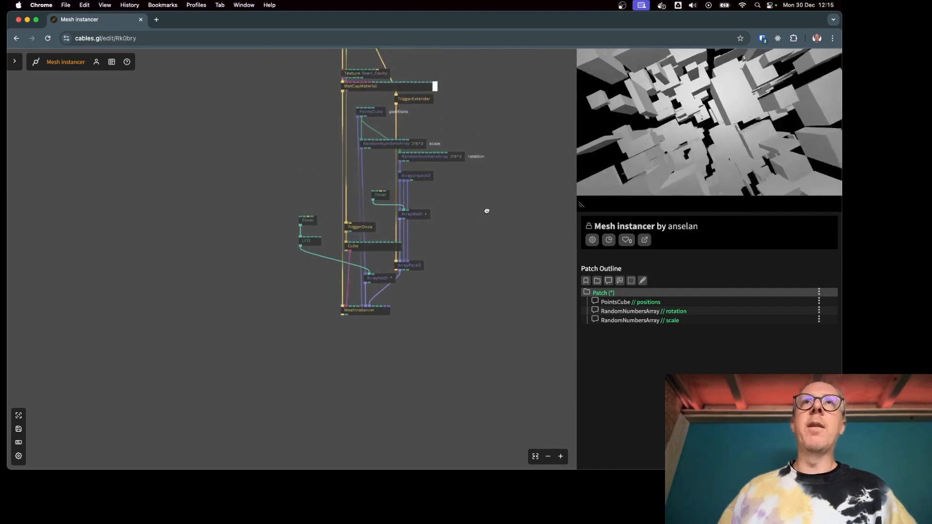
scroll(483, 220, down, 8)
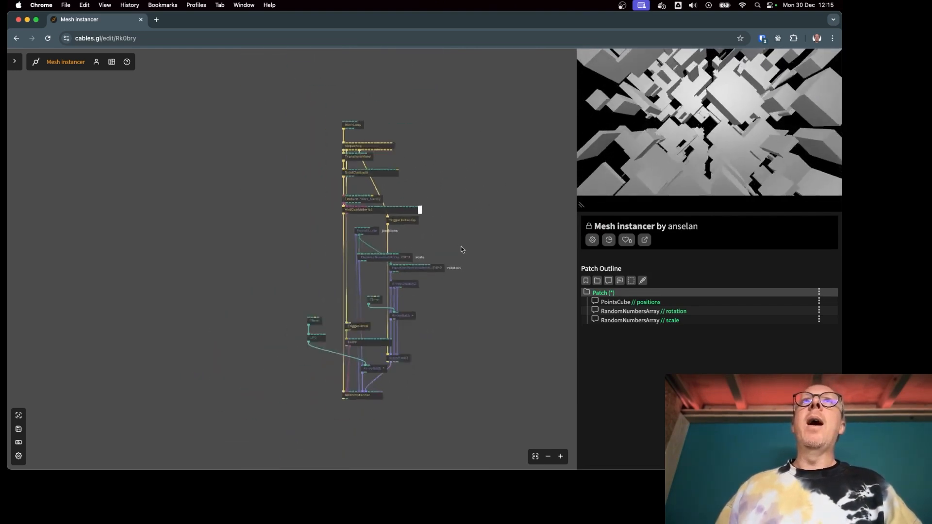
scroll(432, 214, up, 8)
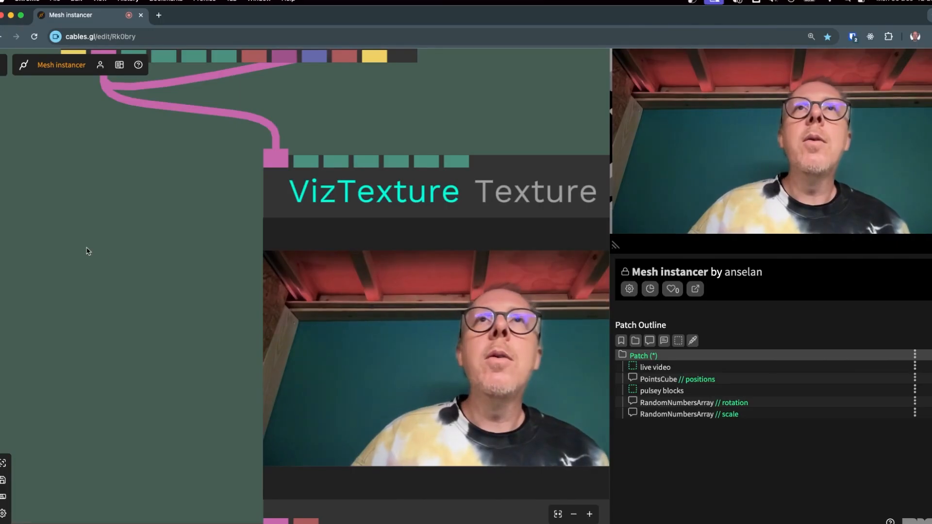
Nudge the live video area with its ops and move FullscreenRectangle closer to WebcamTexture.
scroll(87, 251, down, 10)
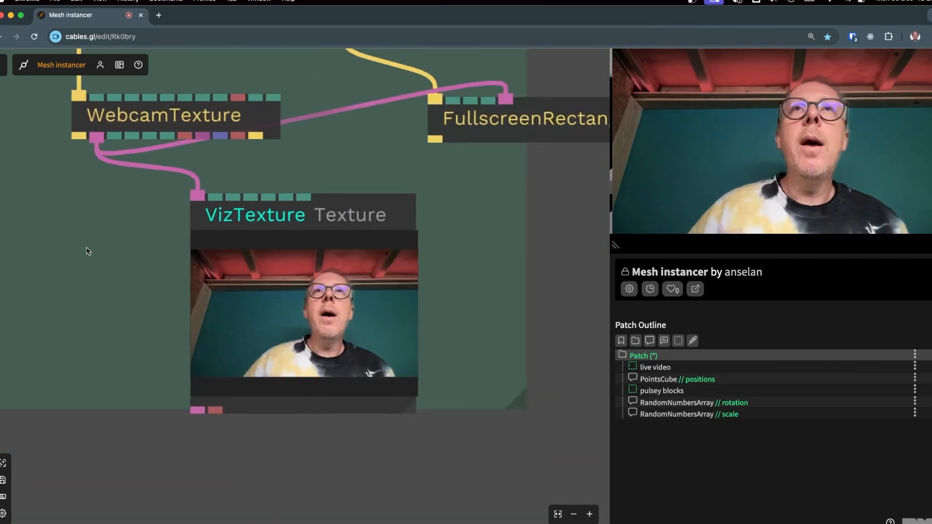
scroll(73, 200, down, 8)
drag(65, 193, 188, 290)
drag(215, 179, 223, 180)
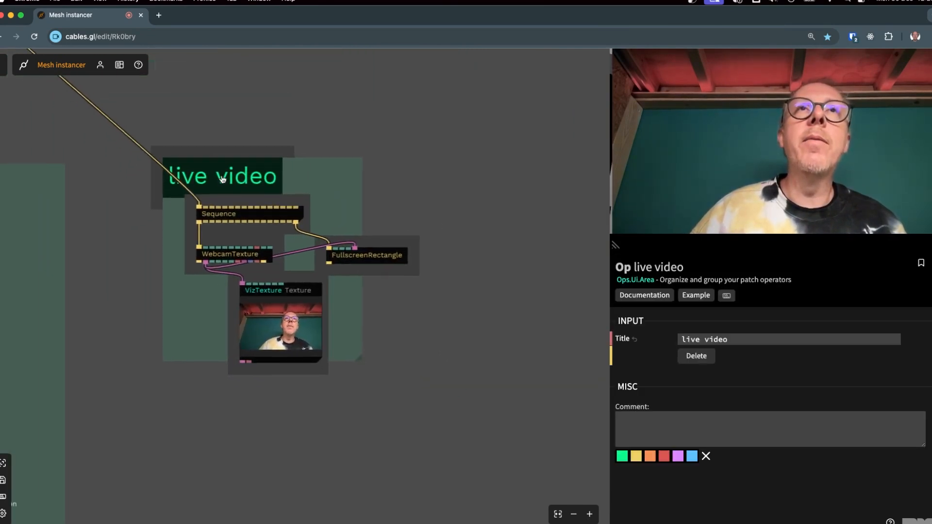
click(141, 247)
drag(117, 252, 197, 300)
scroll(313, 284, up, 5)
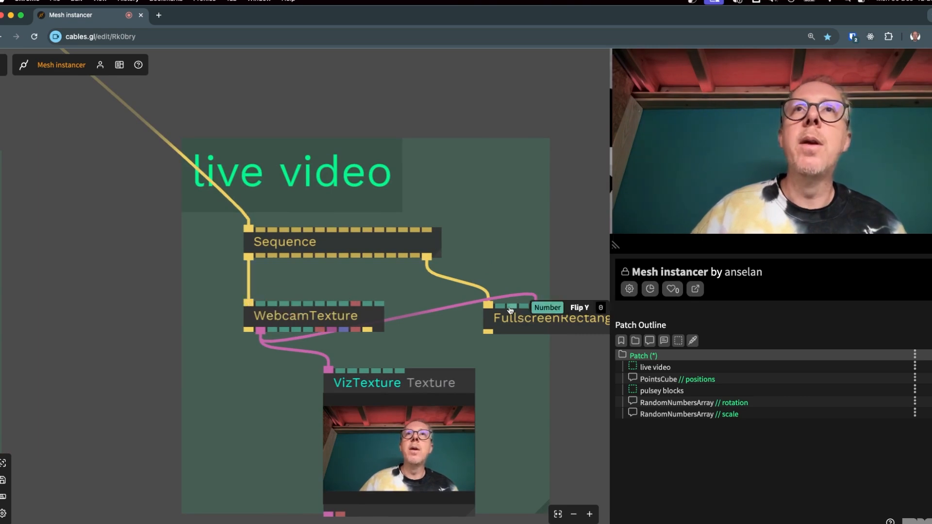
drag(513, 320, 439, 332)
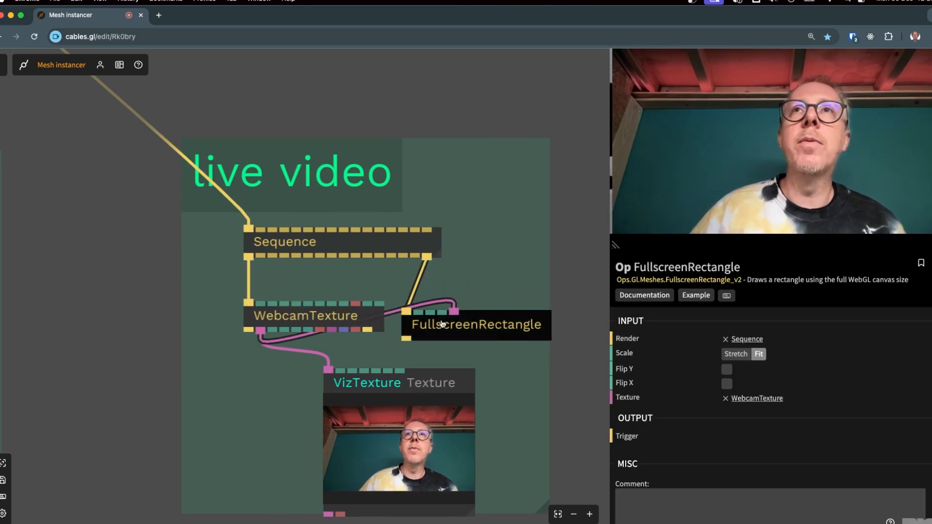
Look over the pulsey blocks and live video areas and how the render chain feeds both.
scroll(341, 334, down, 6)
drag(219, 318, 464, 310)
scroll(344, 311, up, 3)
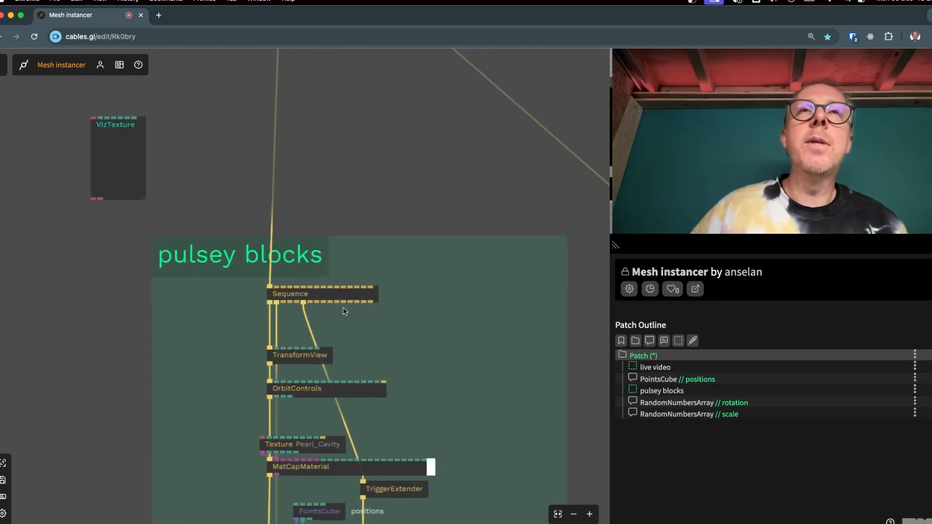
scroll(340, 306, up, 4)
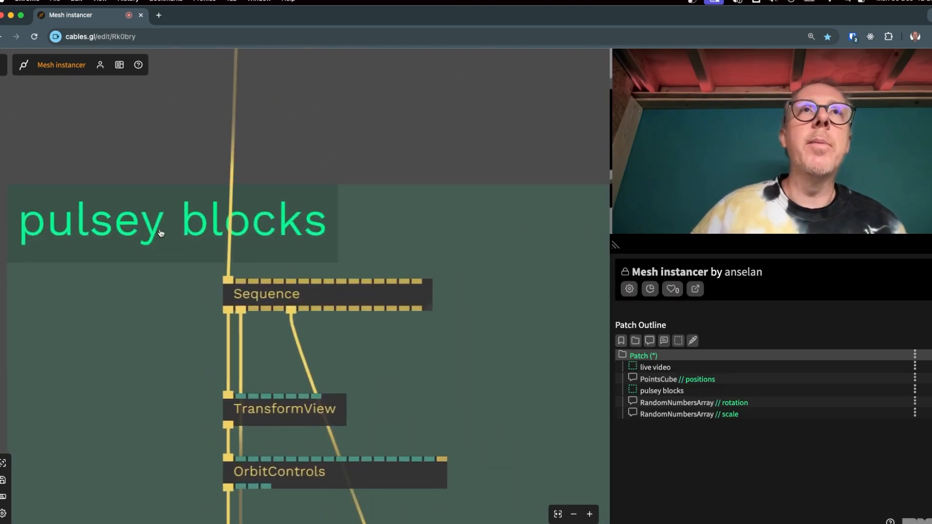
scroll(467, 364, down, 6)
drag(467, 357, 318, 236)
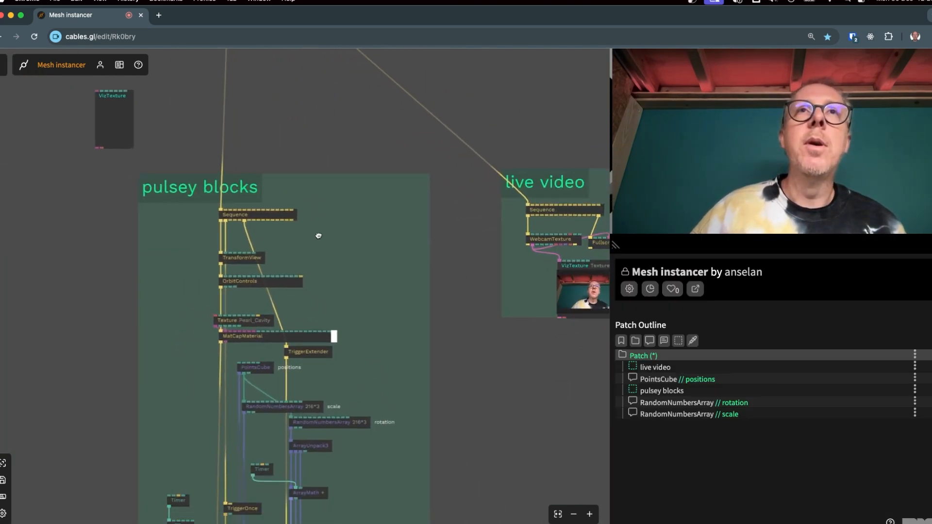
scroll(306, 304, down, 5)
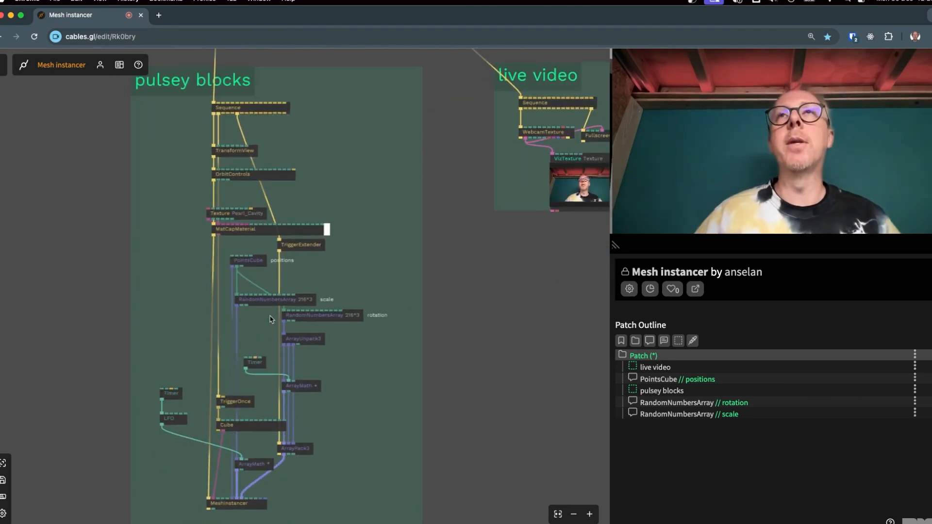
drag(398, 196, 308, 301)
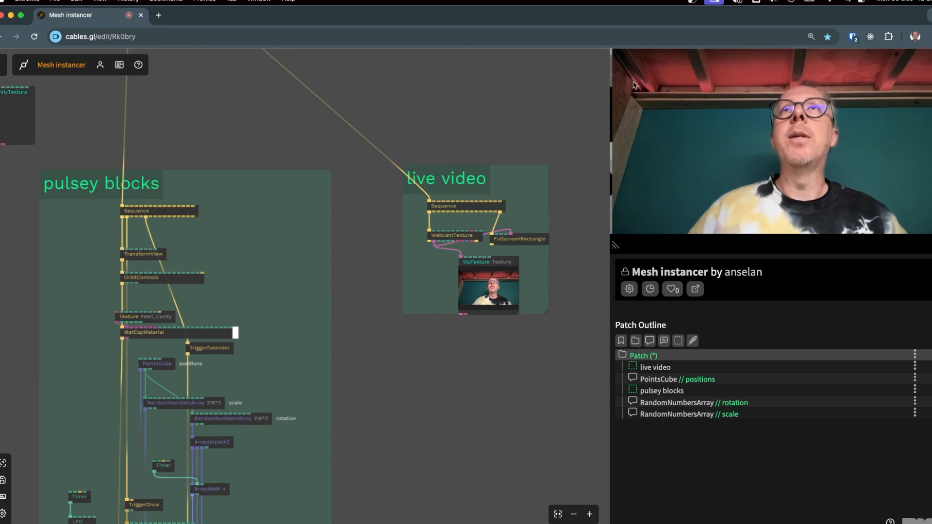
drag(427, 121, 429, 154)
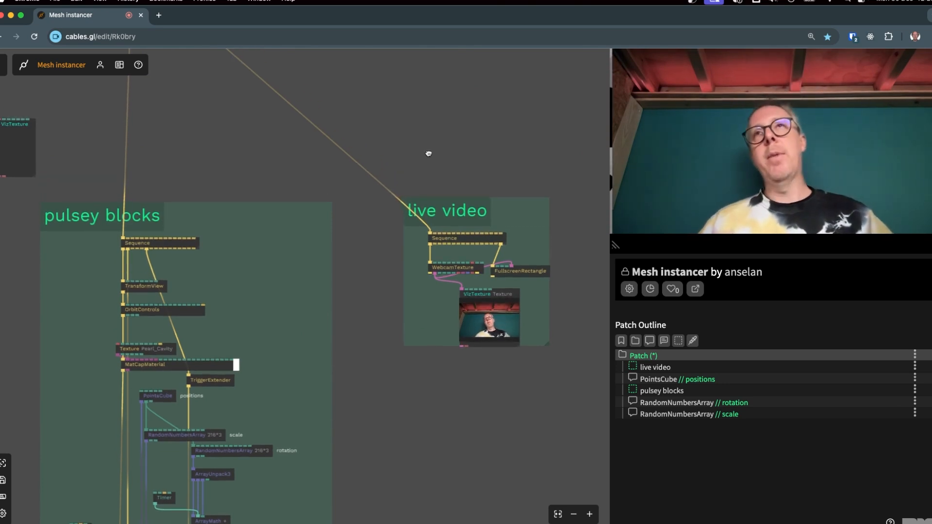
Delete the unconnected VizTexture op near the pulsey blocks area.
drag(300, 173, 396, 236)
drag(301, 200, 376, 267)
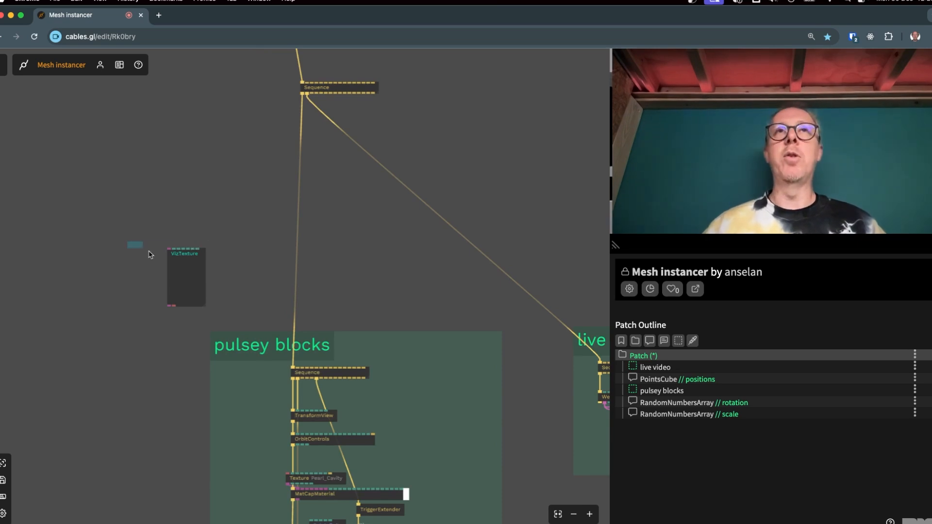
drag(136, 245, 191, 278)
key(Delete)
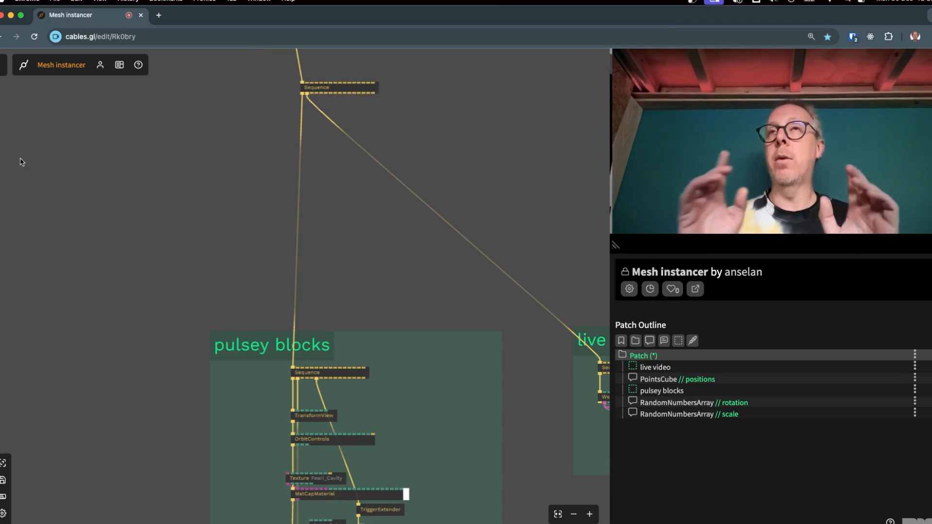
Search the ops for "keyboard" and add a KeyPressLearn op below the main Sequence.
scroll(262, 93, up, 2)
scroll(207, 158, up, 10)
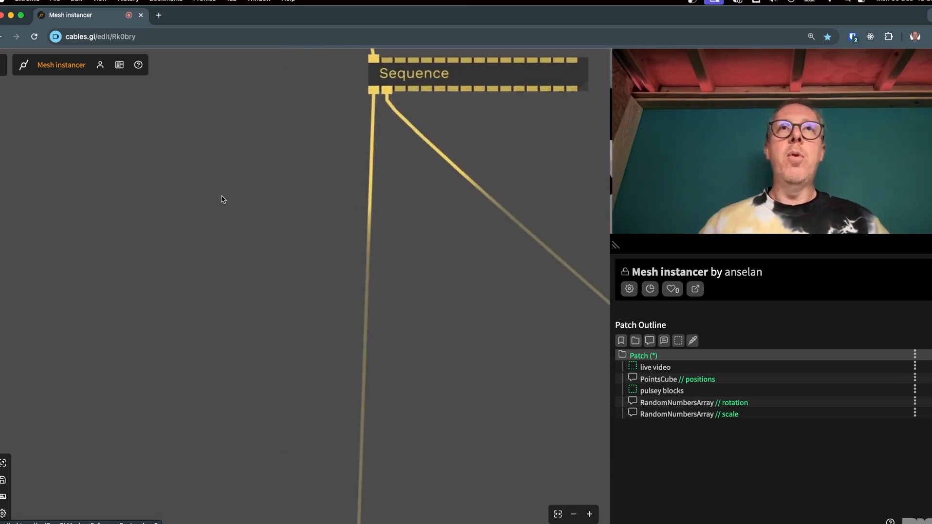
key(Escape)
text(keyboard)
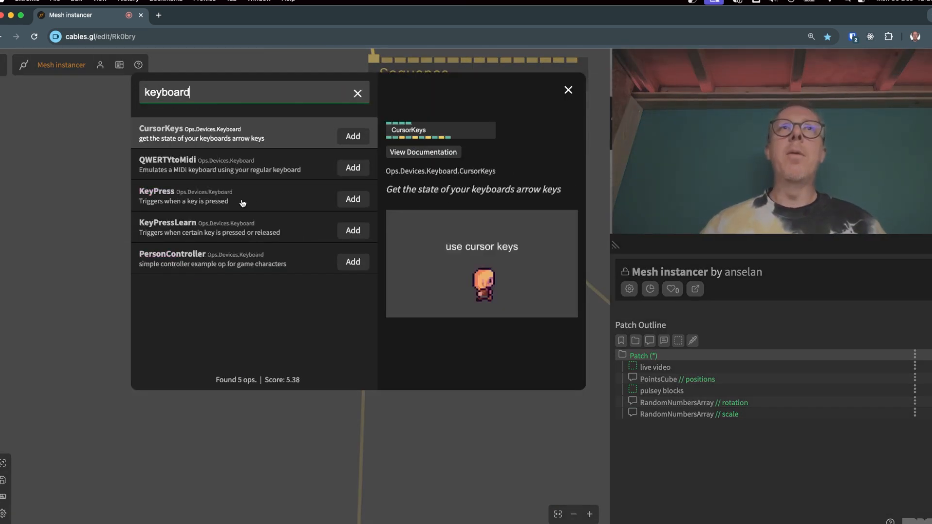
click(271, 200)
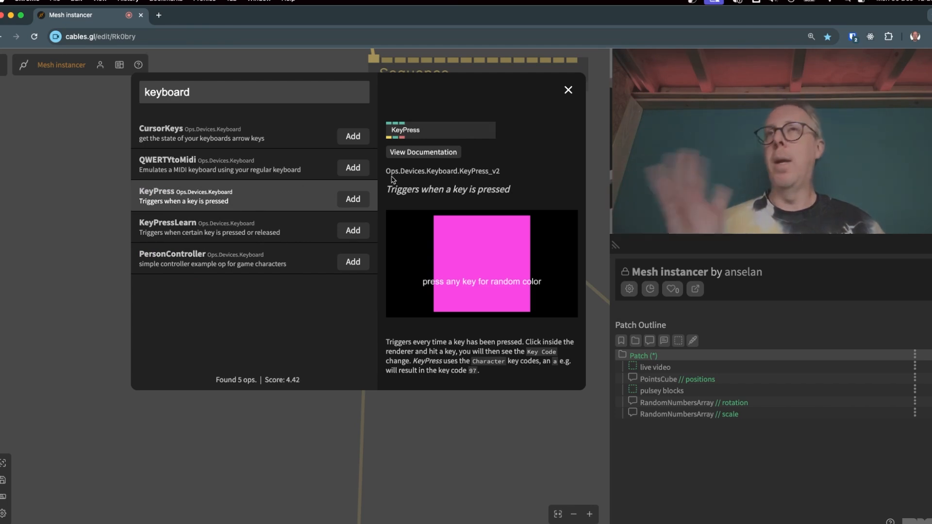
click(296, 240)
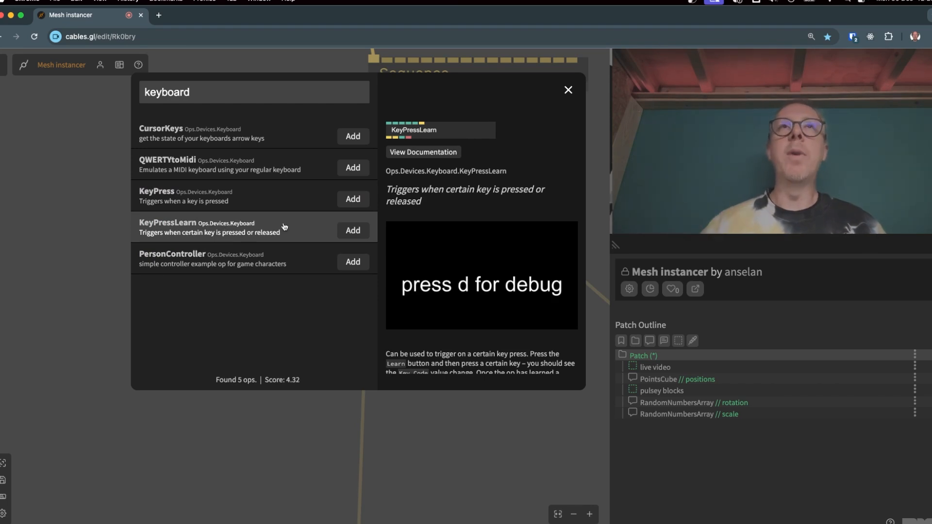
click(344, 228)
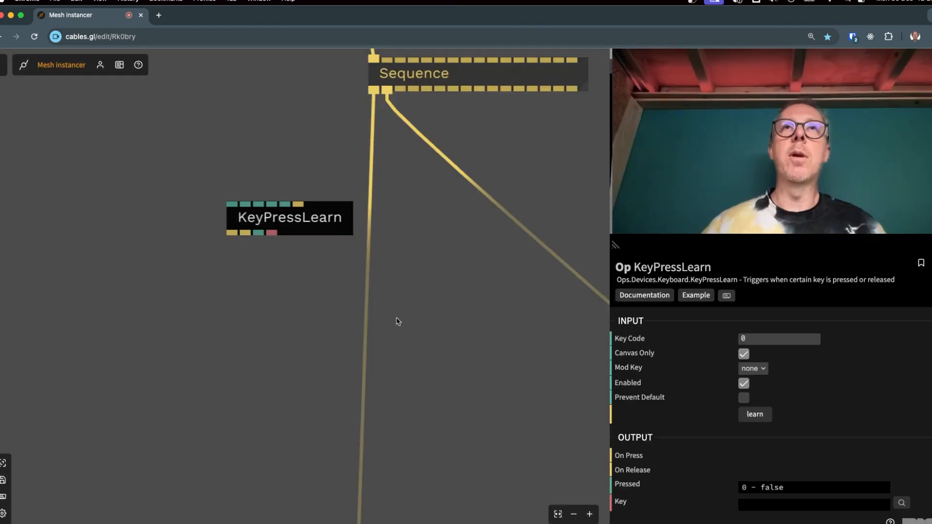
Make the KeyPressLearn op learn the 1 key and place it clear of the main Sequence's cable.
drag(322, 222, 318, 270)
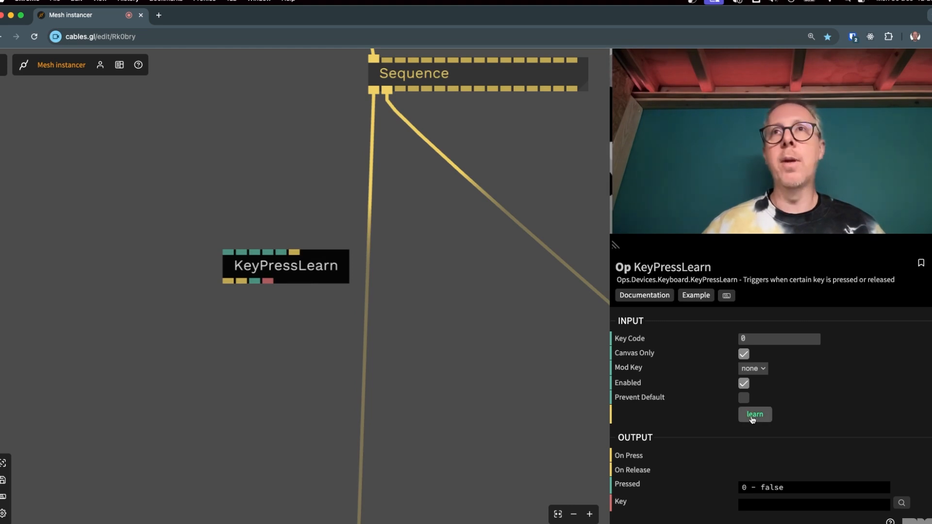
key(1)
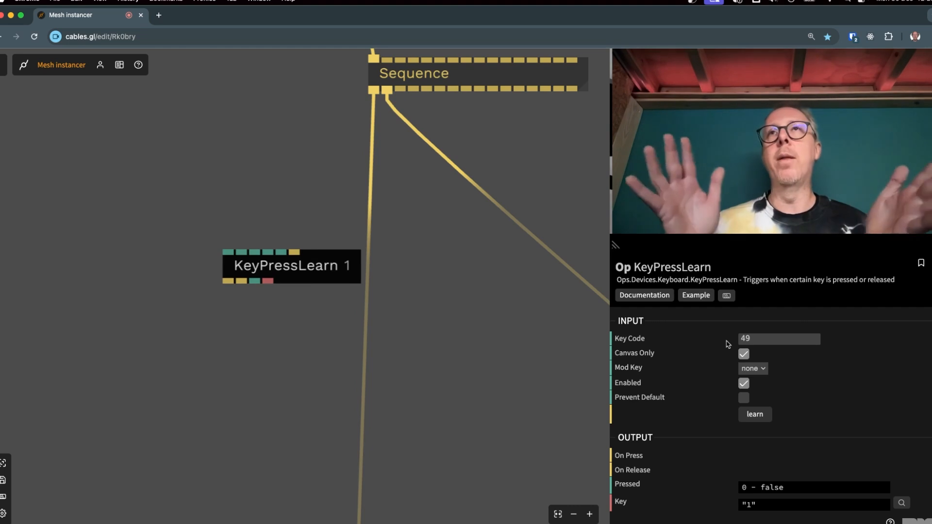
scroll(340, 347, down, 5)
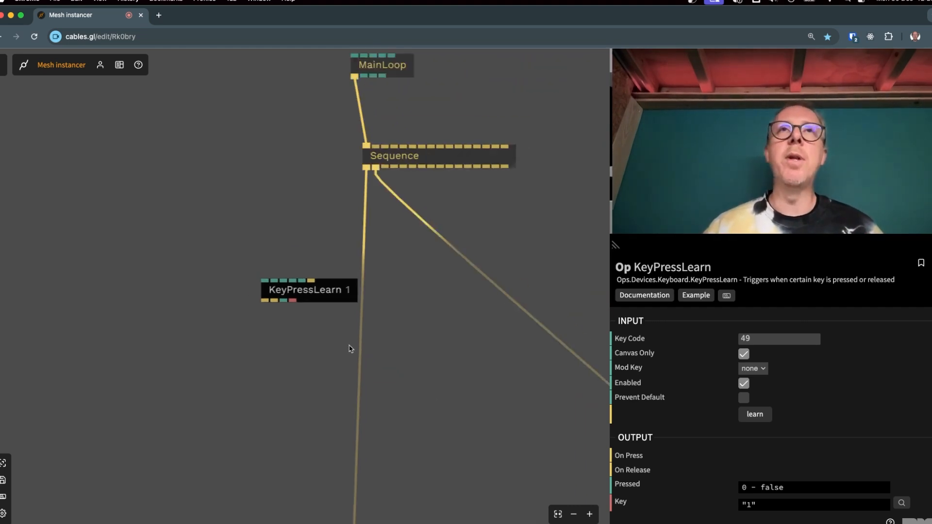
drag(306, 304, 294, 309)
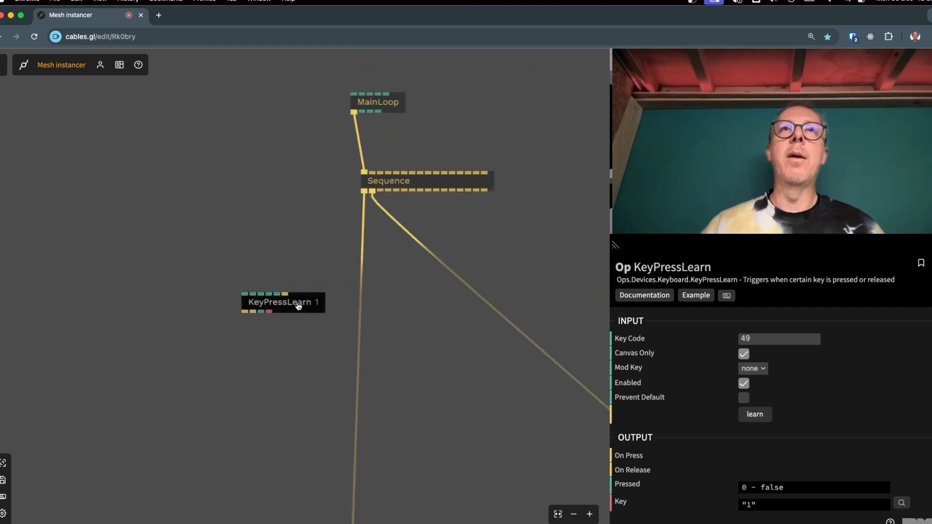
Duplicate the KeyPressLearn op, make the copy learn the 2 key, and align it beside the original.
key(super+c)
key(super+v)
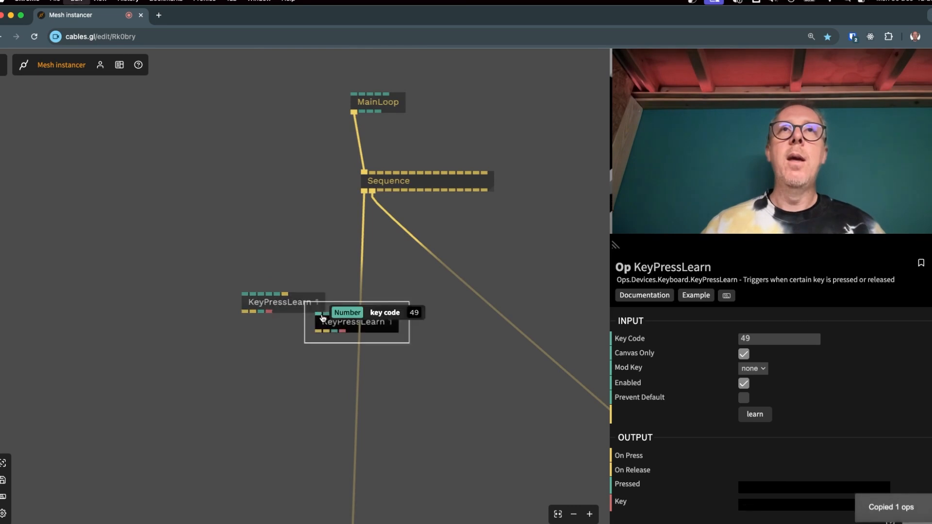
drag(351, 323, 411, 305)
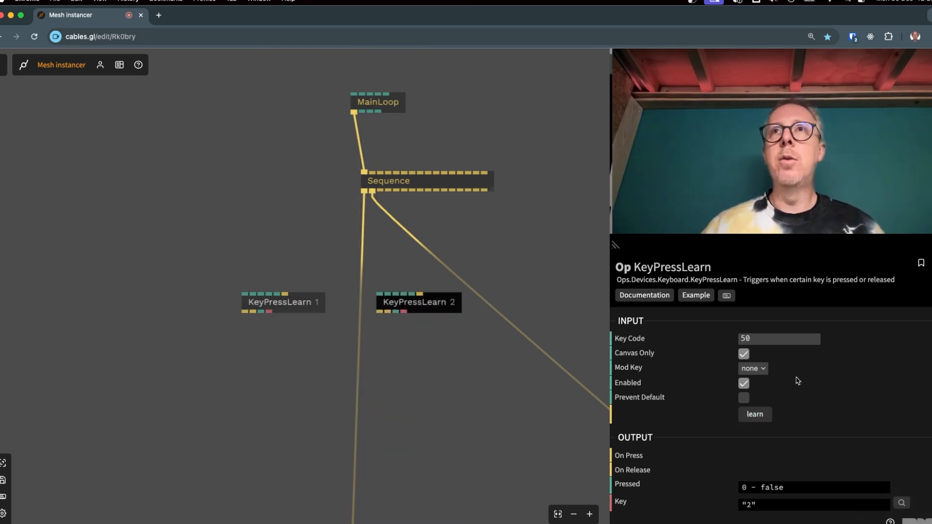
drag(427, 304, 406, 307)
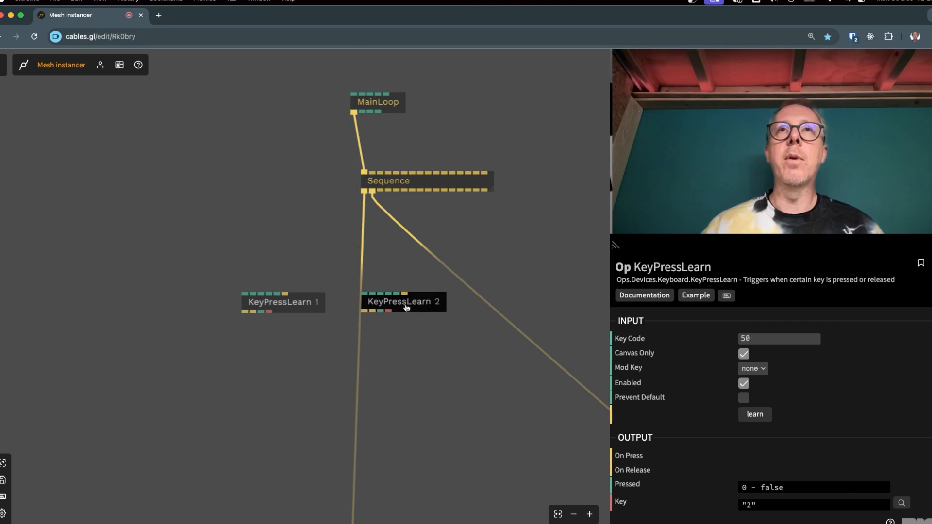
click(422, 355)
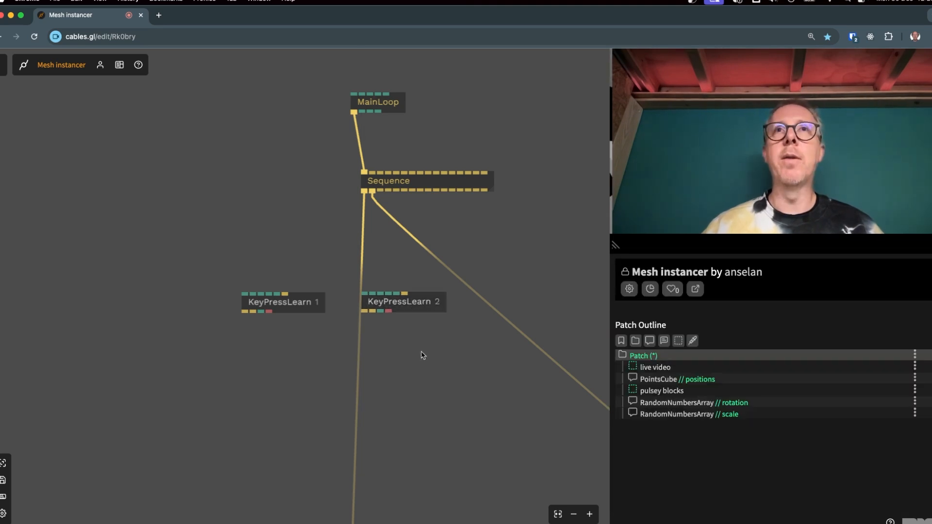
Try the 1 and 2 keys with the render canvas focused to check both KeyPressLearn ops.
click(643, 208)
key(1)
key(2)
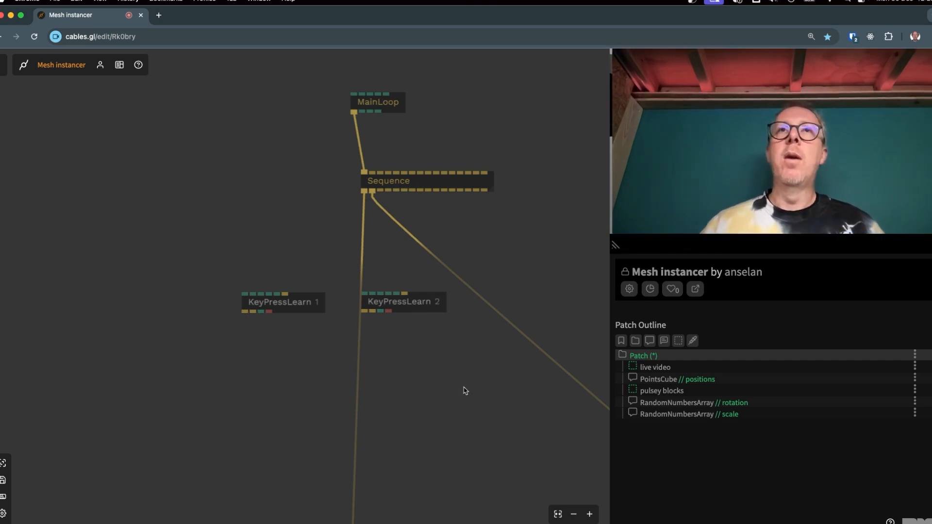
Search the ops for "trigger number" and add a NumberByTrigger op below the two KeyPressLearn ops.
scroll(288, 368, down, 3)
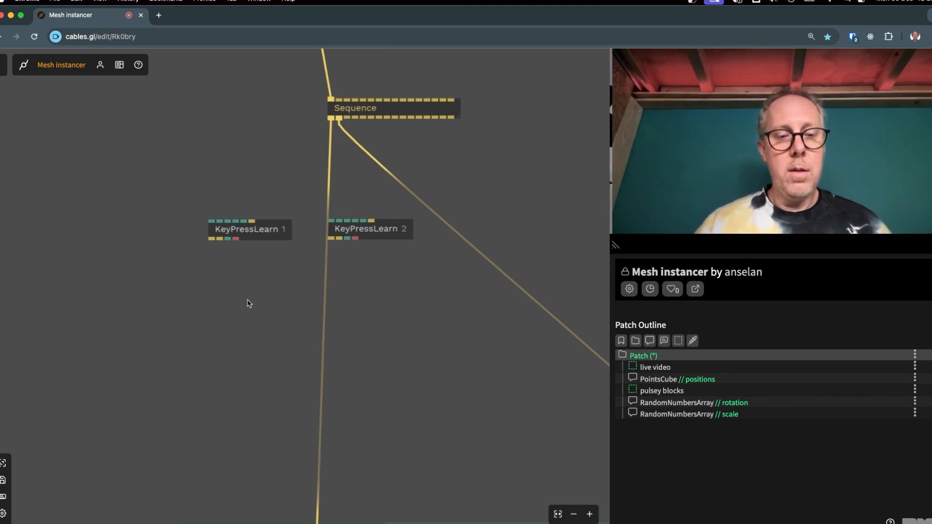
key(Escape)
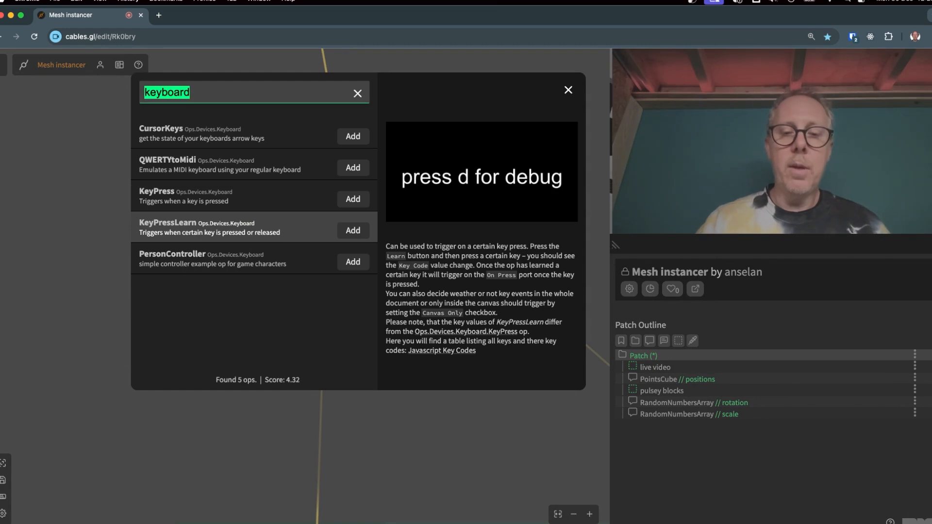
text(nnumber)
key(BackSpace)
key(BackSpace)
key(BackSpace)
key(BackSpace)
key(BackSpace)
key(BackSpace)
key(BackSpace)
text(trigger number)
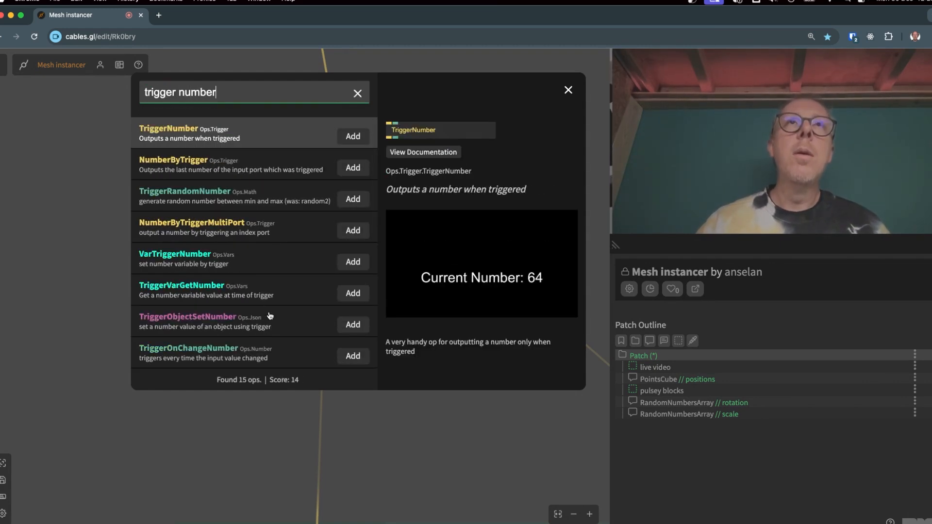
click(269, 166)
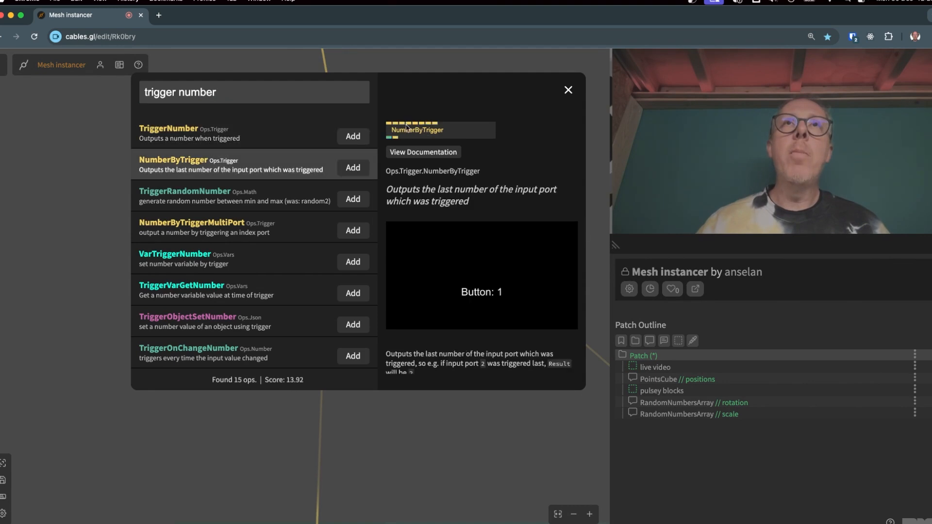
click(353, 167)
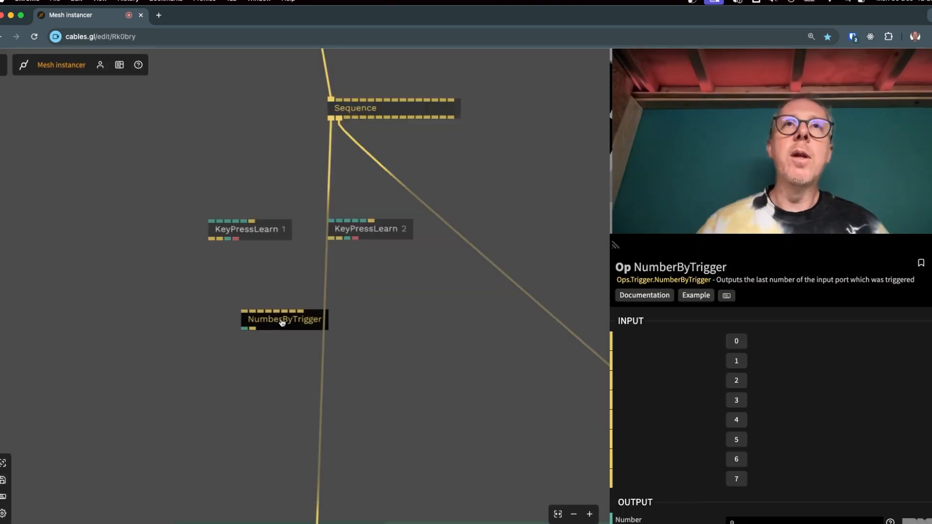
Connect the On Press outputs of KeyPressLearn 1 and 2 to NumberByTrigger's trigger inputs 1 and 2.
scroll(305, 317, up, 5)
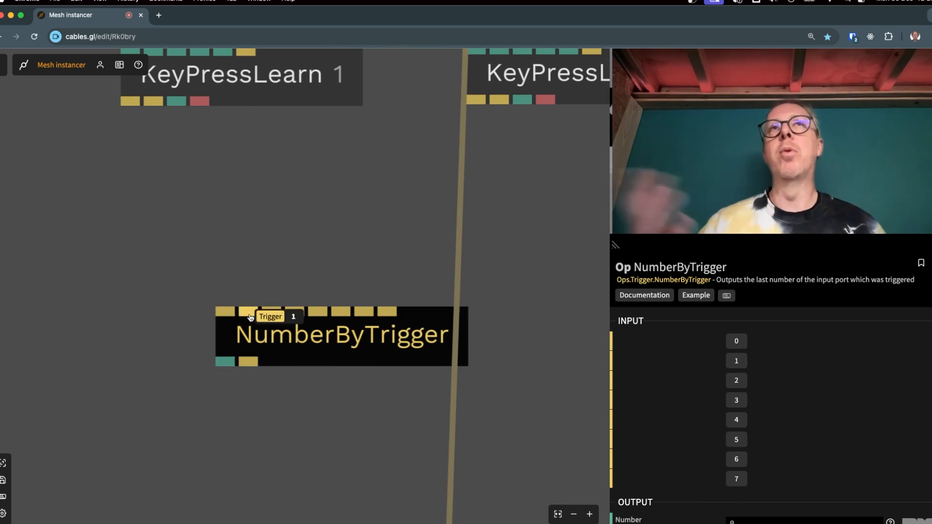
scroll(218, 146, down, 5)
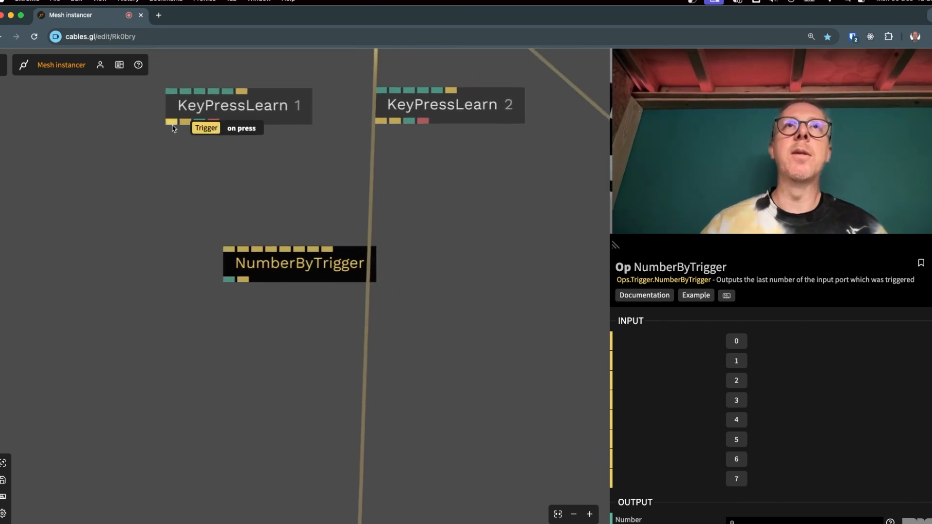
drag(171, 125, 243, 249)
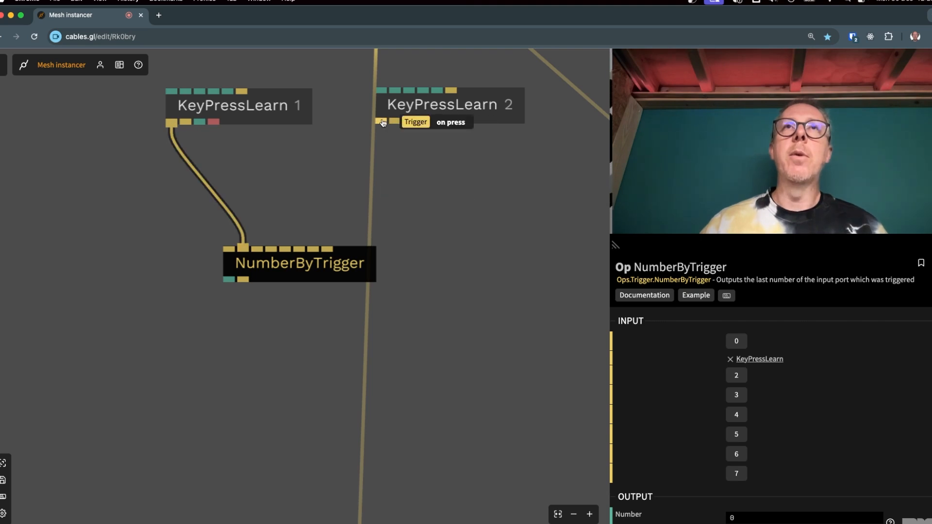
drag(382, 123, 258, 249)
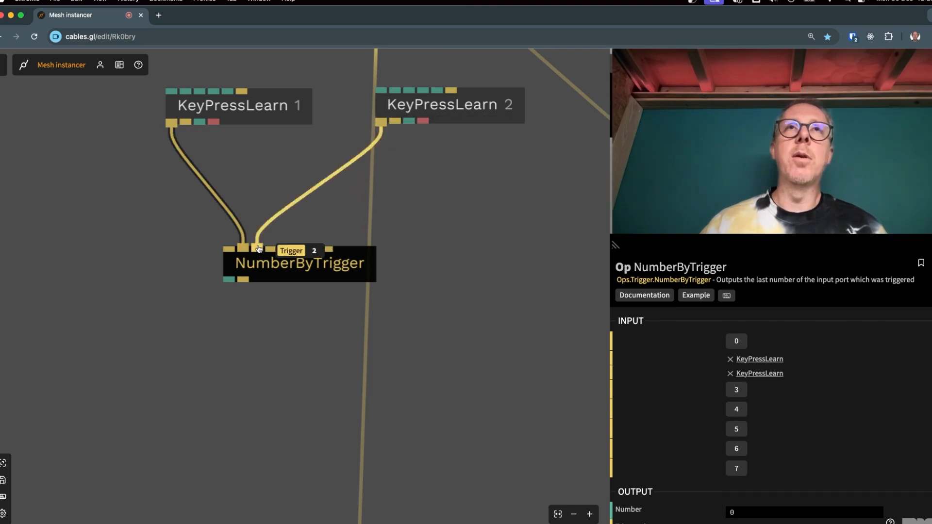
Add a VizNumber op connected to NumberByTrigger's Number output.
drag(227, 283, 196, 320)
text(vizn)
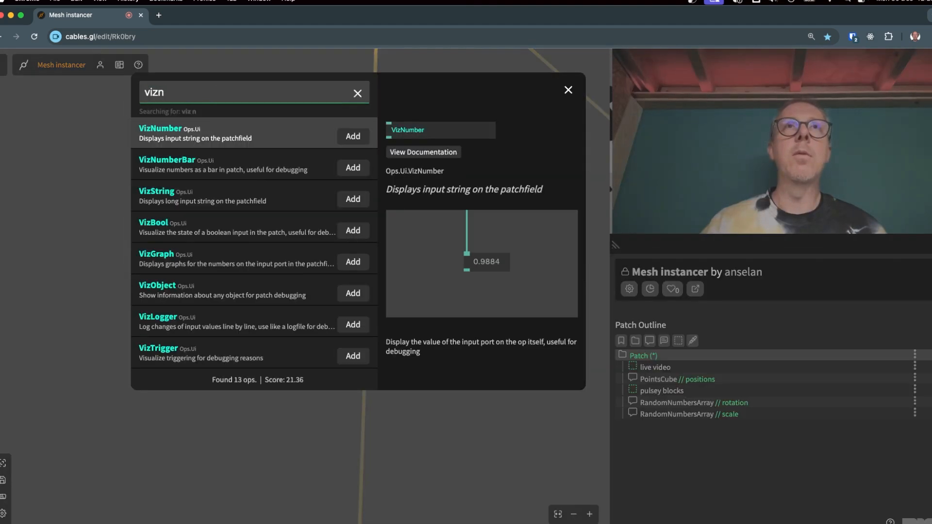
key(Return)
Test the NumberByTrigger output in VizNumber by triggering key 2 and key 1 on the canvas.
click(790, 150)
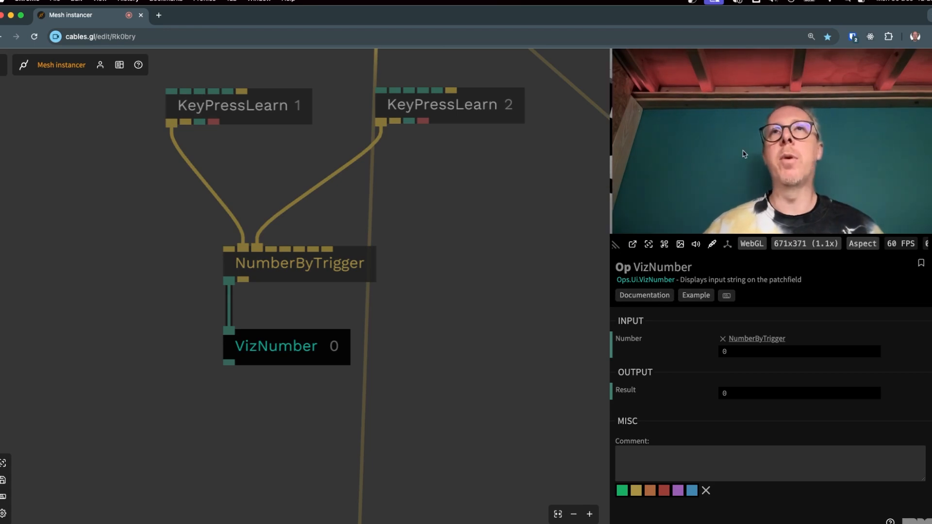
key(2)
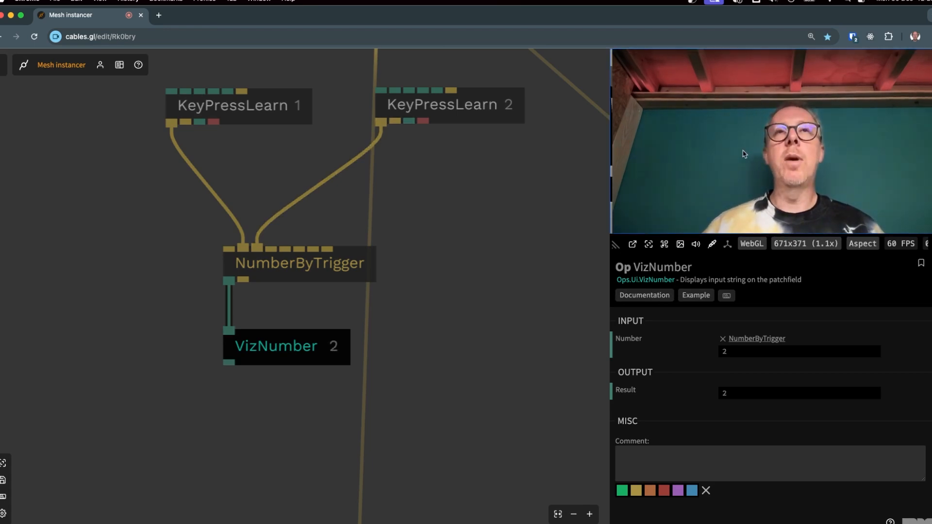
key(1)
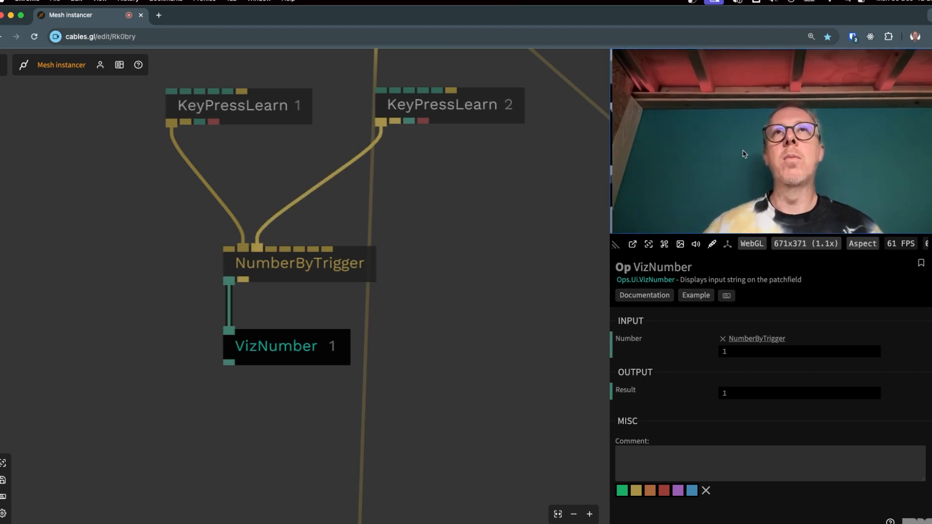
Trigger key 2 on the canvas, and examine how the pulsey blocks and live video areas are fed.
key(2)
scroll(512, 250, down, 4)
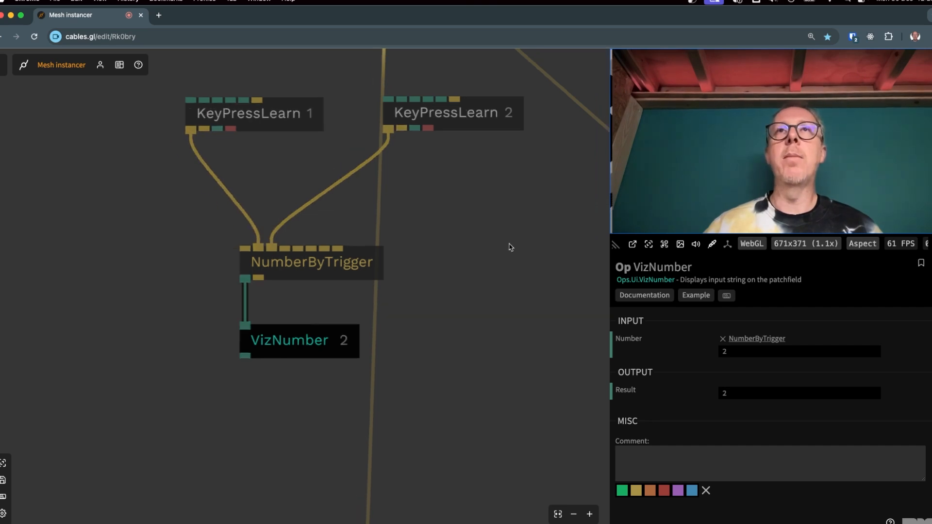
drag(490, 311, 286, 244)
scroll(286, 244, down, 3)
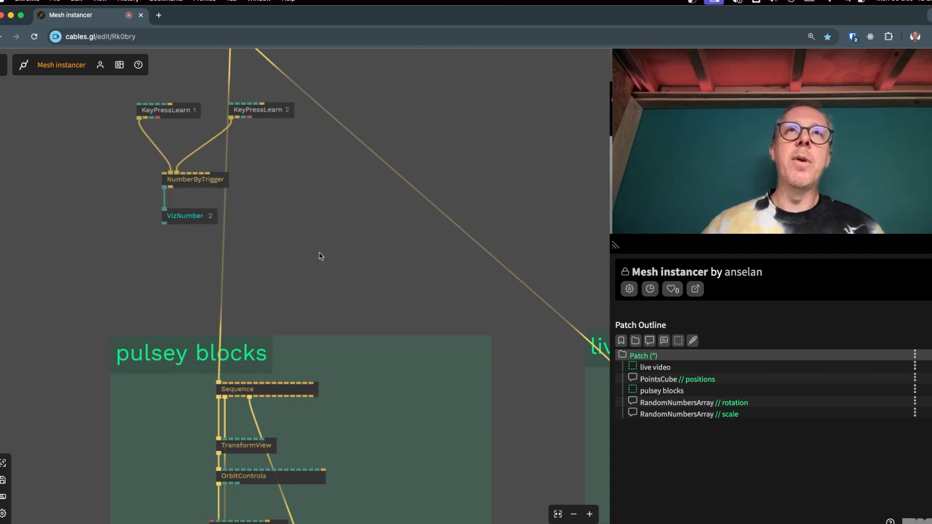
scroll(319, 256, down, 5)
scroll(316, 156, up, 5)
scroll(384, 182, down, 4)
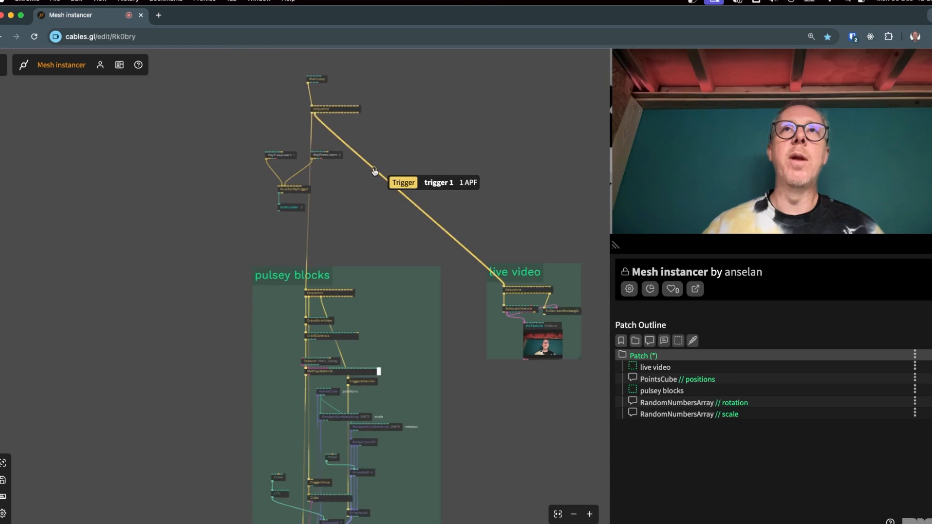
scroll(298, 277, up, 2)
click(295, 271)
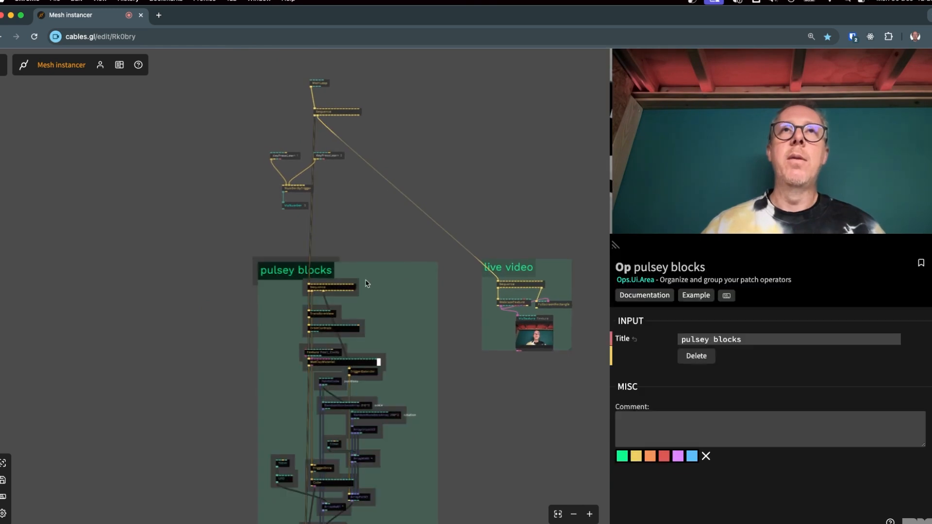
click(495, 280)
click(455, 210)
scroll(437, 204, up, 6)
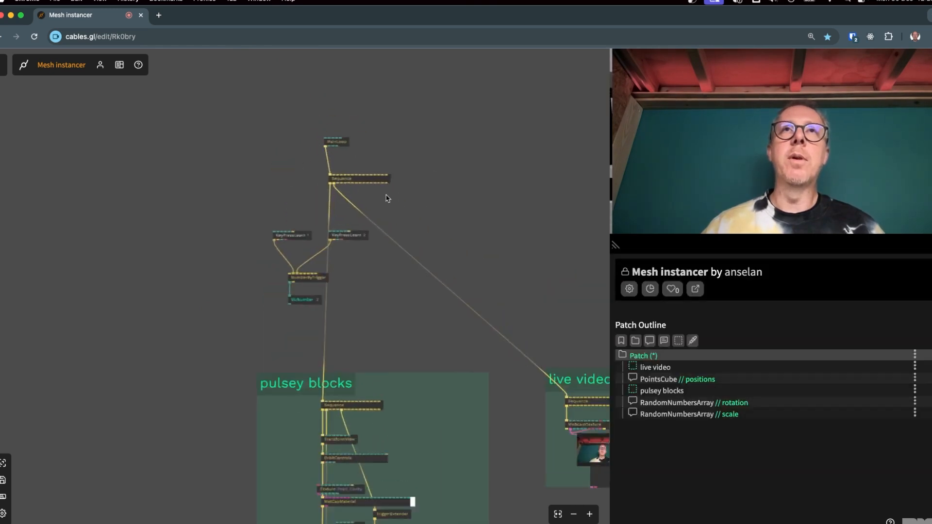
Examine the main Sequence op's trigger 0 and trigger 1 outputs below MainLoop.
mouse_move(344, 153)
mouse_down()
mouse_move(401, 194)
mouse_move(363, 150)
mouse_up()
click(437, 394)
scroll(387, 356, down, 5)
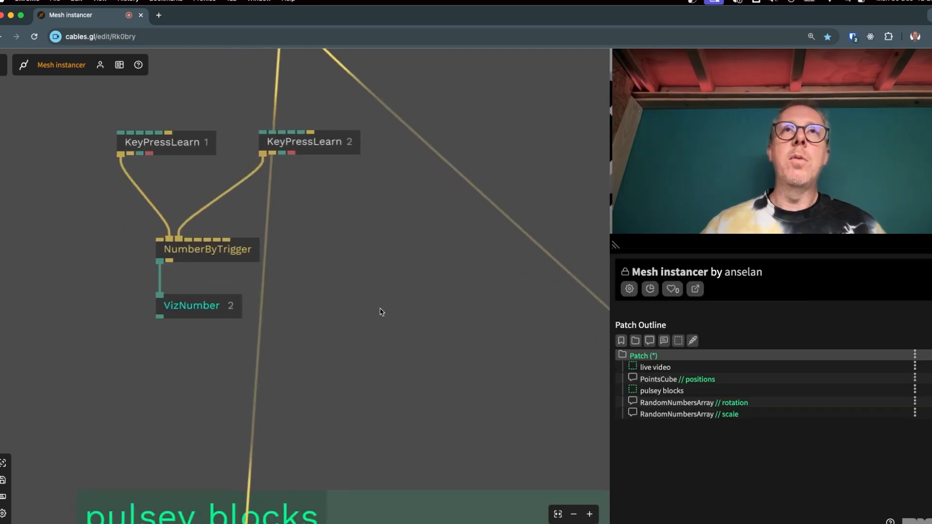
scroll(381, 312, down, 5)
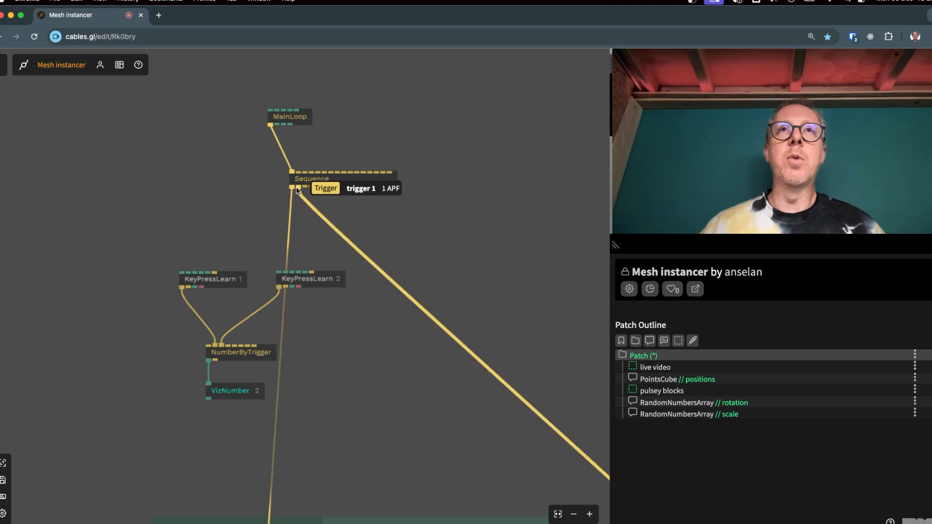
scroll(280, 200, up, 5)
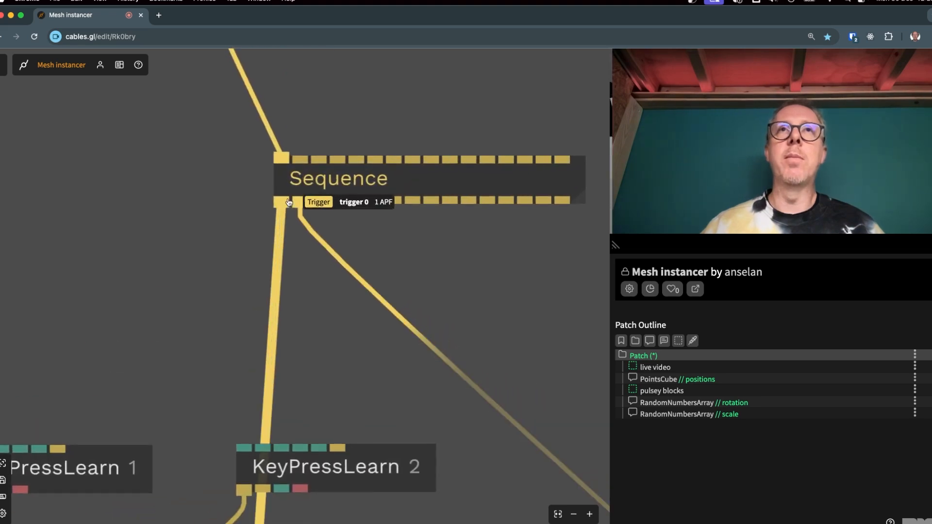
drag(475, 304, 345, 272)
scroll(388, 266, down, 5)
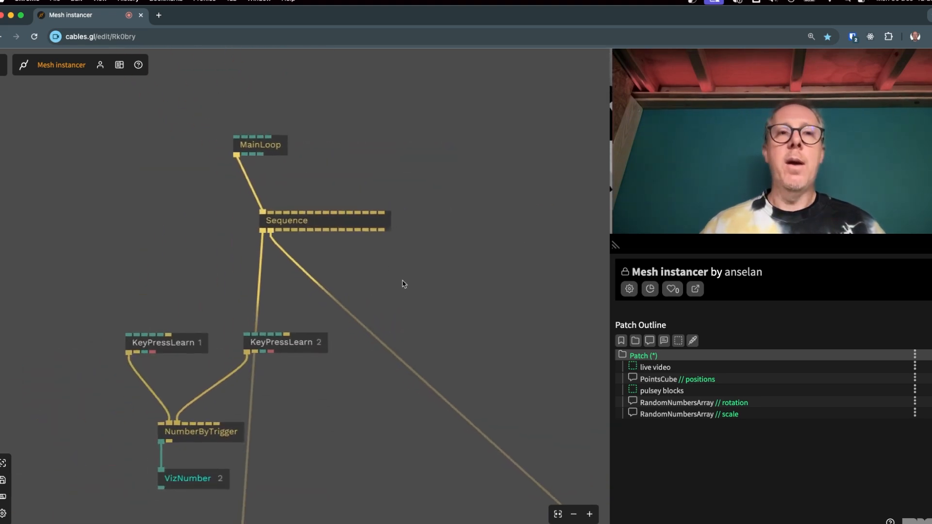
Search the ops for "seque" and "trigger number", and view the details of NumberByTriggerMultiPort.
key(Escape)
text(seque)
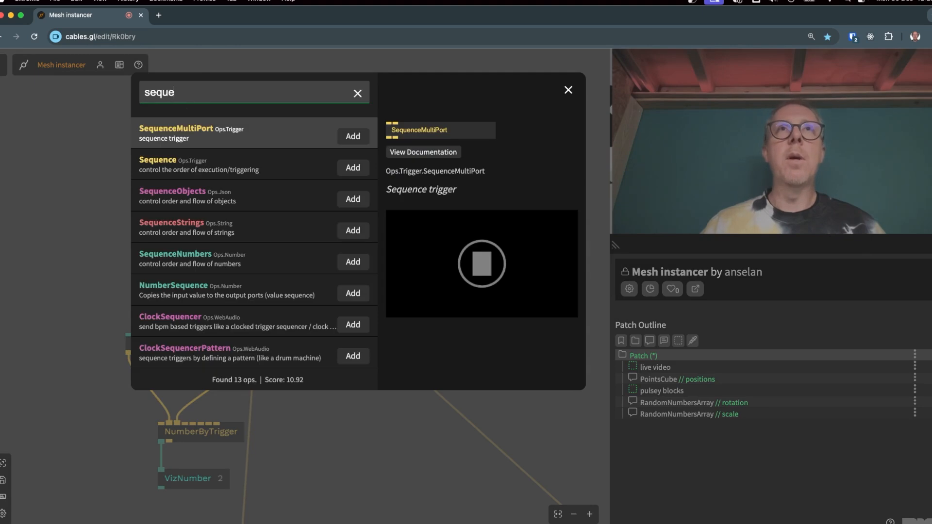
key(BackSpace)
key(BackSpace)
key(BackSpace)
text(tri)
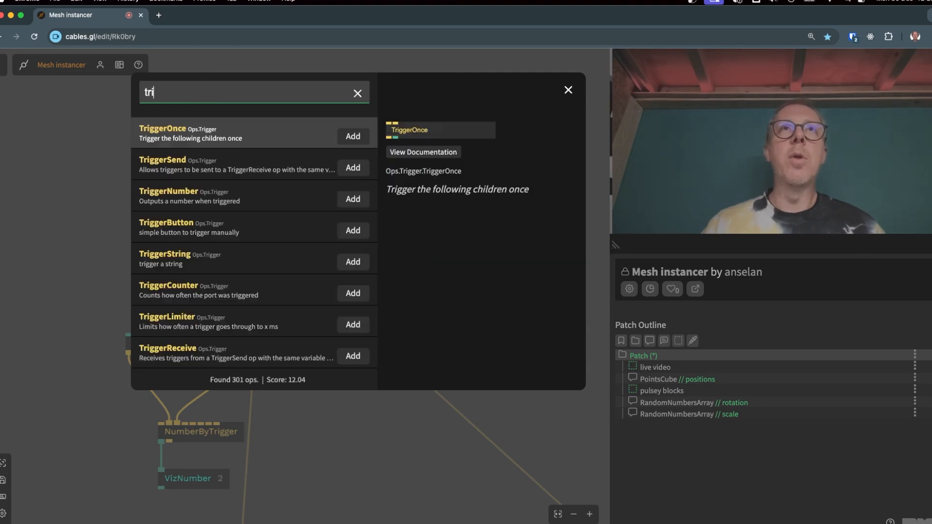
text(gger number)
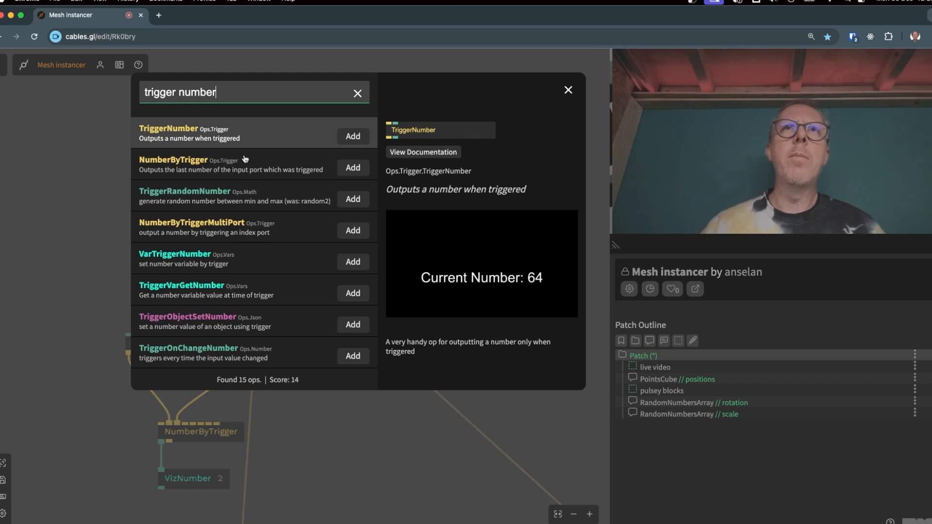
click(257, 221)
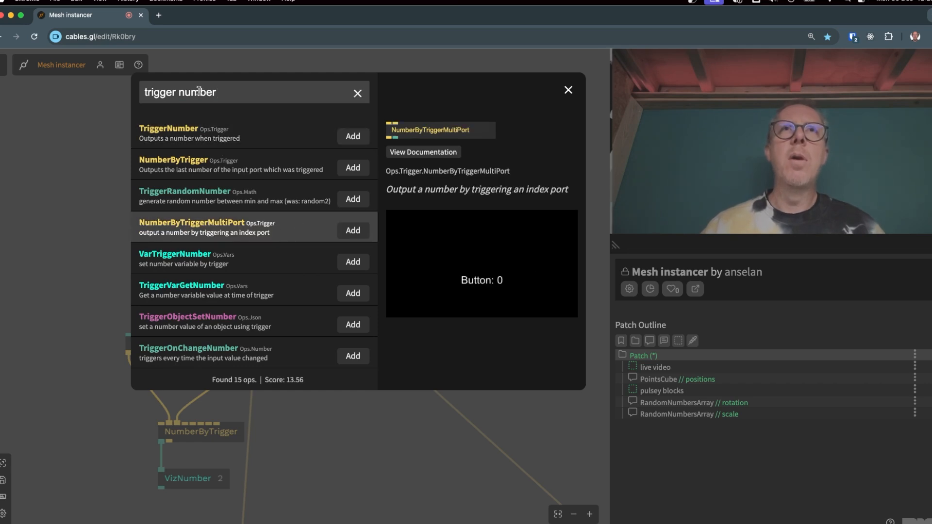
Search the ops for "route trig" and add the Ops.Trigger RouteTrigger op beside NumberByTrigger.
drag(232, 92, 106, 91)
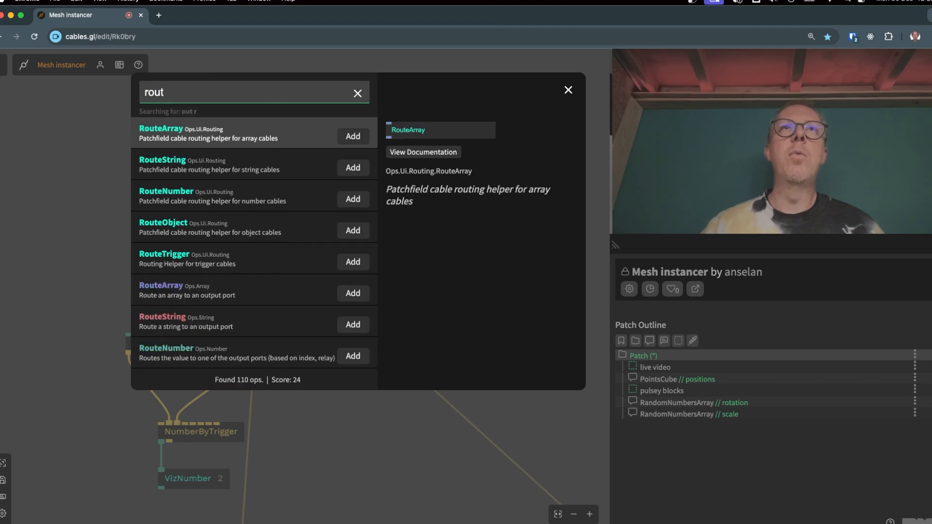
key(BackSpace)
text(e trig)
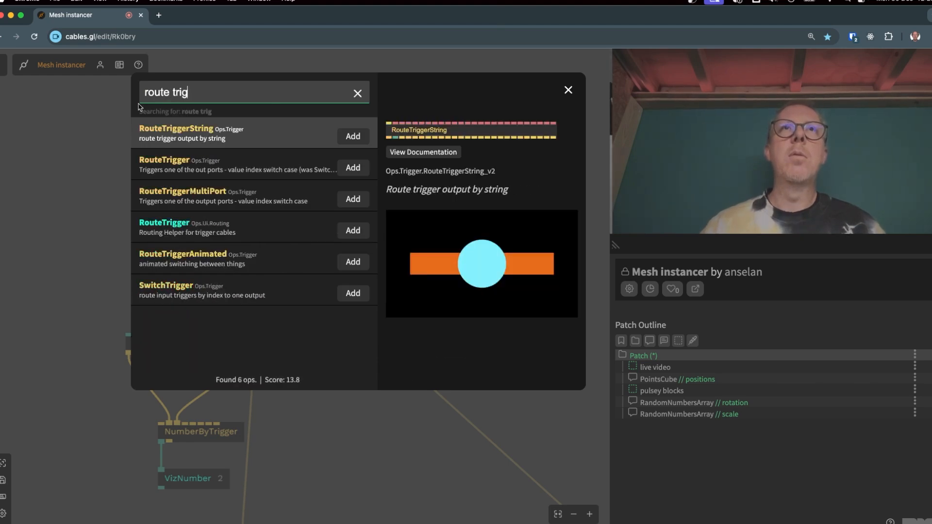
click(353, 167)
drag(470, 297, 322, 406)
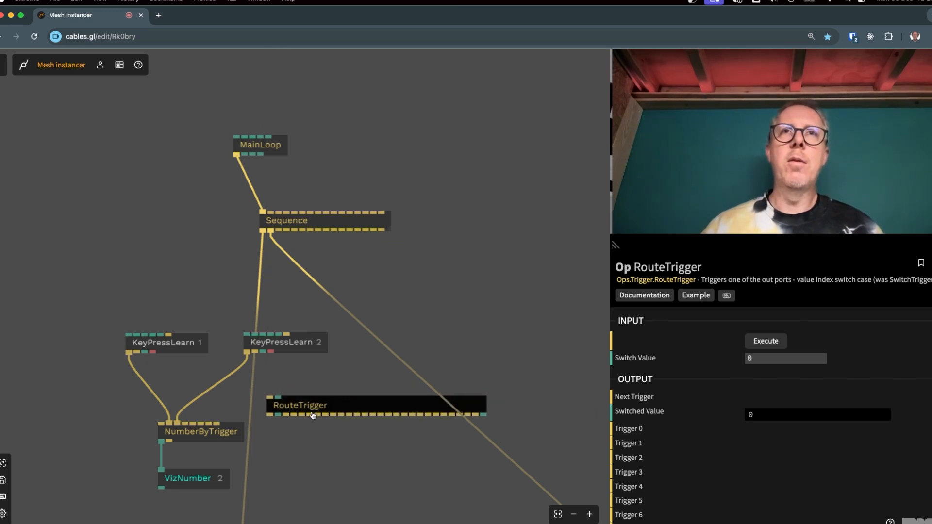
drag(349, 408, 380, 408)
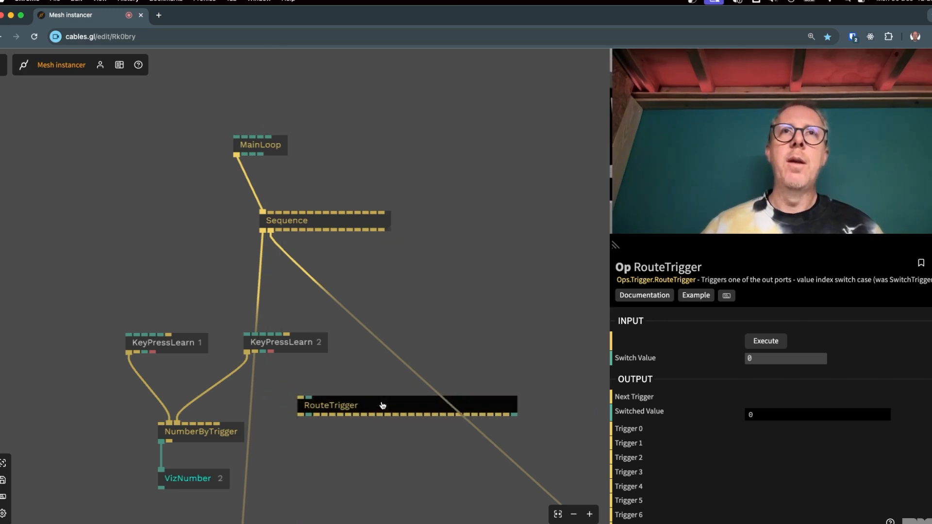
Move the main Sequence's pulsey blocks and live video cables to RouteTrigger's Trigger 1 and Trigger 2 outputs.
scroll(301, 400, up, 5)
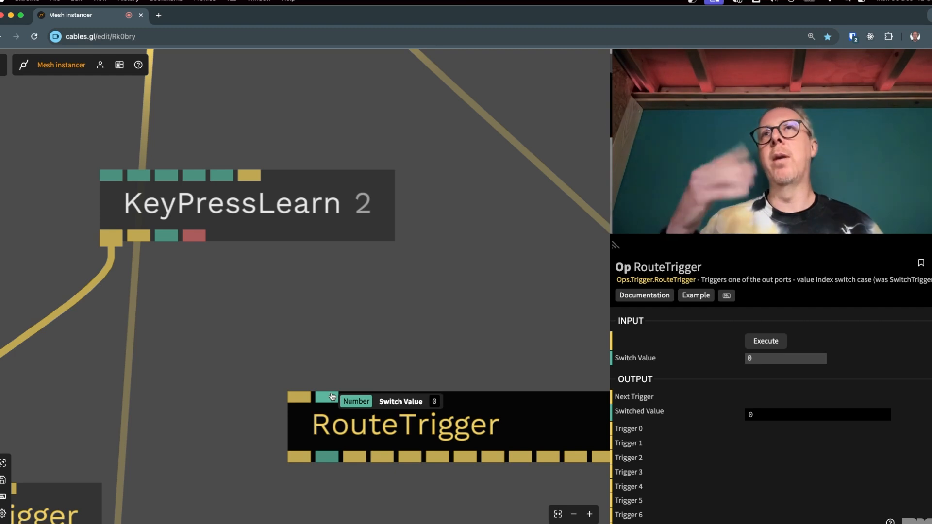
drag(466, 409, 414, 391)
scroll(414, 391, down, 3)
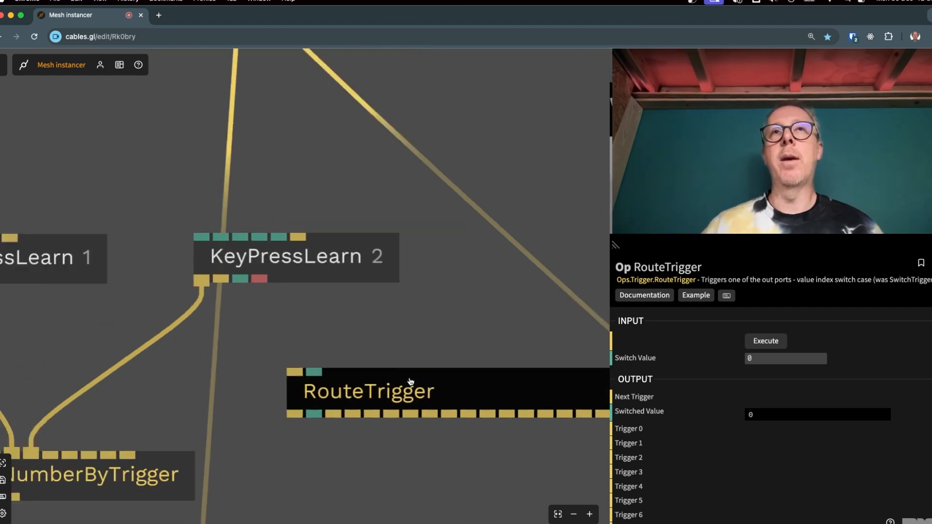
scroll(399, 381, down, 3)
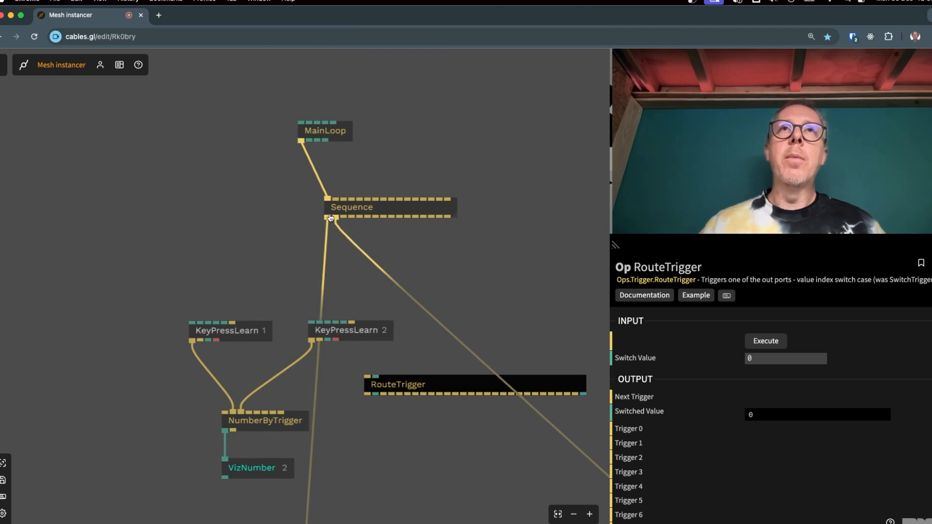
drag(329, 219, 389, 394)
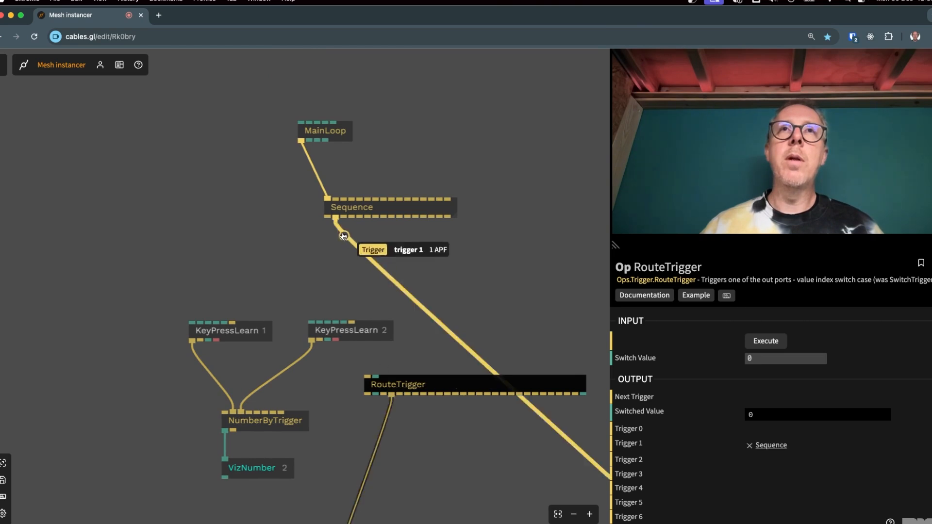
drag(337, 220, 401, 394)
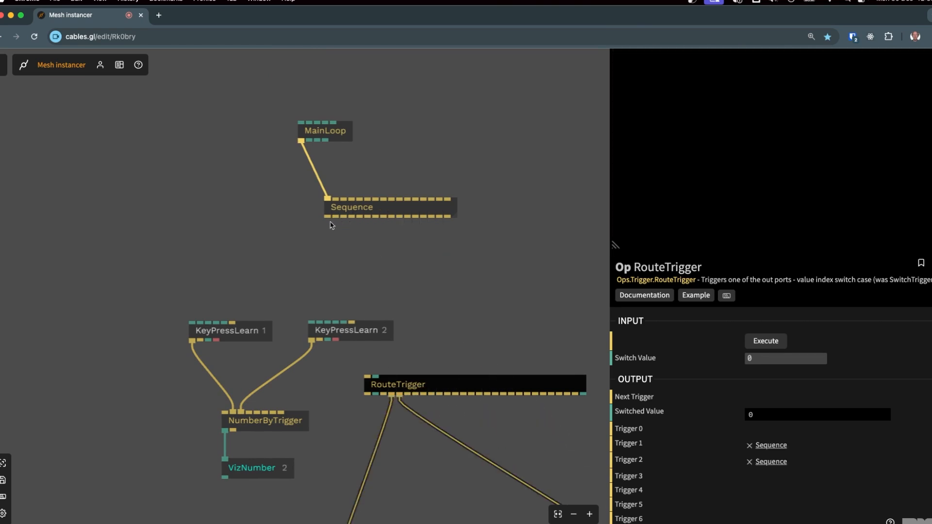
Delete the main Sequence op and connect MainLoop's trigger output to RouteTrigger's Execute input.
click(347, 212)
key(Delete)
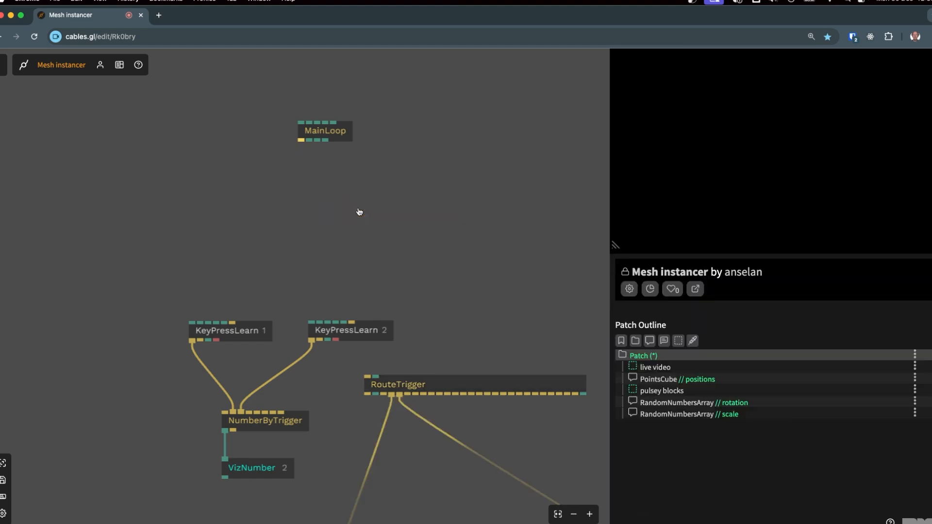
drag(299, 140, 365, 375)
Connect NumberByTrigger's Number output to RouteTrigger's Switch Value input.
scroll(395, 410, up, 5)
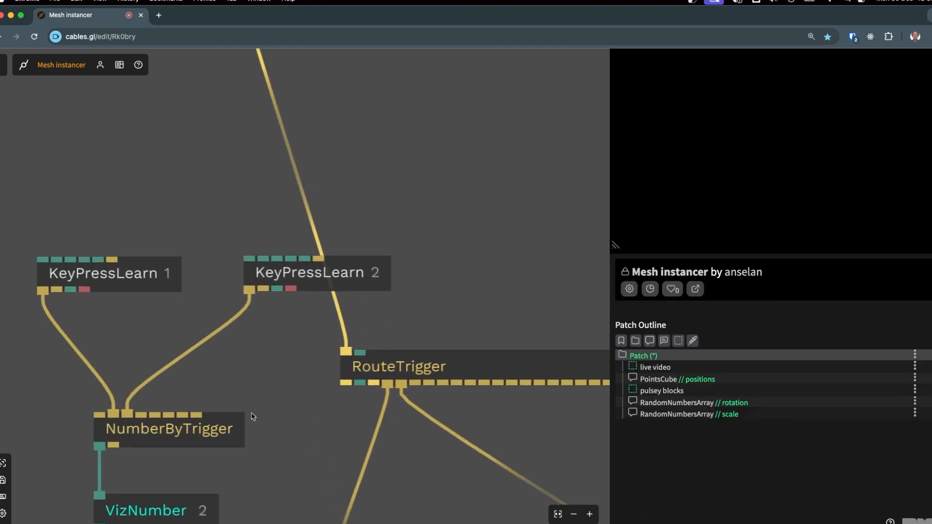
drag(259, 481, 263, 379)
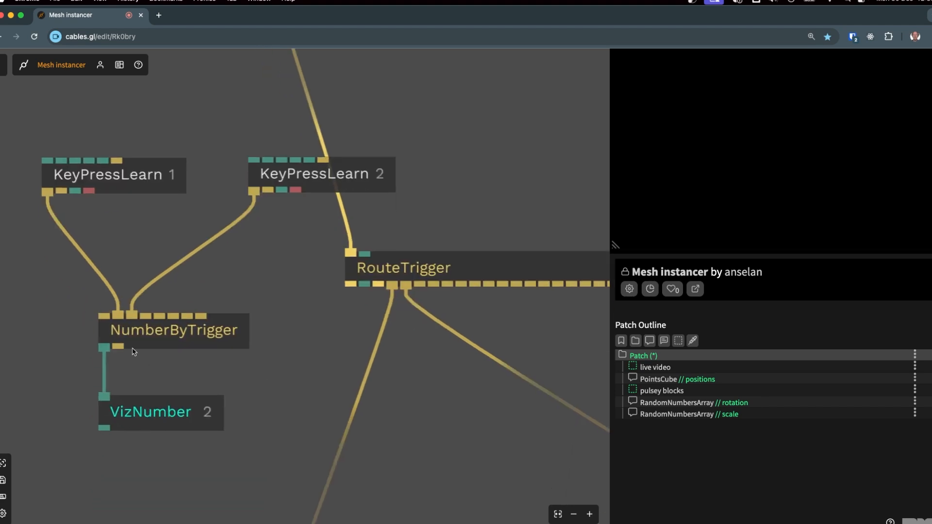
drag(111, 348, 368, 257)
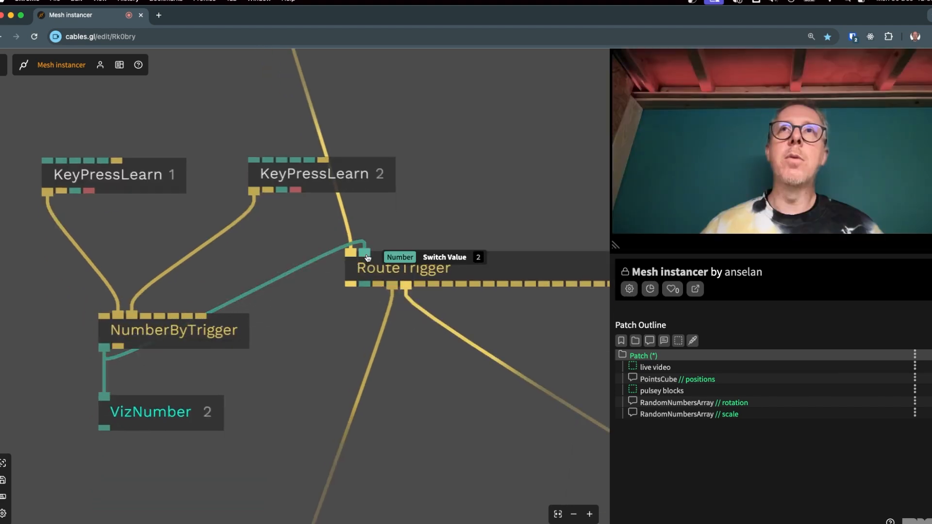
Test the new routing by triggering key 1 on the canvas, and review the rewired patch.
click(682, 172)
key(1)
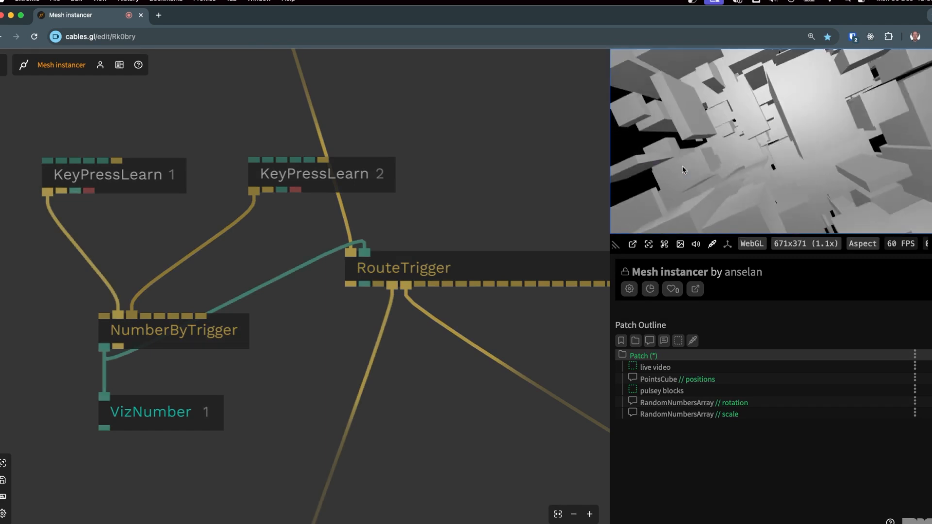
scroll(582, 269, down, 5)
drag(524, 409, 383, 337)
scroll(388, 339, down, 5)
scroll(429, 348, up, 5)
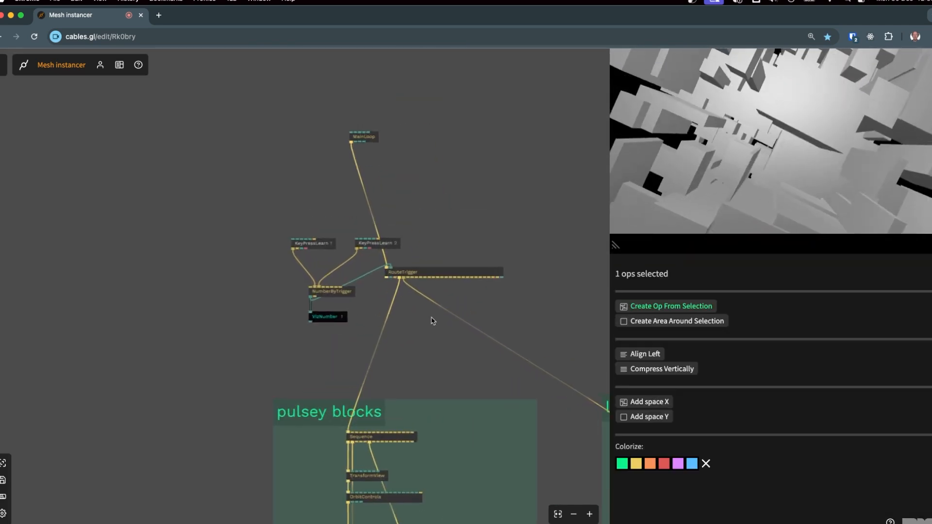
Set the flow visualization to Show Dataflow and inspect the cables around RouteTrigger.
key(f)
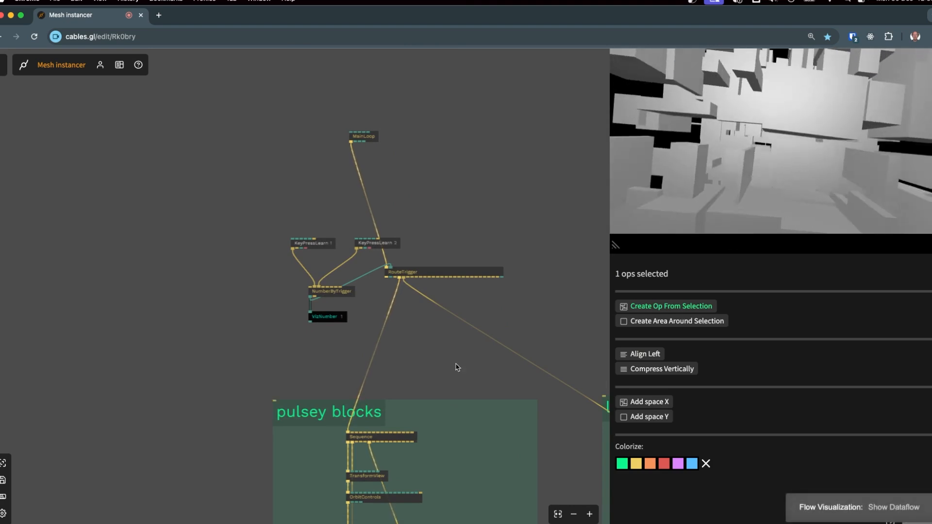
scroll(456, 368, up, 5)
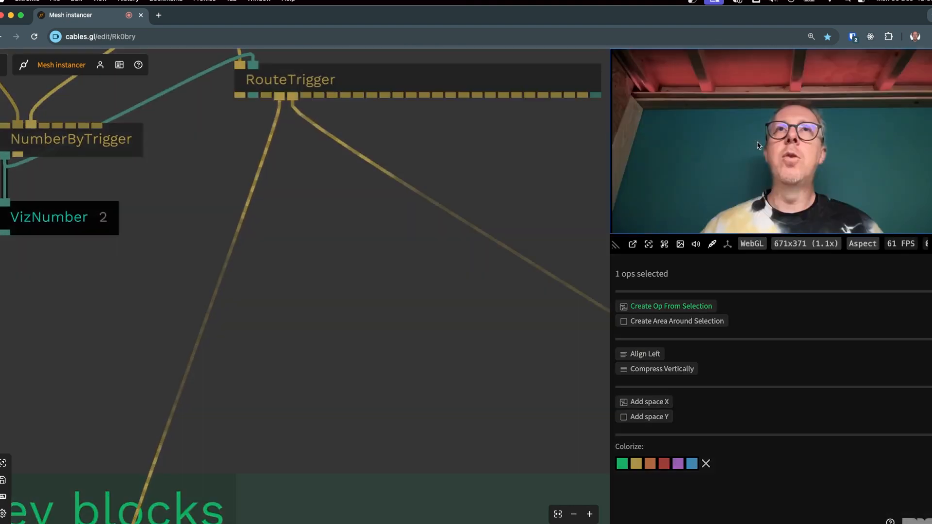
scroll(405, 346, down, 6)
click(407, 355)
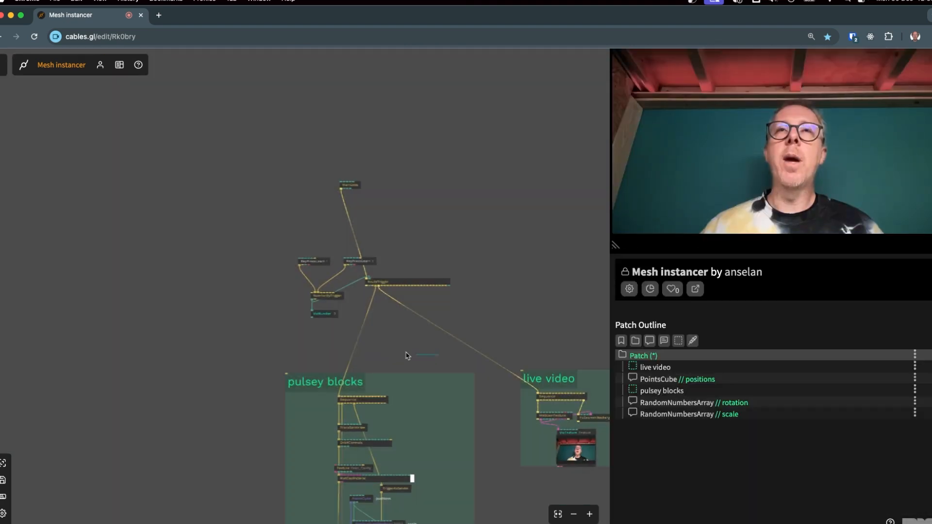
scroll(392, 230, up, 6)
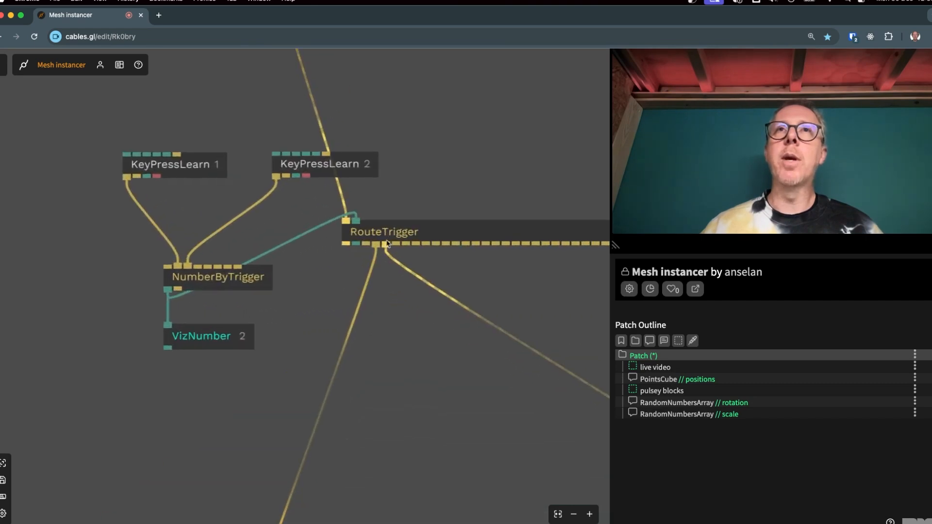
scroll(392, 230, up, 4)
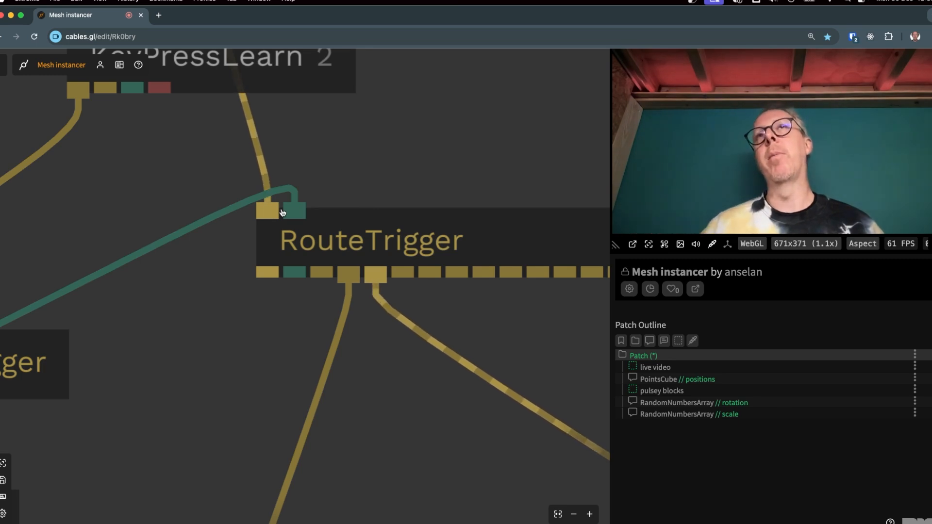
Test switching between the pulsey blocks and live video by alternately triggering keys 1 and 2 on the canvas.
scroll(312, 203, down, 5)
drag(366, 129, 418, 383)
drag(306, 140, 384, 242)
drag(505, 384, 401, 233)
drag(312, 424, 304, 316)
click(663, 198)
key(1)
key(2)
key(1)
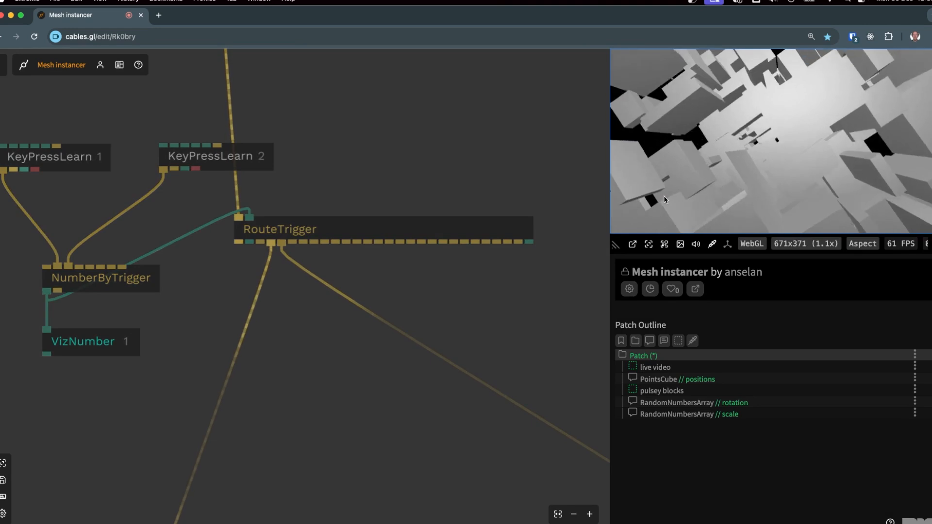
key(2)
key(1)
key(2)
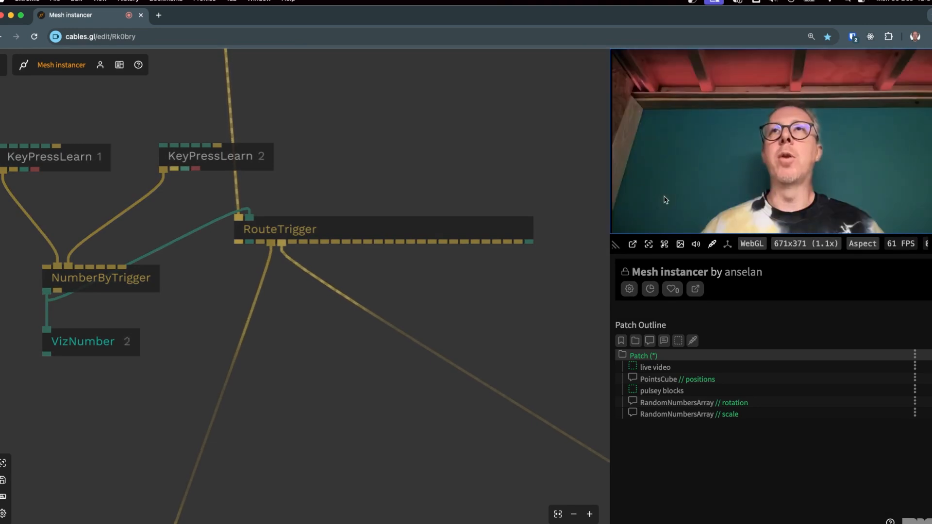
Toggle keys 1 and 2 repeatedly on the canvas to recheck the routing, finishing on the pulsey blocks.
key(1)
key(2)
key(1)
key(2)
key(1)
key(2)
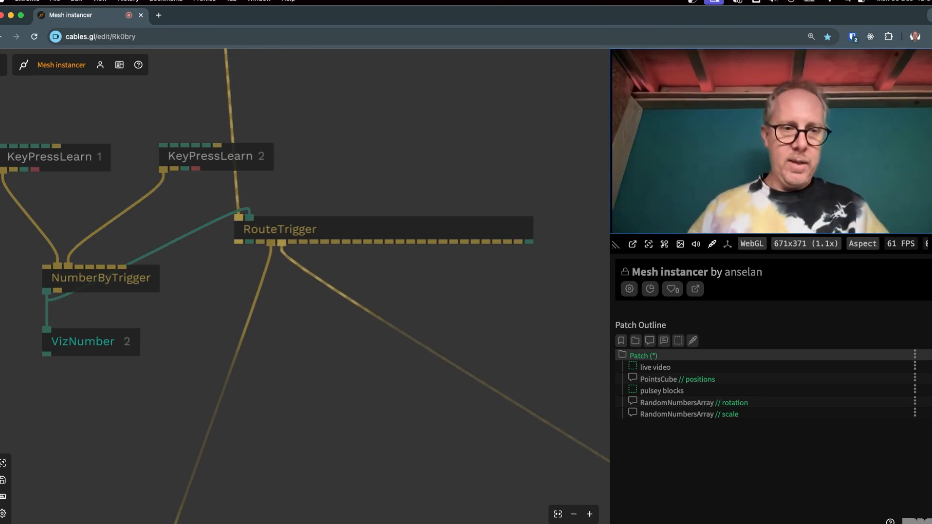
key(1)
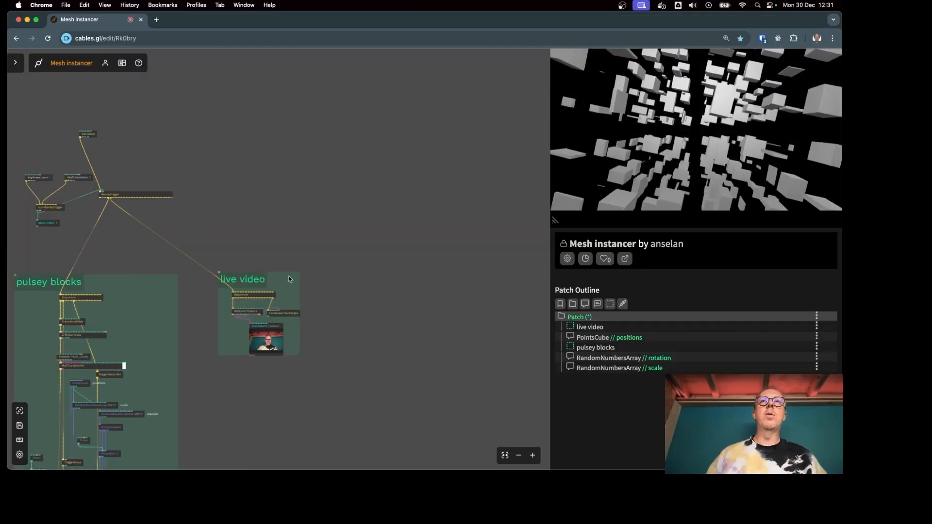
Move the KeyPressLearn, NumberByTrigger and VizNumber group farther left of RouteTrigger.
scroll(245, 228, up, 3)
drag(154, 222, 143, 237)
drag(32, 180, 99, 253)
drag(108, 202, 56, 200)
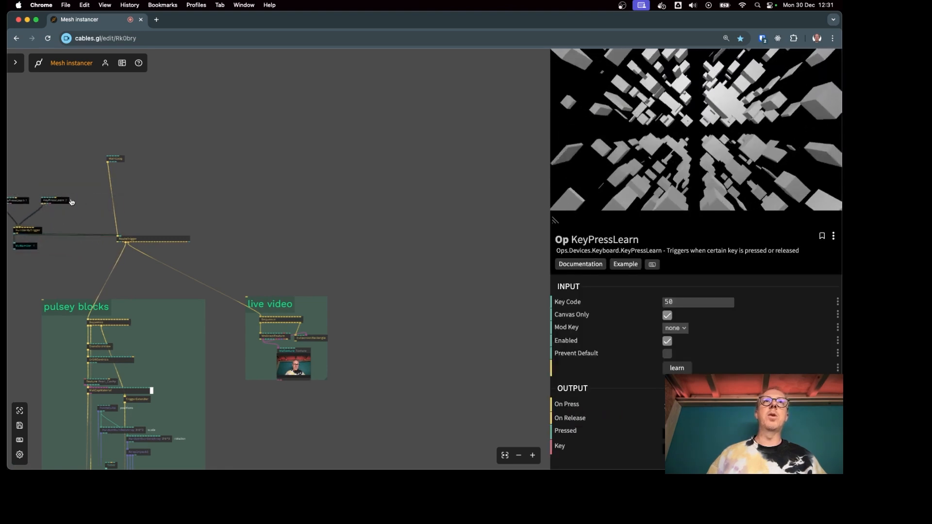
click(90, 195)
Insert a RenderToTexture op into the cable between MainLoop and RouteTrigger.
scroll(72, 197, up, 5)
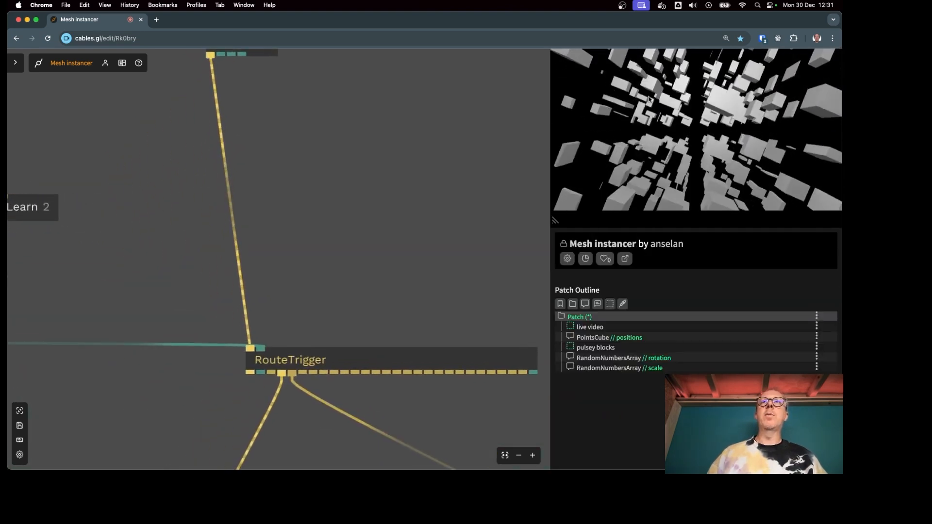
scroll(239, 214, down, 8)
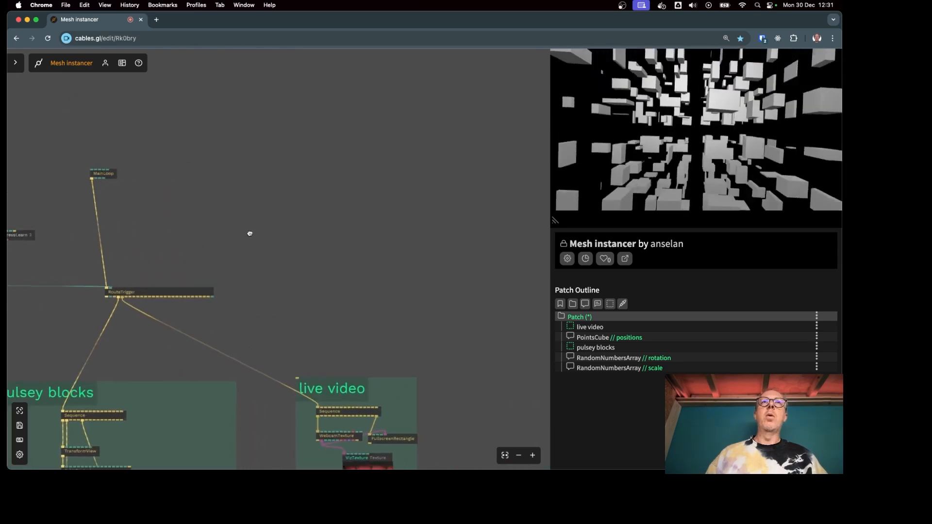
click(98, 235)
text(re)
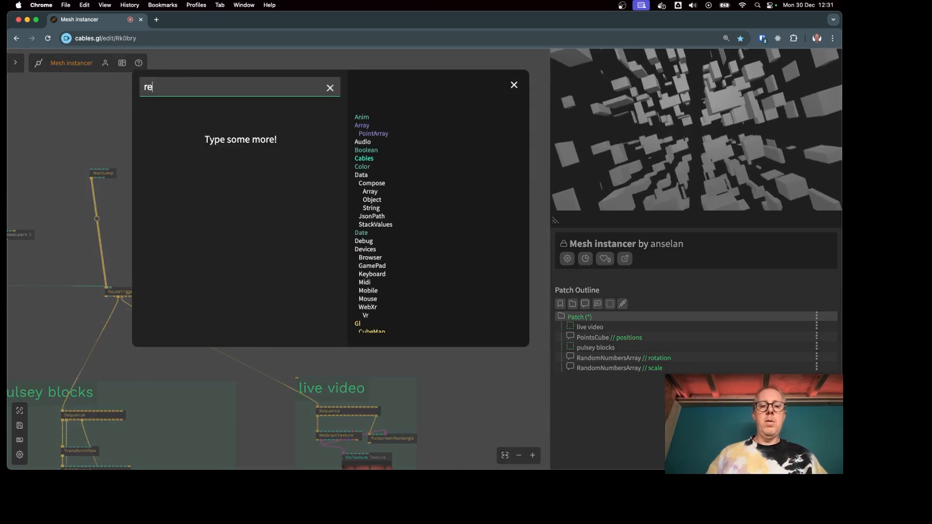
text(nderto)
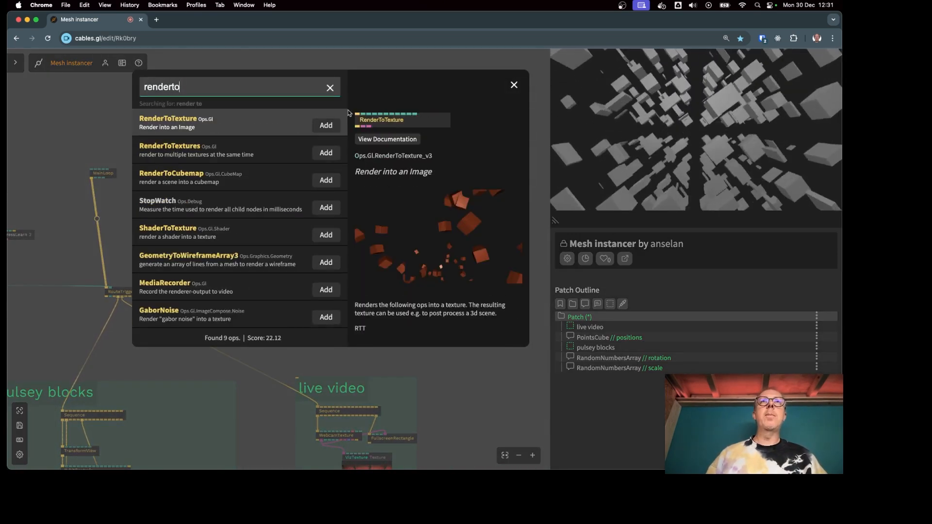
click(322, 128)
Attach a VizTexture op to RenderToTexture's texture output and place it just below RenderToTexture.
scroll(99, 230, up, 5)
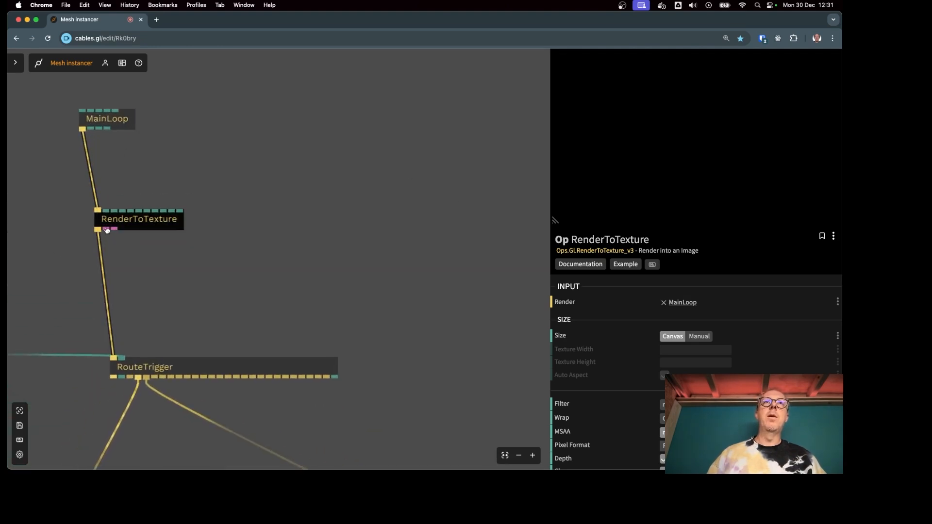
drag(109, 228, 256, 288)
text(viztex)
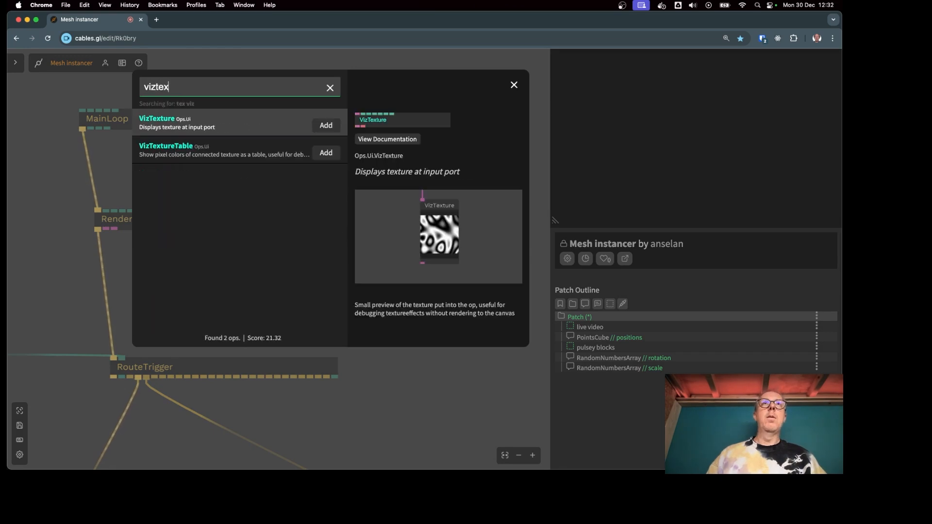
key(Return)
drag(284, 299, 197, 251)
Alternate keys 2 and 1 on the canvas and check how the VizTexture preview follows the switching.
click(661, 164)
key(2)
key(1)
key(2)
key(1)
key(2)
key(1)
key(2)
key(1)
key(2)
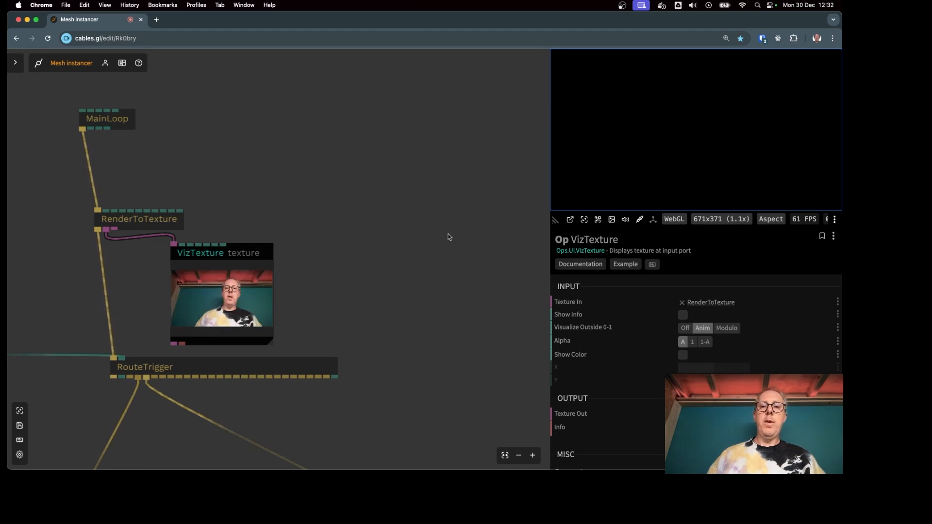
Move MainLoop higher and insert a Sequence op into its cable to RenderToTexture.
scroll(433, 290, down, 5)
drag(465, 308, 293, 257)
drag(228, 326, 196, 403)
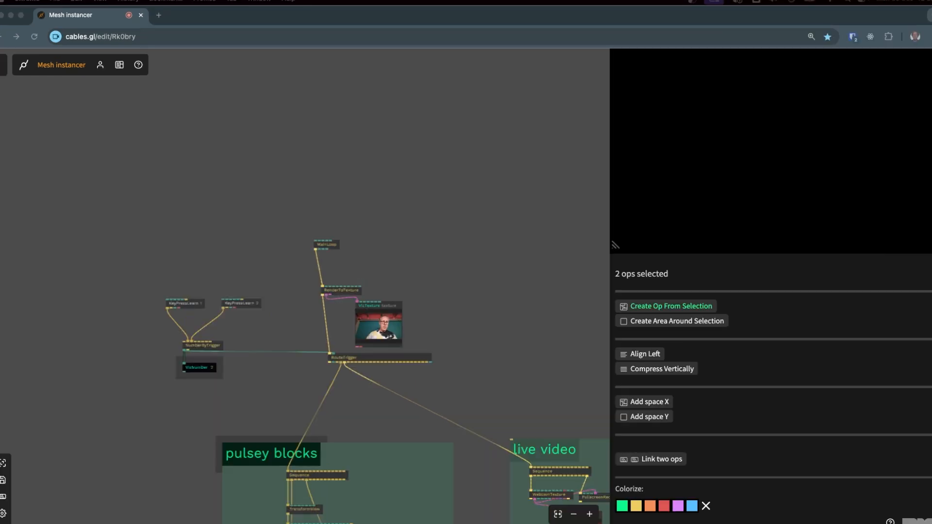
drag(405, 175, 176, 141)
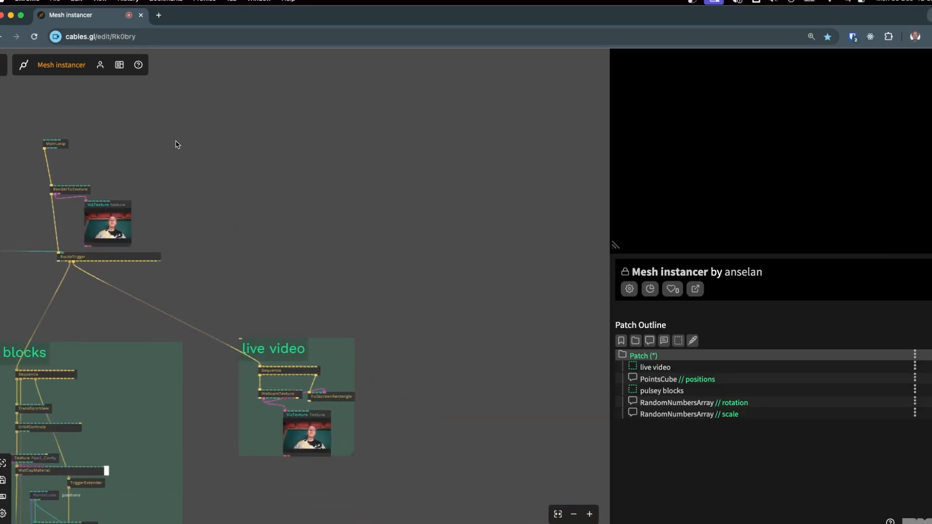
drag(57, 147, 57, 95)
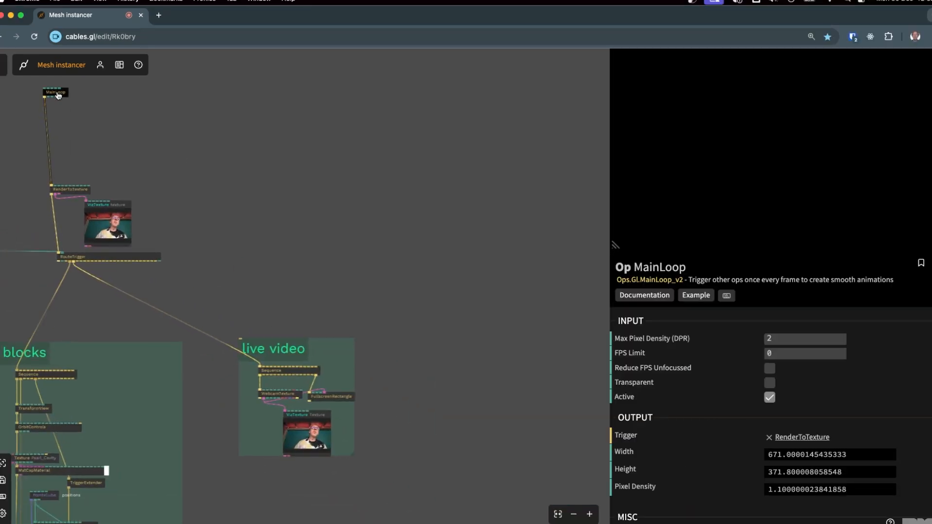
click(47, 129)
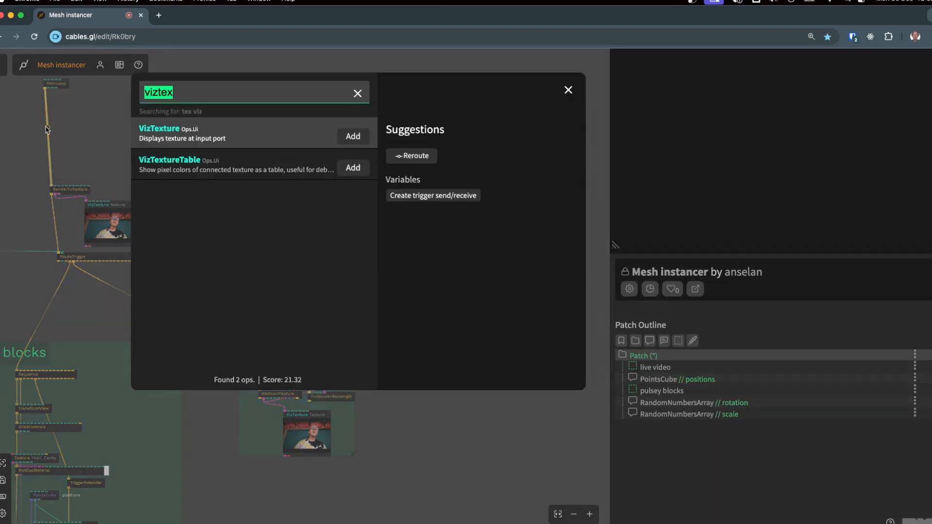
text(seq)
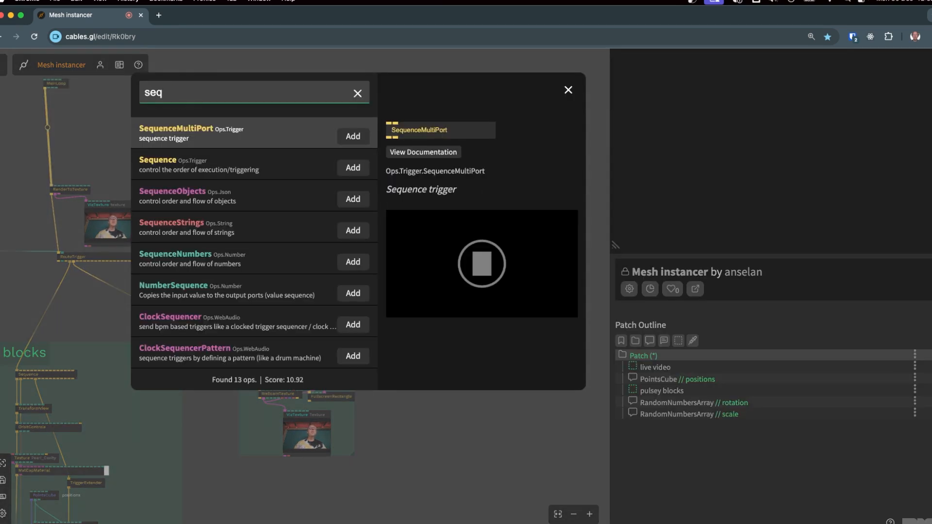
key(Down)
key(Return)
Branch a second Sequence op off the first Sequence, to the right, and attach a FullscreenRectangle to its last trigger output.
scroll(106, 174, up, 5)
drag(130, 167, 292, 187)
scroll(291, 187, down, 4)
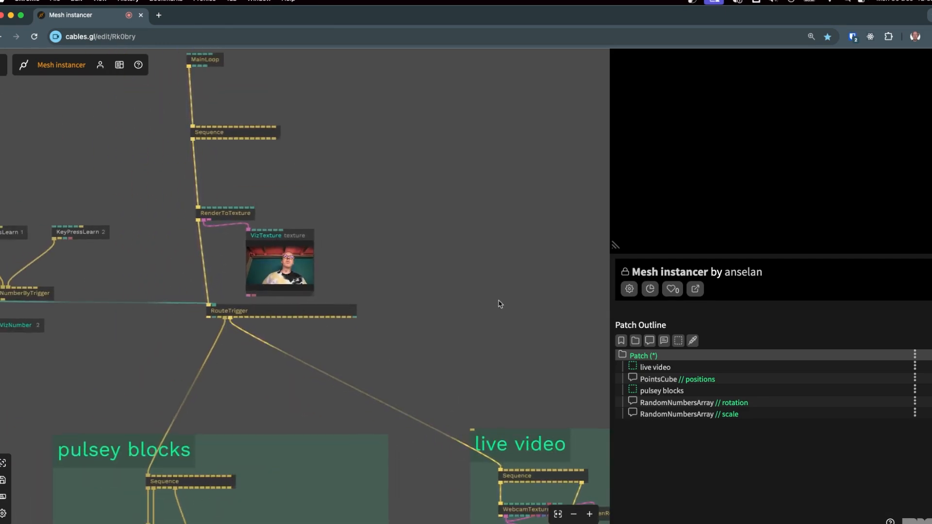
drag(500, 304, 289, 380)
scroll(122, 295, down, 5)
drag(200, 299, 211, 220)
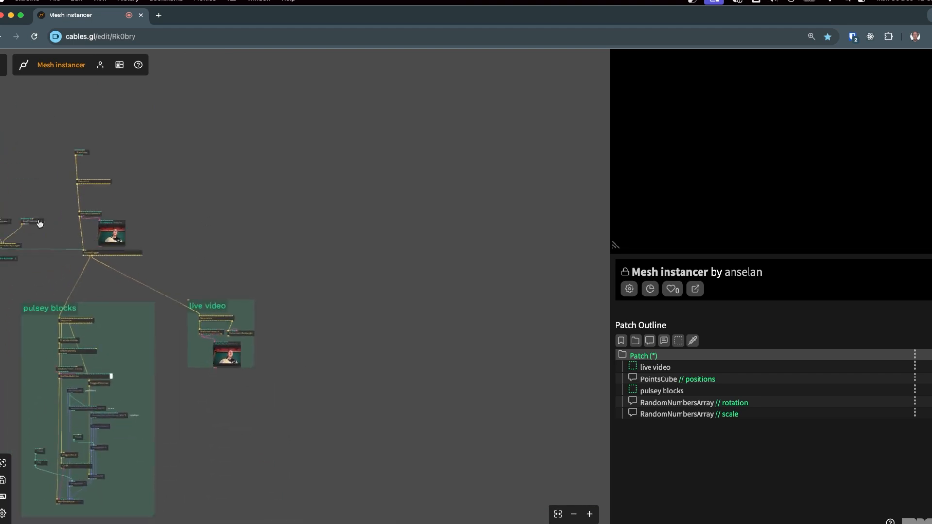
scroll(37, 223, up, 5)
drag(149, 127, 591, 228)
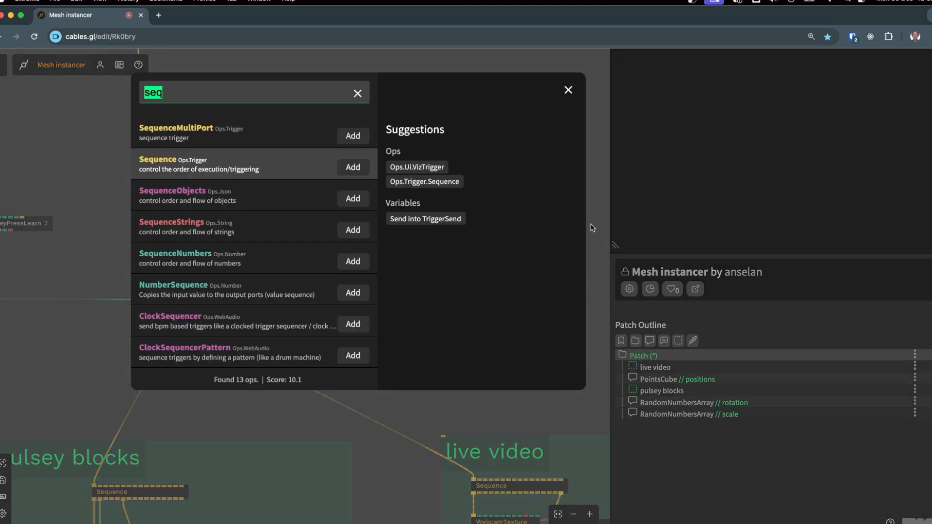
text(sequ)
key(Down)
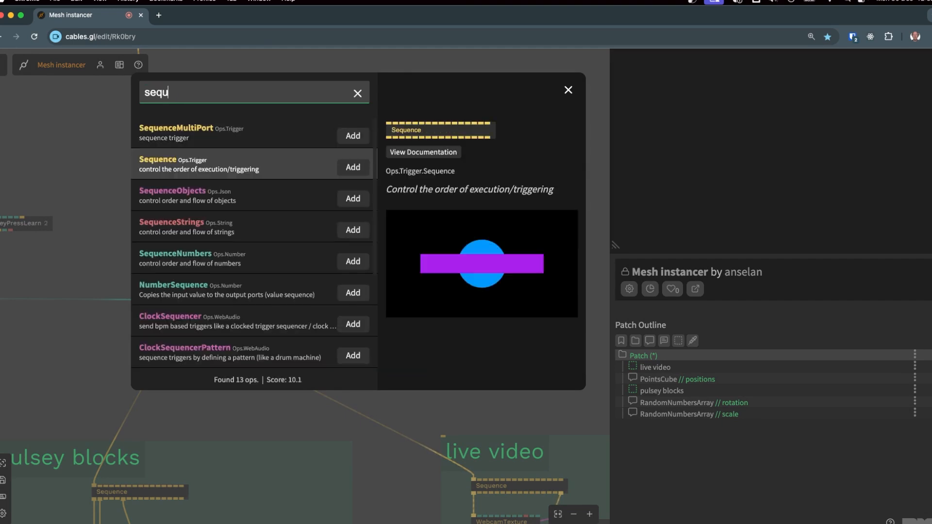
key(Return)
drag(518, 256, 276, 270)
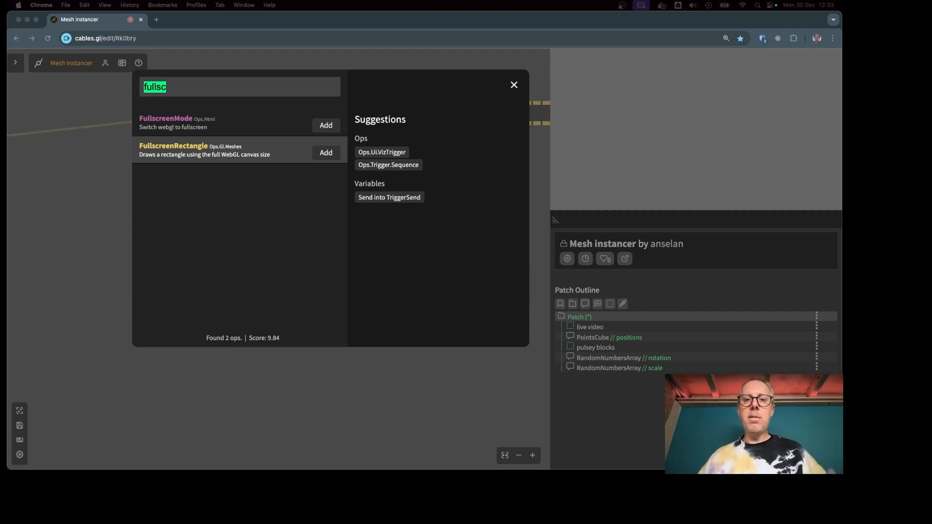
key(Return)
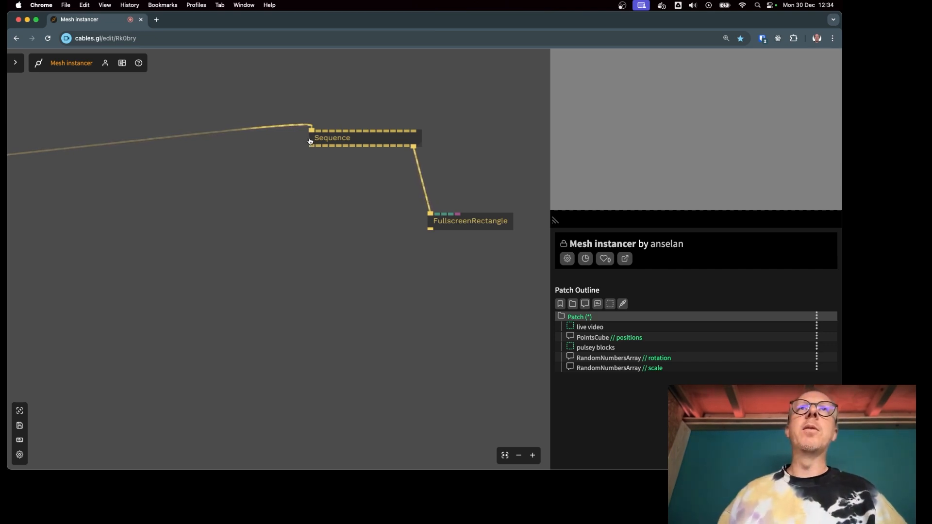
Add an ImageCompose op to the second Sequence's first trigger output and position it directly below.
drag(307, 221, 306, 222)
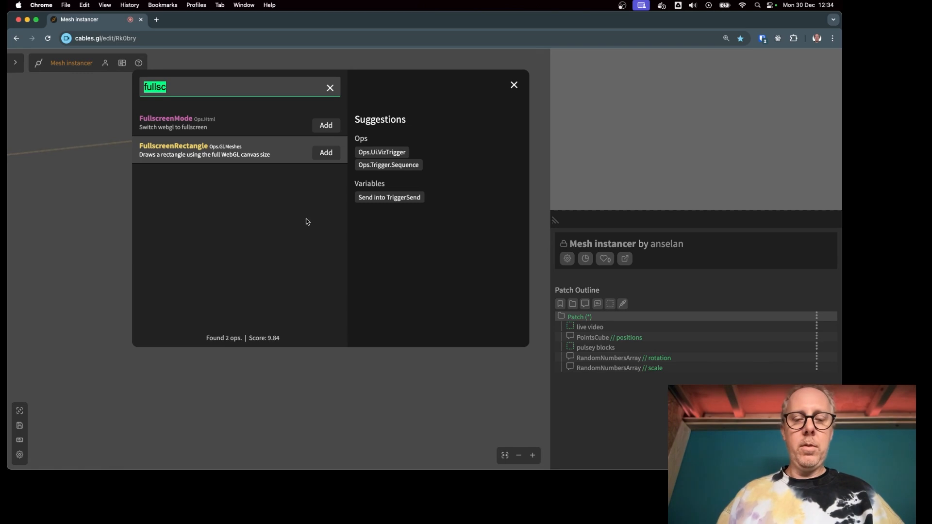
text(iamge)
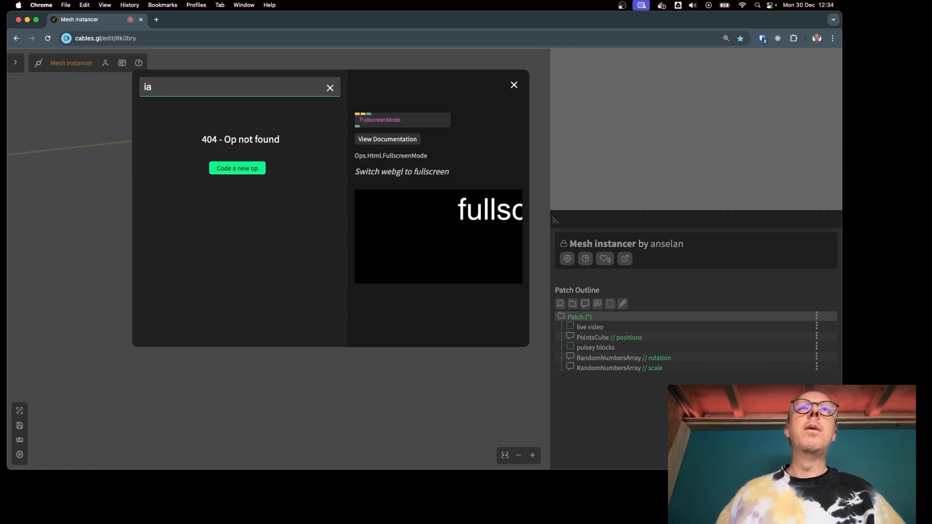
key(BackSpace)
key(BackSpace)
text(imagecom)
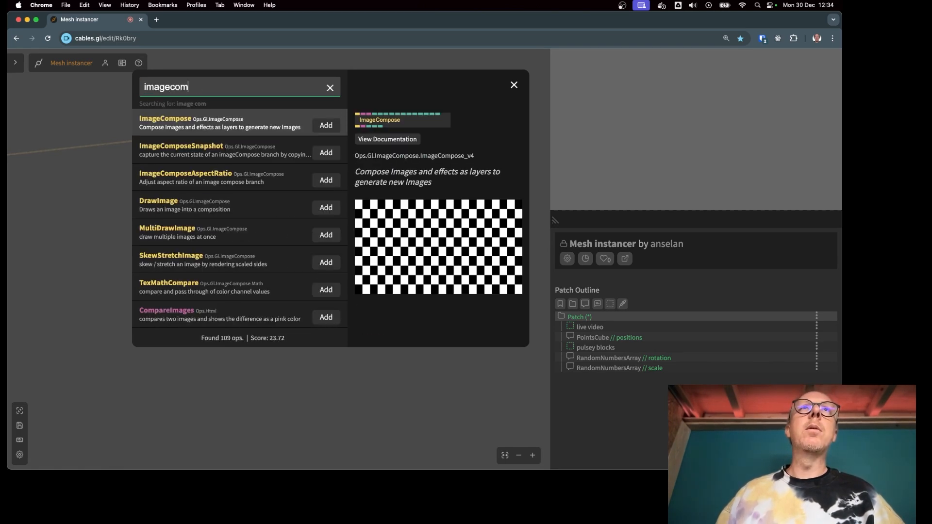
key(Return)
drag(346, 231, 321, 194)
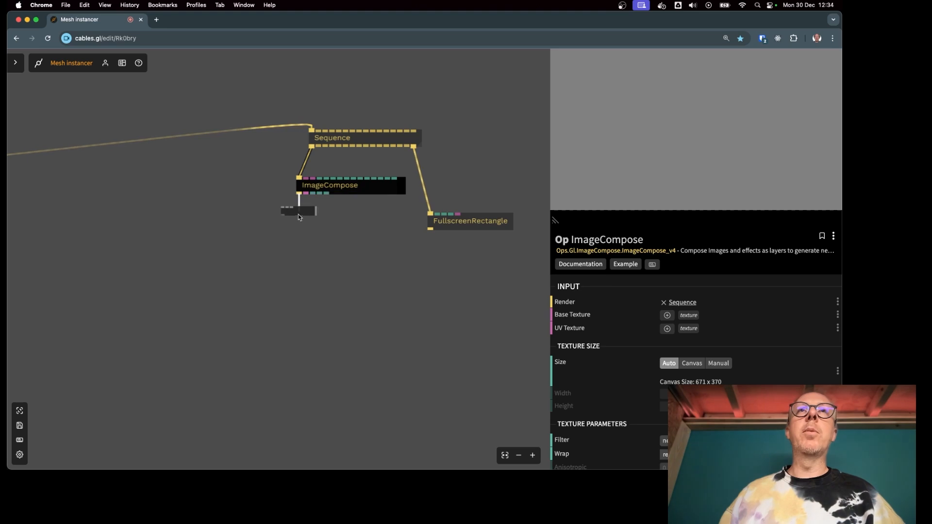
Add a DrawImage op to ImageCompose's trigger output.
drag(298, 214, 298, 215)
text(drawima)
key(Return)
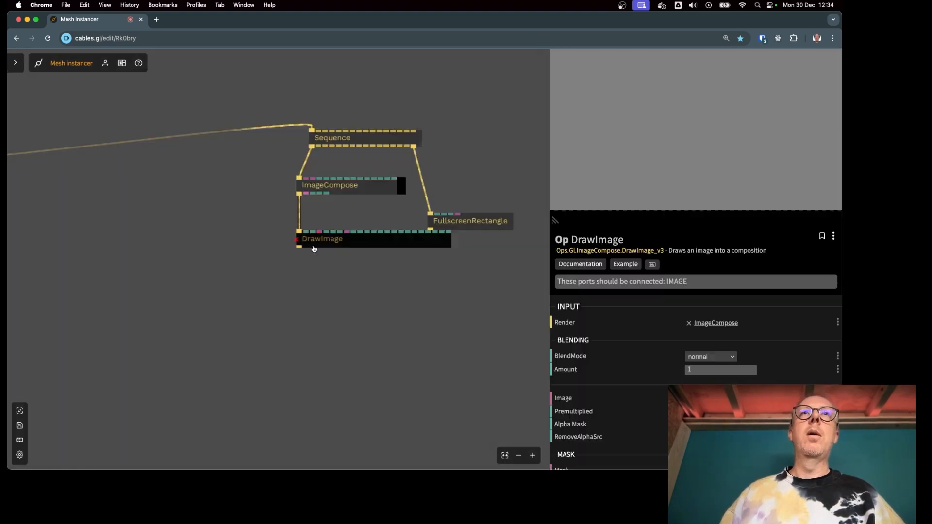
Connect RenderToTexture's texture output to DrawImage's Image input.
scroll(314, 248, down, 6)
click(170, 247)
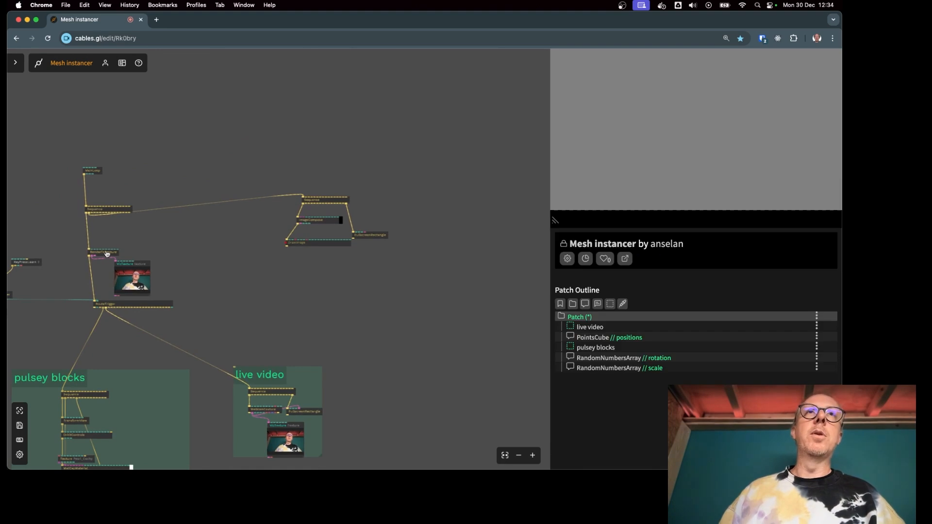
scroll(107, 253, up, 5)
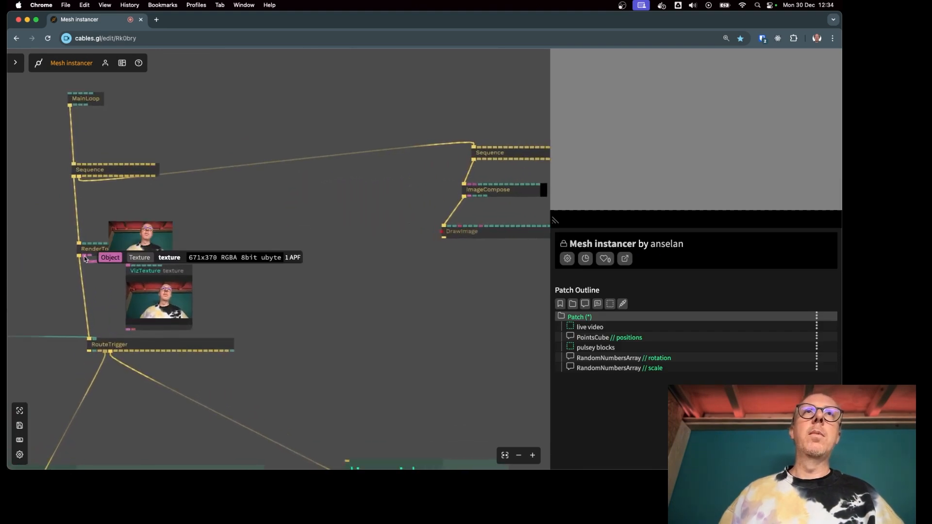
drag(85, 257, 466, 230)
drag(461, 230, 462, 230)
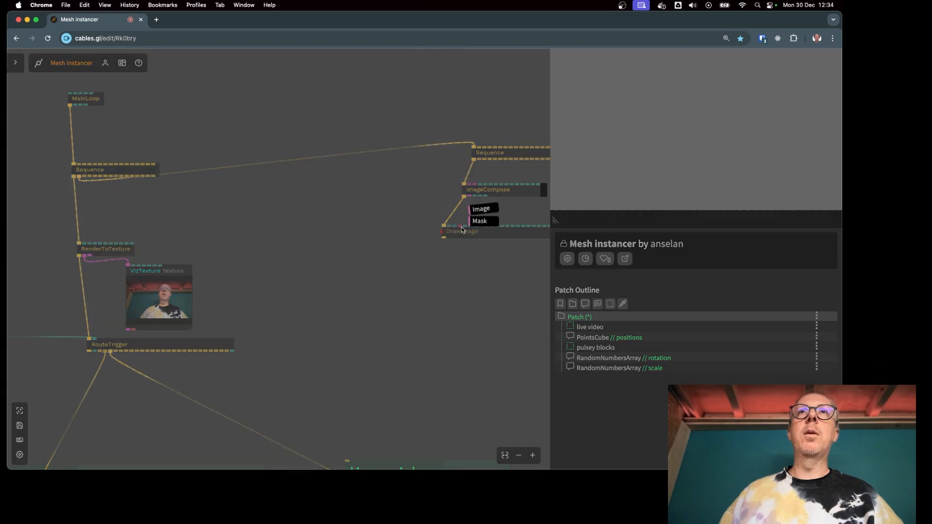
click(480, 210)
scroll(471, 237, up, 3)
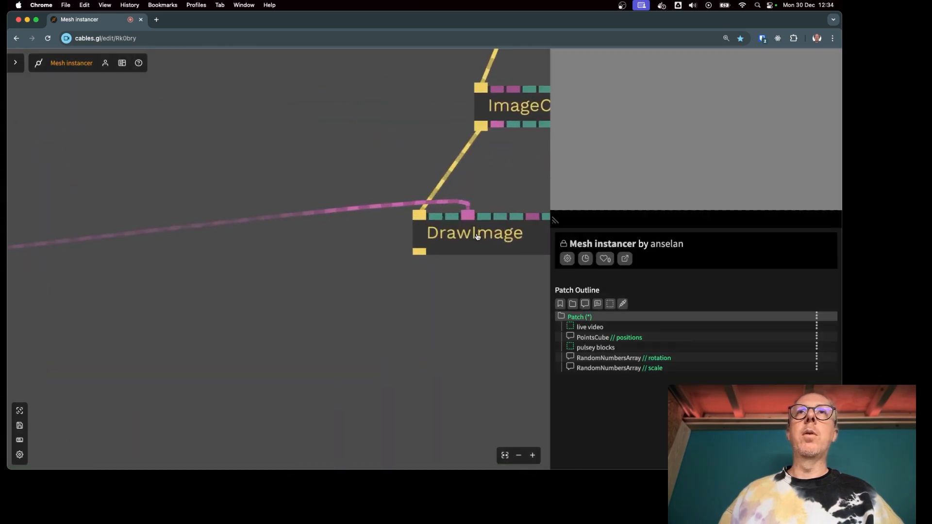
Move FullscreenRectangle up and to the right, and connect ImageCompose's texture output to its Texture input.
scroll(458, 273, down, 4)
drag(480, 293, 266, 283)
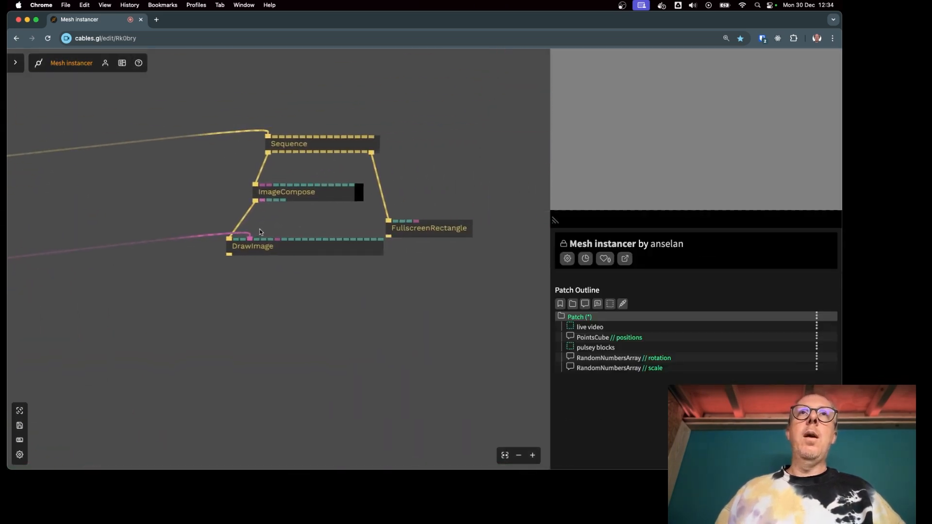
drag(428, 229, 467, 187)
drag(261, 200, 455, 178)
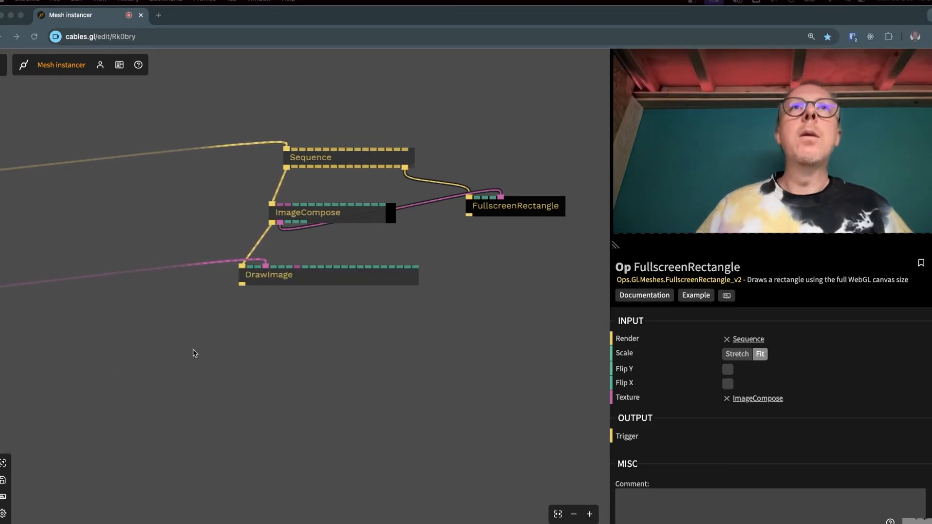
Align DrawImage under ImageCompose and add a ColorMap op to its trigger output.
drag(322, 277, 350, 279)
drag(272, 287, 275, 340)
text(col)
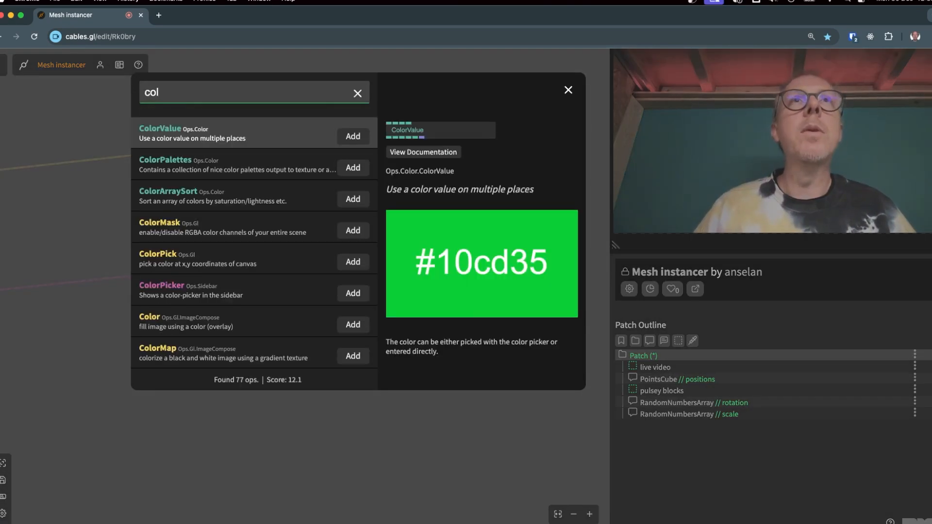
text(orm)
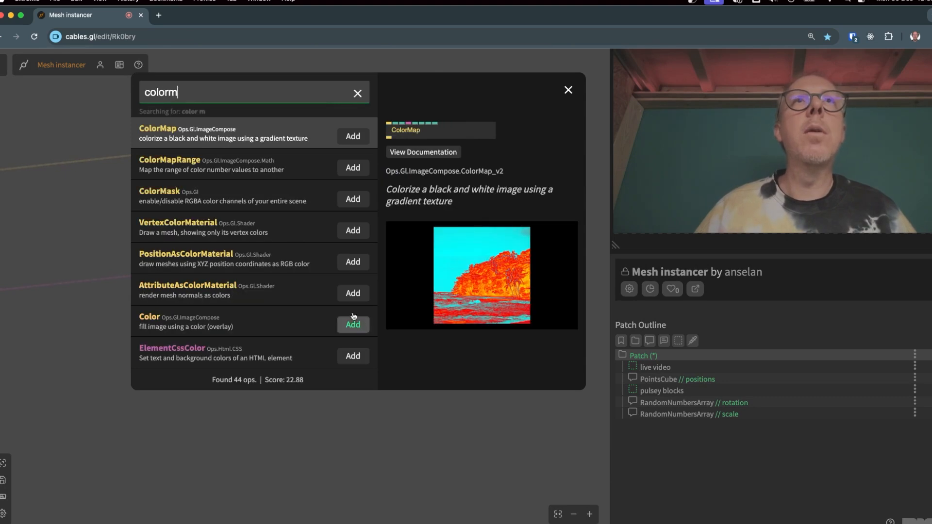
click(353, 136)
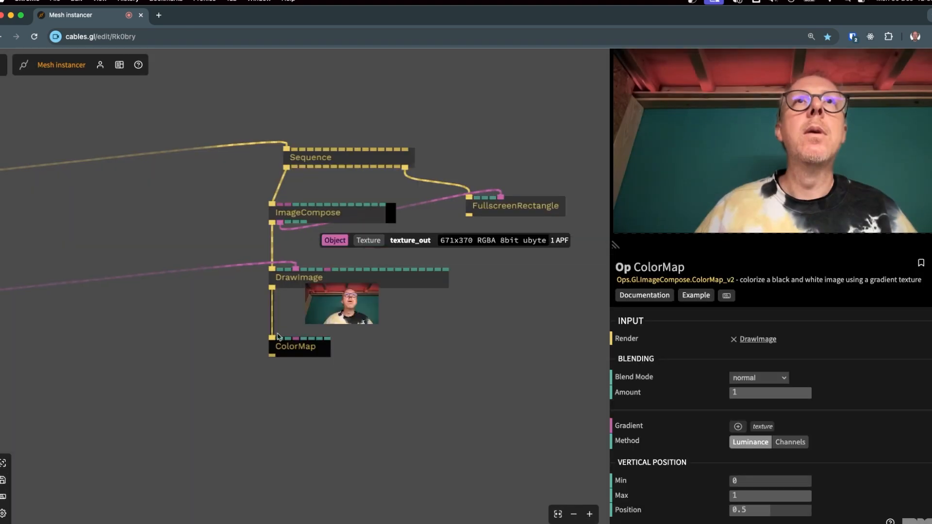
Add a GradientTexture op connected to ColorMap's Gradient input.
scroll(319, 219, down, 6)
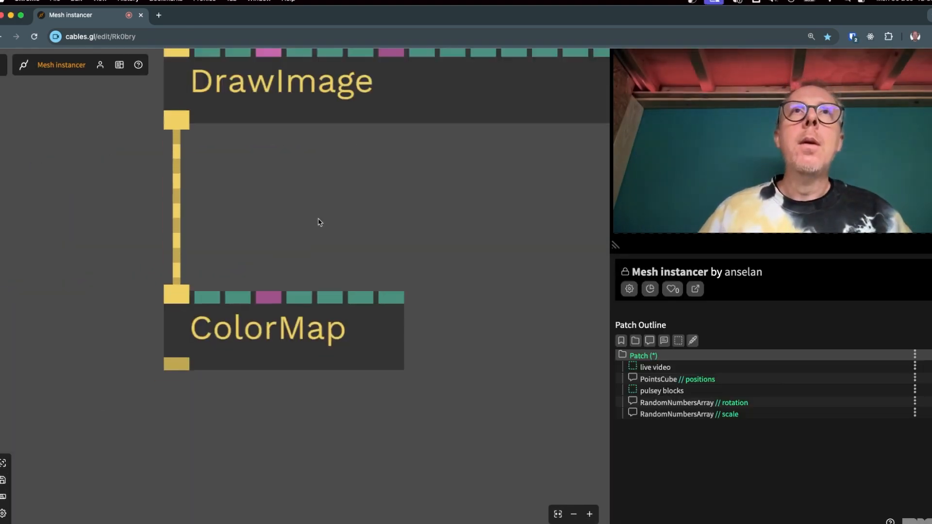
drag(387, 219, 389, 318)
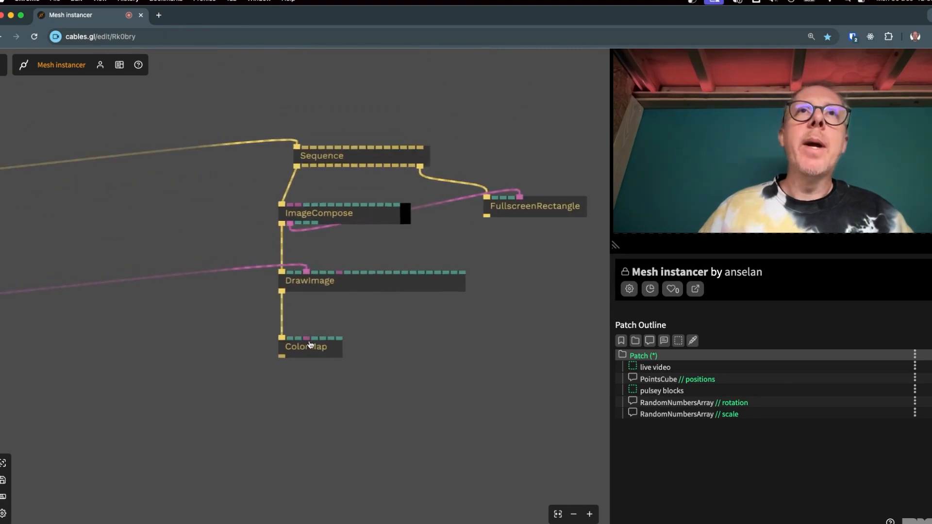
drag(308, 340, 218, 311)
text(gradient)
key(Down)
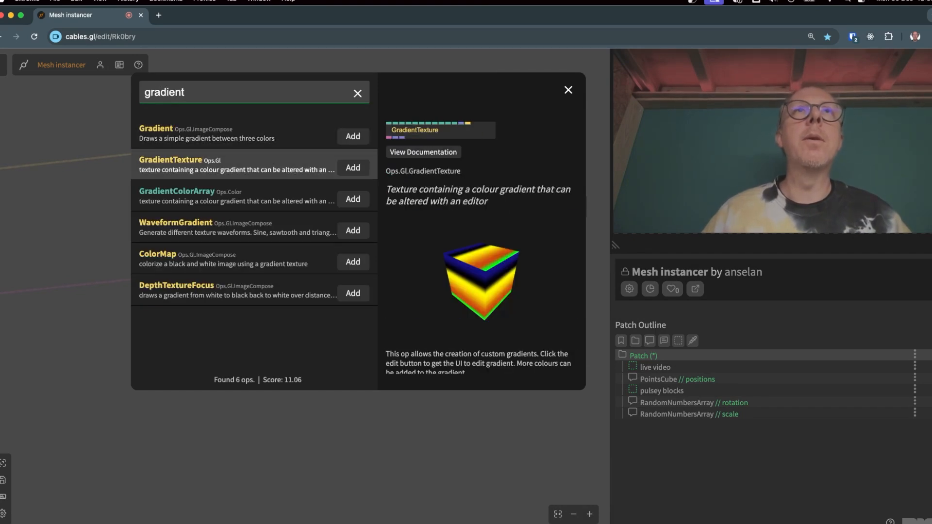
click(352, 168)
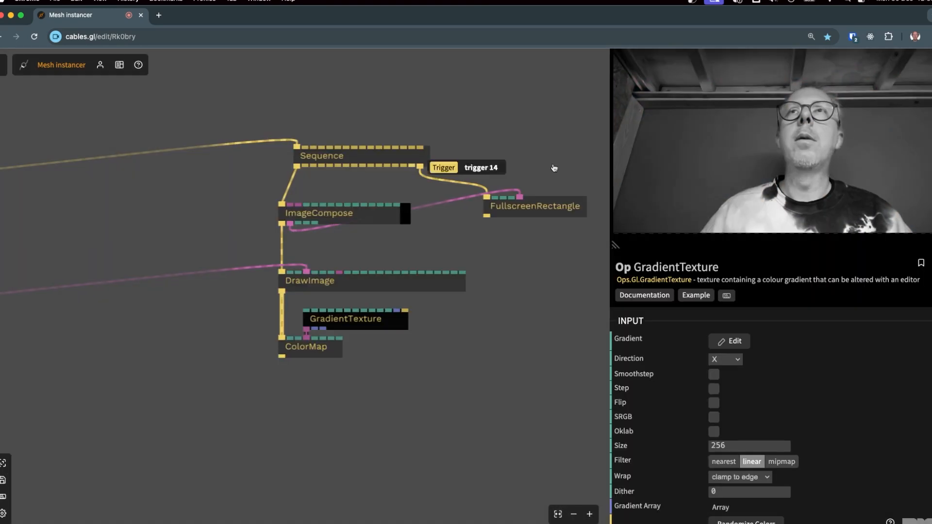
Nudge GradientTexture up and lower ColorMap to leave more space between the two ops.
scroll(365, 297, up, 3)
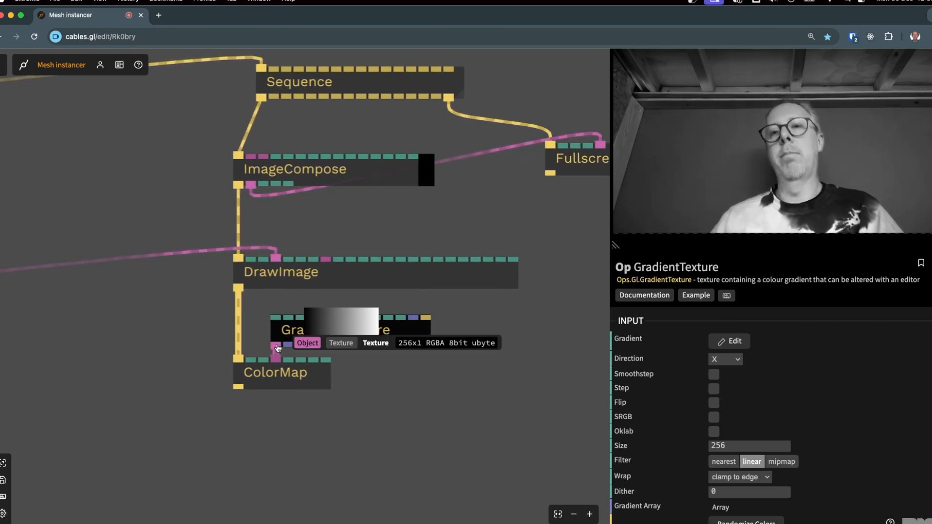
drag(331, 333, 331, 326)
drag(288, 386, 290, 414)
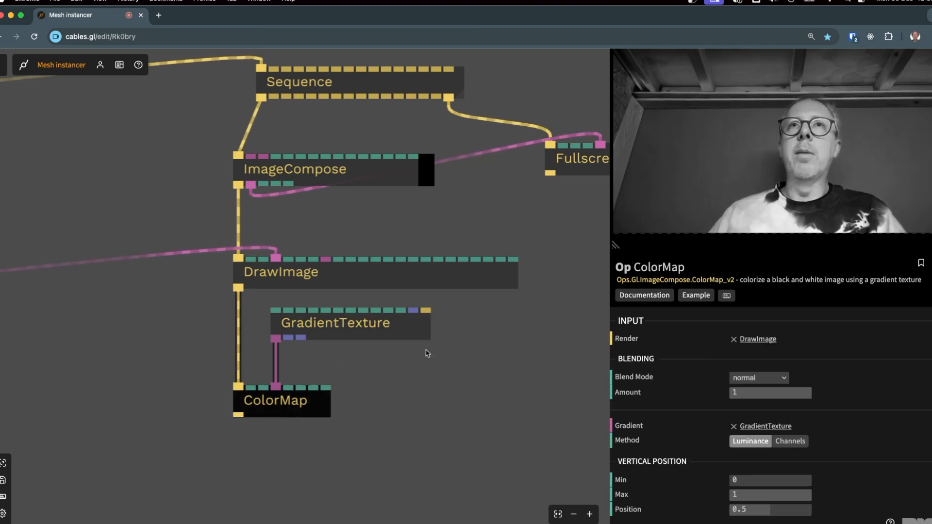
Add two colour stops to GradientTexture's gradient, about 40% and 70% along, and save it.
click(371, 331)
click(732, 345)
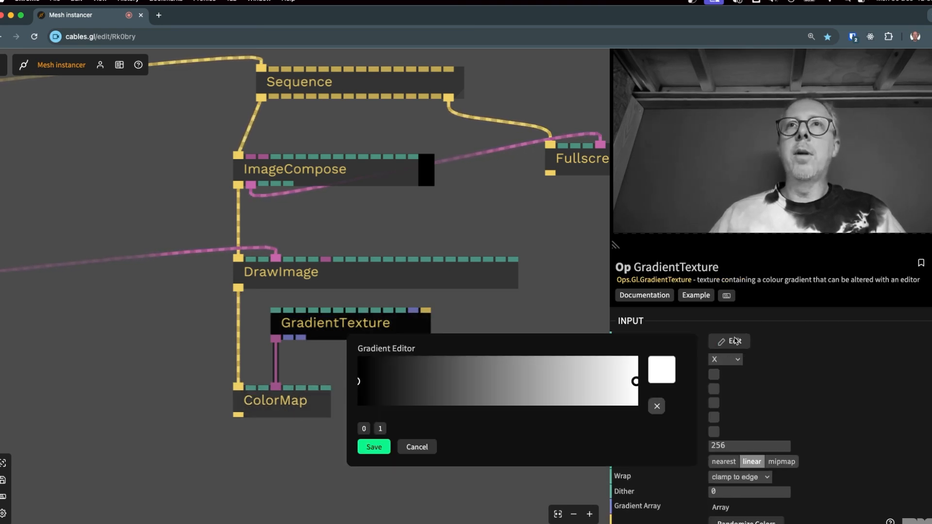
click(468, 374)
click(556, 375)
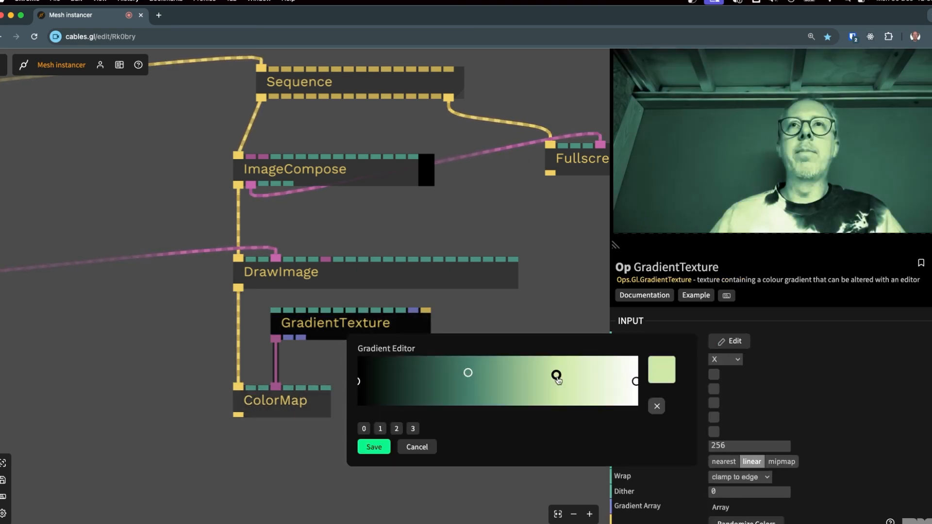
click(373, 447)
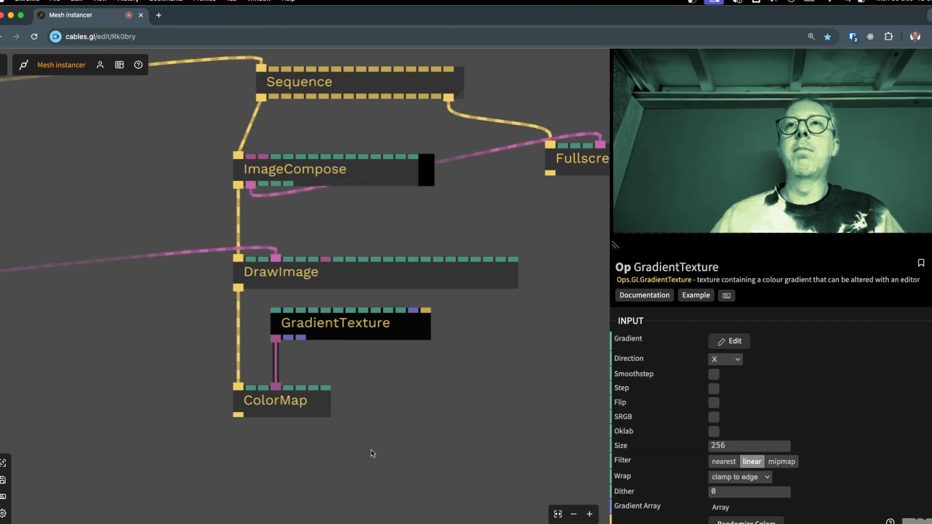
Randomize GradientTexture's colours twice and preview the resulting texture at its output.
scroll(864, 452, down, 1)
click(746, 496)
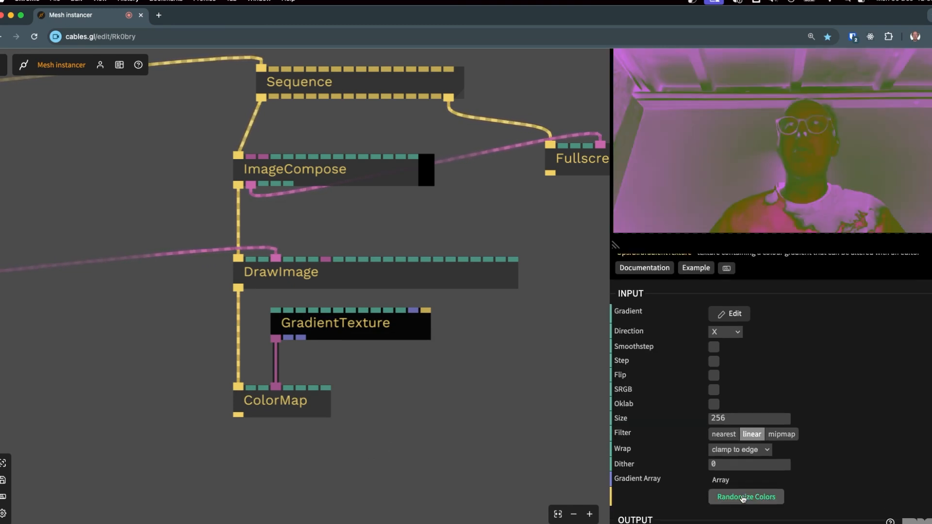
click(743, 498)
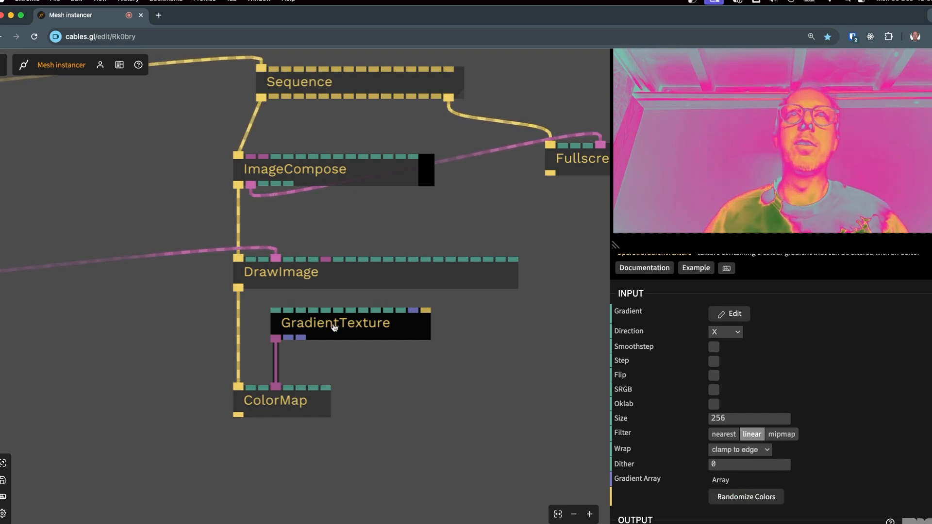
mouse_move(279, 340)
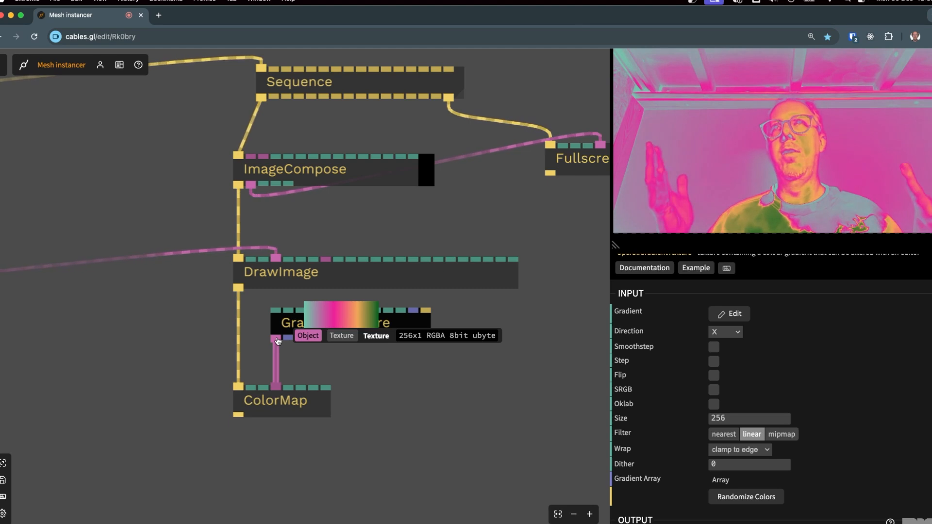
Move ImageCompose, DrawImage, GradientTexture and ColorMap down together, aligning the chain under Sequence's first trigger output.
scroll(359, 446, down, 5)
drag(402, 451, 395, 411)
mouse_move(281, 225)
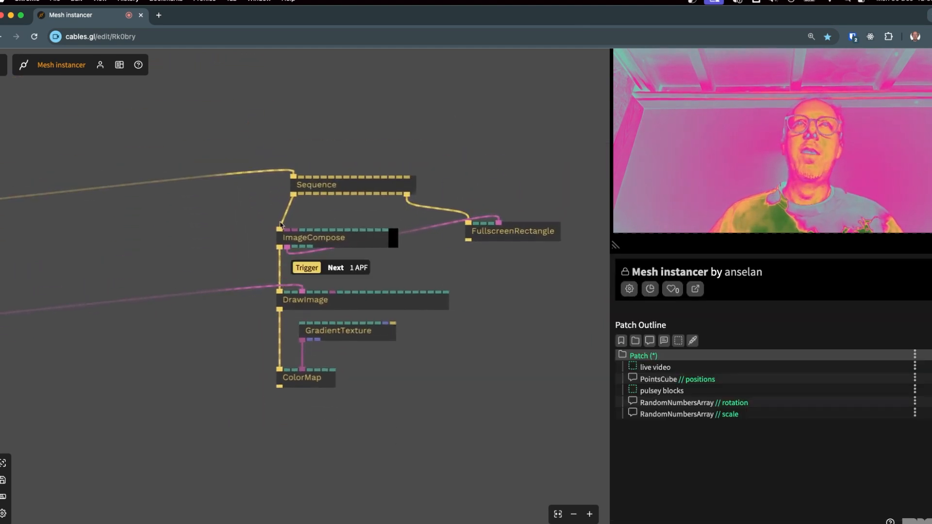
drag(271, 261, 370, 389)
drag(362, 306, 377, 384)
click(523, 368)
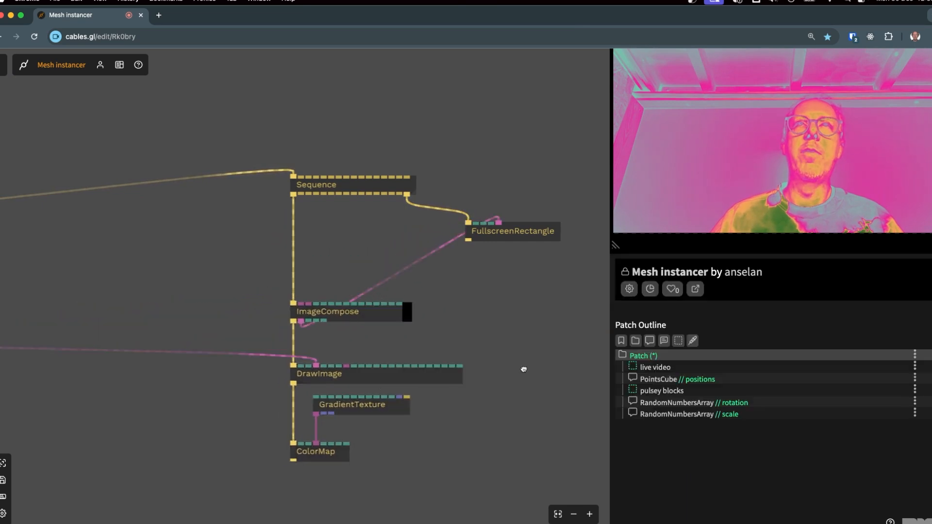
Create an area around ImageCompose, DrawImage, GradientTexture and ColorMap.
drag(524, 369, 531, 274)
drag(264, 191, 456, 391)
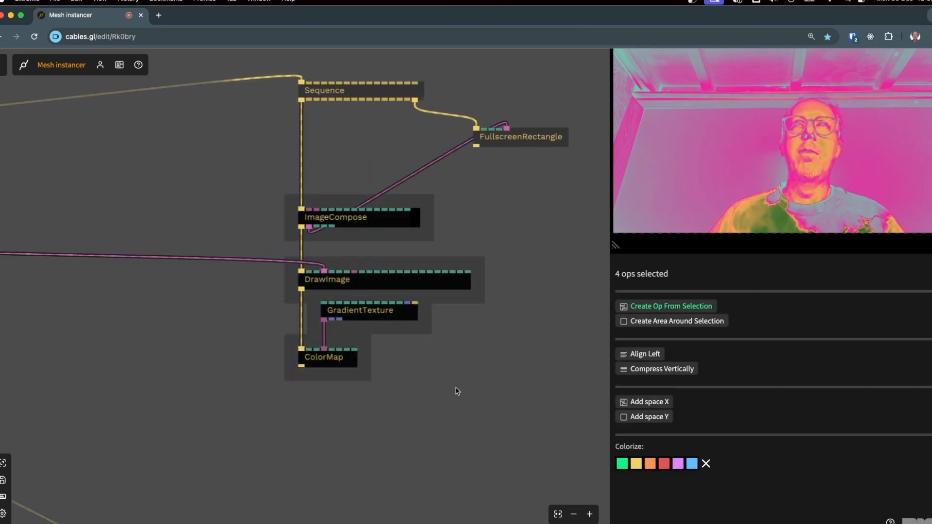
click(654, 322)
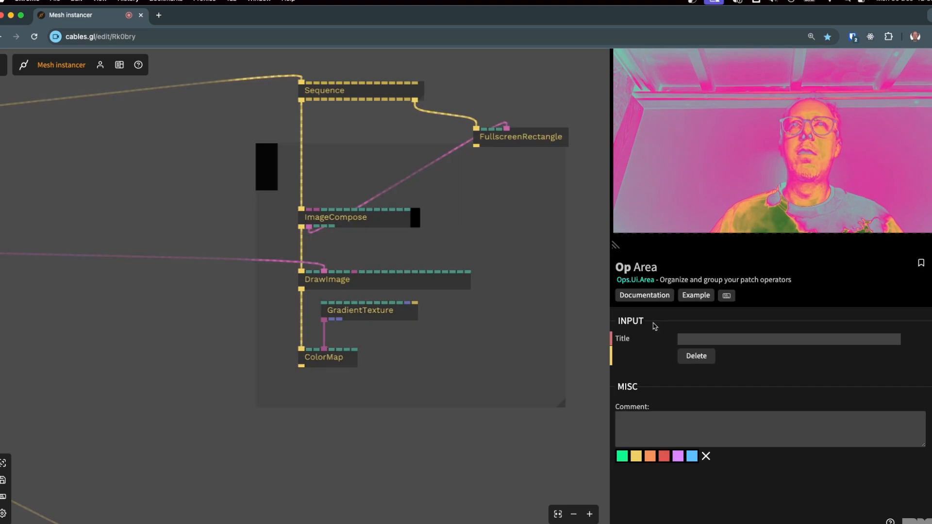
Move the new area with its ops down, and pull FullscreenRectangle back up and out to the right of it.
drag(279, 164, 292, 254)
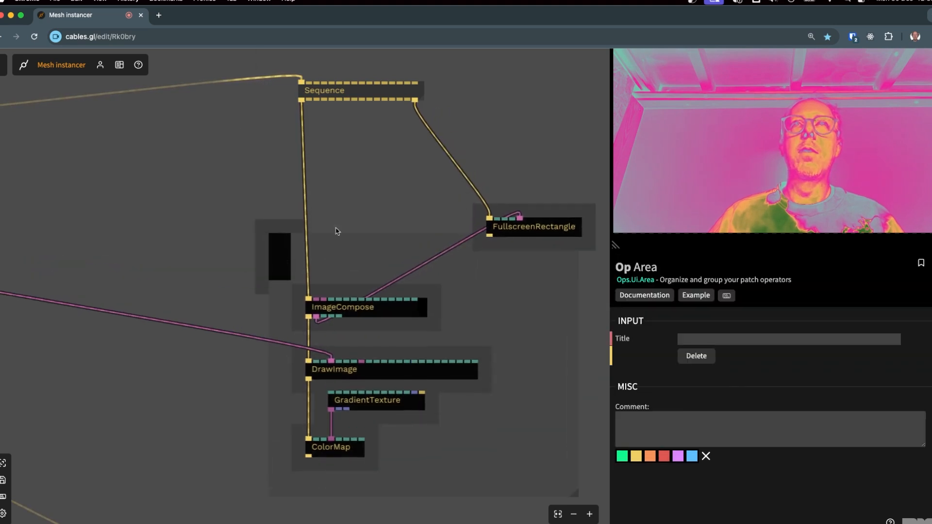
click(536, 190)
drag(540, 234, 573, 145)
Colour the new area blue and title it "colourise".
click(285, 256)
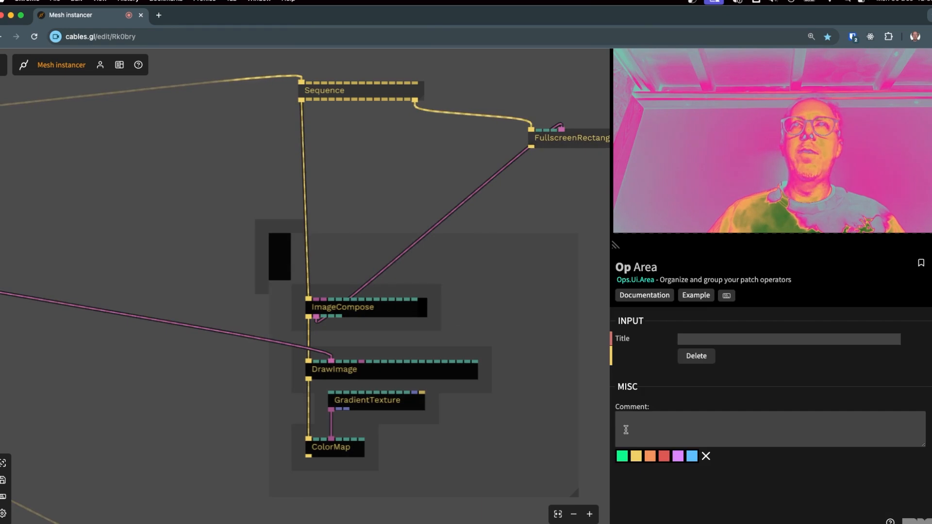
click(692, 456)
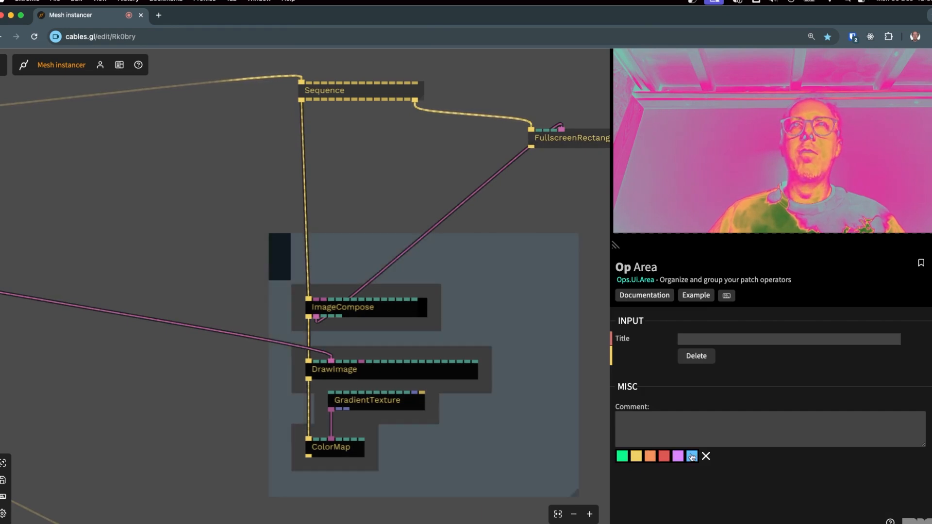
click(699, 339)
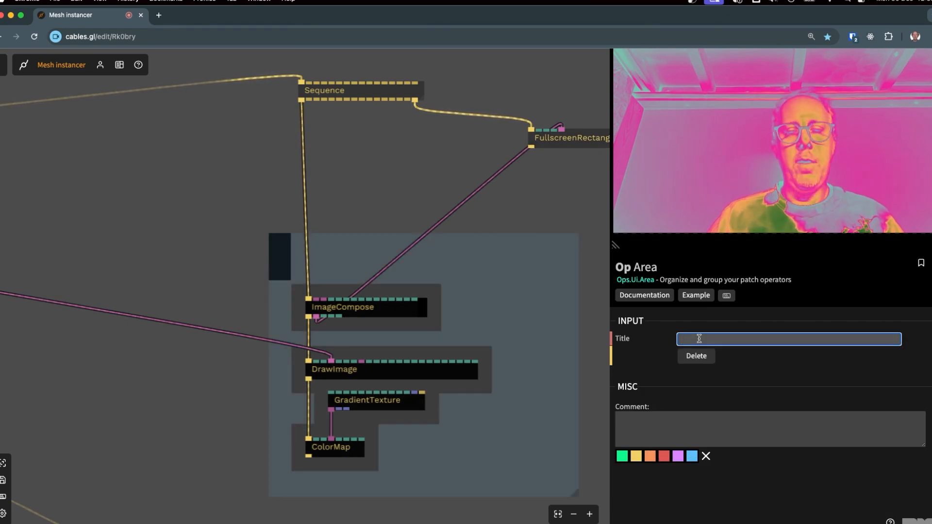
text(colourise)
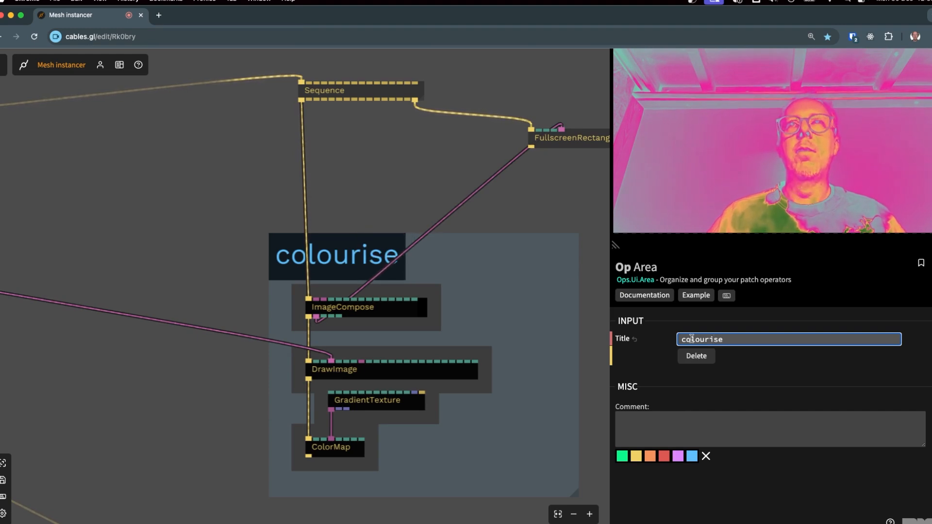
Reposition the colourise area and its ops so its left edge lines up beneath Sequence, above the live video area.
click(413, 214)
click(336, 248)
drag(277, 262, 246, 303)
drag(532, 239, 316, 170)
scroll(356, 205, down, 4)
drag(410, 200, 442, 186)
drag(238, 205, 267, 186)
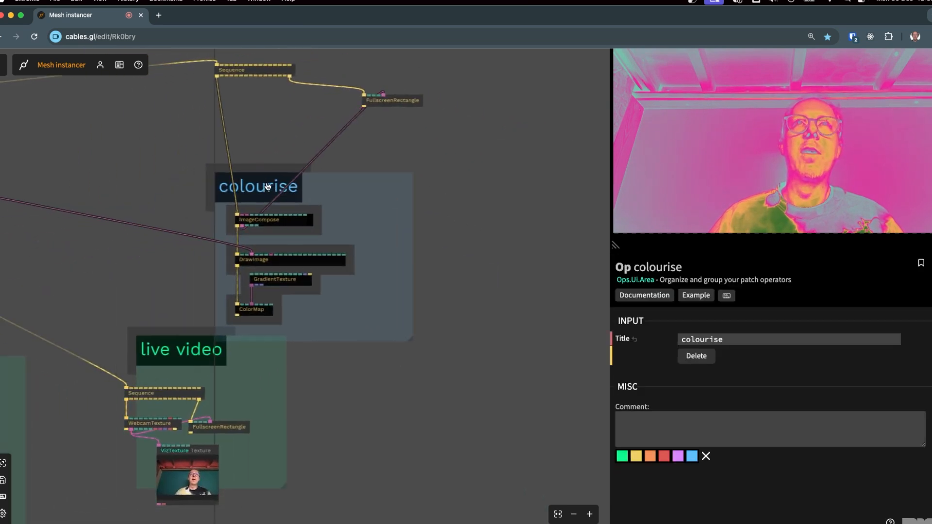
Move the live video area down clear of the colourise area, and shift FullscreenRectangle farther right.
click(393, 361)
drag(192, 355, 188, 398)
click(530, 213)
scroll(388, 238, up, 5)
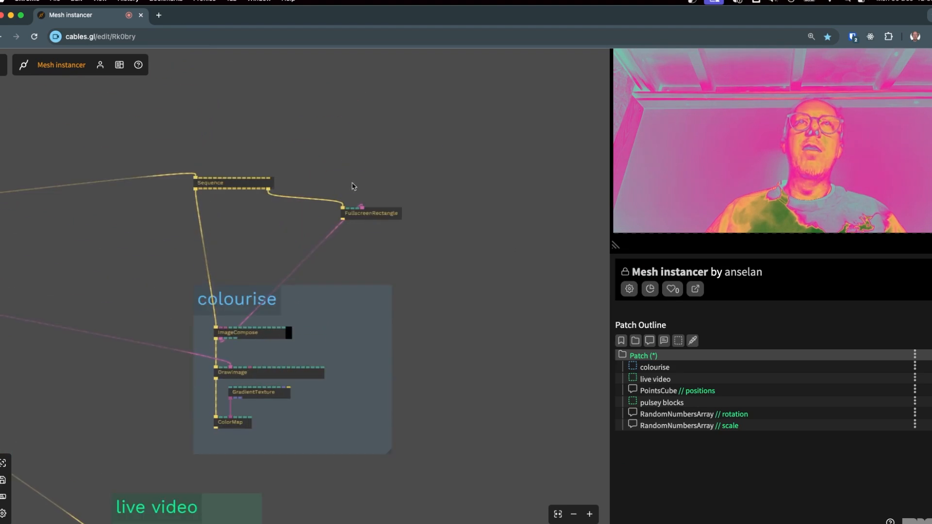
drag(378, 221, 565, 217)
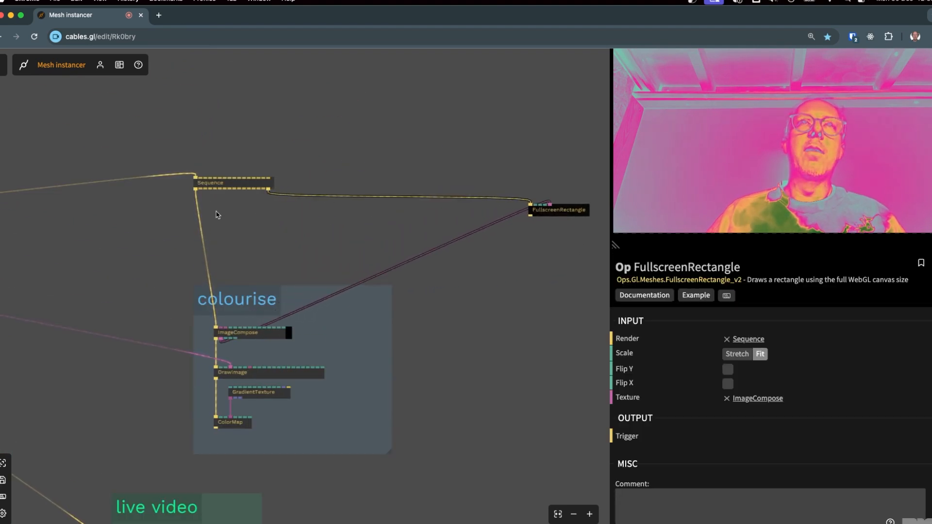
Switch the rendered output from webcam video to the pulsing blocks to test the colour mapping on them.
drag(135, 241, 289, 213)
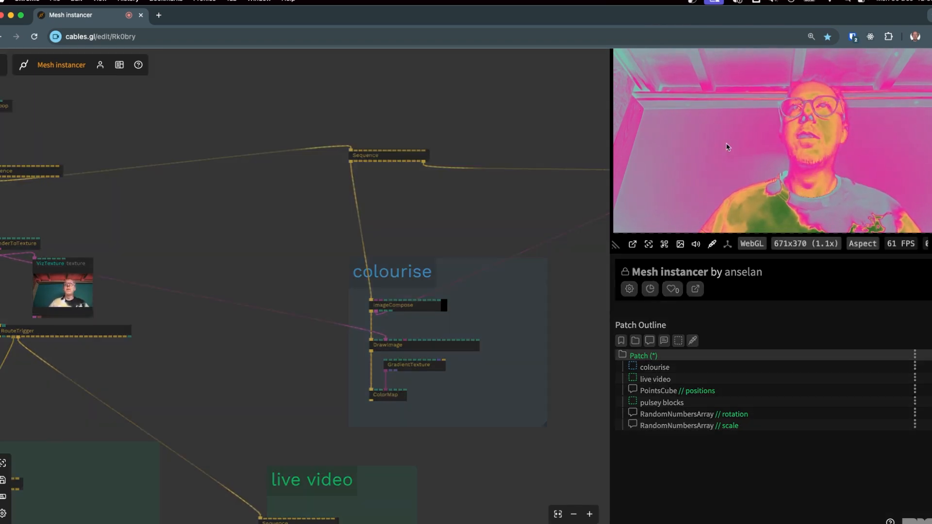
click(727, 147)
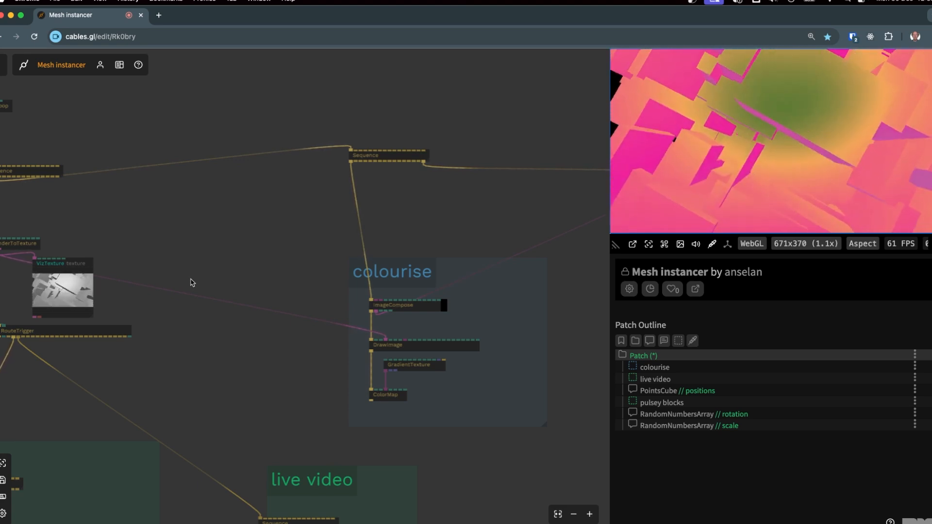
drag(458, 216, 366, 193)
scroll(374, 208, down, 1)
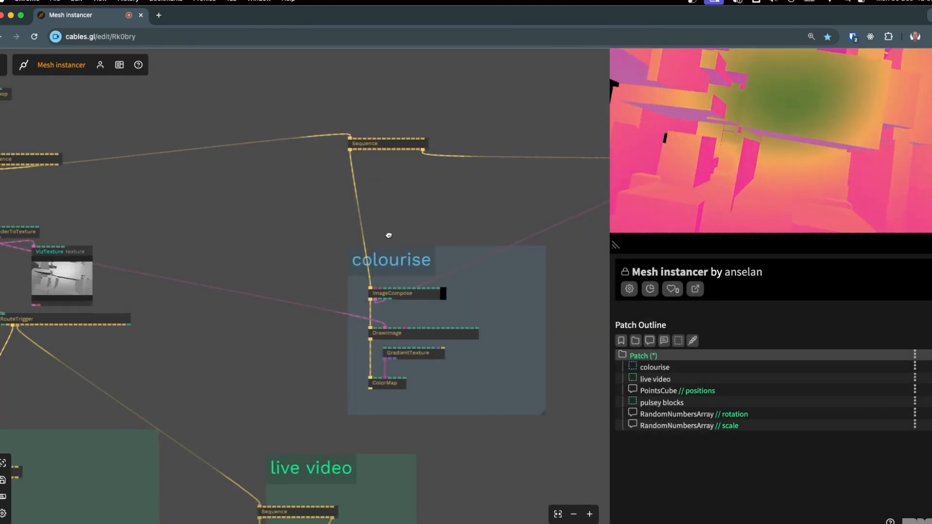
scroll(349, 282, right, 1)
click(284, 465)
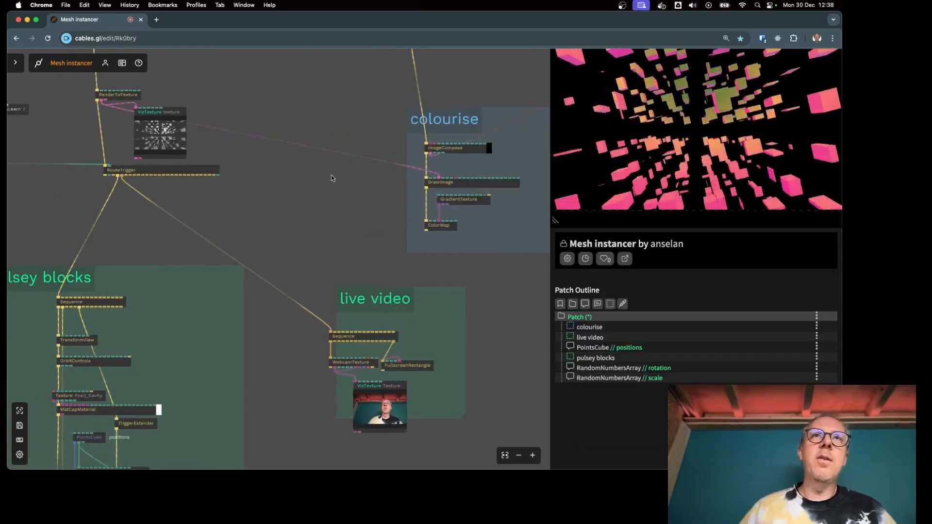
Examine the texture connections running from RenderToTexture into the colourise area and from ImageCompose to FullscreenRectangle.
scroll(331, 174, down, 3)
drag(349, 175, 226, 289)
scroll(285, 252, up, 1)
scroll(285, 252, up, 3)
drag(175, 237, 390, 227)
drag(278, 207, 250, 190)
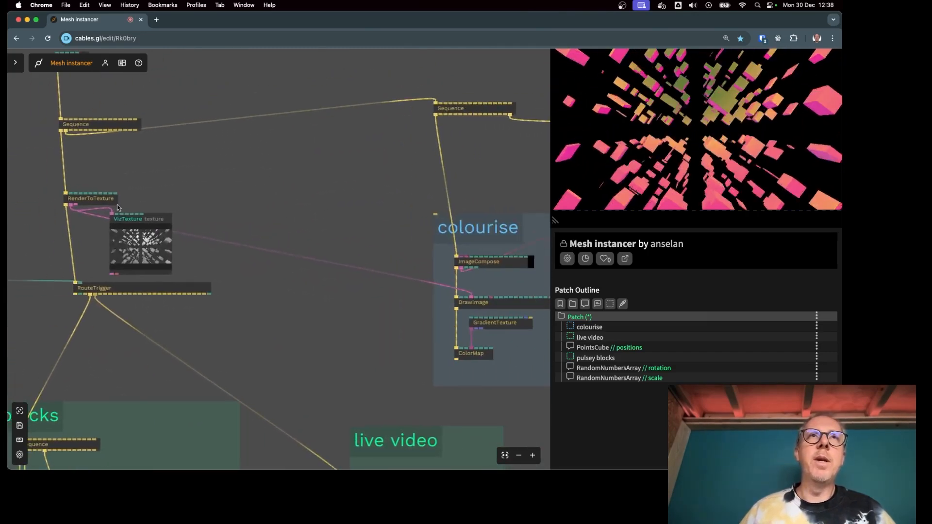
mouse_move(72, 206)
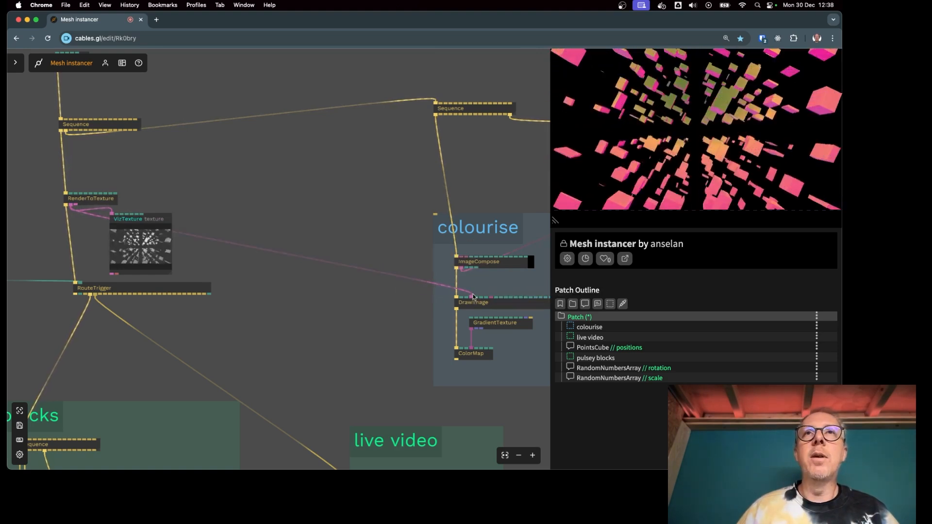
drag(496, 190, 208, 217)
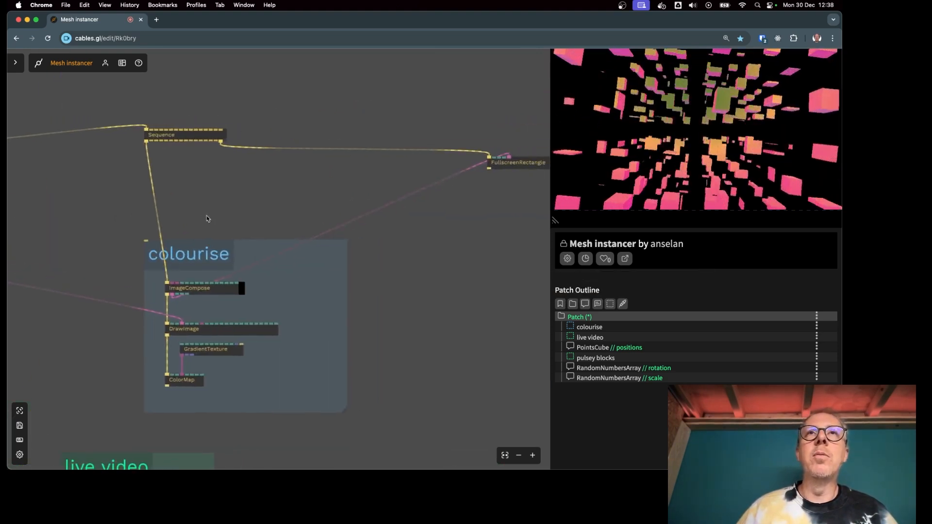
drag(93, 208, 373, 194)
scroll(114, 240, up, 5)
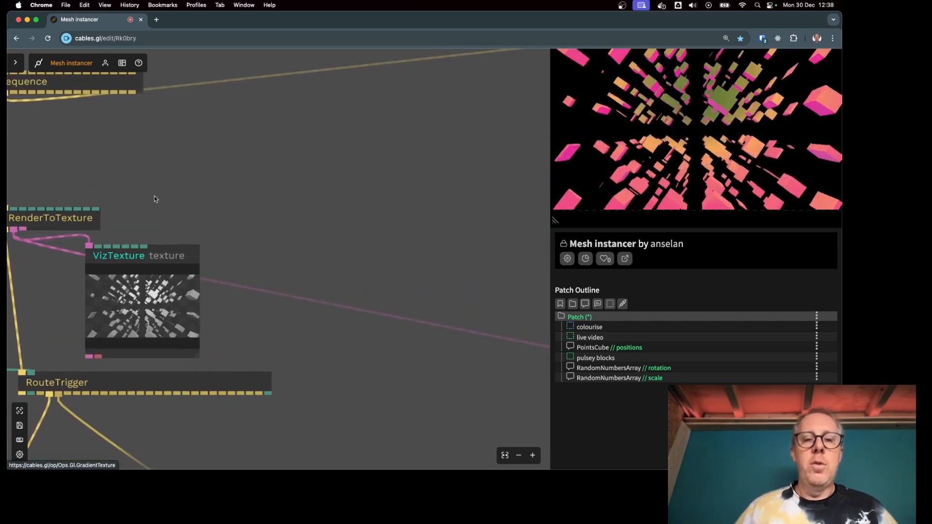
Add a VarSetTexture op to the patch near RenderToTexture.
key(Escape)
text(var)
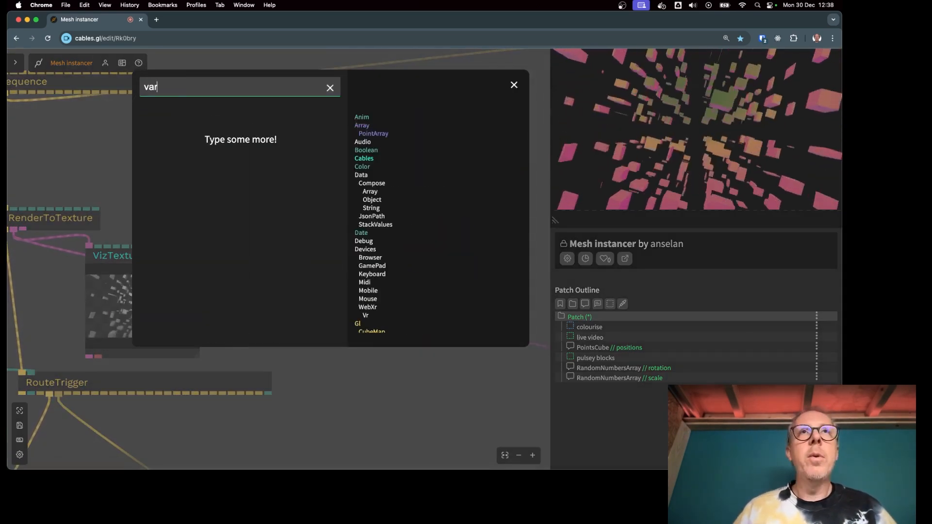
text(settex)
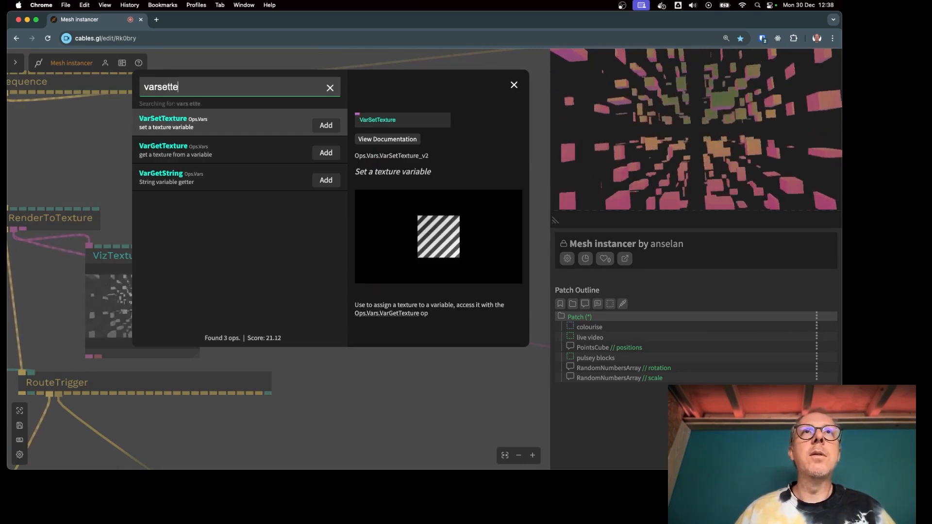
click(325, 126)
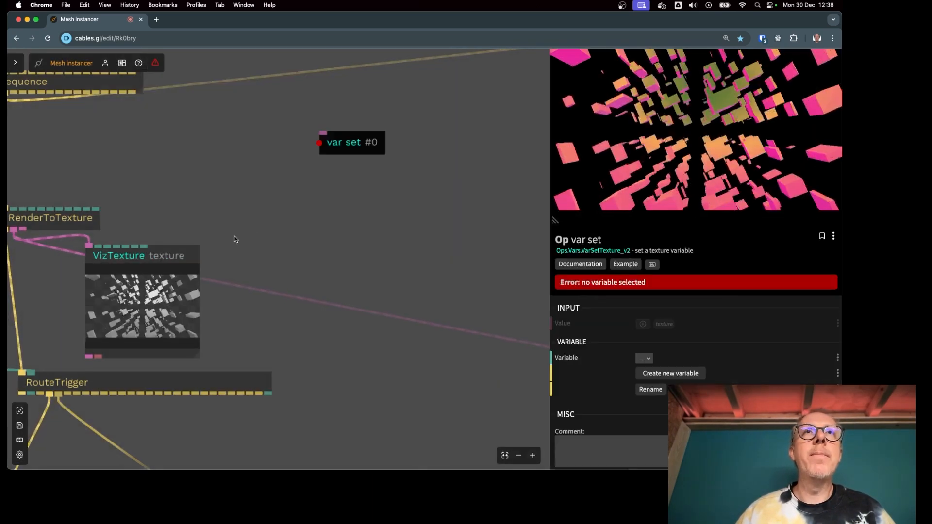
Connect RenderToTexture's texture output to the VarSetTexture op and assign it a new variable named nofx.
drag(347, 152, 287, 195)
drag(14, 228, 270, 197)
click(671, 372)
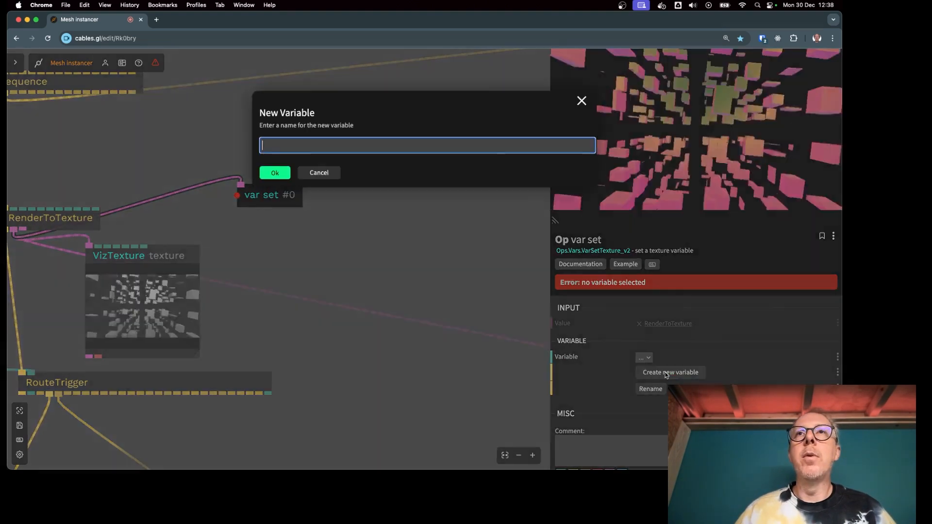
text(nofx)
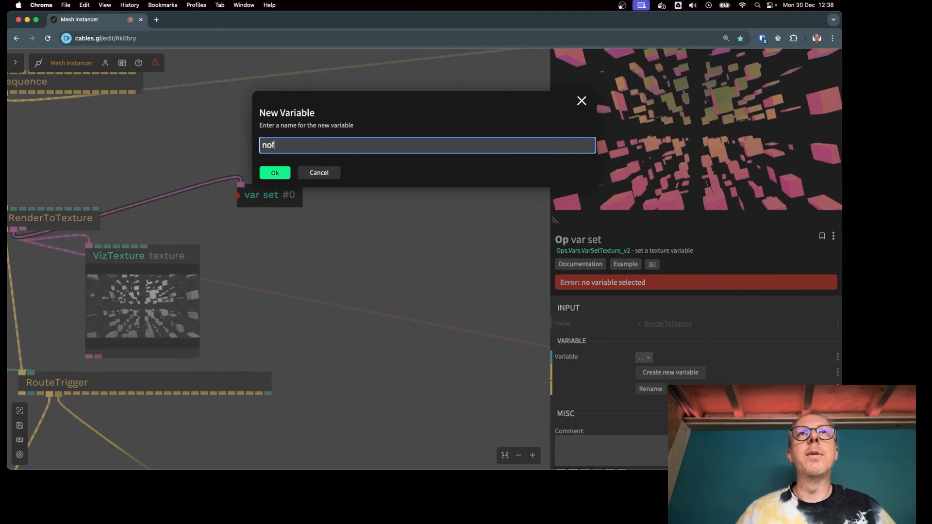
click(275, 174)
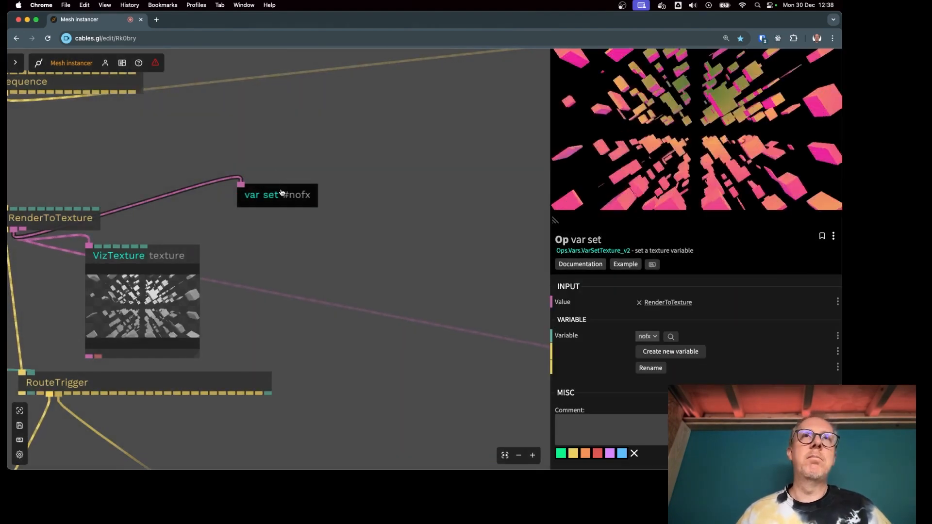
drag(281, 192, 291, 199)
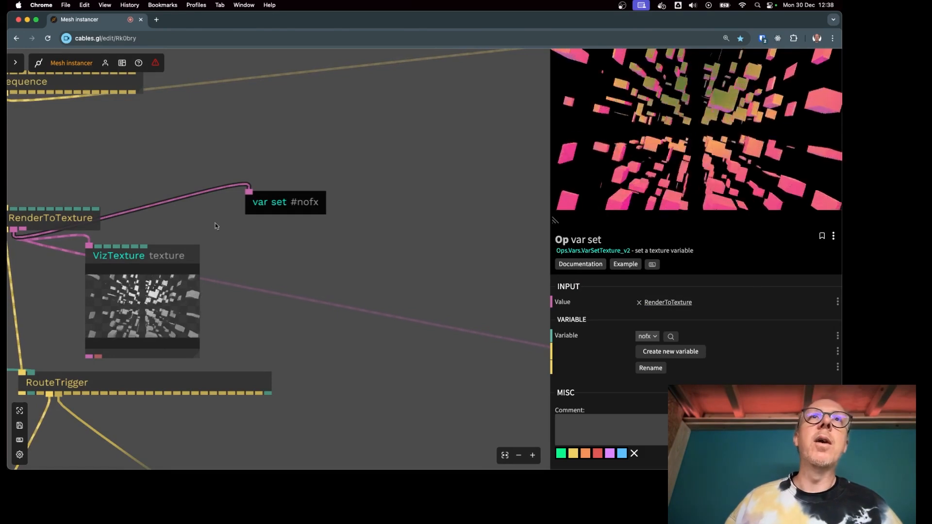
Remove the direct texture link running from RenderToTexture to DrawImage in the colourise area.
click(266, 296)
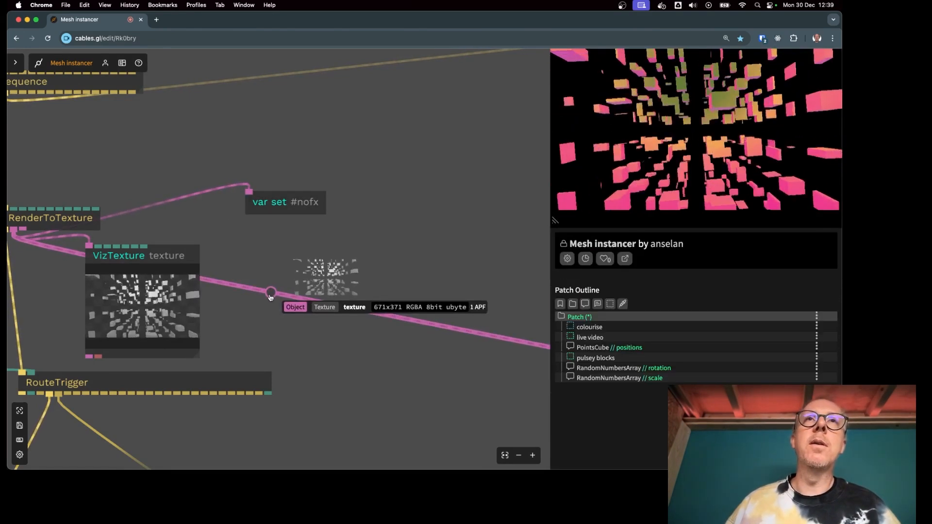
click(270, 294)
key(Escape)
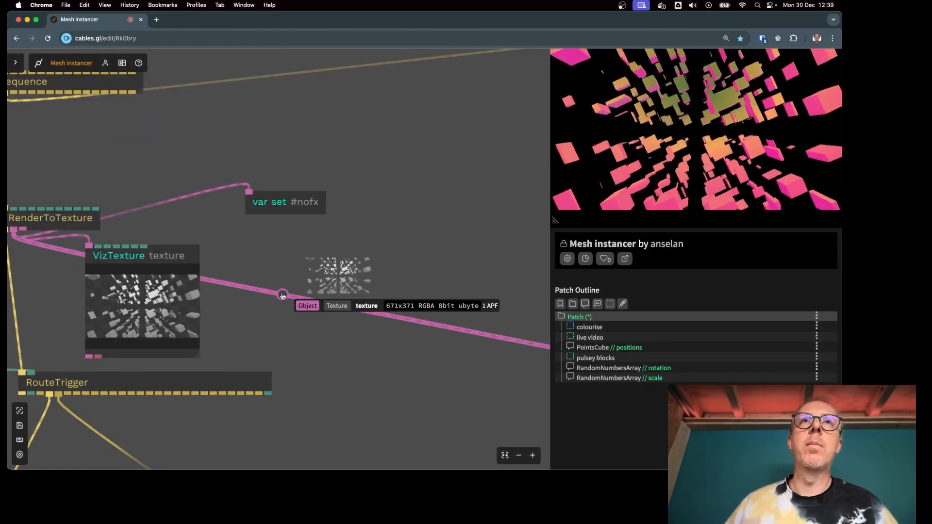
right_click(282, 293)
Add a VarGetTexture op above the colourise area, set it to nofx, and connect it to DrawImage's Image input.
drag(393, 264, 32, 324)
drag(218, 310, 94, 168)
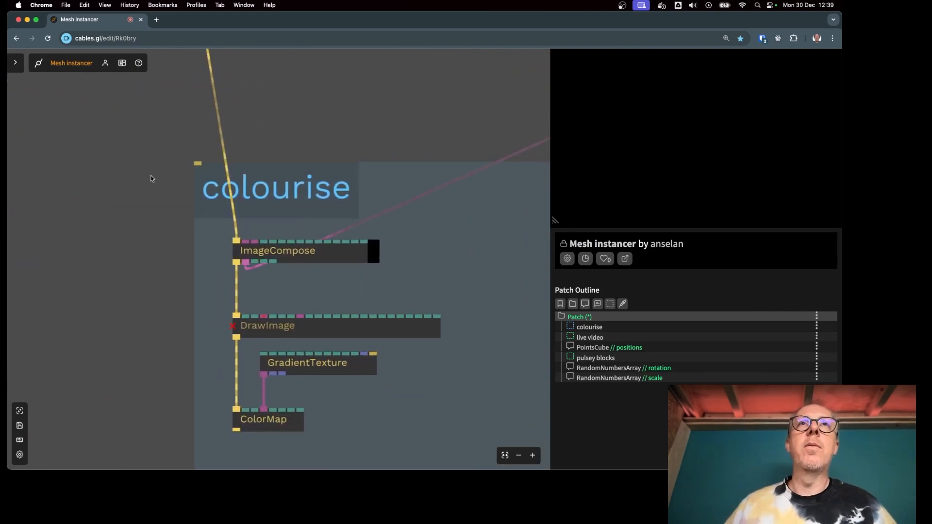
key(Escape)
text(vargettex)
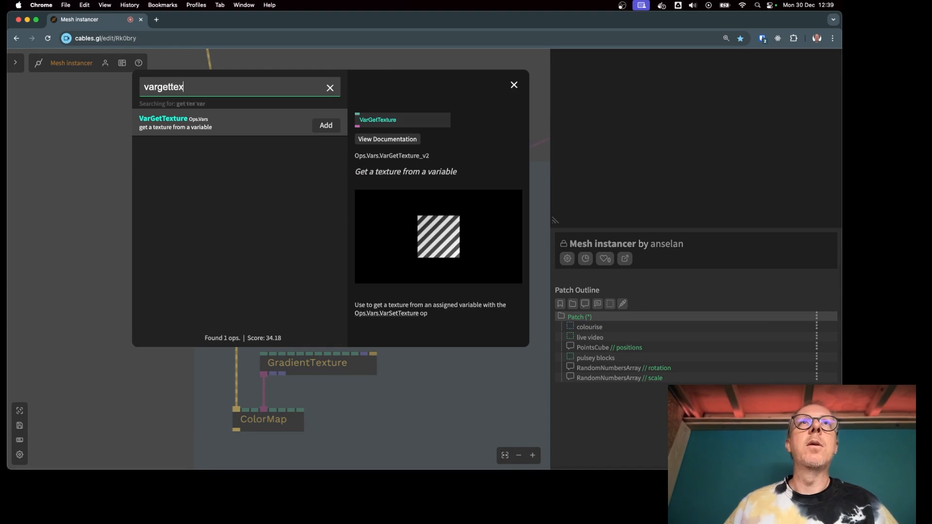
click(342, 125)
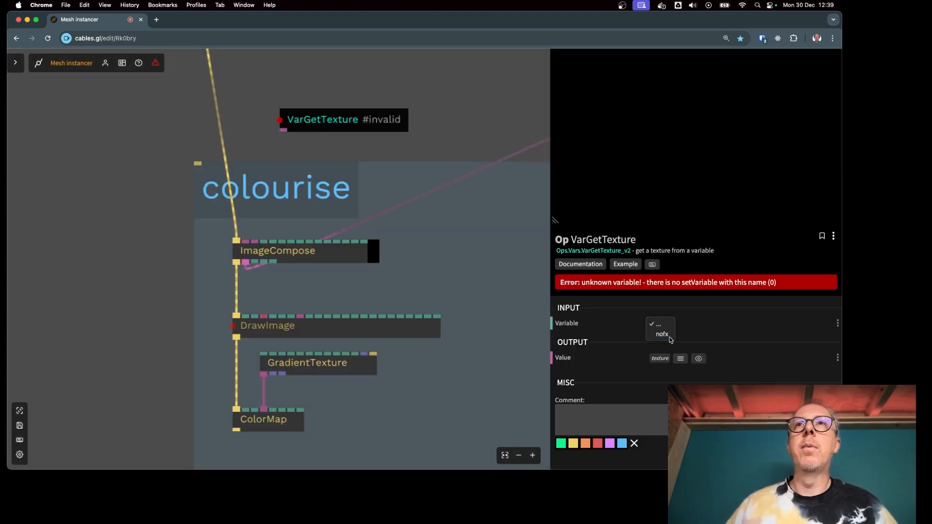
click(662, 334)
drag(284, 132, 262, 318)
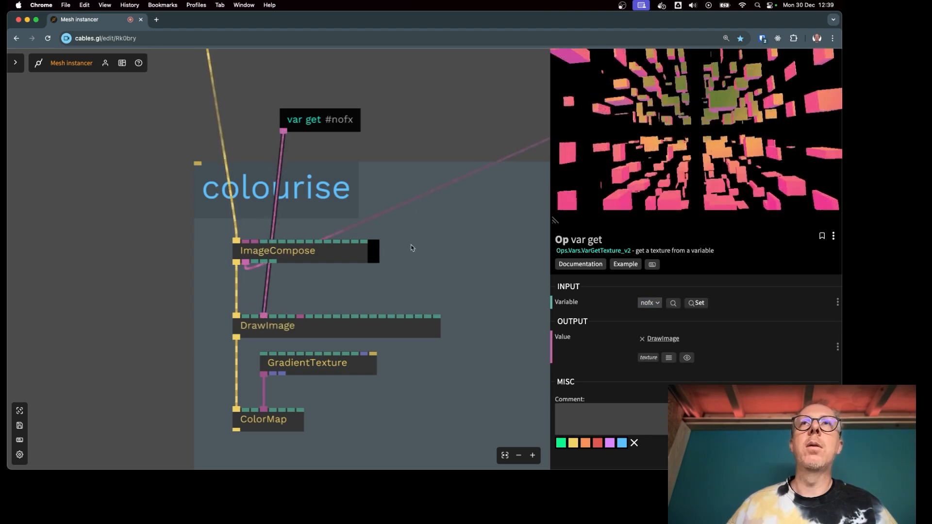
Add a second ImageCompose op outside the colourise area, triggered by the second output of the Sequence op above colourise.
click(412, 246)
scroll(364, 240, down, 5)
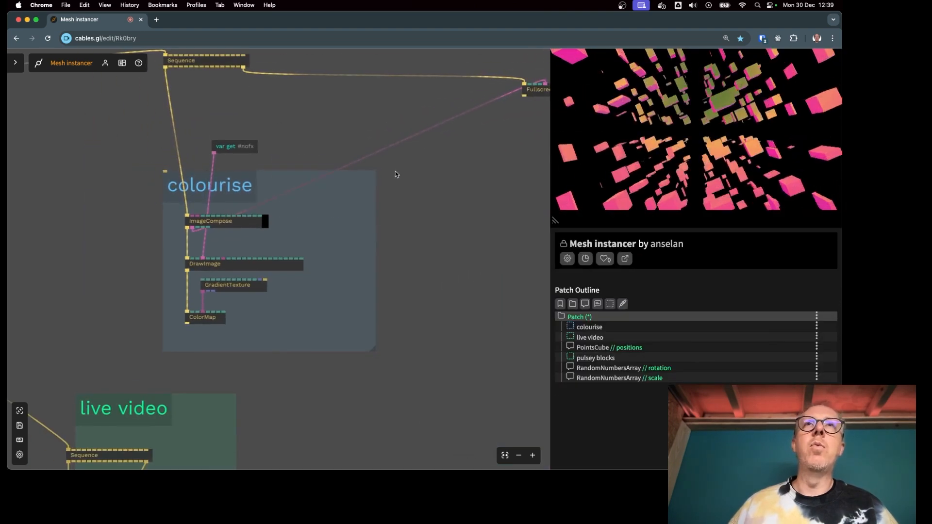
drag(433, 227, 327, 271)
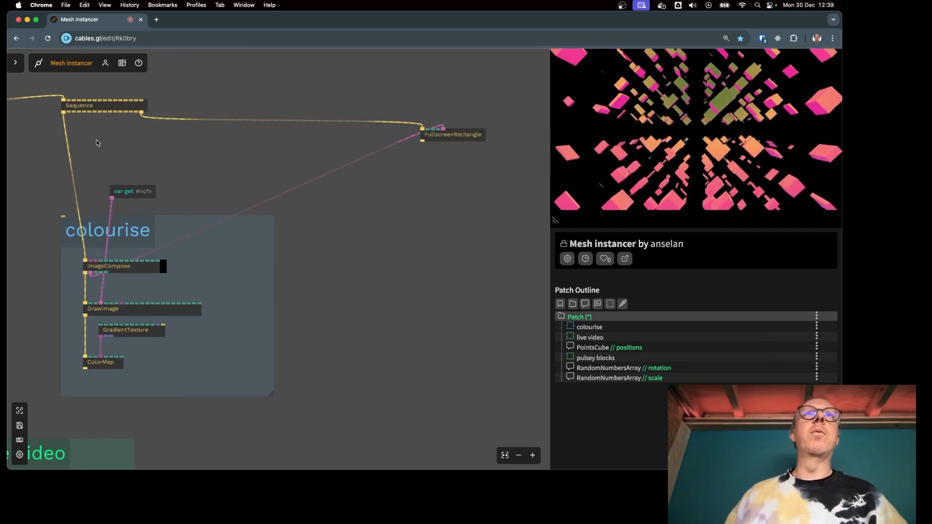
drag(71, 114, 352, 253)
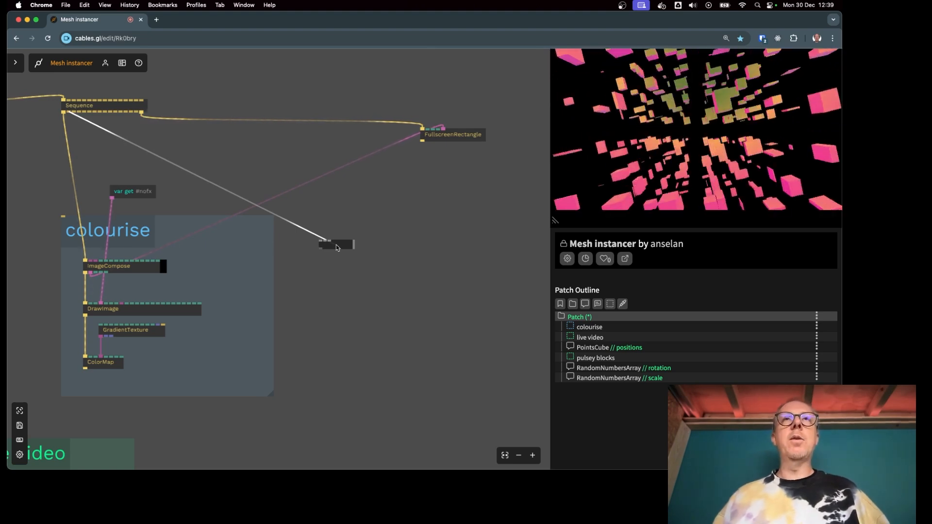
drag(338, 247, 338, 248)
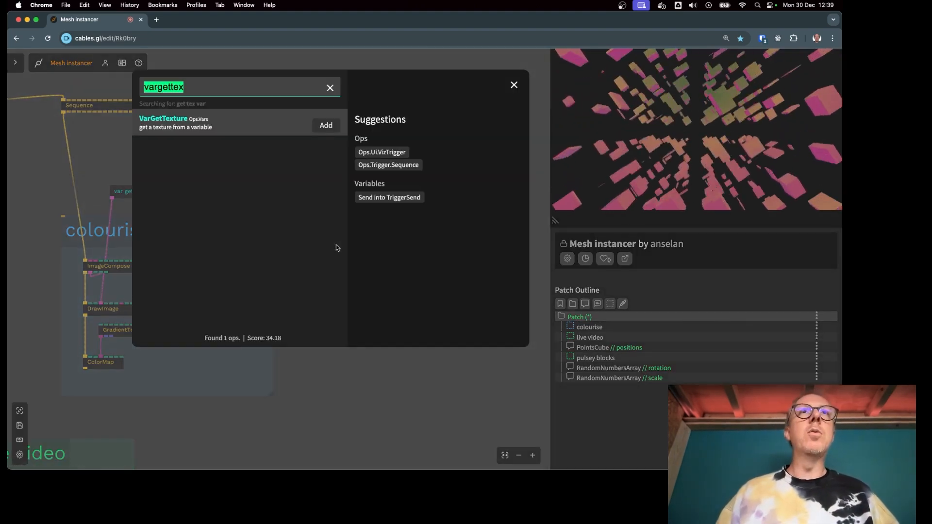
text(imagec)
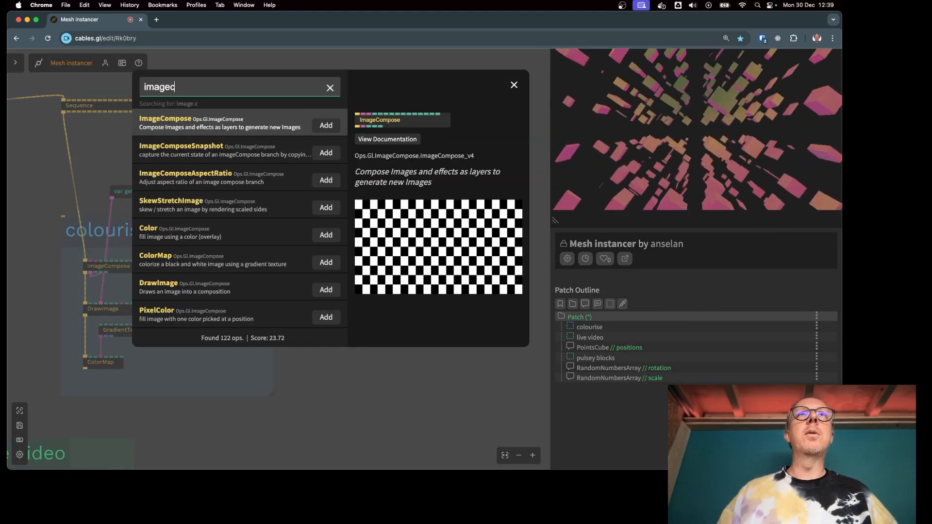
key(Return)
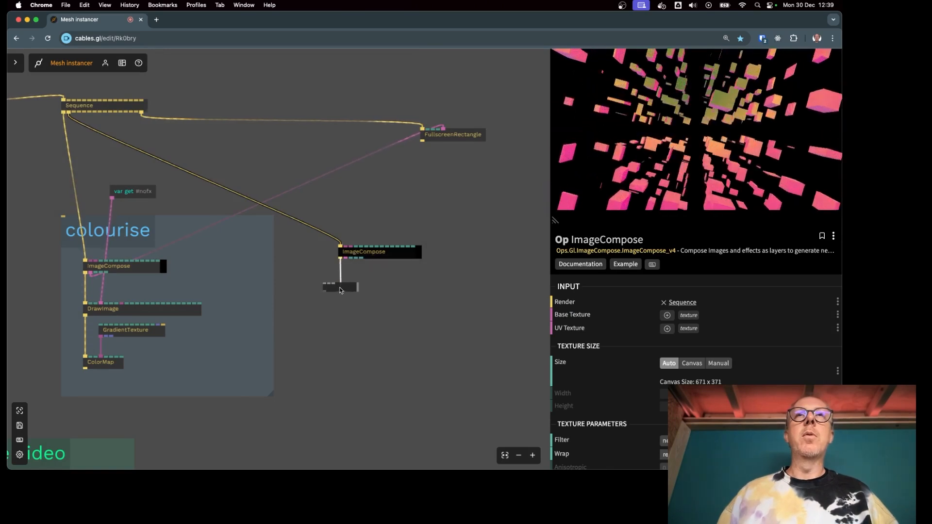
Add a DrawImage op below the new ImageCompose, driven by its trigger output.
drag(340, 290, 340, 290)
text(drawim)
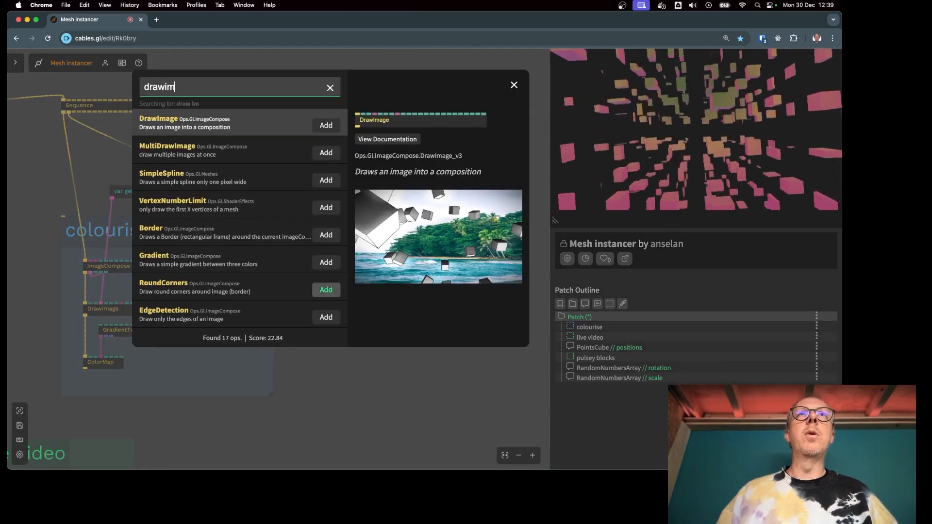
key(Return)
scroll(358, 285, up, 3)
scroll(350, 289, down, 3)
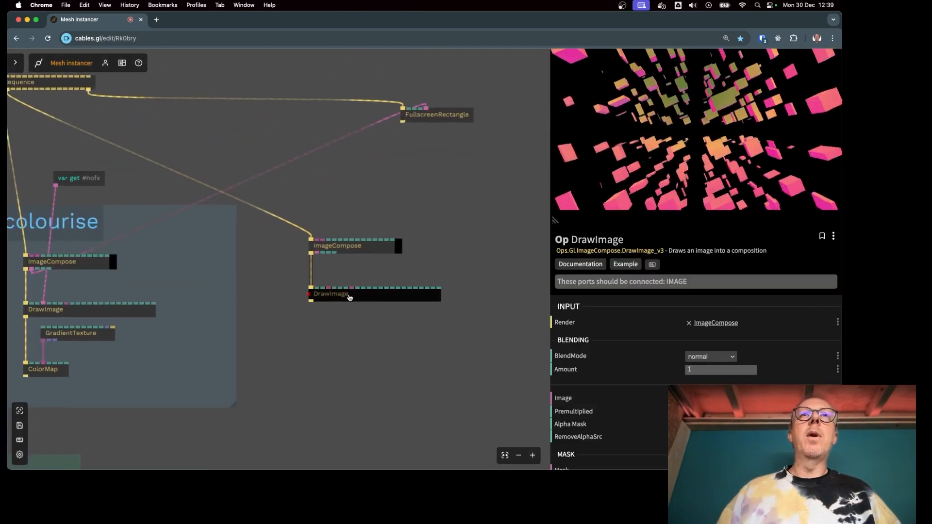
Connect the nofx variable getter's texture to the new DrawImage's Image input as well.
drag(257, 290, 301, 314)
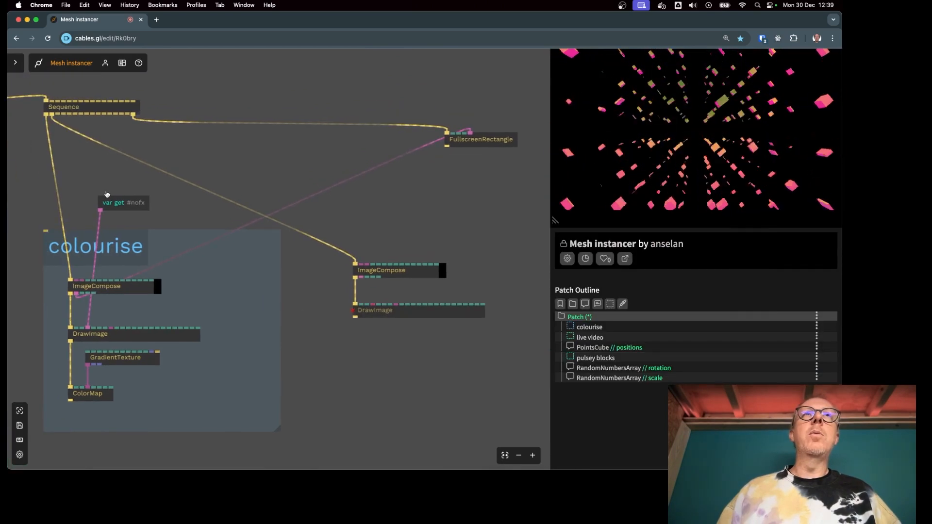
click(128, 208)
drag(126, 201, 373, 304)
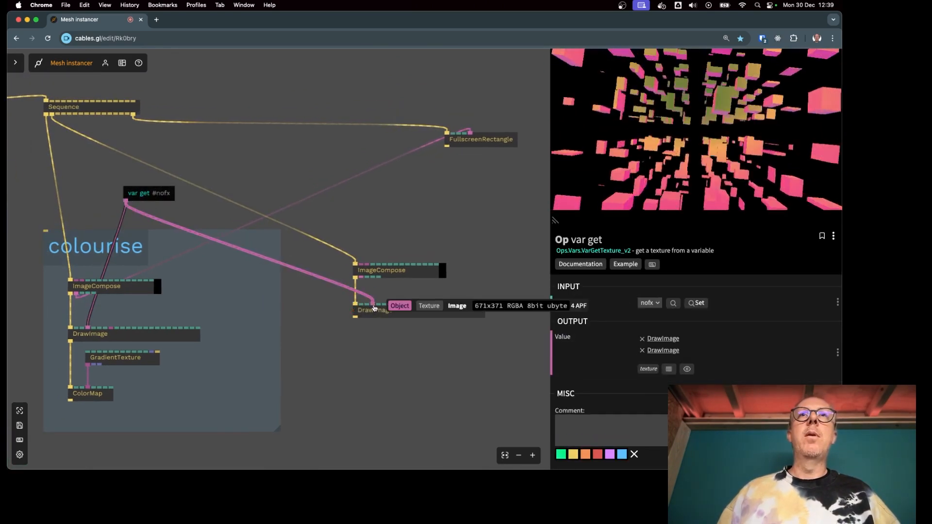
drag(393, 271, 393, 267)
Add a Kaleidoscope effect op chained below the new DrawImage.
drag(396, 304, 360, 373)
text(kale)
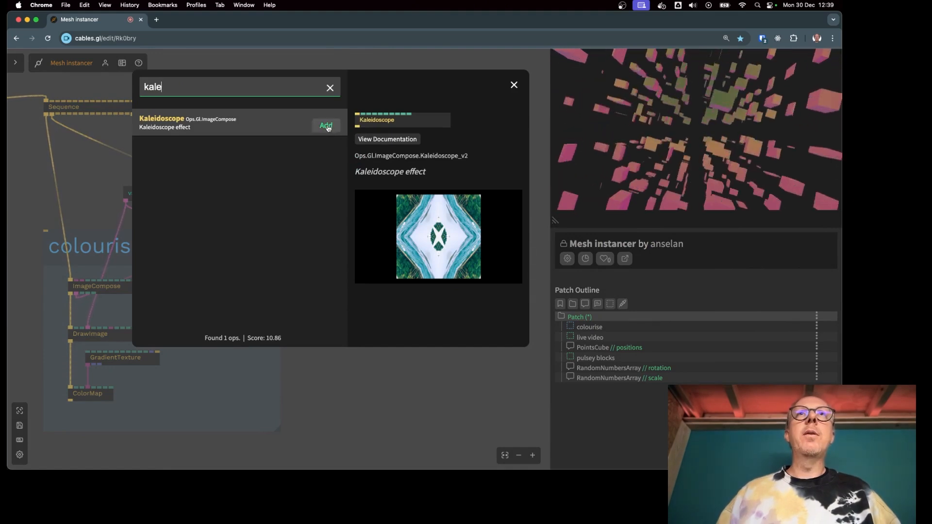
click(326, 125)
drag(382, 376, 382, 370)
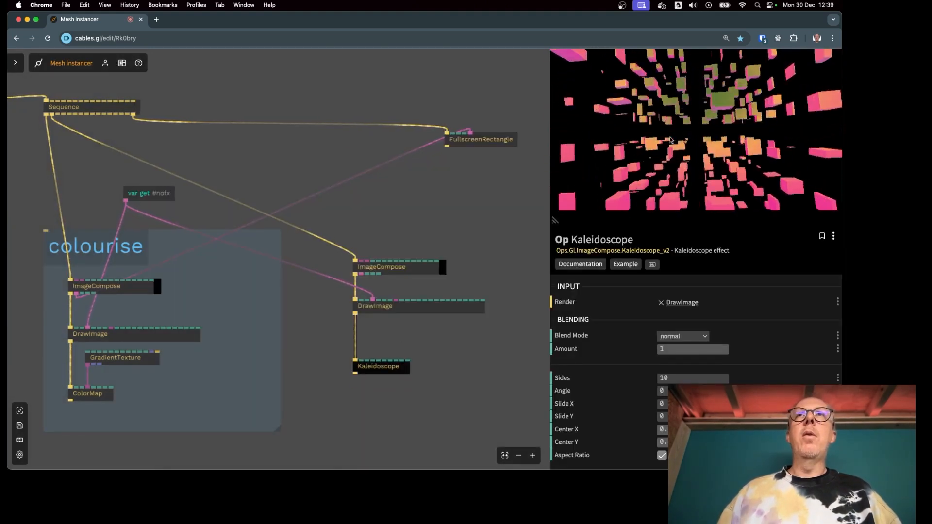
mouse_move(670, 131)
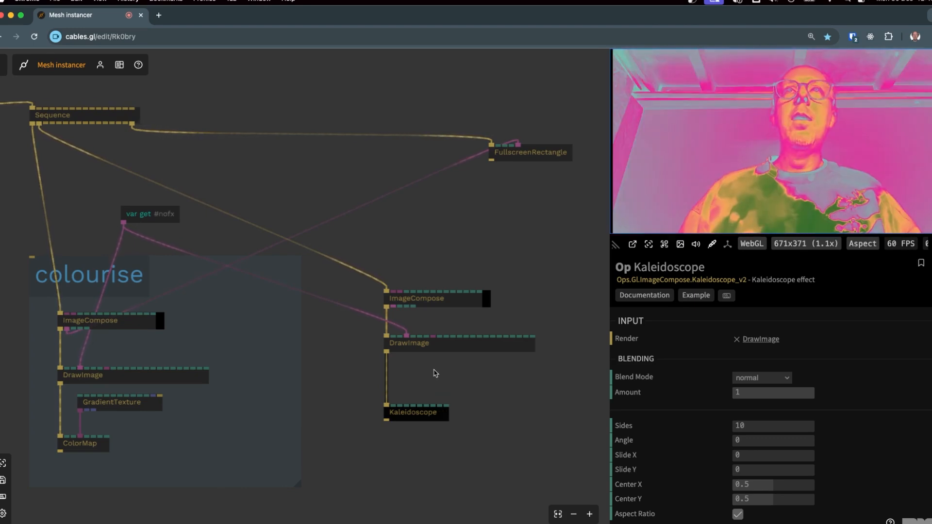
Add a VizTexture op to the new ImageCompose's texture output and move it clear of the chain to preview the kaleidoscope.
scroll(435, 372, up, 3)
click(391, 330)
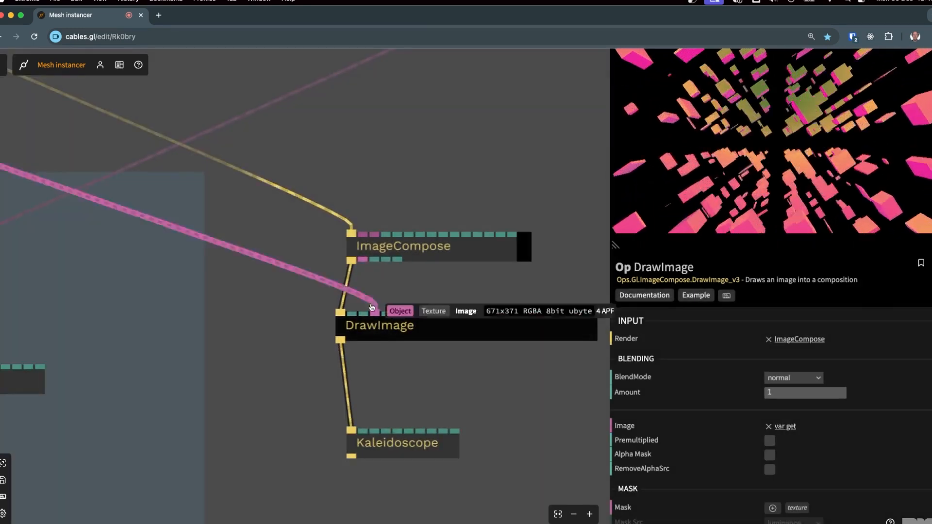
drag(361, 259, 478, 154)
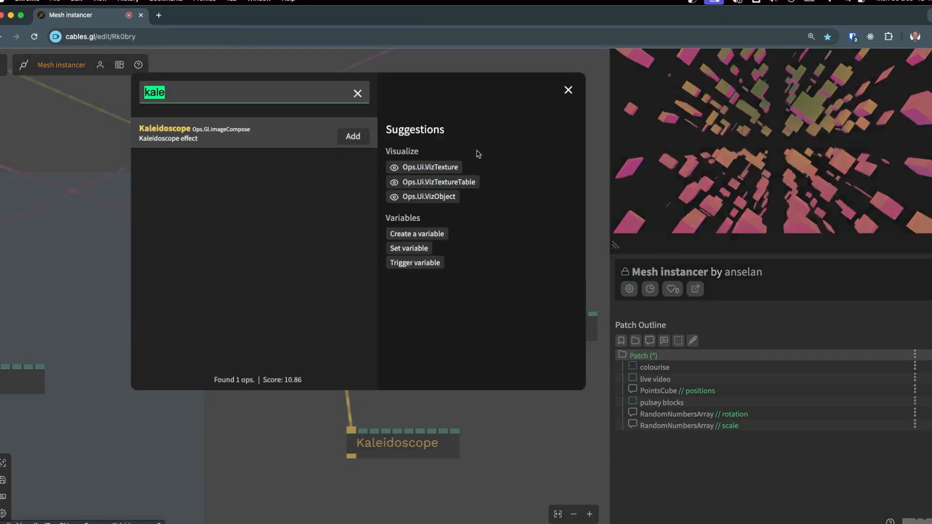
text(vizte)
key(Return)
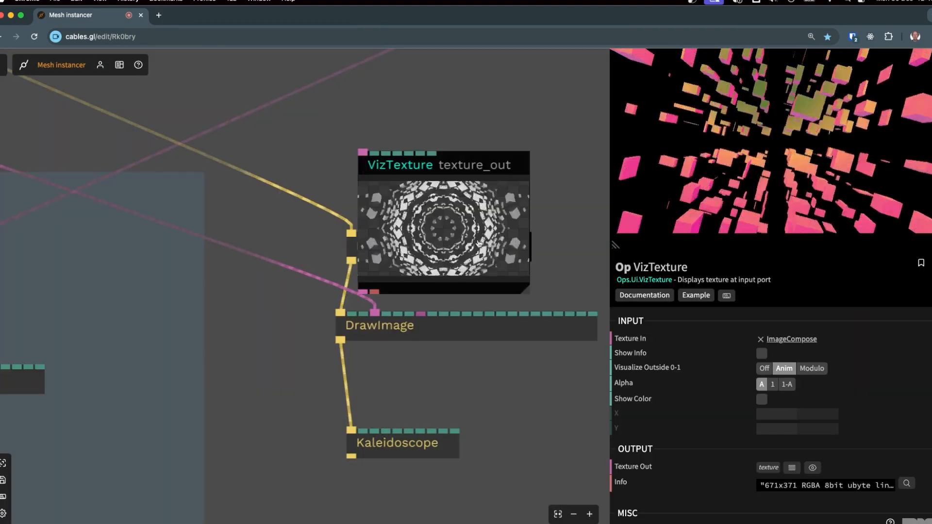
drag(465, 167, 517, 101)
Reposition FullscreenRectangle farther up and to the right, and place the kaleidoscope VizTexture preview to the right of its ImageCompose.
scroll(509, 281, down, 5)
drag(509, 281, 355, 394)
drag(374, 263, 460, 221)
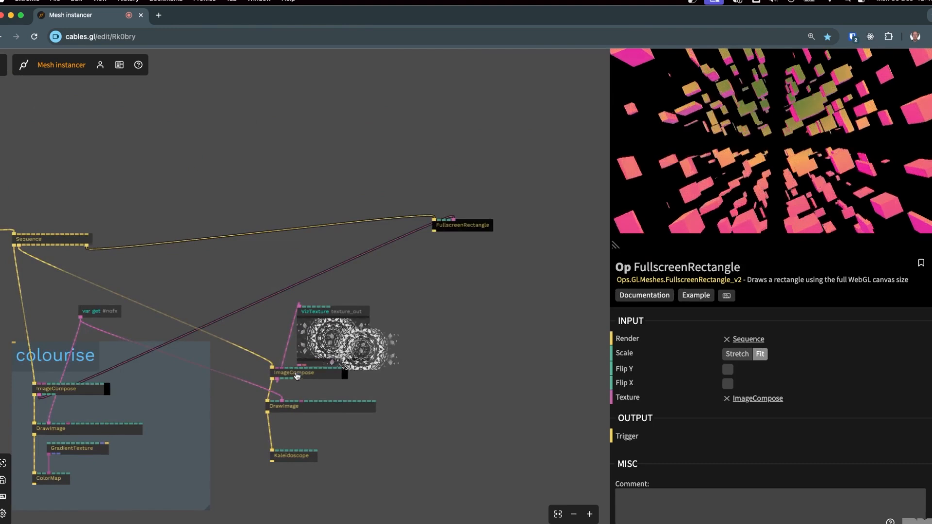
drag(350, 340, 456, 392)
Create a blue area titled kaleidoscope around the new ImageCompose, DrawImage, Kaleidoscope and VizTexture ops, shifted slightly away from colourise.
drag(260, 332, 461, 503)
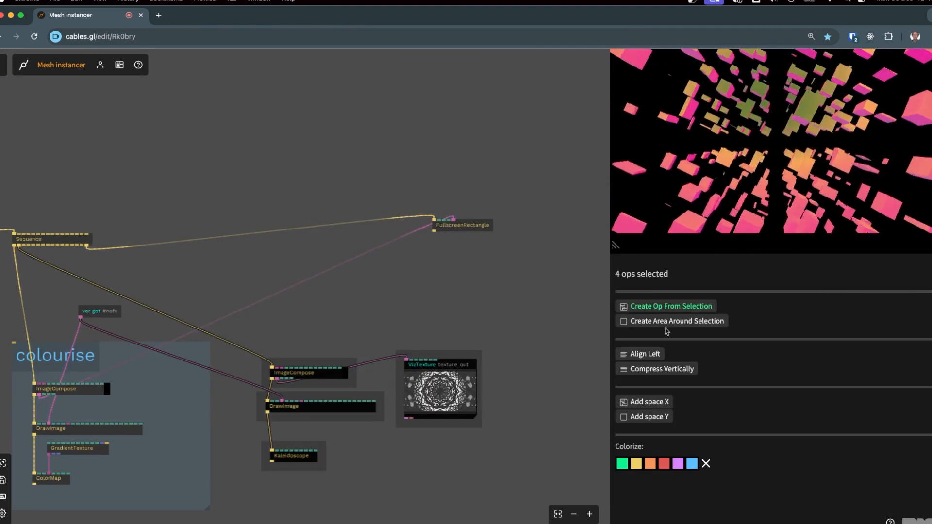
click(665, 322)
drag(248, 335, 282, 358)
click(692, 457)
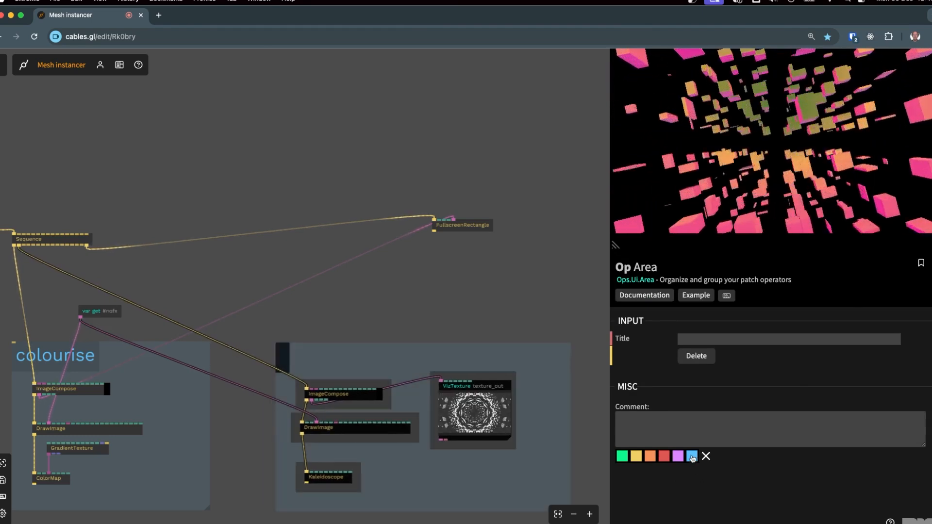
click(716, 339)
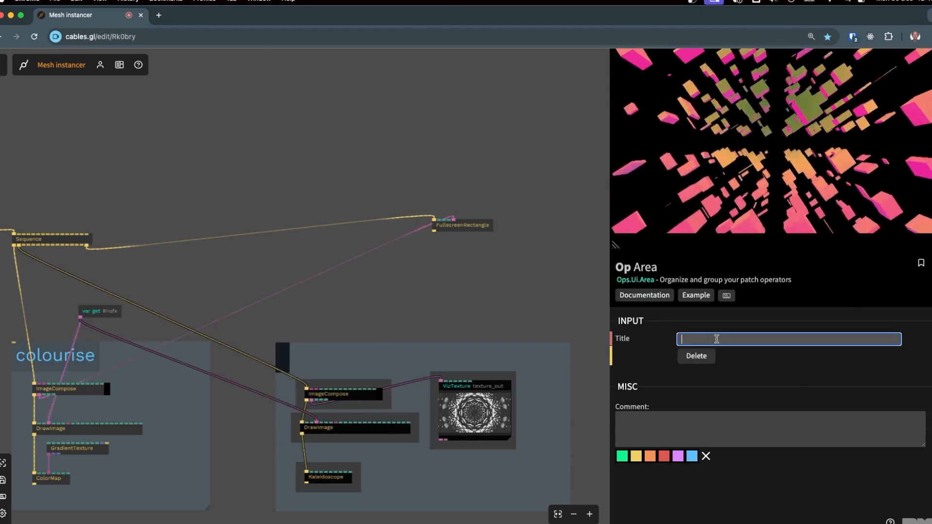
text(kaleidoscope)
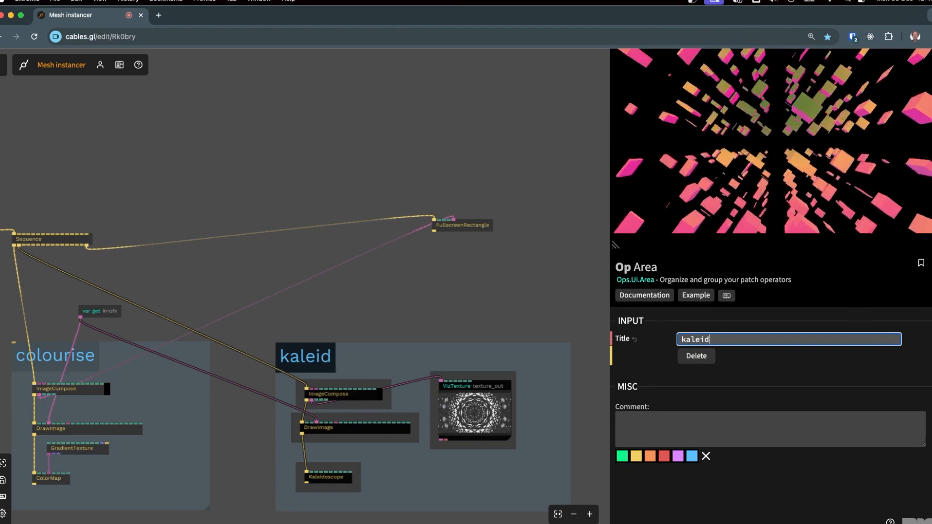
Title the area around the kaleidoscope ops "kaleidoscope" and move the FullscreenRectangle op farther to the right of it.
click(547, 315)
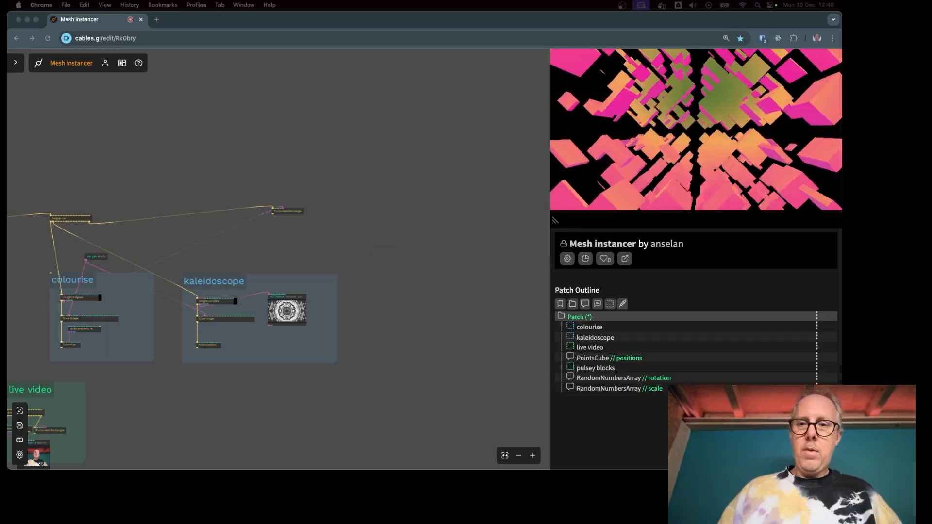
drag(288, 211, 417, 224)
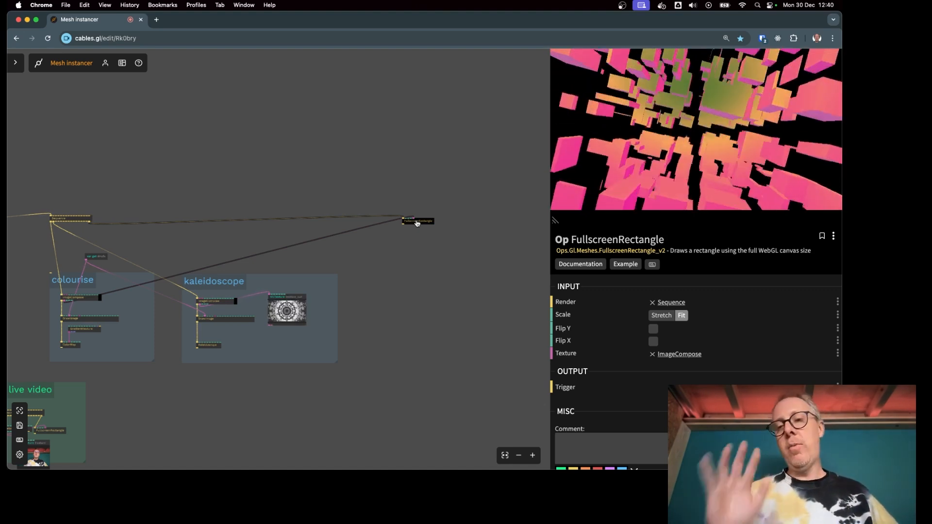
scroll(421, 210, up, 5)
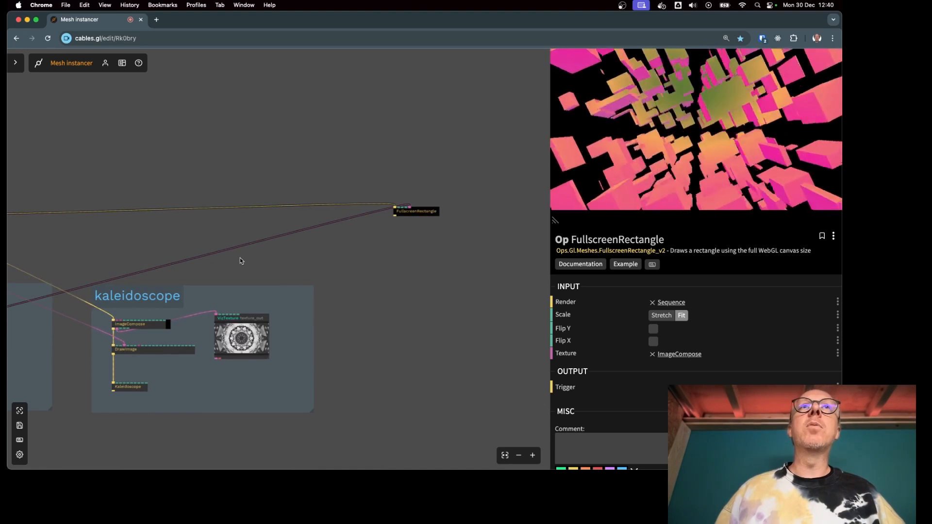
Disconnect the colourise ImageCompose texture from the FullscreenRectangle op.
scroll(157, 280, down, 8)
drag(124, 261, 205, 253)
scroll(174, 281, up, 4)
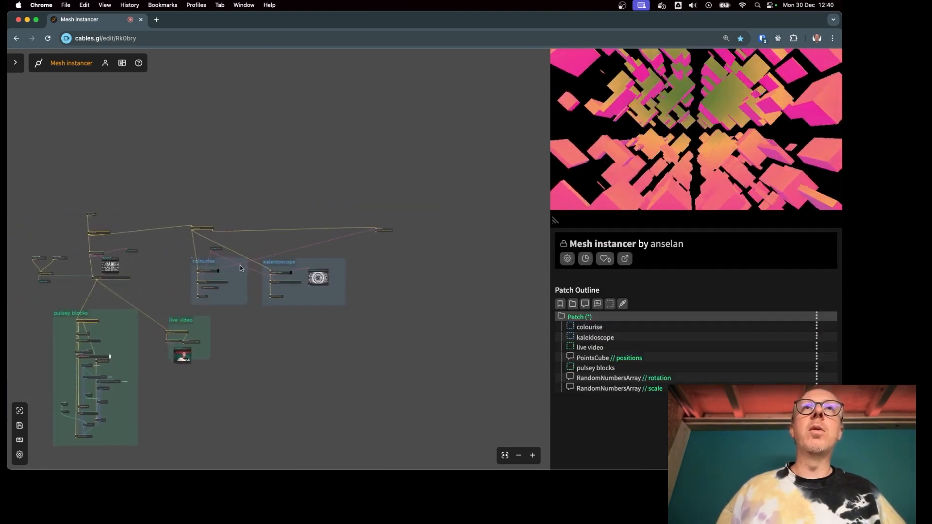
scroll(342, 248, up, 5)
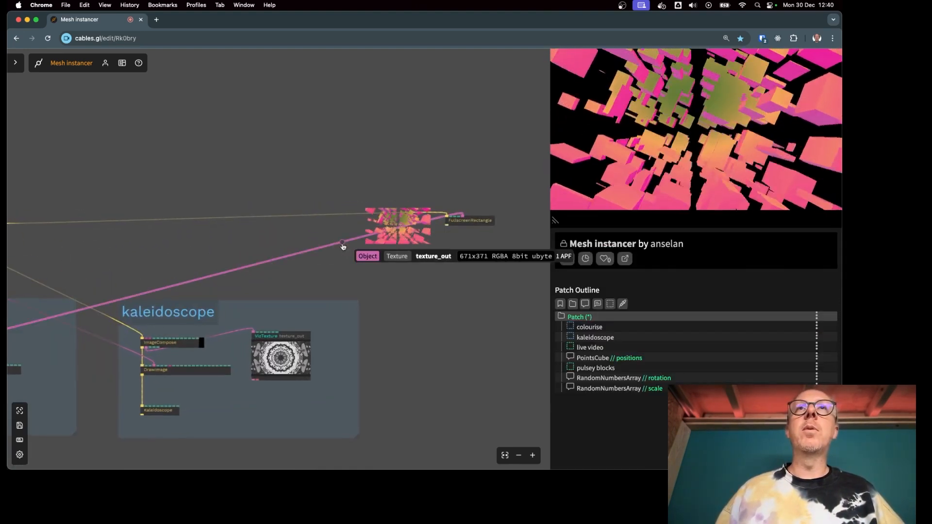
right_click(343, 247)
scroll(343, 247, up, 1)
drag(343, 247, 321, 247)
scroll(433, 271, down, 3)
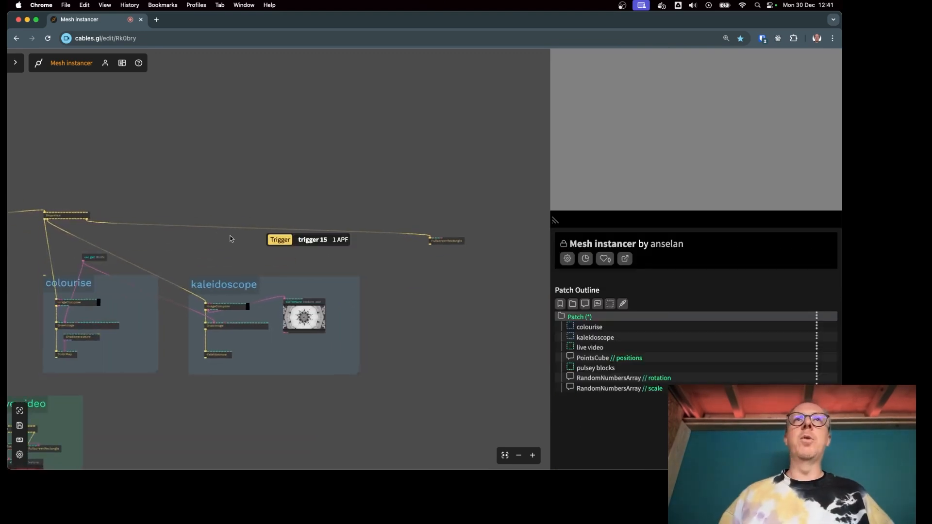
Add an ImageCompose op on trigger 14 of the effects Sequence and place it below and left of the FullscreenRectangle.
scroll(82, 228, up, 3)
scroll(31, 211, up, 2)
drag(88, 233, 141, 153)
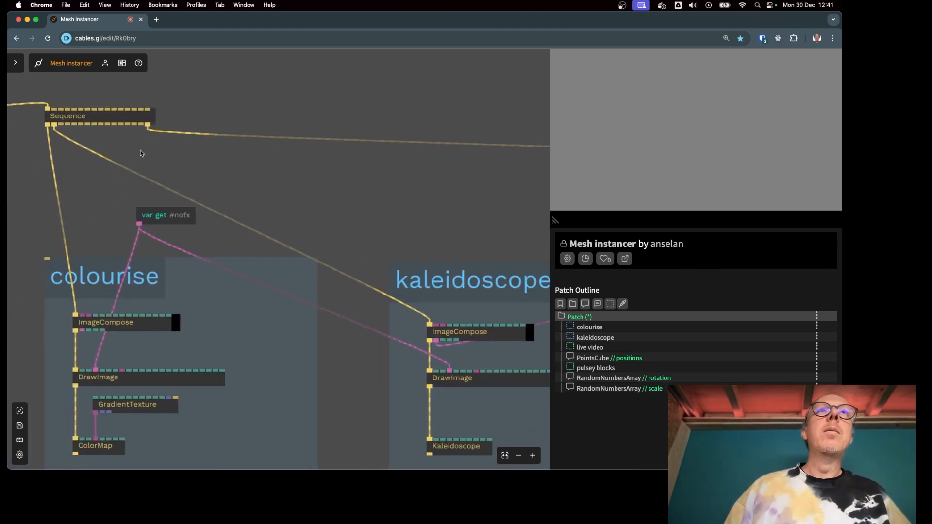
scroll(140, 154, down, 4)
drag(395, 171, 333, 174)
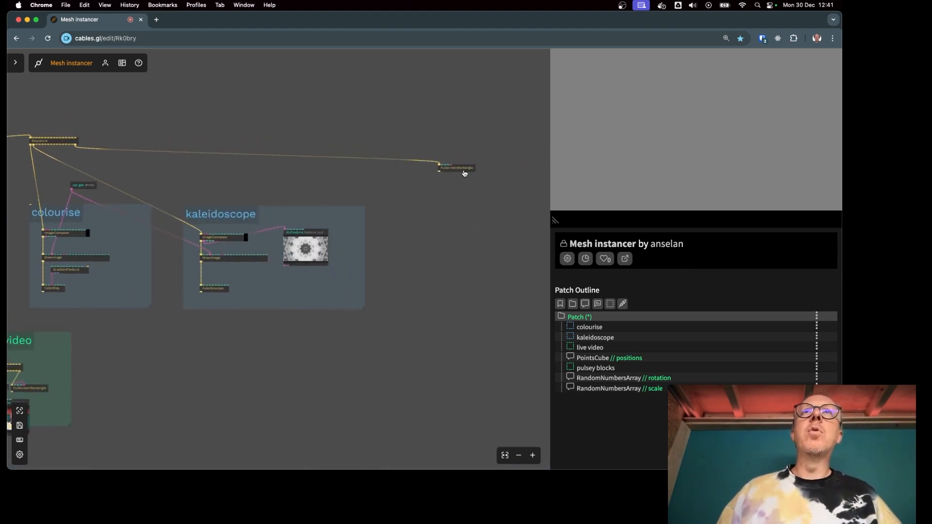
click(464, 174)
scroll(43, 147, up, 3)
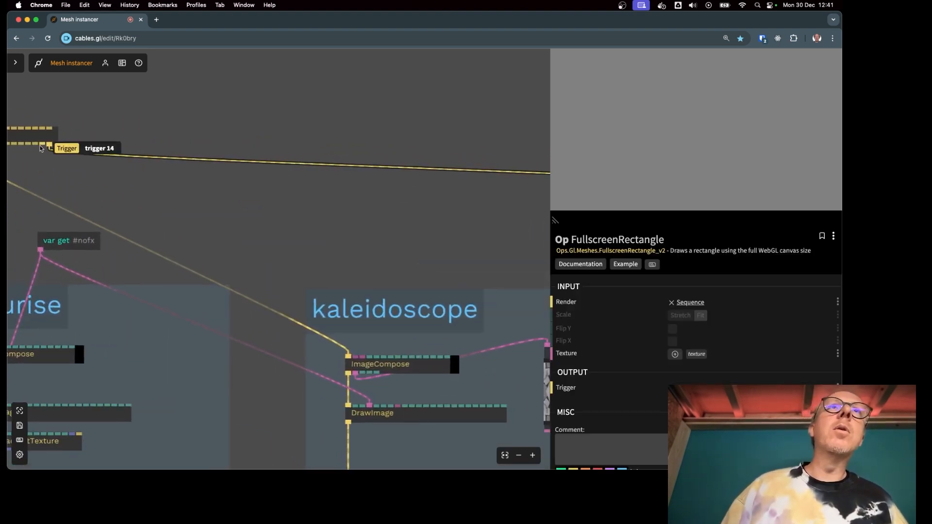
drag(43, 149, 439, 236)
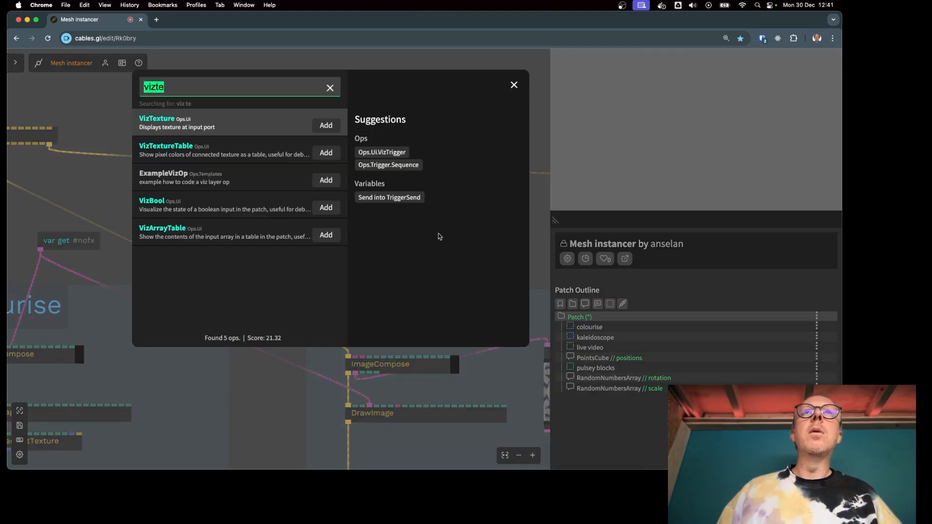
text(imagecom)
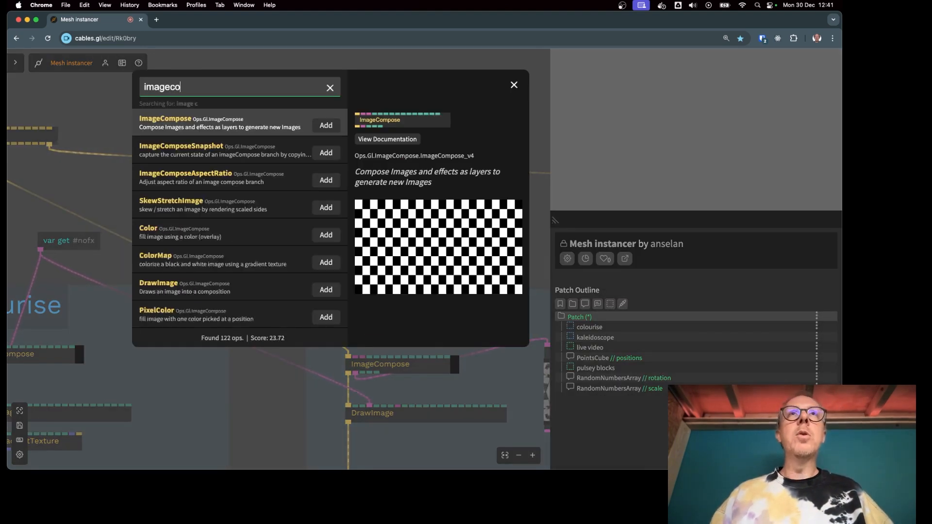
key(Return)
scroll(320, 256, down, 6)
drag(320, 256, 397, 232)
scroll(391, 222, up, 5)
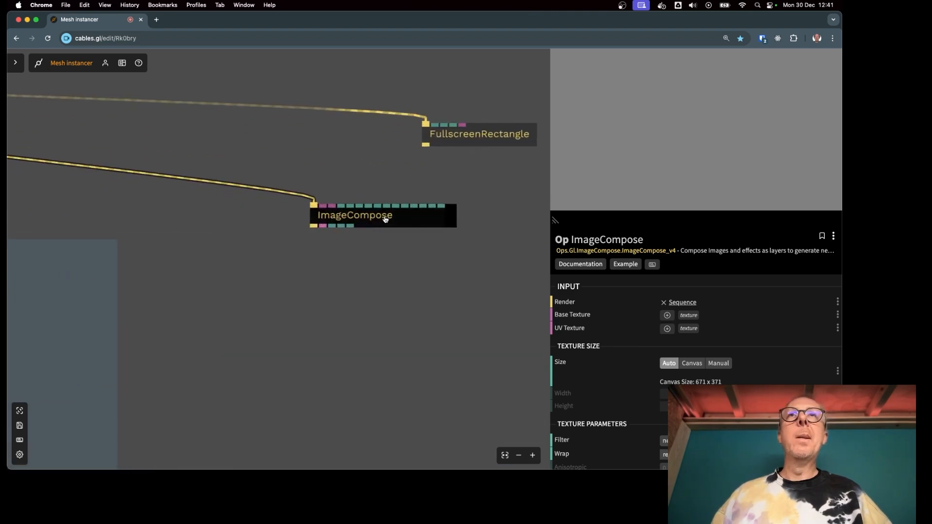
Chain two DrawImage ops one after the other below the new ImageCompose op.
drag(320, 237, 318, 291)
text(drawim)
key(Return)
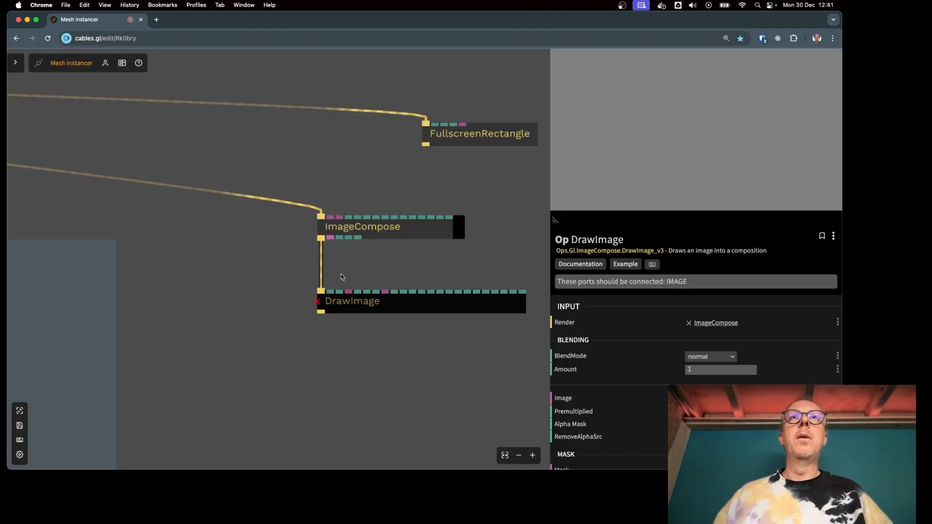
drag(322, 378, 321, 378)
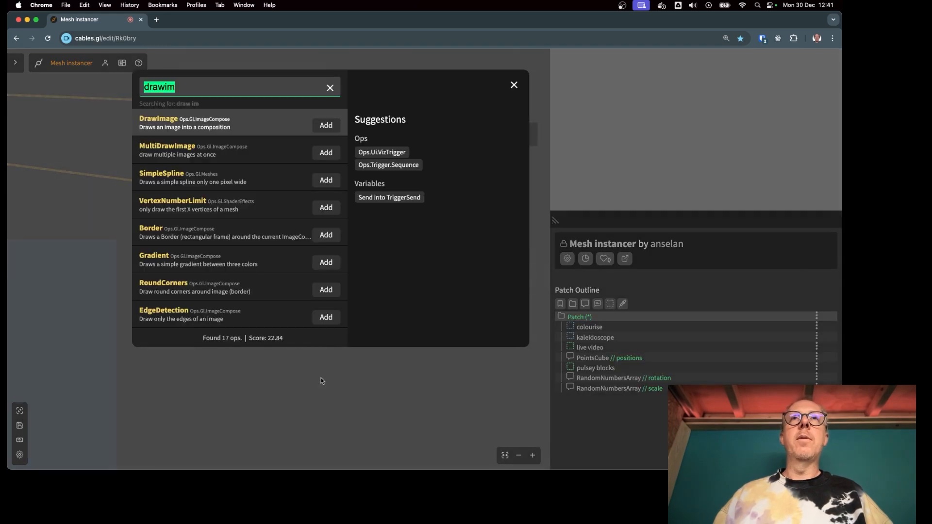
text(drawimage)
key(Return)
scroll(332, 385, down, 5)
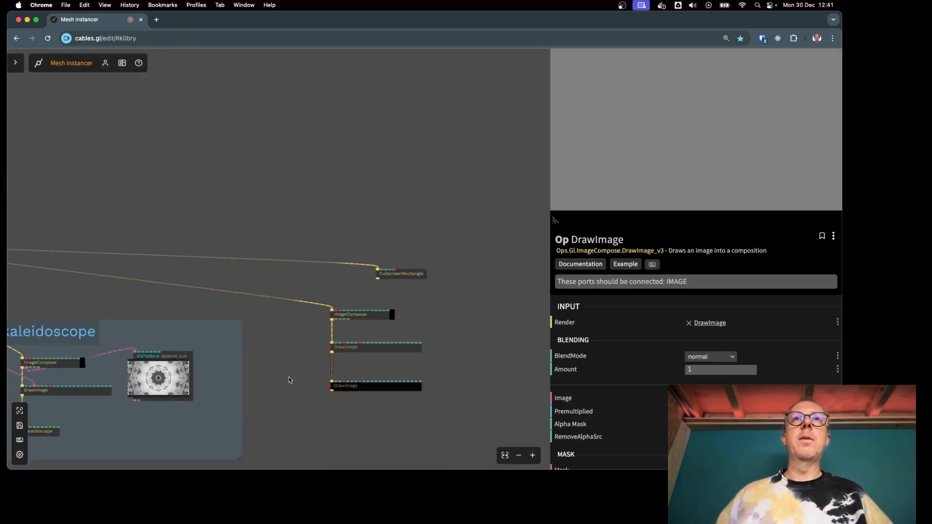
Connect the texture output of the colourise ImageCompose to the image input of the first new DrawImage.
drag(227, 358, 306, 241)
drag(274, 301, 303, 268)
drag(141, 251, 218, 239)
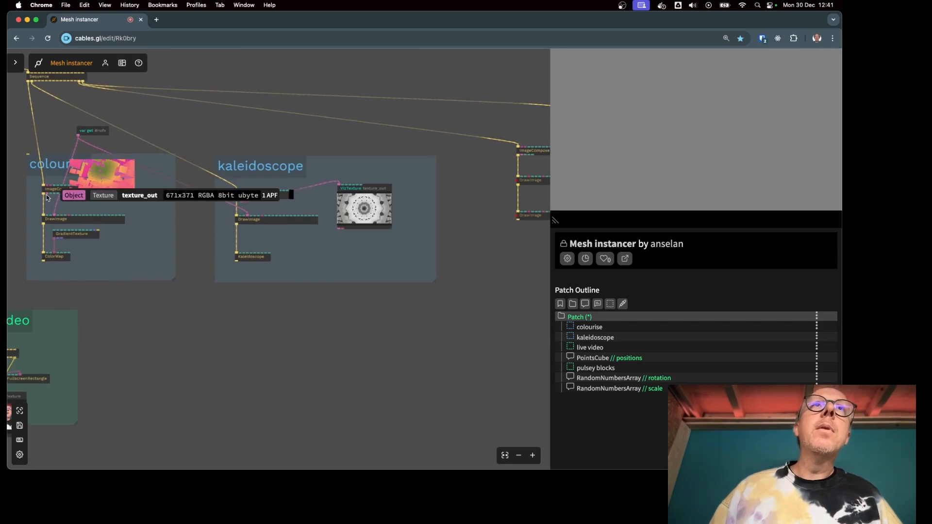
drag(48, 195, 547, 170)
click(553, 162)
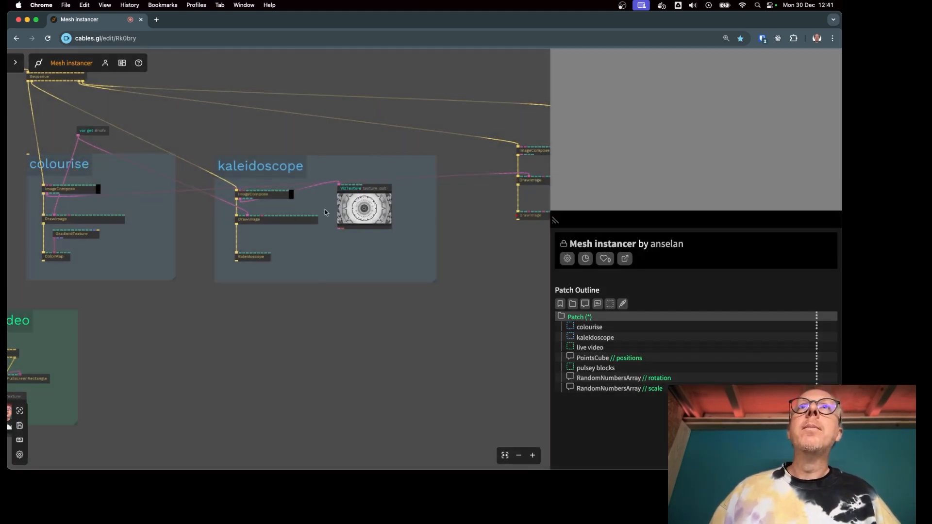
Connect the texture output of the kaleidoscope ImageCompose to the image input of the second new DrawImage.
drag(240, 198, 518, 215)
drag(320, 204, 319, 204)
key(Escape)
scroll(237, 199, up, 5)
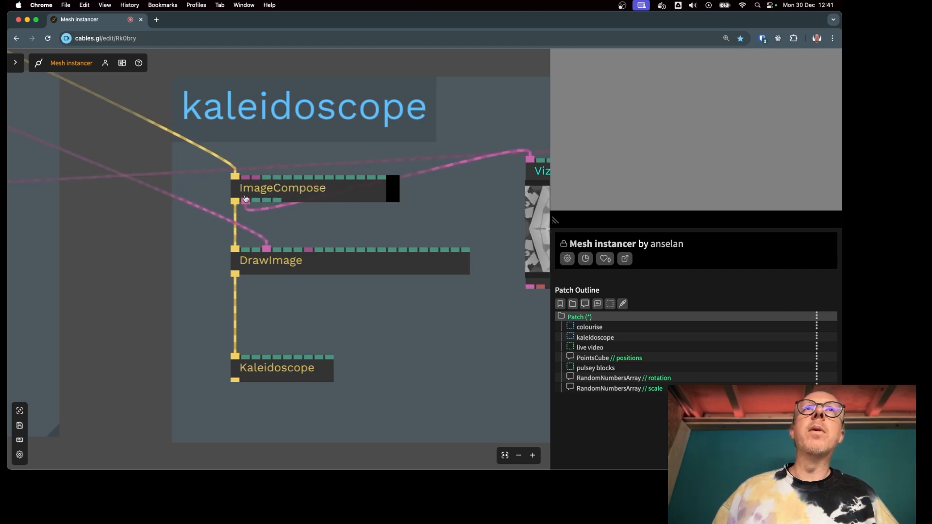
mouse_move(246, 203)
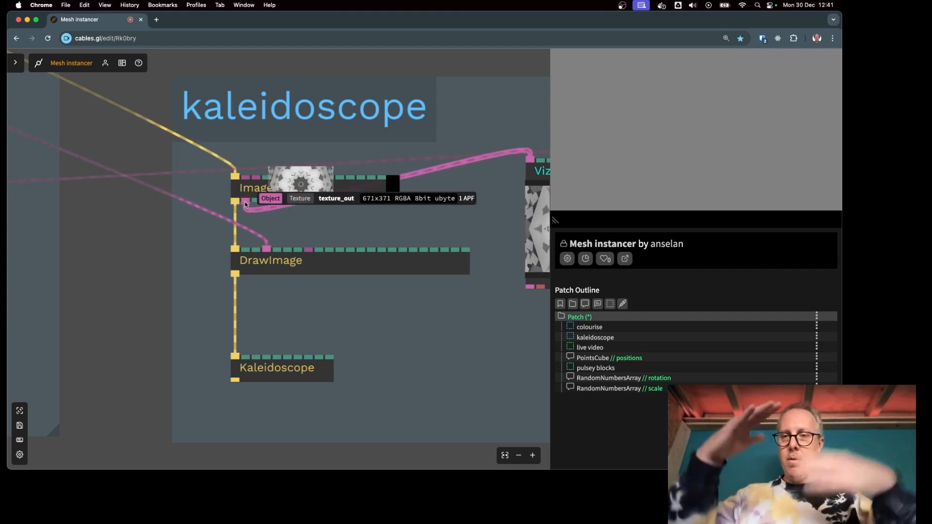
scroll(267, 236, down, 3)
drag(338, 221, 376, 244)
scroll(117, 116, down, 3)
scroll(388, 151, up, 3)
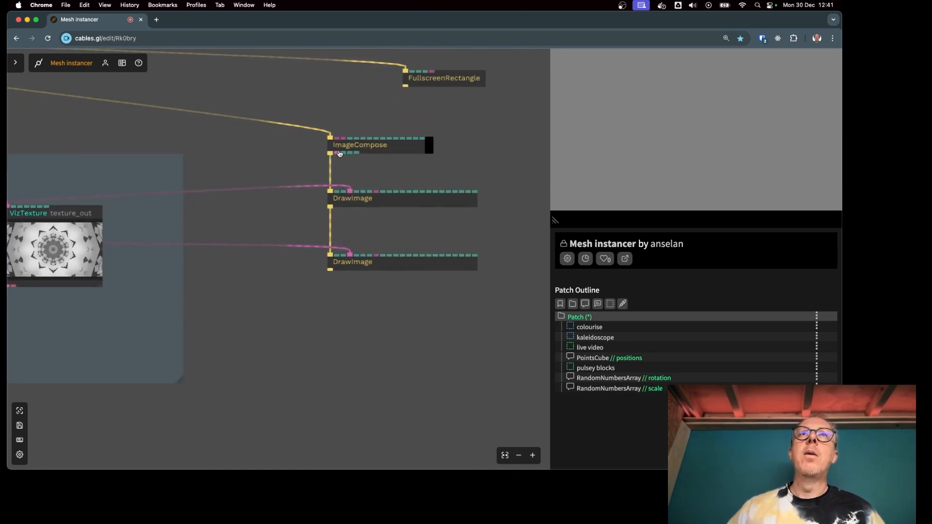
Check the combined texture output of the new ImageCompose and set the second DrawImage's blend mode to add.
scroll(340, 154, up, 5)
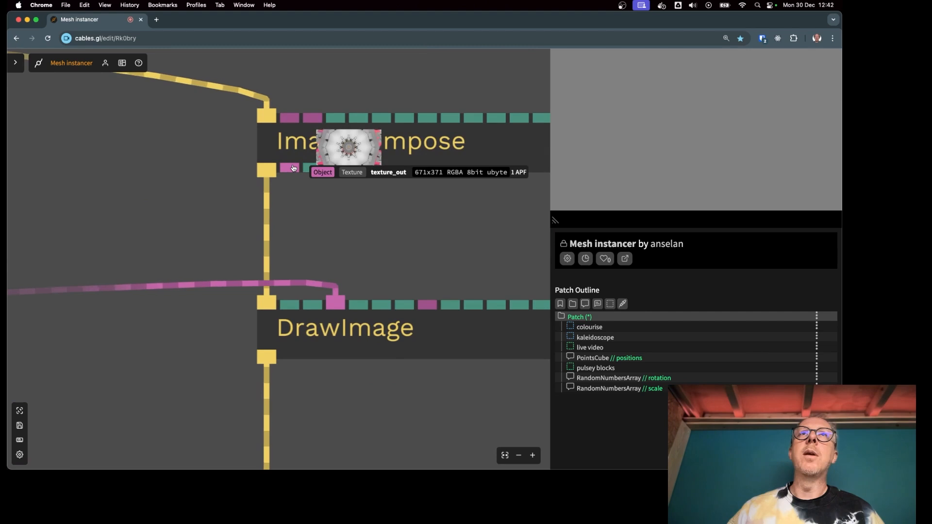
scroll(342, 196, down, 3)
scroll(343, 196, down, 3)
click(242, 237)
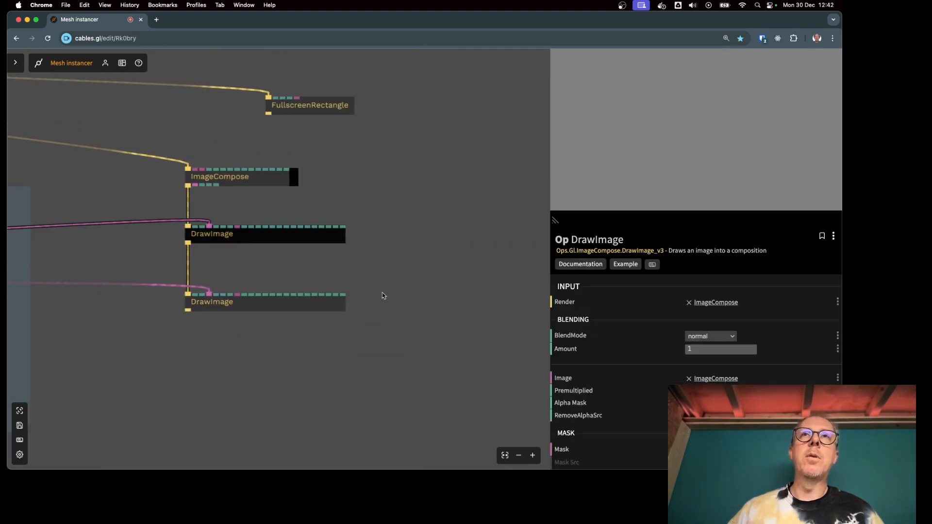
click(324, 310)
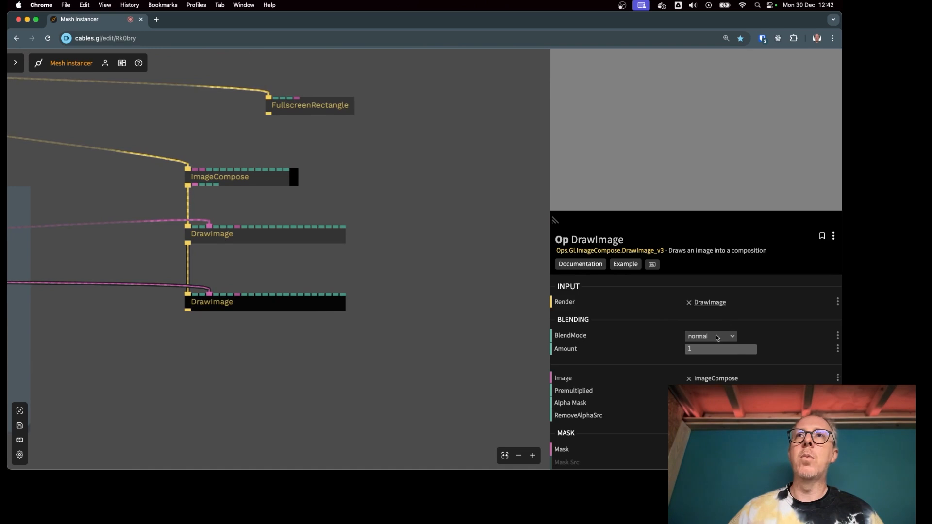
click(717, 337)
key(Escape)
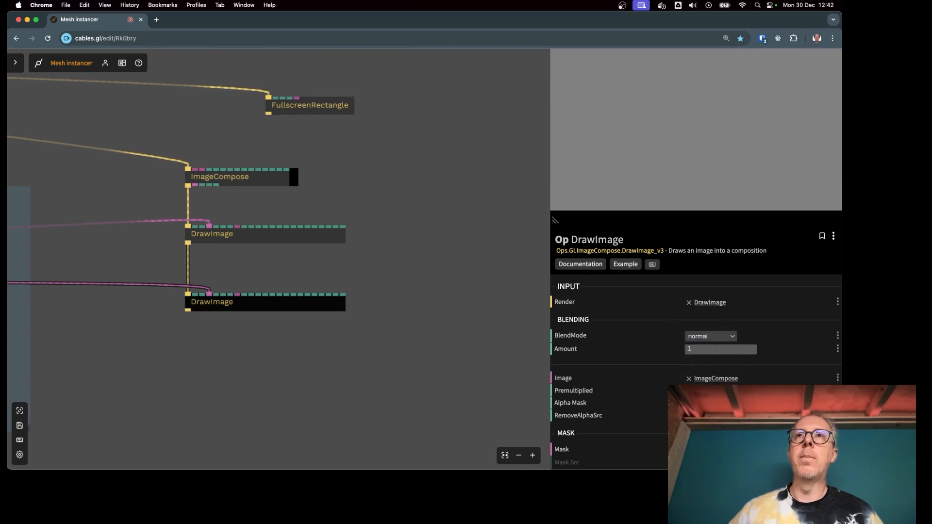
click(354, 216)
Move the FullscreenRectangle farther right and feed its texture input from the new ImageCompose's texture output.
drag(416, 185, 362, 262)
scroll(291, 235, down, 3)
drag(265, 206, 397, 206)
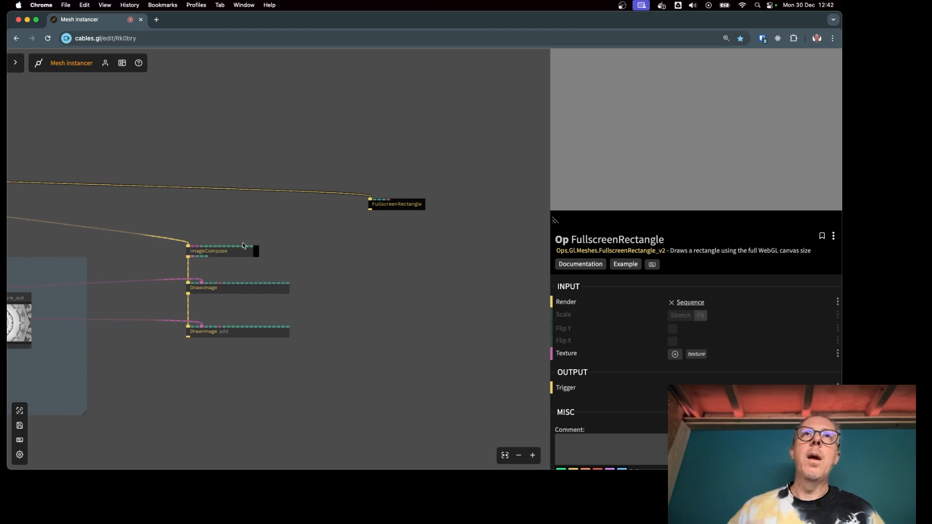
scroll(194, 258, down, 2)
scroll(194, 258, up, 4)
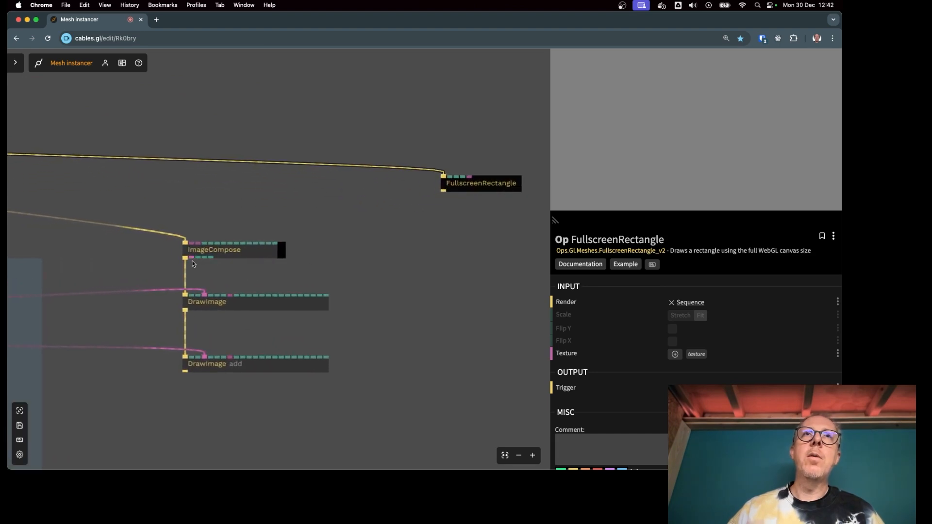
drag(192, 257, 469, 176)
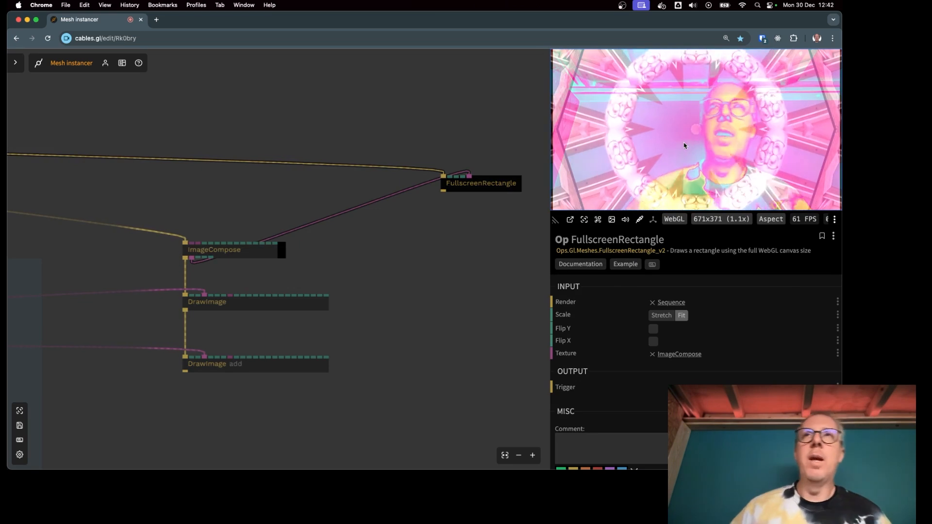
click(244, 369)
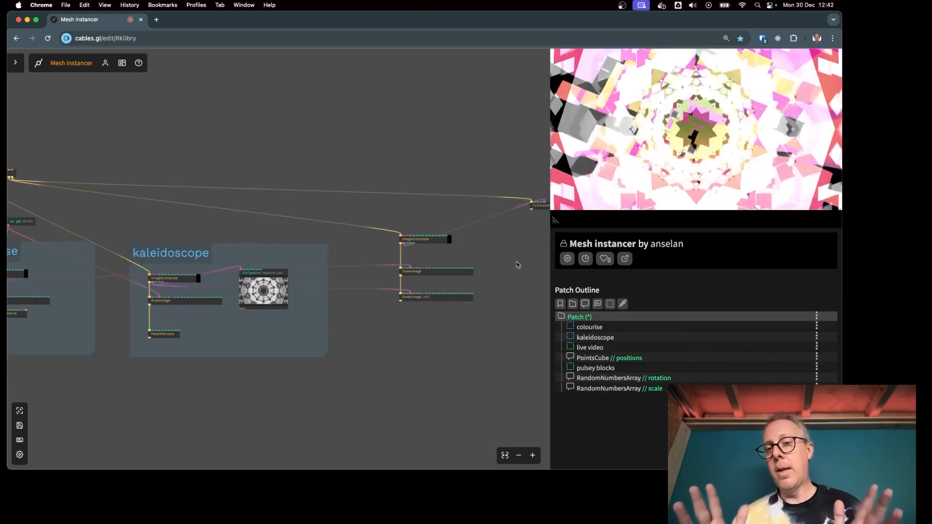
Tidy the key-trigger ops by repositioning NumberByTrigger and placing VizNumber directly beneath it.
scroll(495, 146, down, 3)
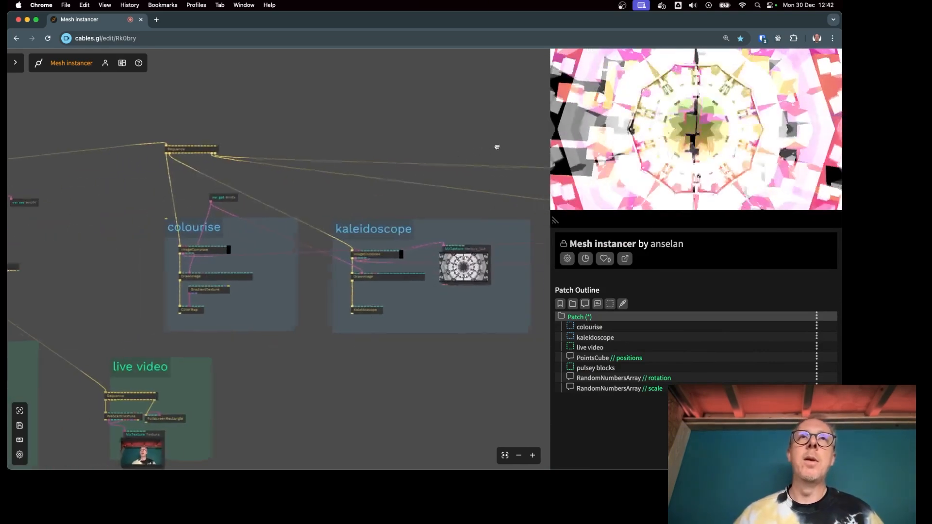
scroll(131, 242, down, 3)
drag(131, 243, 447, 199)
scroll(360, 217, up, 5)
drag(319, 221, 289, 270)
scroll(259, 238, up, 1)
scroll(259, 239, up, 3)
drag(211, 202, 361, 190)
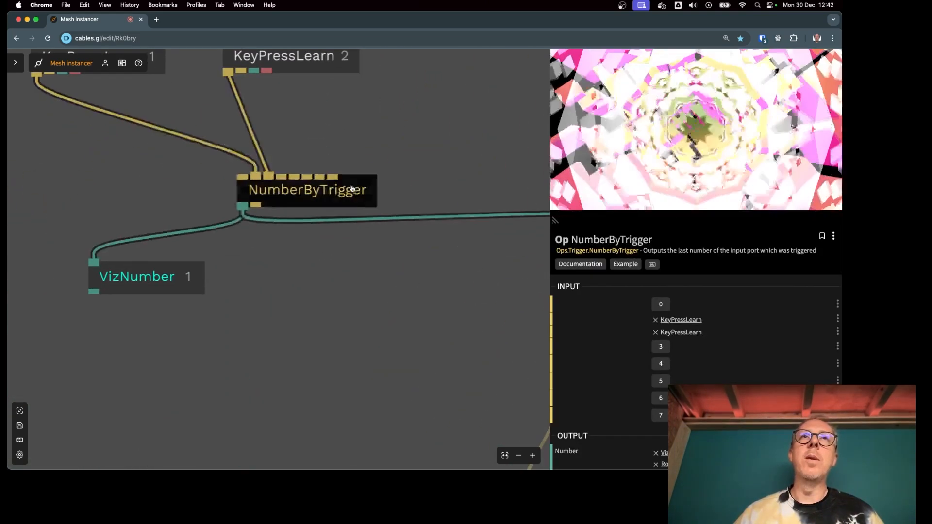
scroll(361, 190, down, 2)
drag(217, 251, 313, 259)
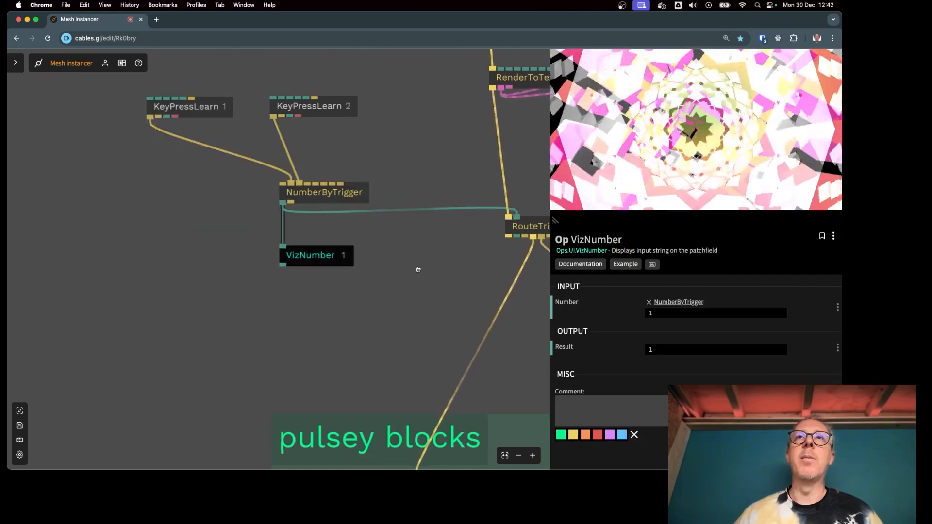
Examine the RouteTrigger op's routing and the Sequence connections into the colourise and kaleidoscope areas.
drag(418, 270, 244, 279)
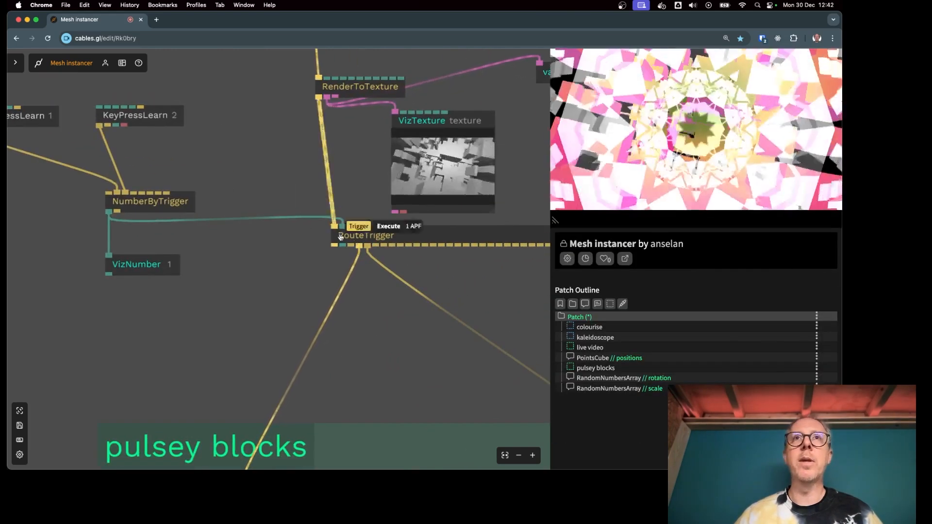
scroll(341, 237, down, 5)
drag(413, 261, 131, 323)
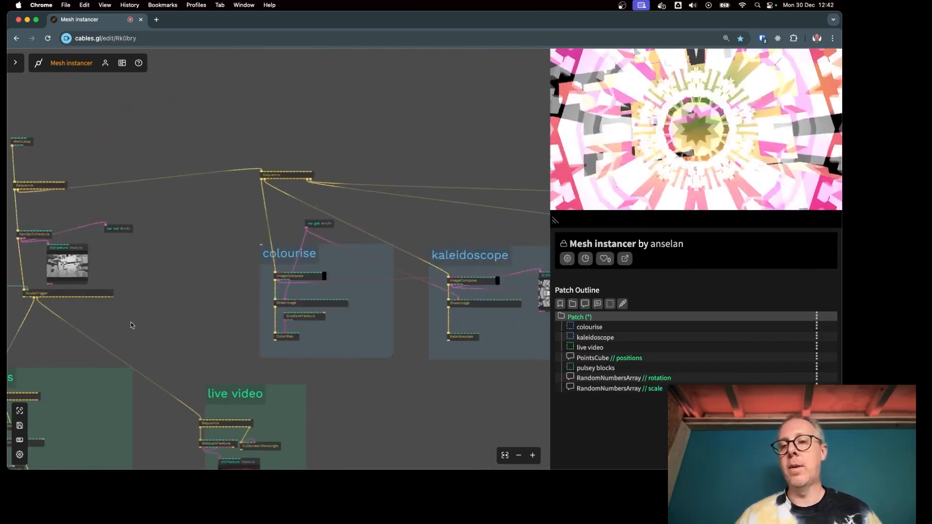
scroll(130, 321, down, 3)
scroll(358, 242, up, 5)
drag(335, 241, 314, 178)
scroll(284, 220, down, 2)
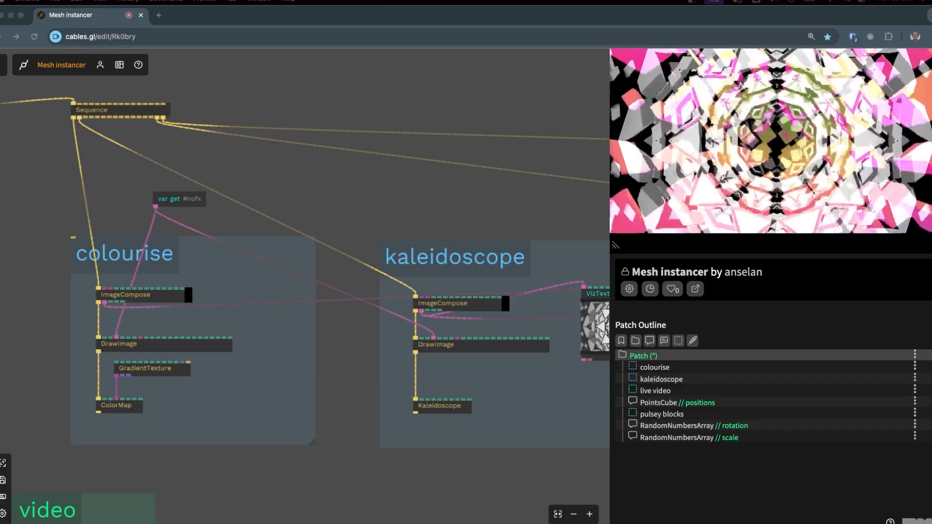
click(335, 181)
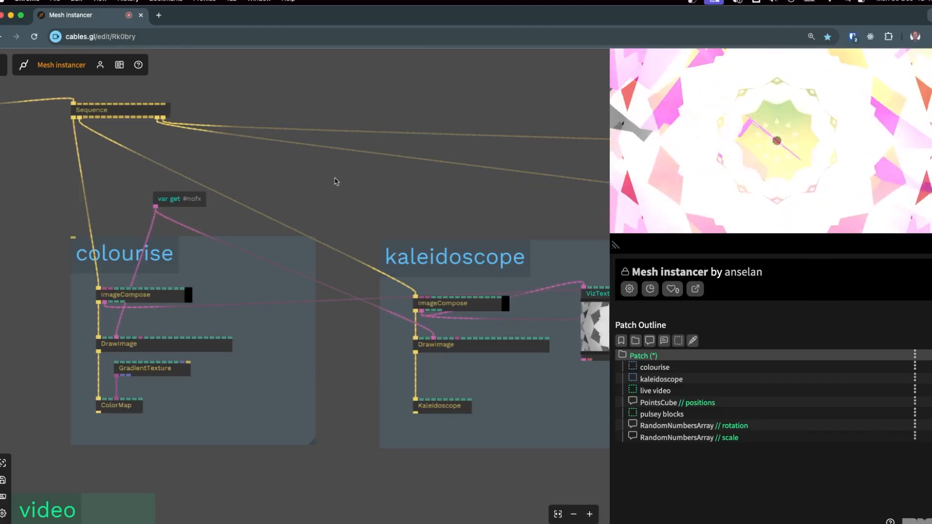
Add a ToggleBool op to the patch.
key(Escape)
text(toggle)
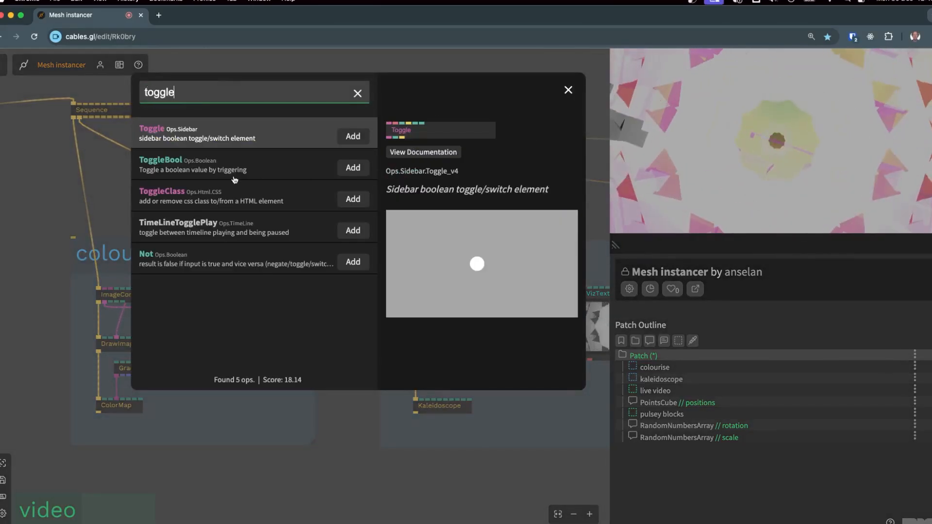
click(157, 175)
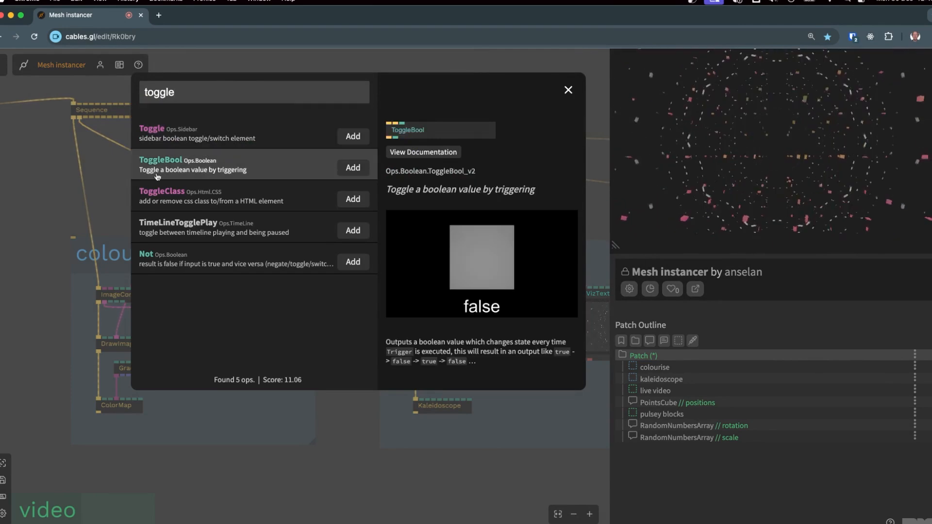
click(353, 167)
Place the new ToggleBool in the empty space above and between the colourise and kaleidoscope areas.
drag(324, 201, 206, 241)
scroll(206, 241, down, 4)
scroll(383, 240, down, 5)
scroll(248, 235, up, 6)
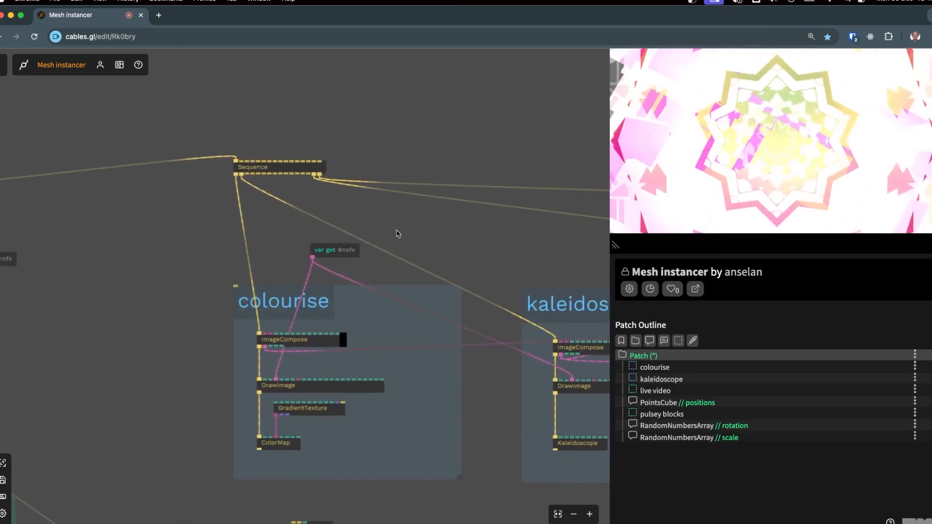
key(Escape)
click(346, 482)
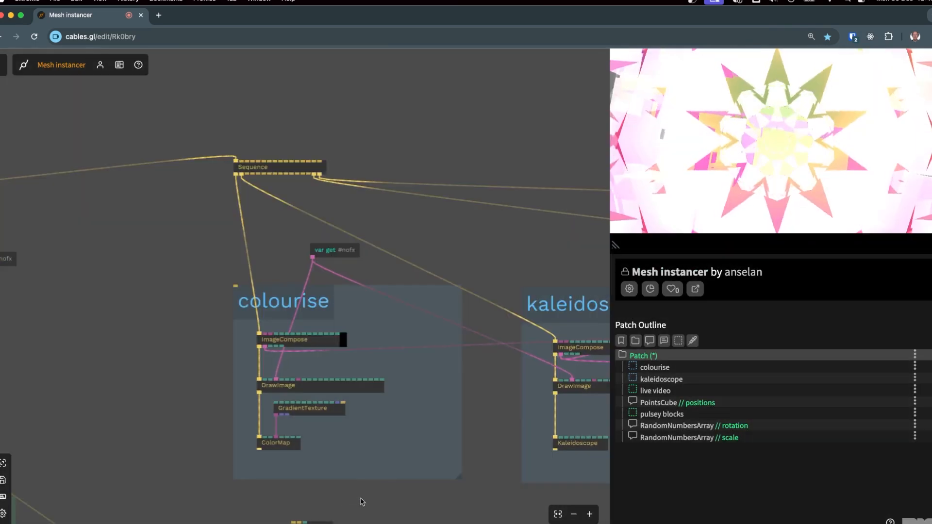
drag(326, 522, 500, 238)
scroll(447, 213, up, 4)
drag(531, 265, 392, 266)
drag(476, 278, 353, 206)
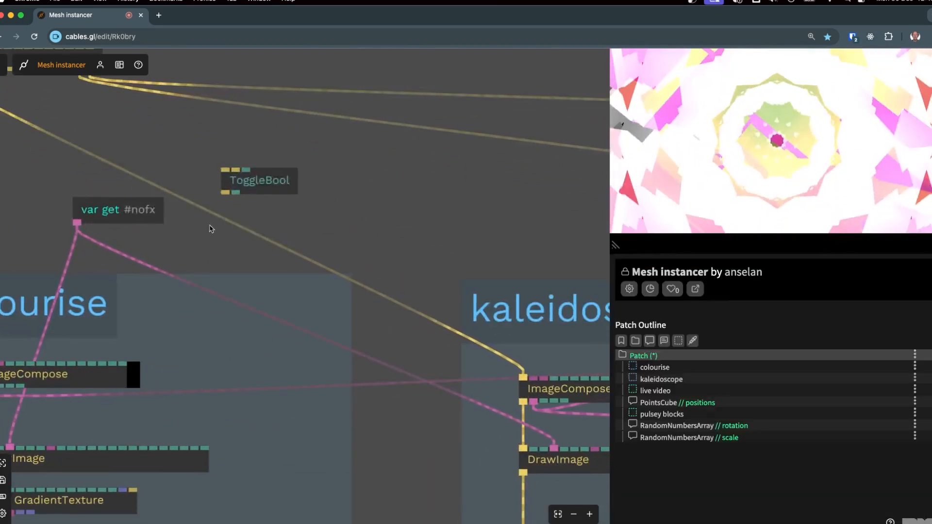
drag(268, 251, 321, 241)
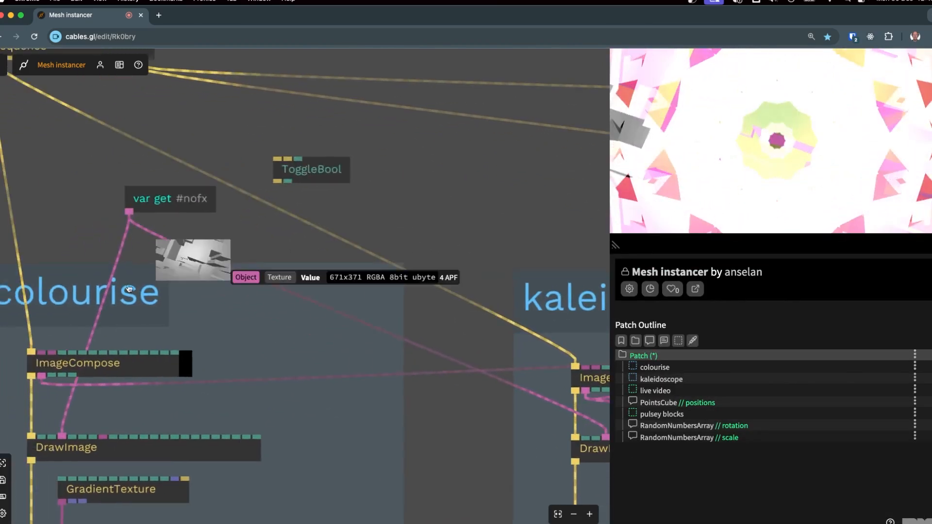
drag(462, 177, 322, 197)
Duplicate the ToggleBool op and arrange the two copies side by side above the kaleidoscope connection.
click(175, 188)
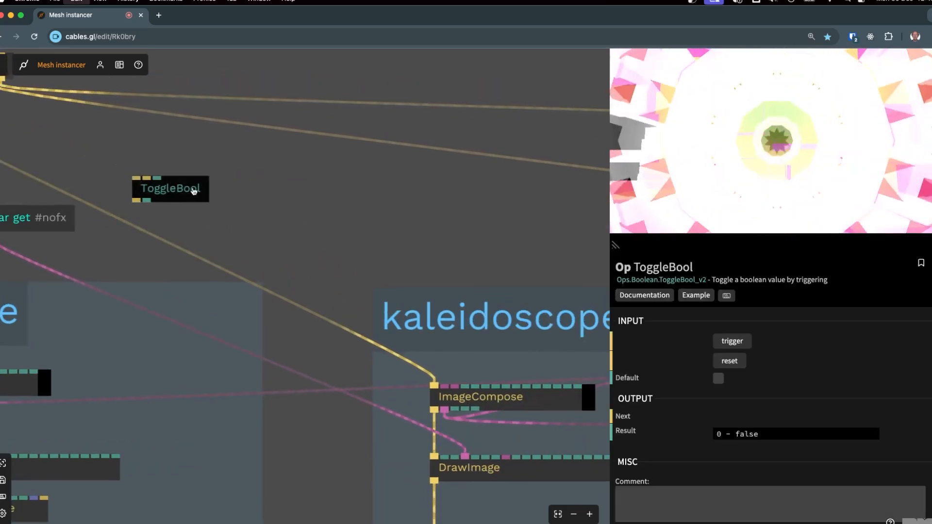
key(ctrl+c)
key(ctrl+v)
drag(249, 209, 266, 188)
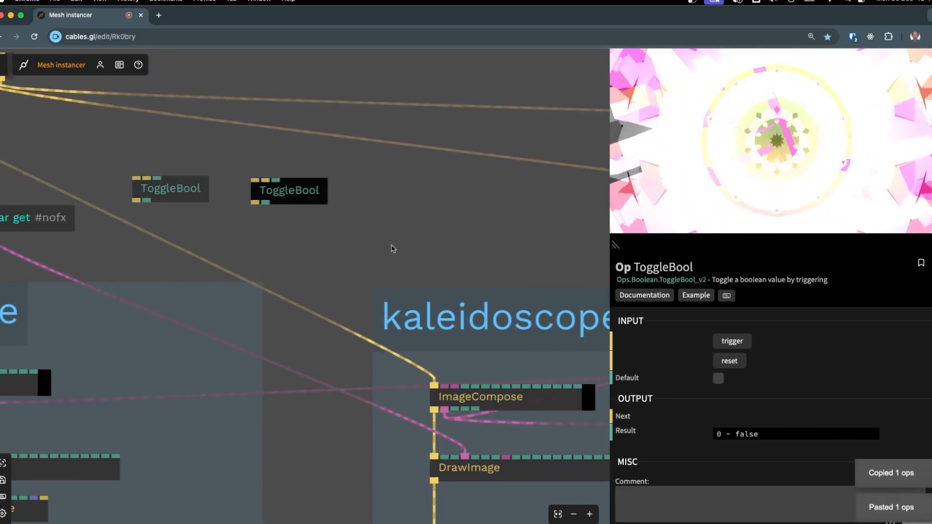
click(382, 227)
scroll(382, 227, down, 5)
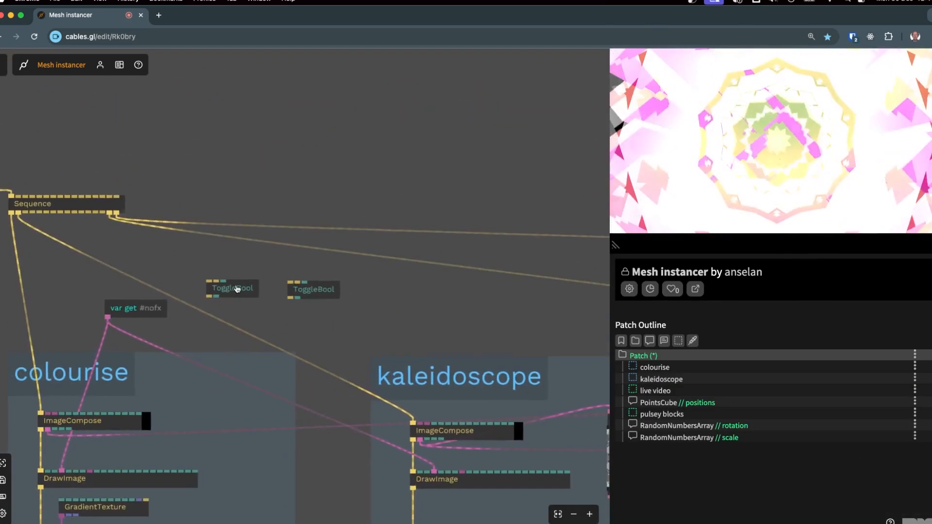
click(259, 291)
click(281, 174)
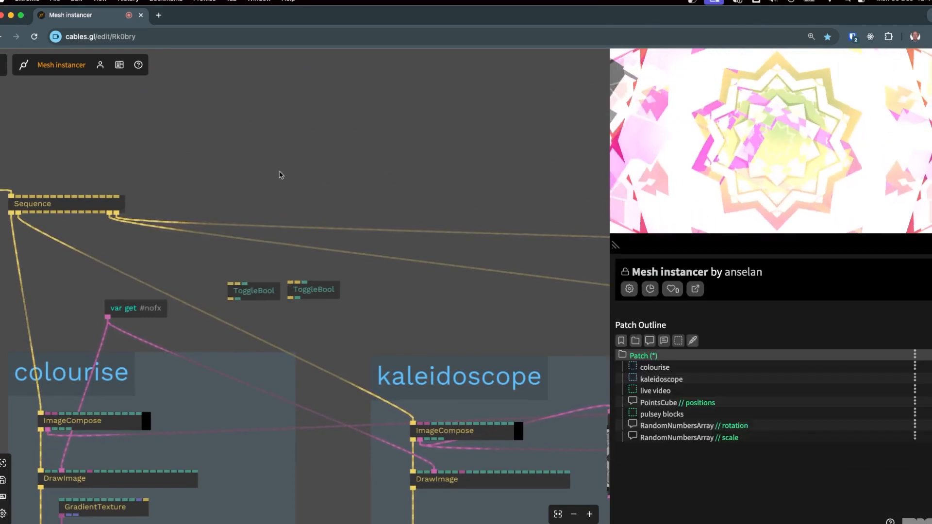
Add a KeyPressLearn op above the ToggleBools and have it learn the Q key.
key(Escape)
text(key)
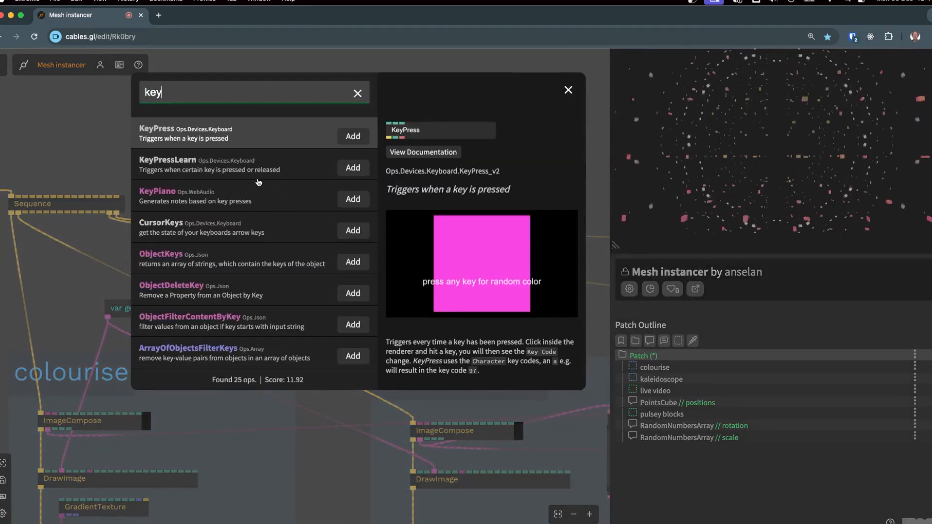
click(353, 167)
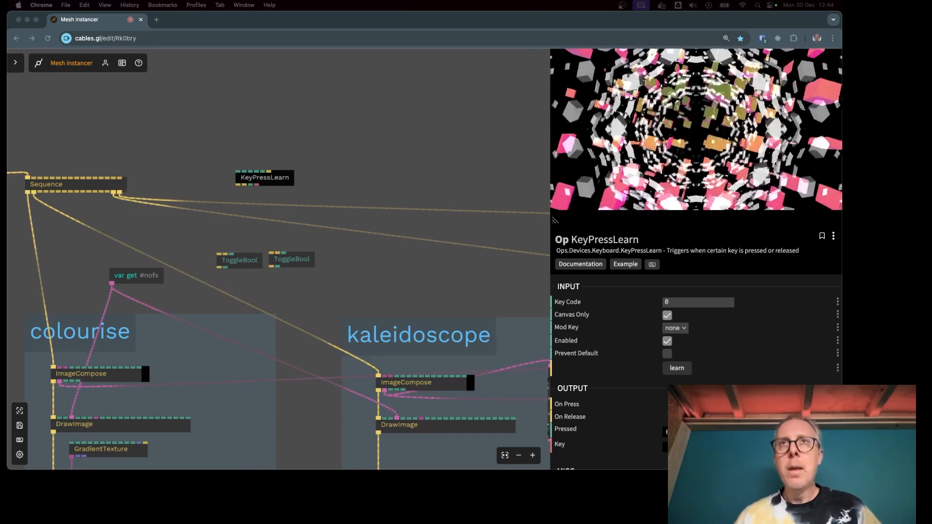
click(613, 101)
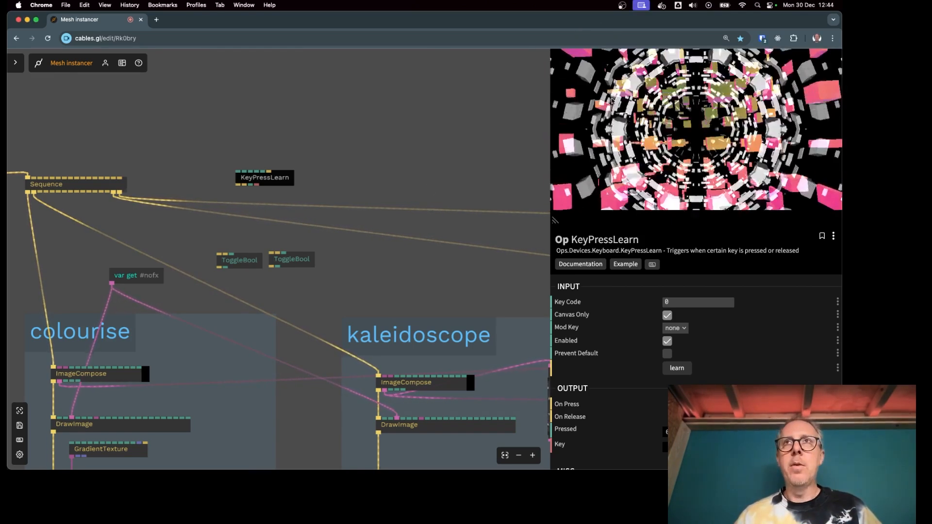
click(616, 104)
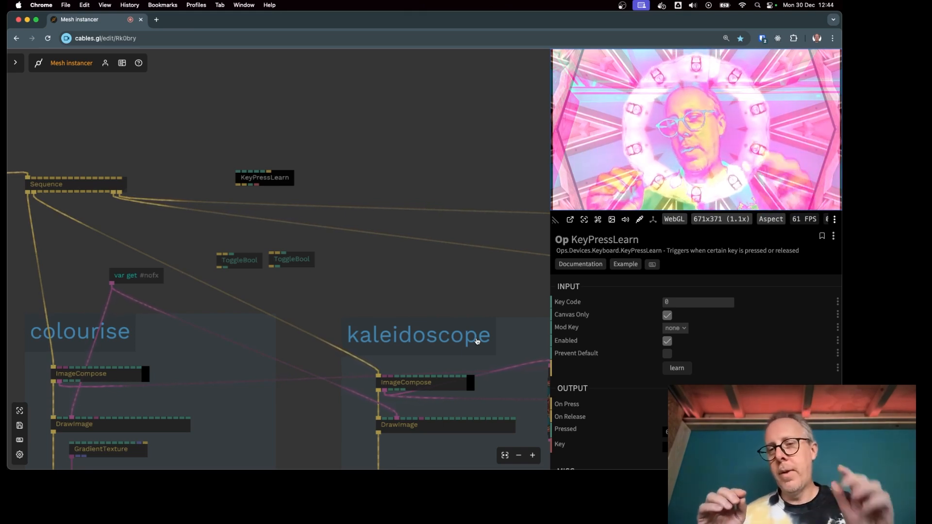
mouse_move(198, 307)
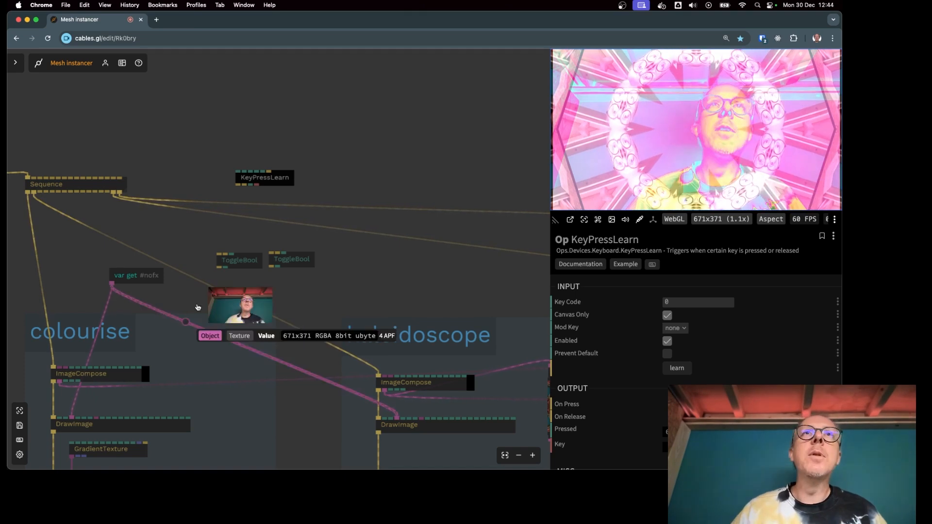
click(268, 236)
click(280, 182)
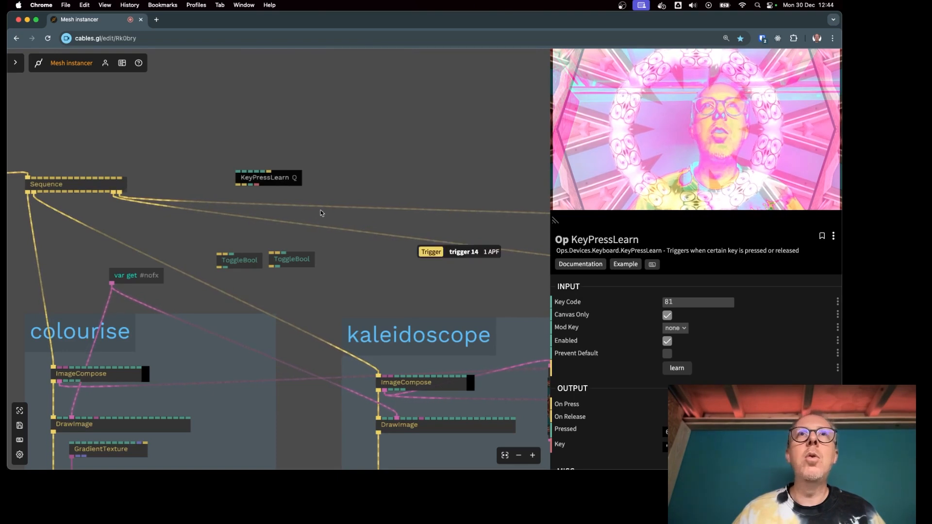
Duplicate the KeyPressLearn op, place the copy beside the original and have it learn the W key.
scroll(320, 210, up, 5)
key(super+v)
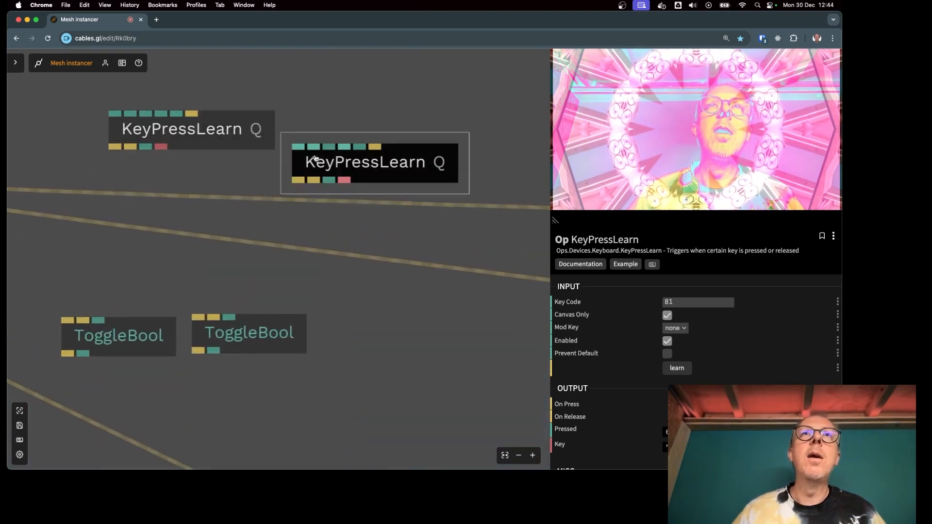
drag(350, 170, 358, 147)
click(677, 368)
click(347, 250)
scroll(344, 246, down, 5)
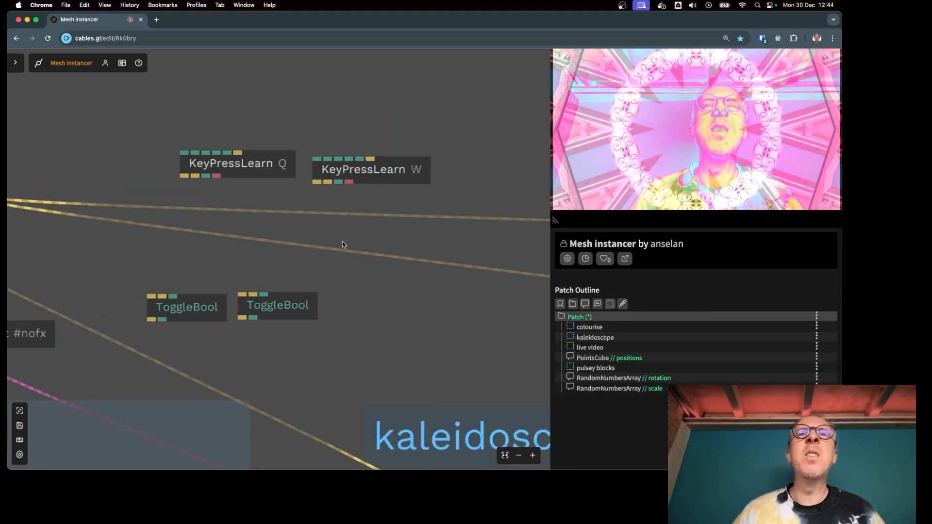
Trigger one ToggleBool from each KeyPressLearn's On Press, show the toggle results in their titles and align the second toggle beneath W.
drag(204, 184, 177, 292)
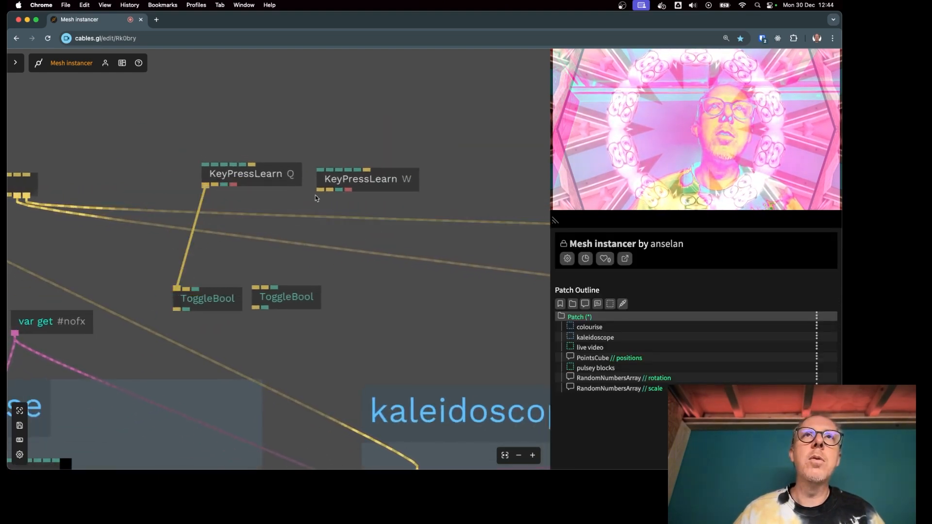
drag(320, 190, 256, 288)
click(216, 298)
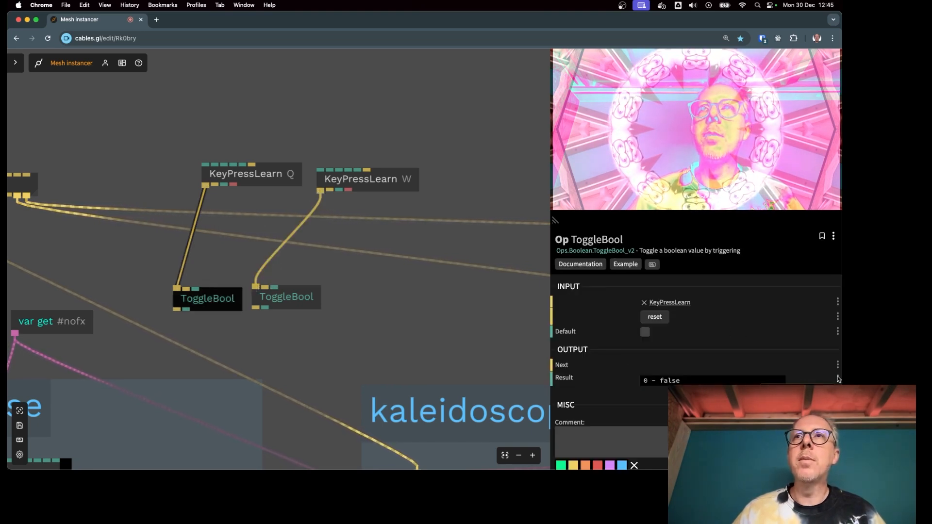
drag(318, 304, 381, 301)
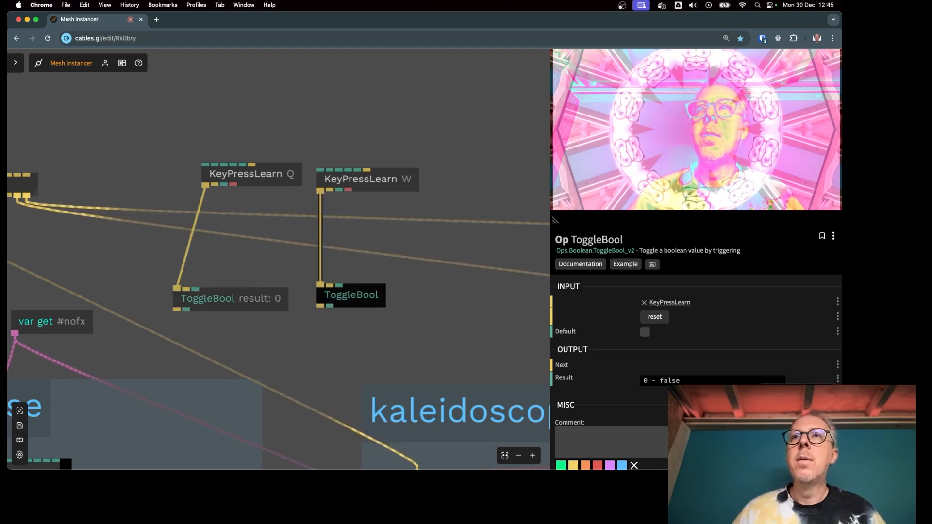
Test switching the two ToggleBool results with the Q and W keys in the live render.
click(687, 157)
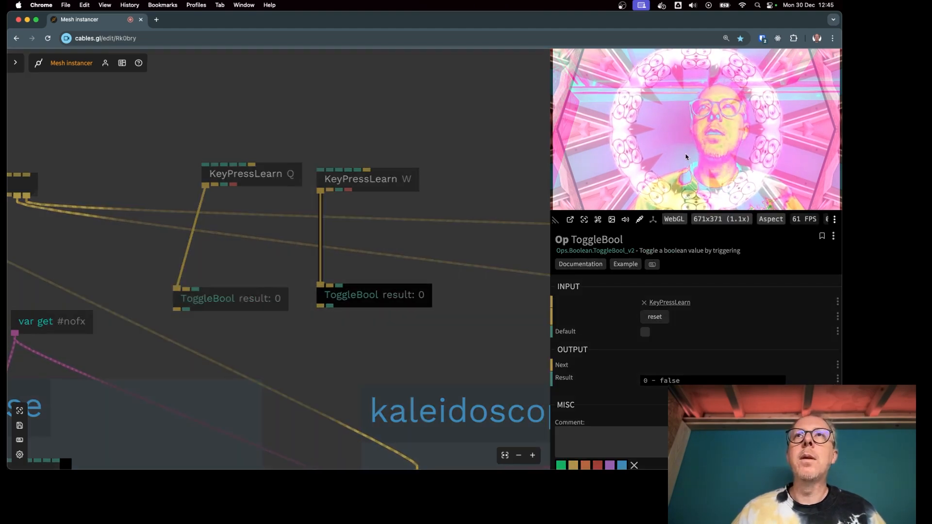
key(q)
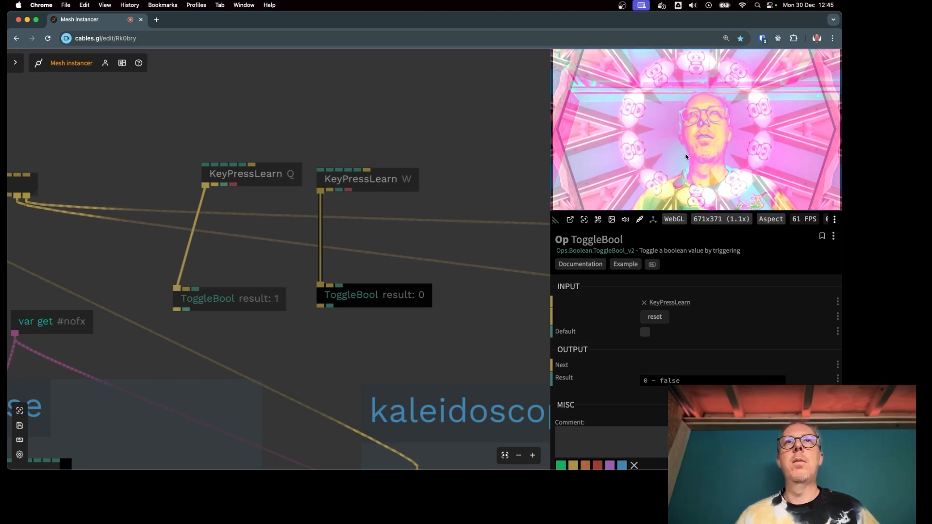
key(w)
key(w)
key(q)
key(w)
key(q)
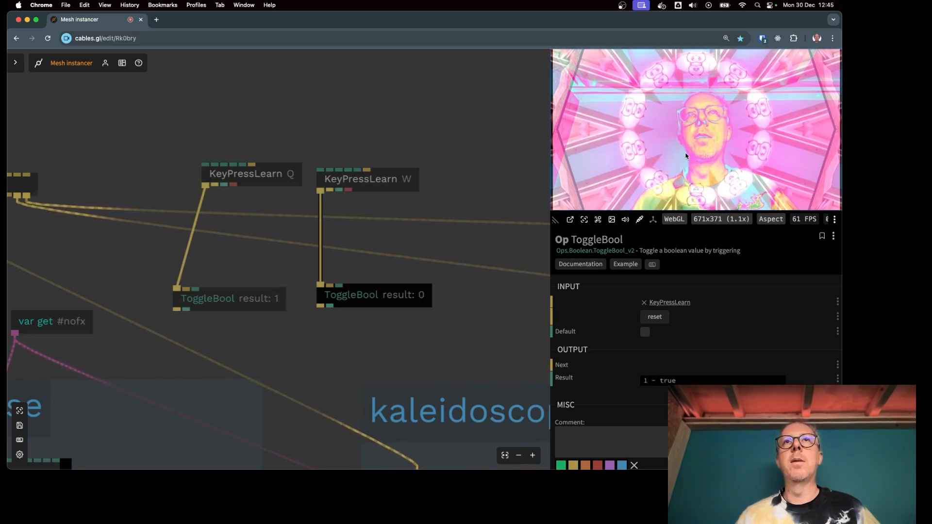
key(q)
key(q)
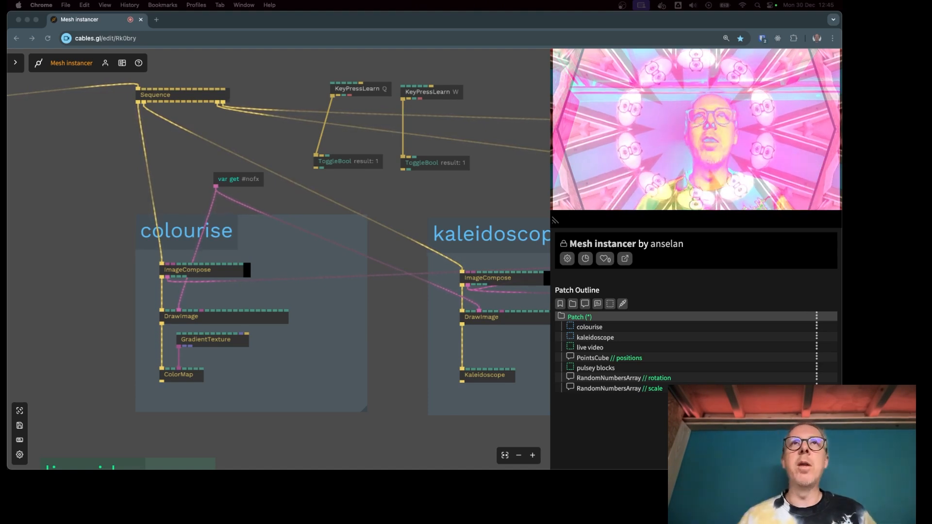
Insert a GateTrigger op into the connection between the Sequence and the colourise area's ImageCompose.
click(163, 169)
scroll(148, 163, up, 5)
scroll(191, 161, down, 4)
drag(204, 164, 242, 196)
scroll(241, 197, up, 5)
scroll(239, 210, down, 5)
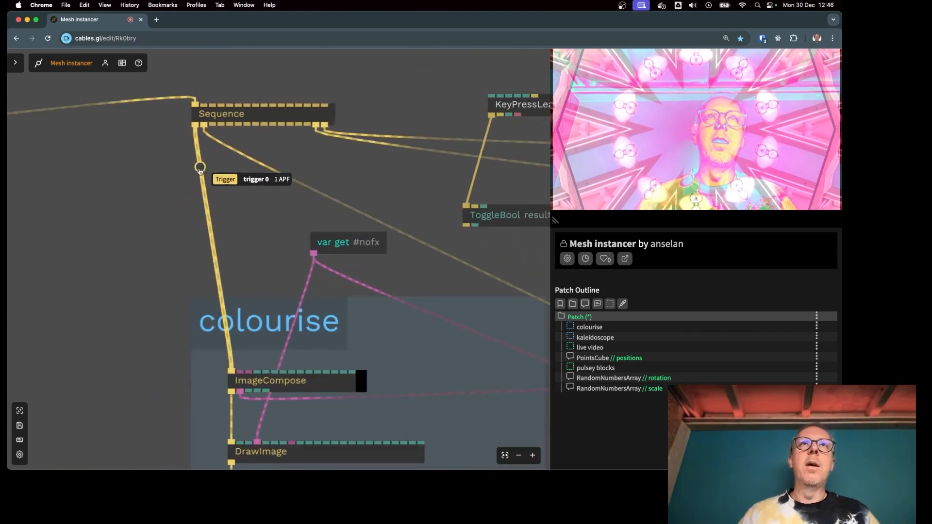
scroll(252, 223, down, 3)
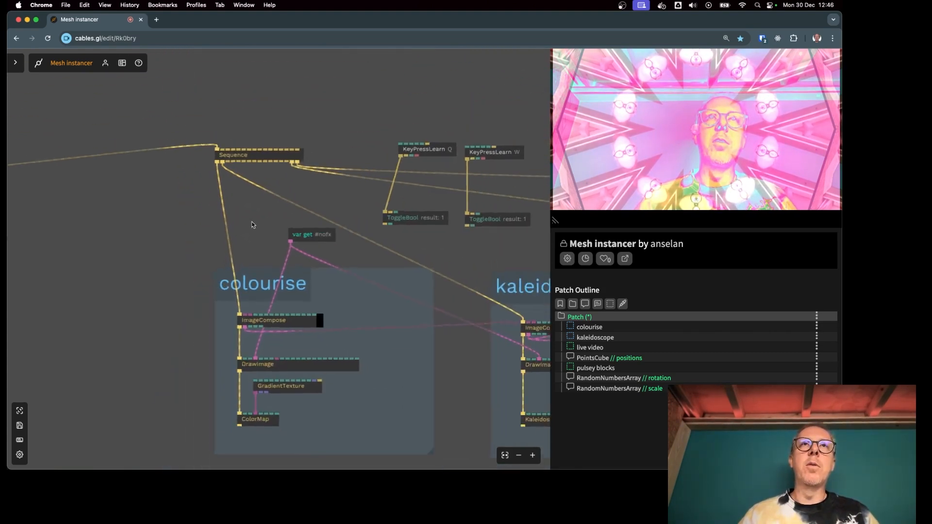
scroll(251, 224, down, 3)
scroll(250, 208, right, 1)
scroll(211, 215, up, 5)
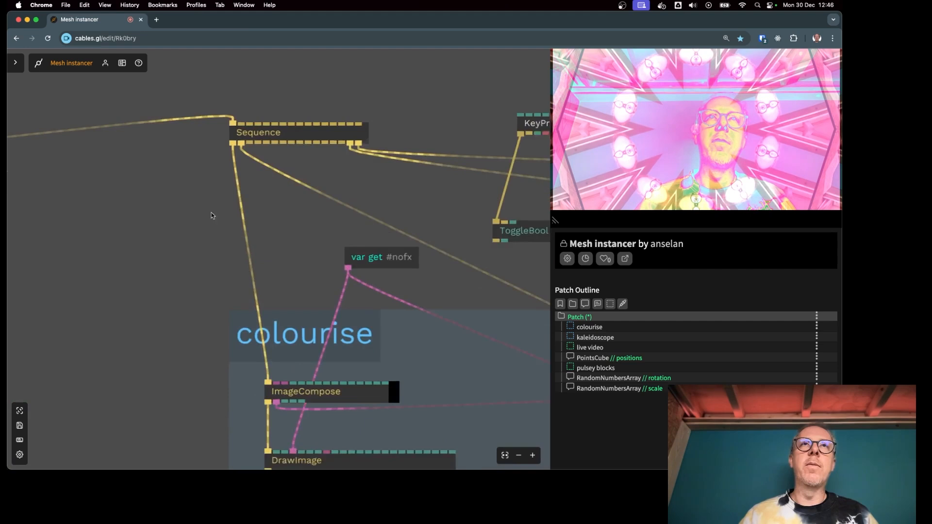
click(249, 221)
text(gatetr)
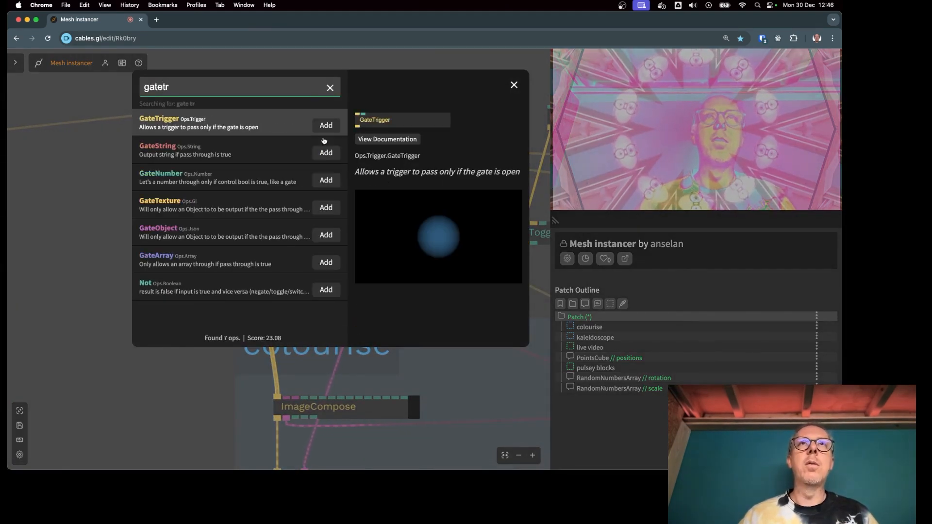
click(325, 129)
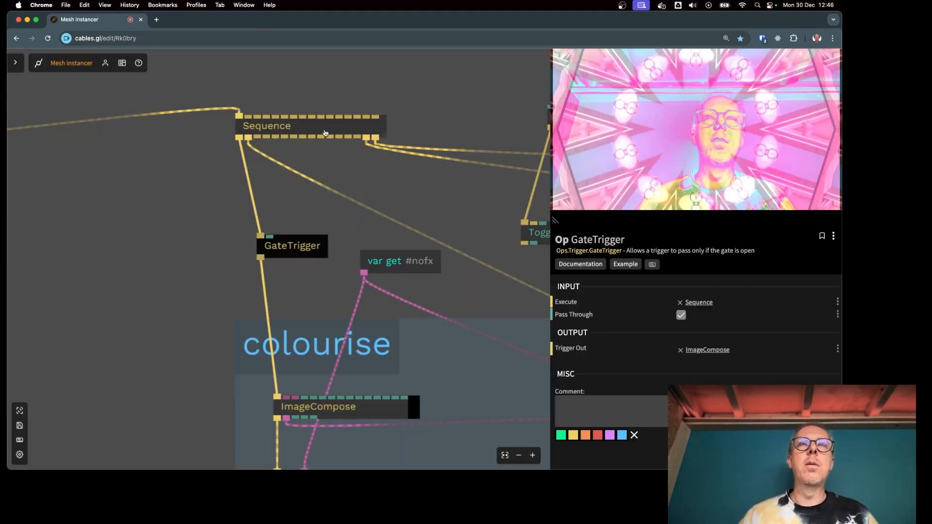
Insert a second GateTrigger op into the connection between the Sequence and the kaleidoscope area's ImageCompose.
click(404, 224)
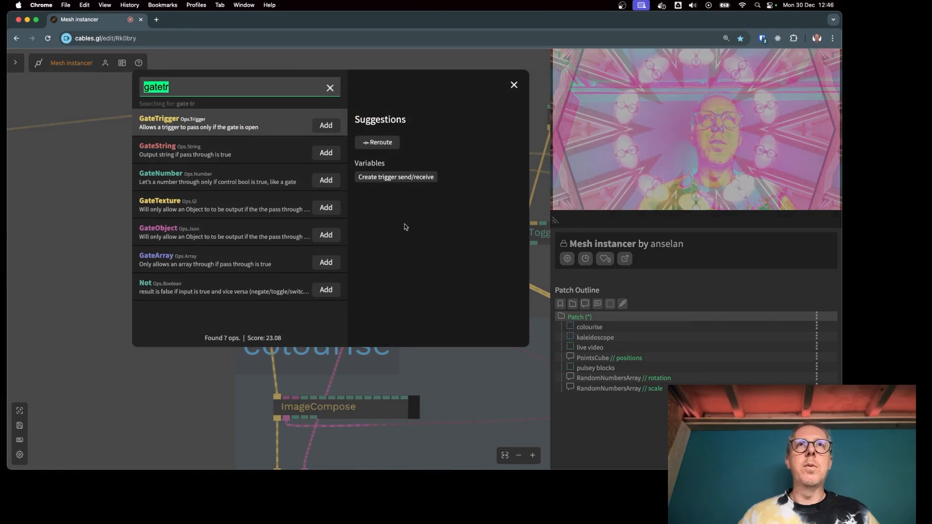
click(325, 125)
drag(450, 313, 337, 302)
drag(342, 220, 422, 183)
Move the Q key ops above the Sequence and connect their ToggleBool result to the colourise GateTrigger's Pass Through.
scroll(453, 141, down, 5)
drag(452, 93, 405, 194)
drag(389, 136, 364, 69)
click(333, 114)
scroll(333, 114, up, 5)
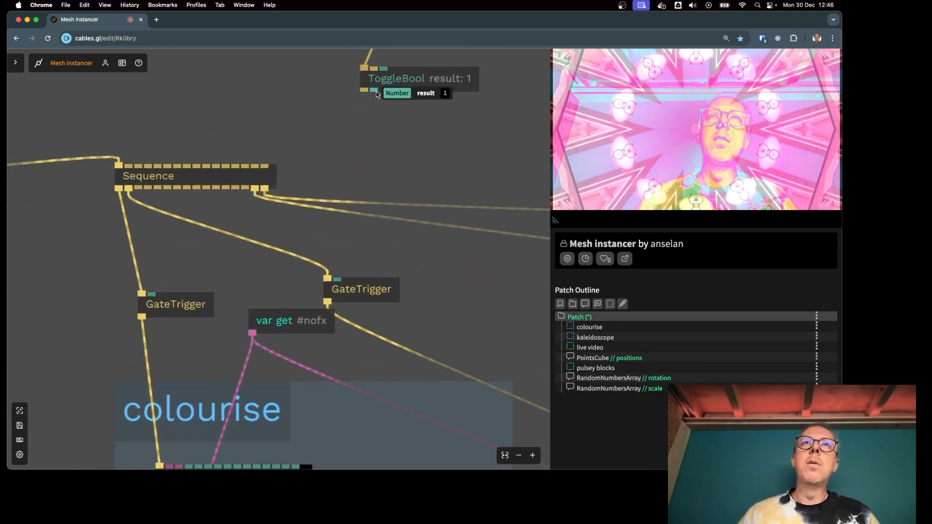
drag(286, 174, 152, 297)
Move the W KeyPressLearn and its ToggleBool together a little higher in the patch.
drag(442, 239, 293, 226)
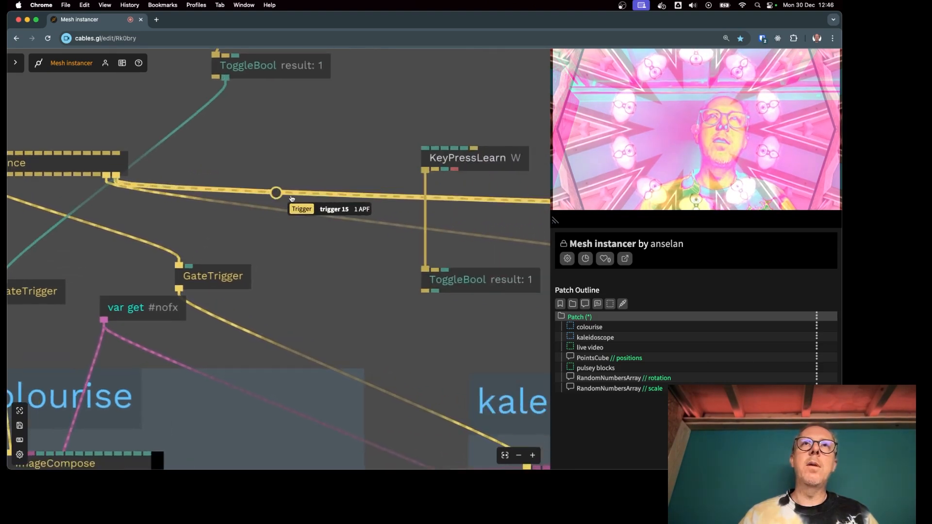
click(466, 284)
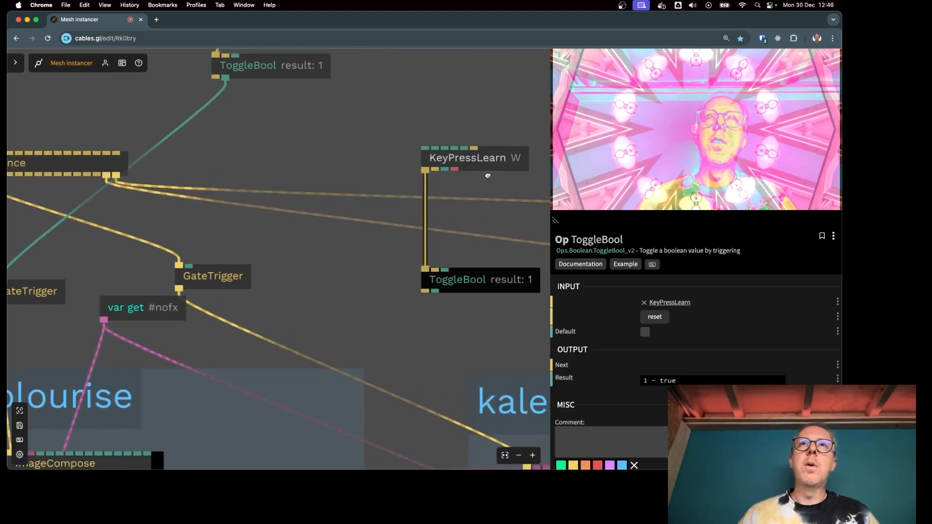
click(489, 161)
shift+click(480, 281)
drag(478, 161, 469, 99)
click(441, 127)
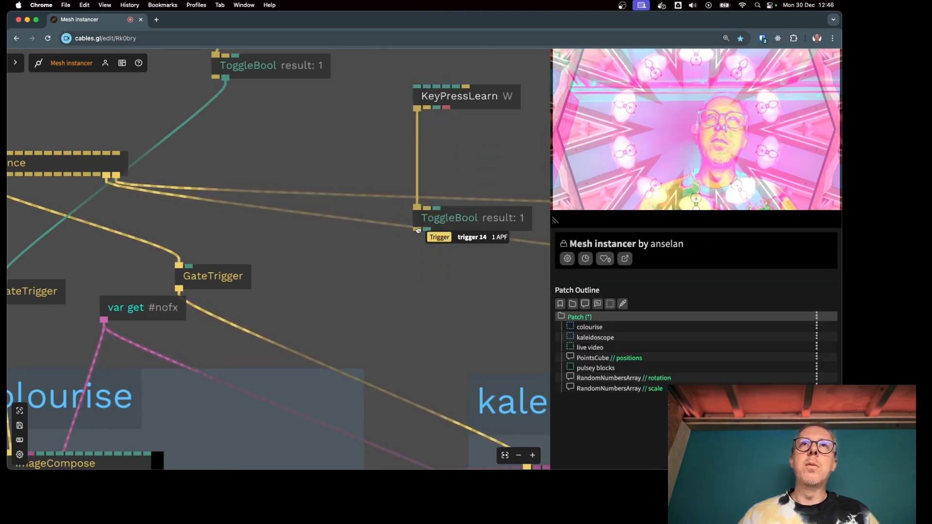
Connect the W ToggleBool's result to the kaleidoscope GateTrigger's Pass Through, and test the Q and W toggles in the preview.
drag(426, 229, 188, 267)
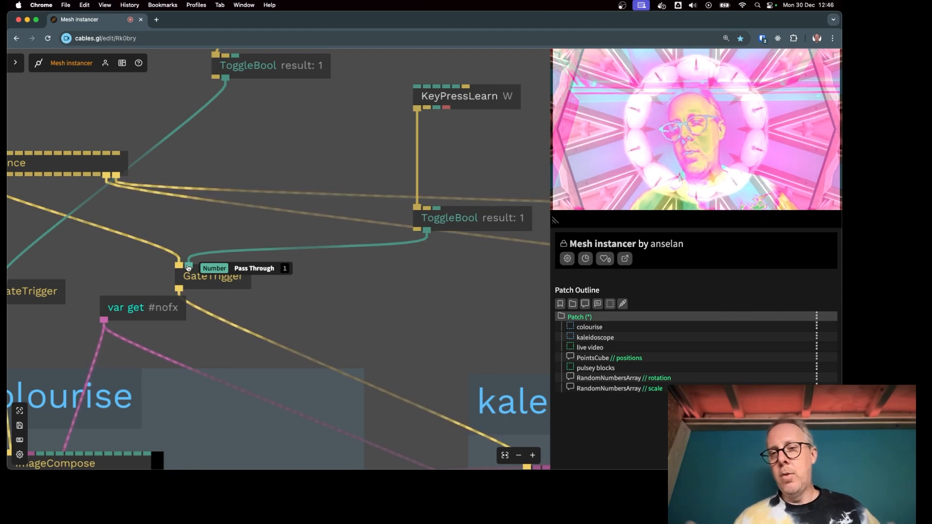
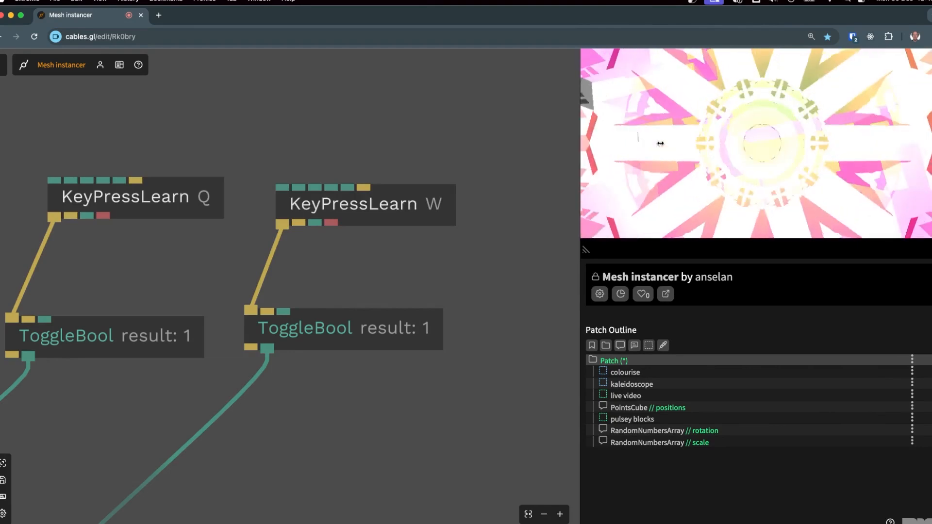
key(w)
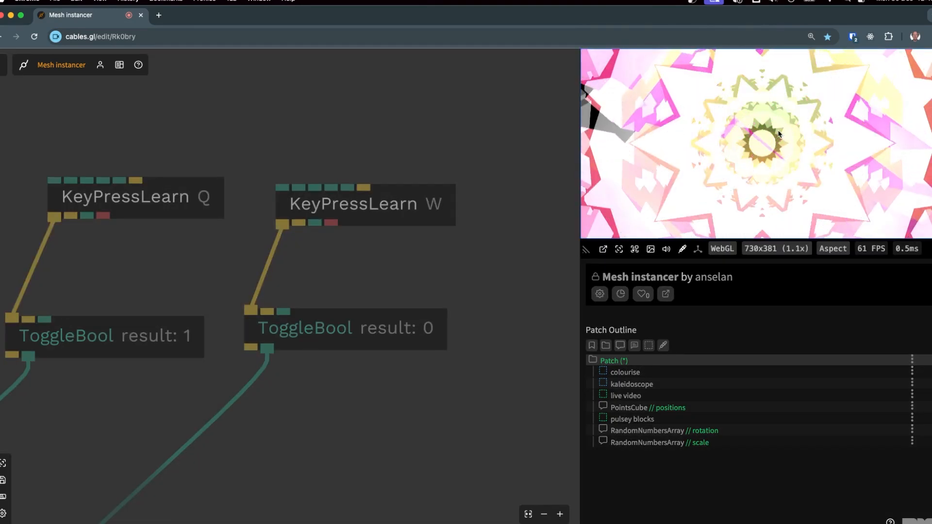
key(w)
key(q)
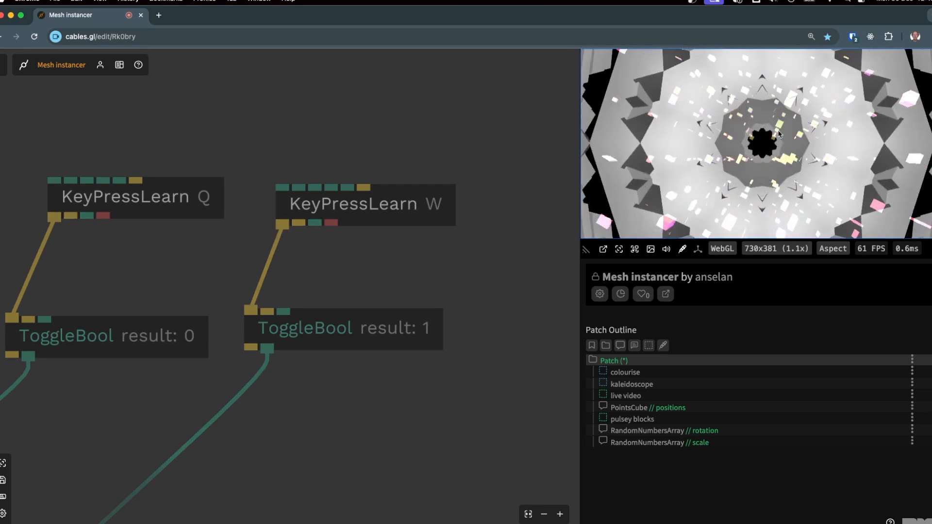
key(q)
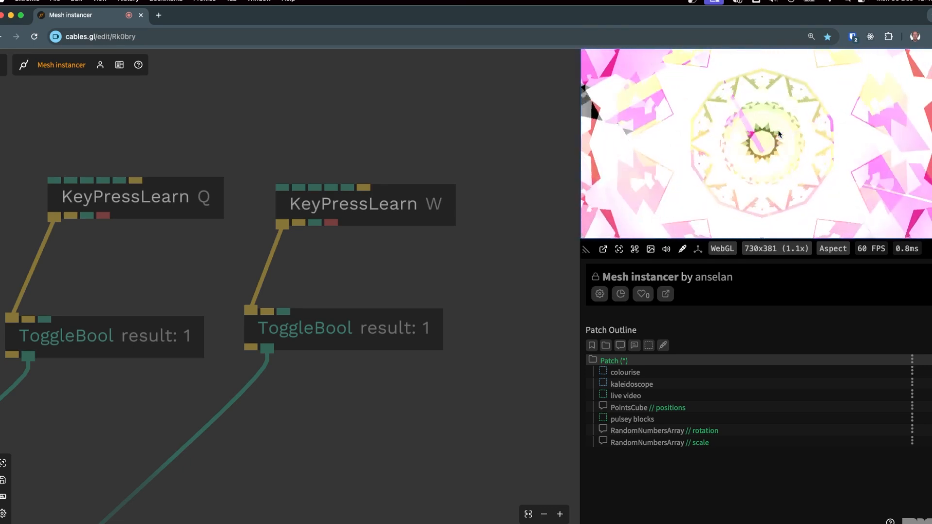
key(w)
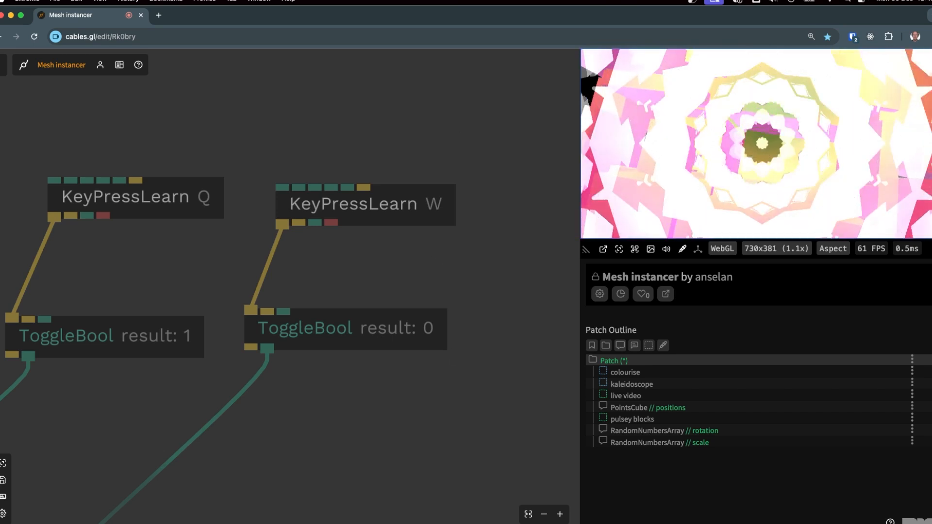
key(super+Tab)
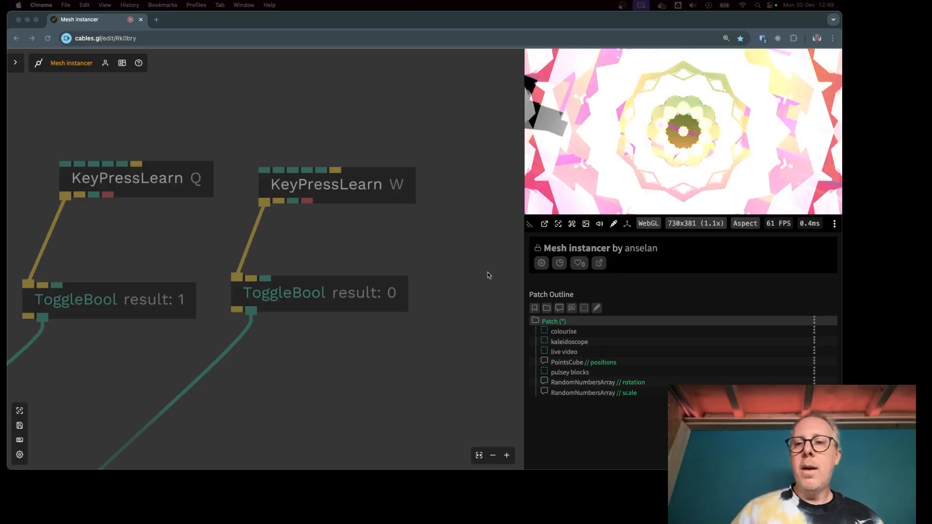
Examine how the colourise and kaleidoscope outputs feed the two DrawImage ops under the final ImageCompose, including their blending settings.
scroll(278, 273, down, 5)
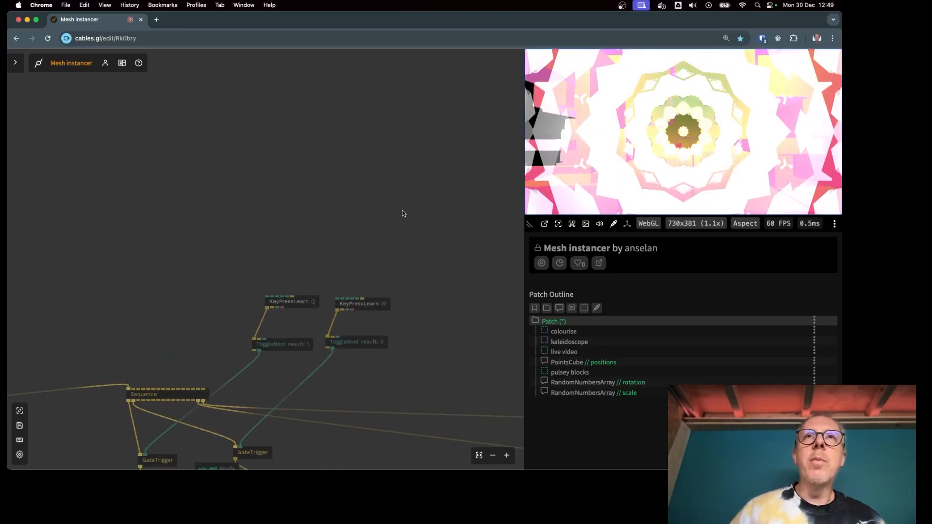
click(452, 272)
drag(431, 332, 306, 108)
scroll(334, 189, down, 4)
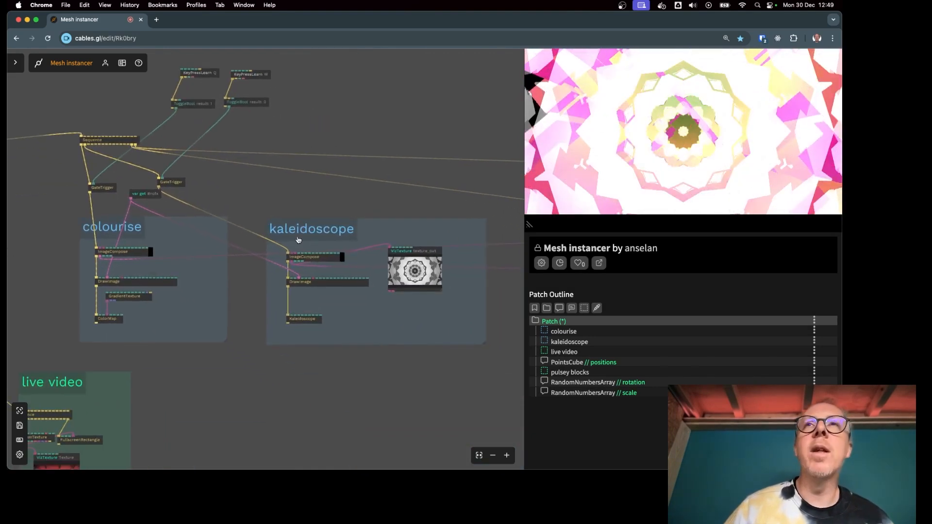
scroll(155, 209, up, 3)
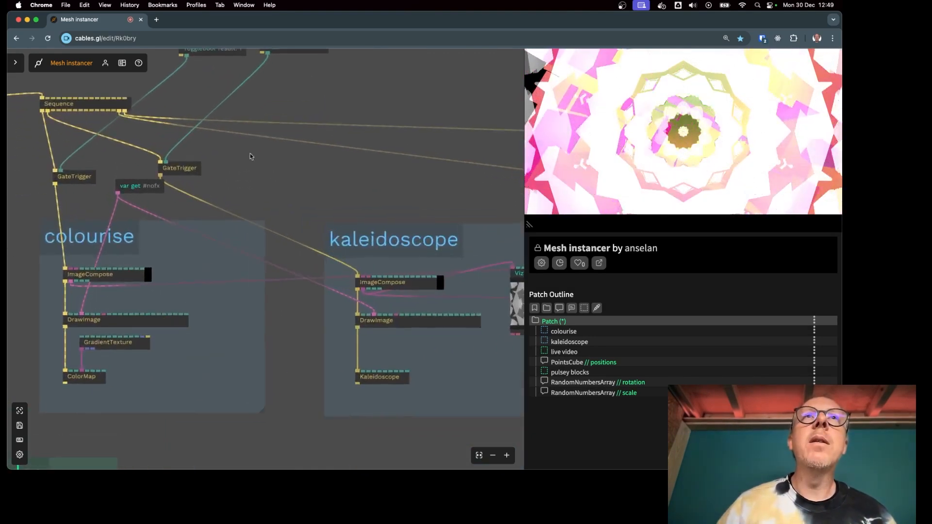
drag(206, 104, 247, 127)
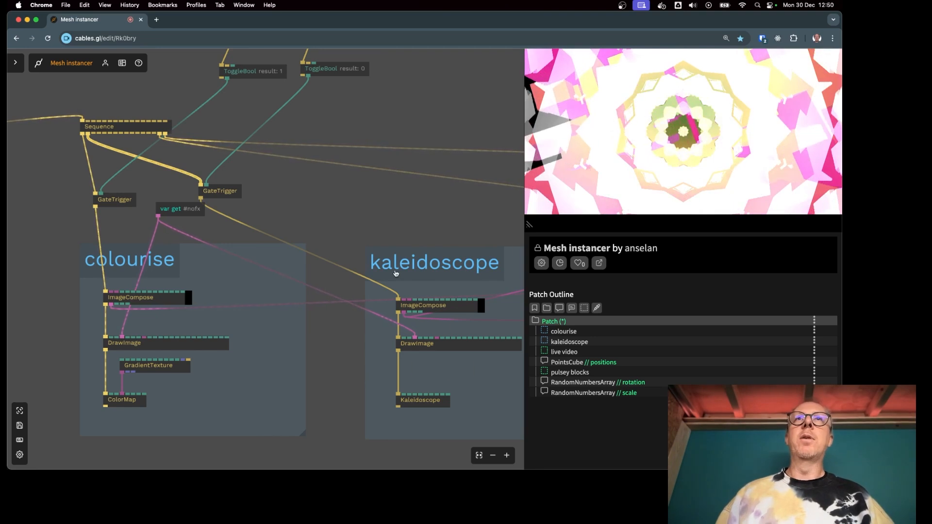
drag(391, 225, 158, 212)
scroll(271, 244, down, 3)
drag(332, 219, 171, 213)
drag(369, 269, 359, 259)
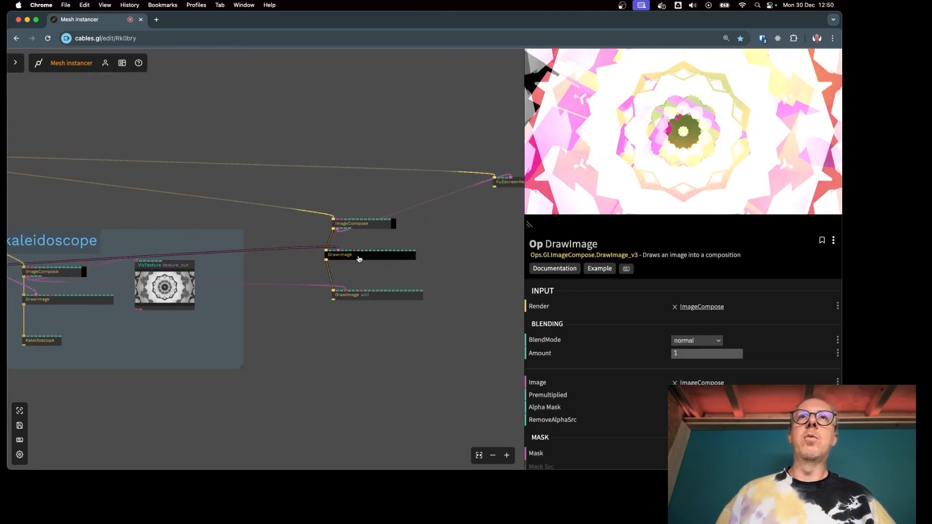
click(367, 295)
scroll(342, 264, up, 3)
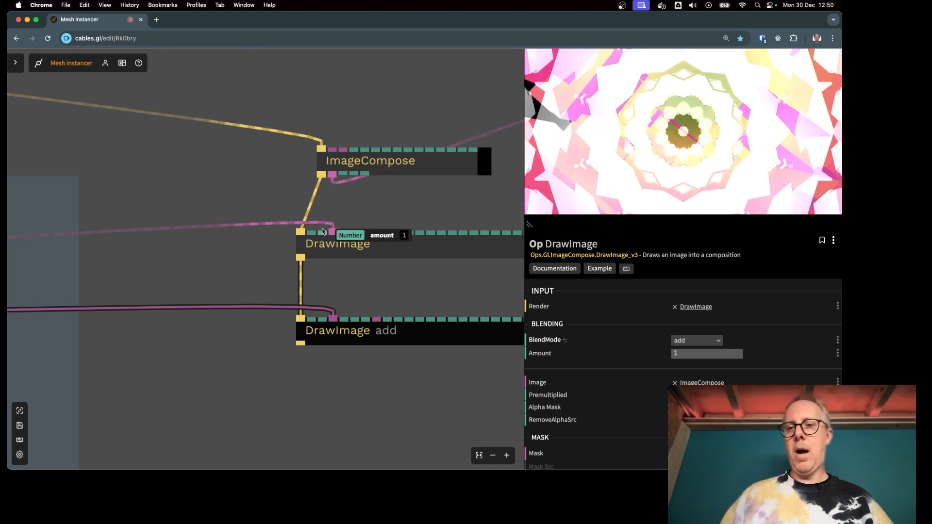
Connect the Q ToggleBool's result to the first final DrawImage's amount, and the W ToggleBool's result to the add DrawImage's amount.
scroll(324, 232, down, 5)
drag(230, 193, 364, 247)
scroll(364, 247, down, 5)
scroll(161, 213, up, 6)
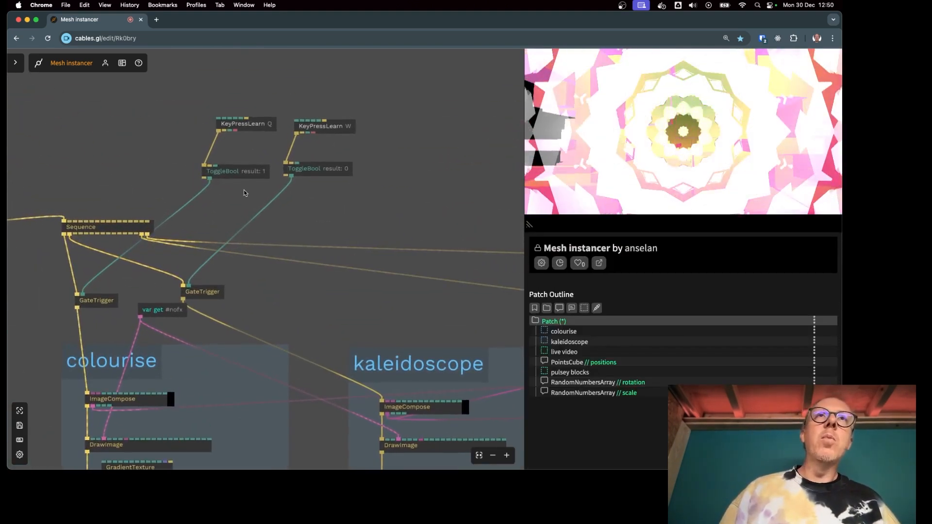
drag(280, 208, 147, 139)
scroll(261, 148, down, 5)
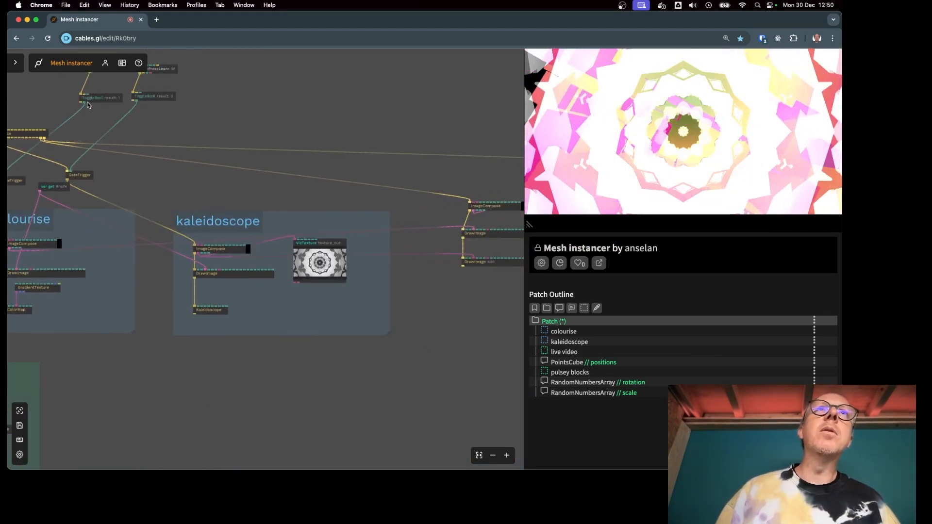
drag(87, 104, 104, 94)
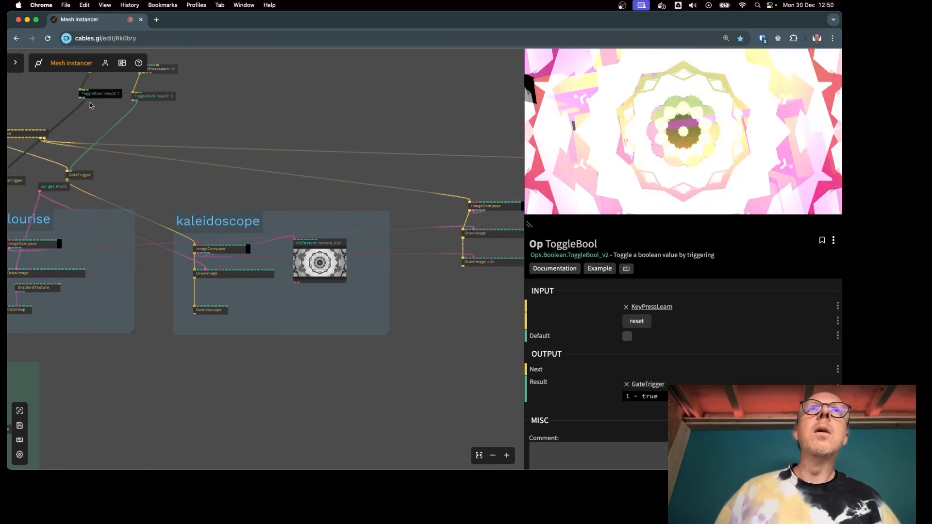
drag(85, 101, 476, 237)
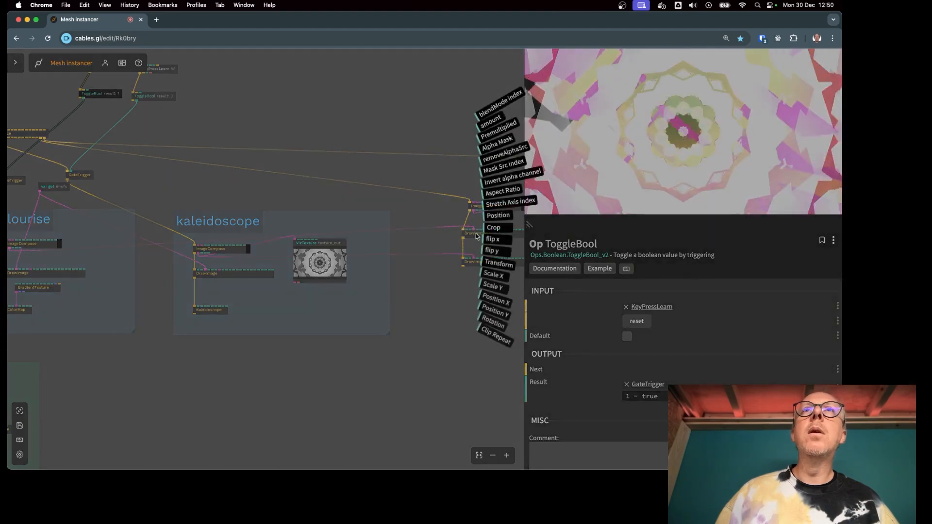
drag(494, 124, 494, 124)
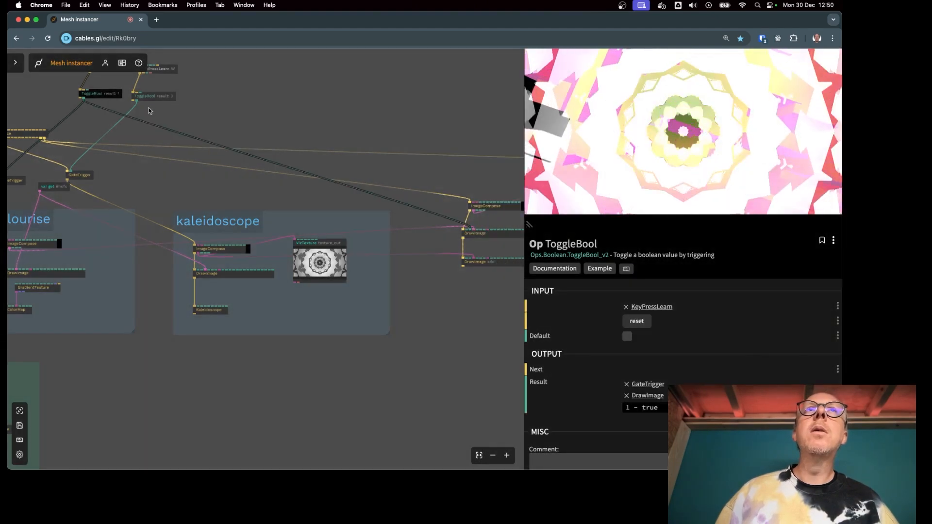
drag(138, 102, 490, 152)
scroll(471, 233, up, 3)
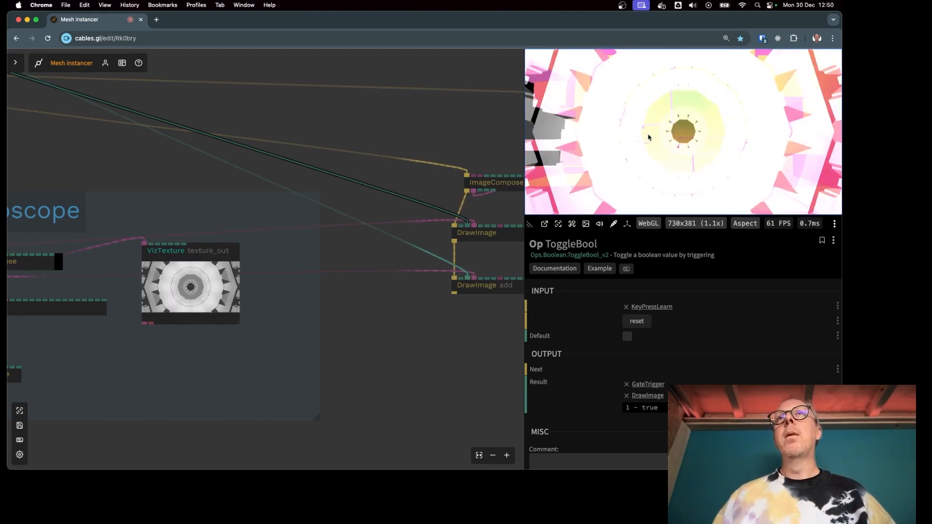
Test the Q and W toggles in the preview, separately and together, checking each effect against its ToggleBool result.
key(1)
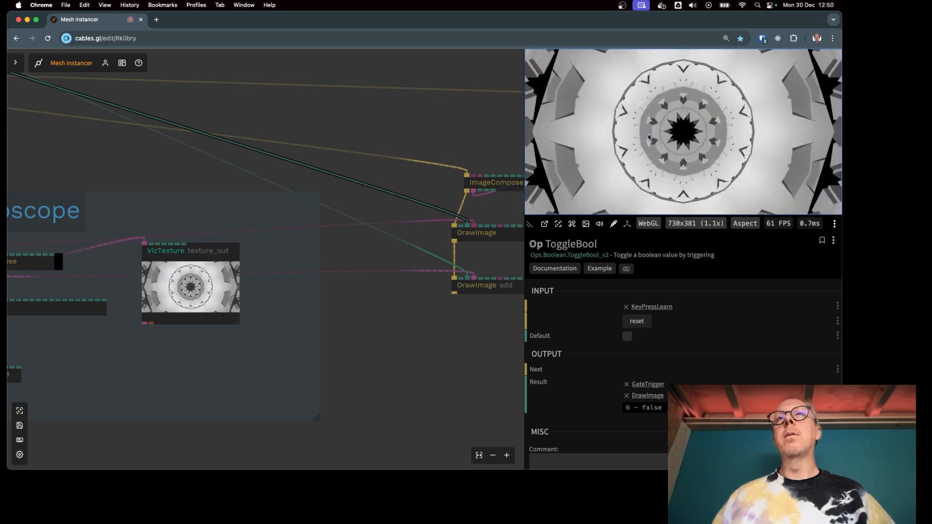
drag(320, 132, 459, 238)
drag(421, 230, 443, 257)
drag(117, 207, 529, 350)
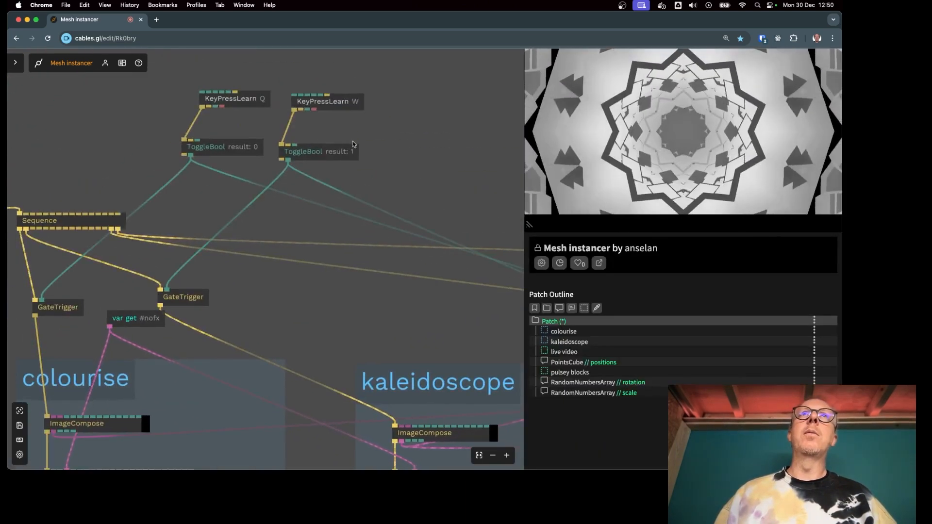
scroll(353, 145, up, 5)
scroll(368, 137, down, 3)
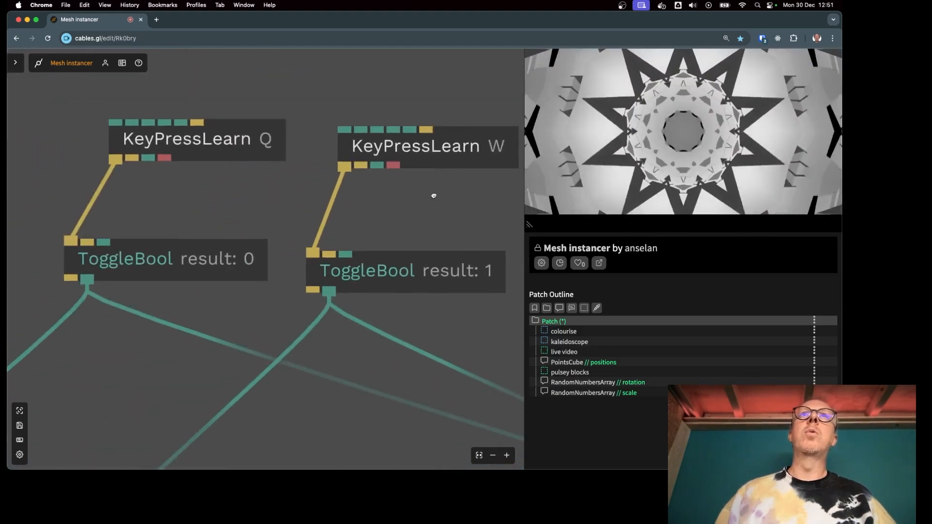
drag(434, 196, 358, 202)
click(661, 141)
key(q)
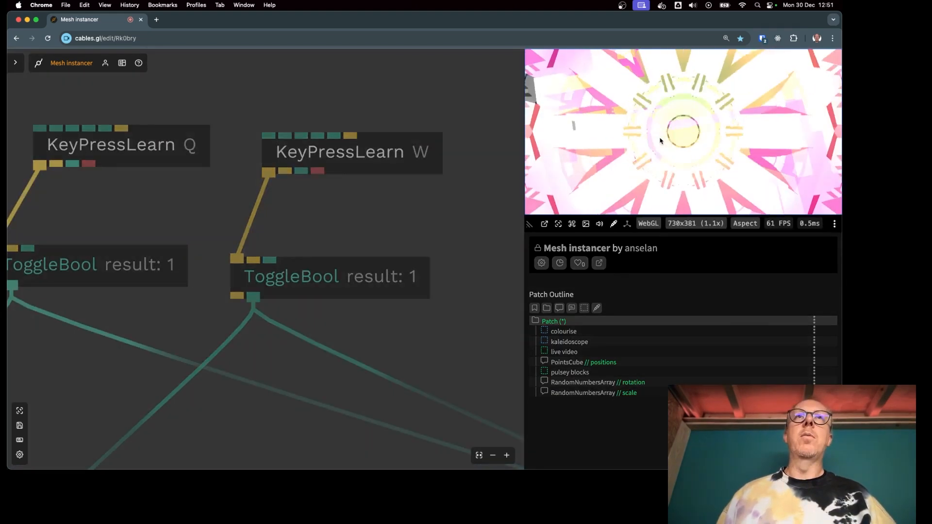
key(q)
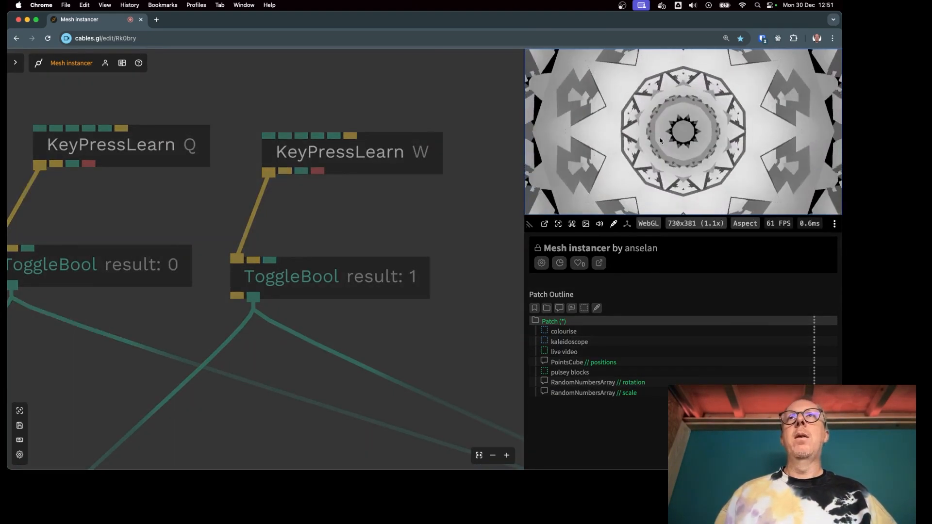
key(q)
key(w)
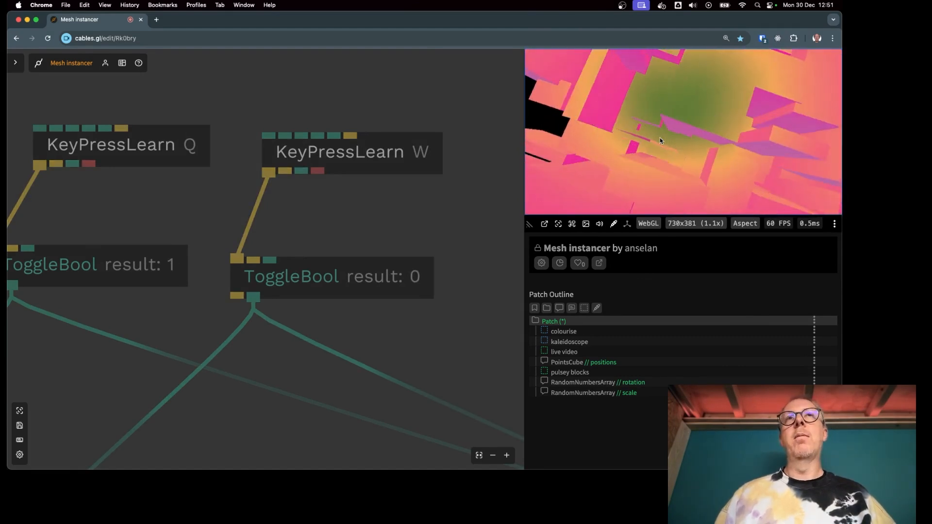
key(q)
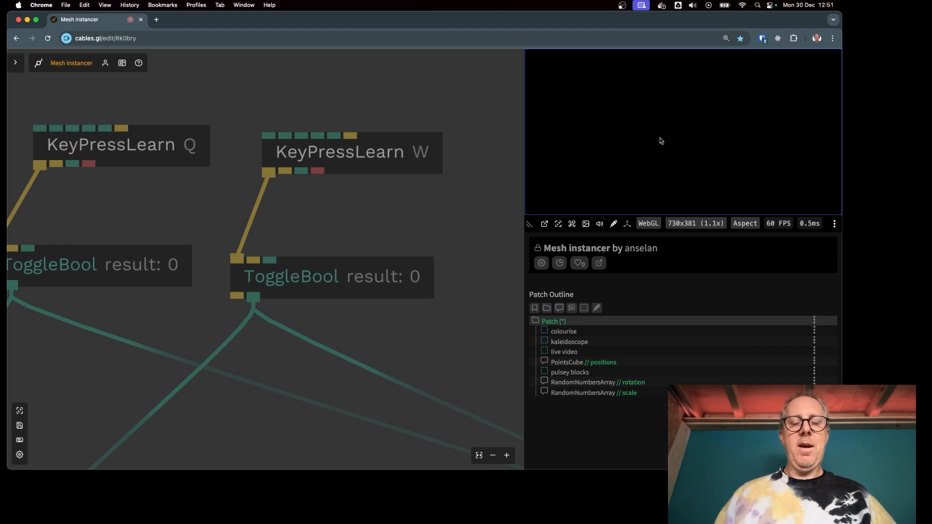
key(q)
key(w)
Switch the kaleidoscope effect off in the preview, leaving only the colourise effect on.
scroll(484, 345, down, 5)
drag(488, 322, 376, 256)
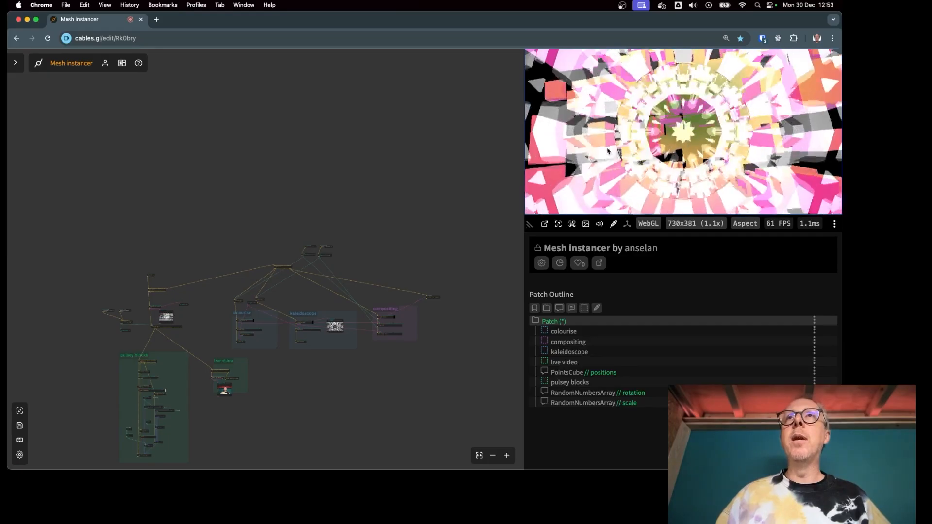
drag(97, 367, 158, 325)
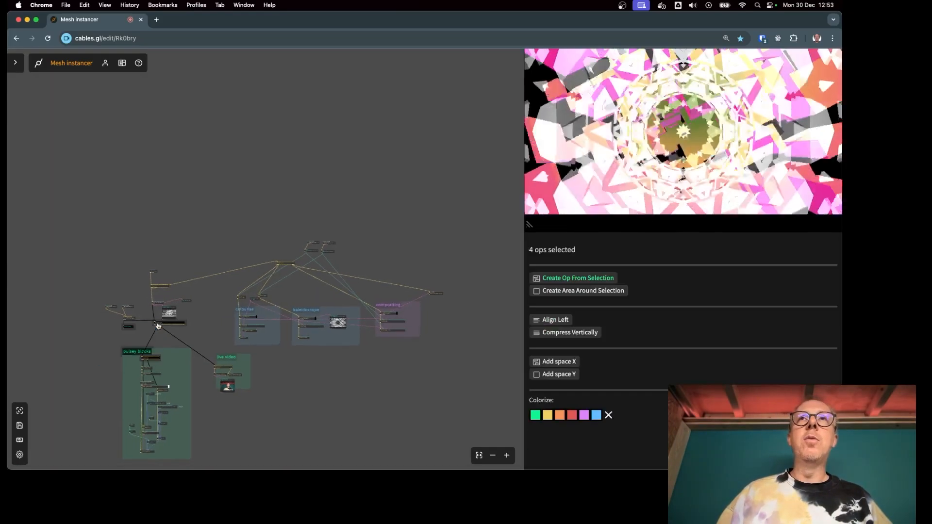
click(674, 164)
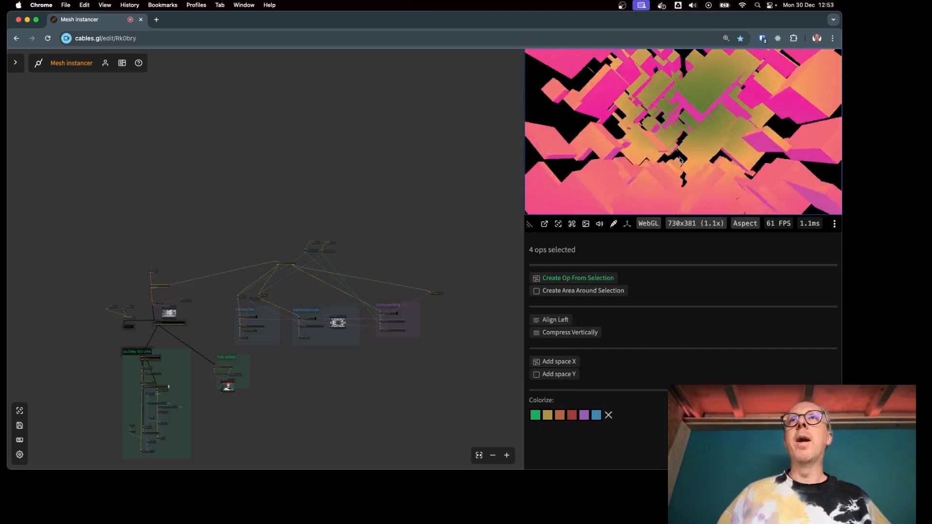
Inspect the multiplying ArrayMath op in the pulsey blocks area and the Timer-driven LFO connected to it.
drag(68, 377, 104, 165)
click(129, 331)
scroll(129, 330, up, 8)
scroll(158, 266, up, 3)
scroll(222, 264, up, 5)
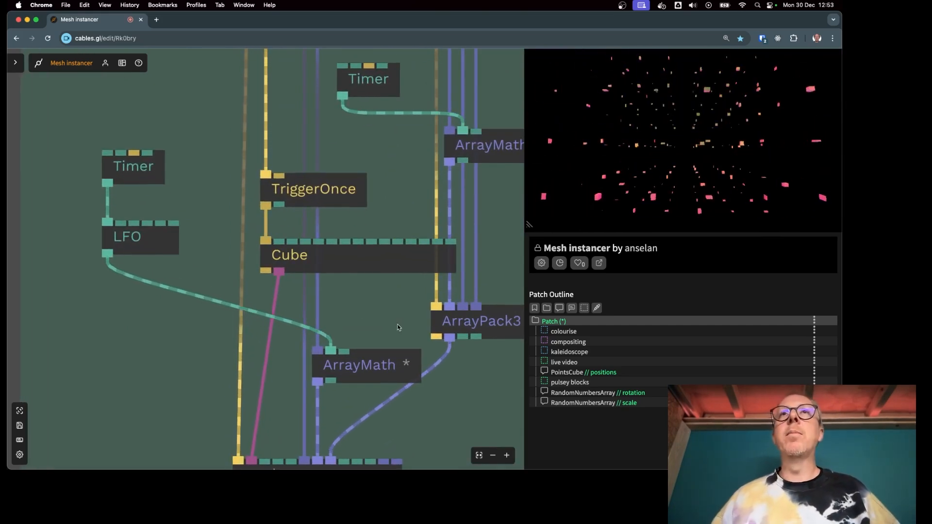
click(353, 366)
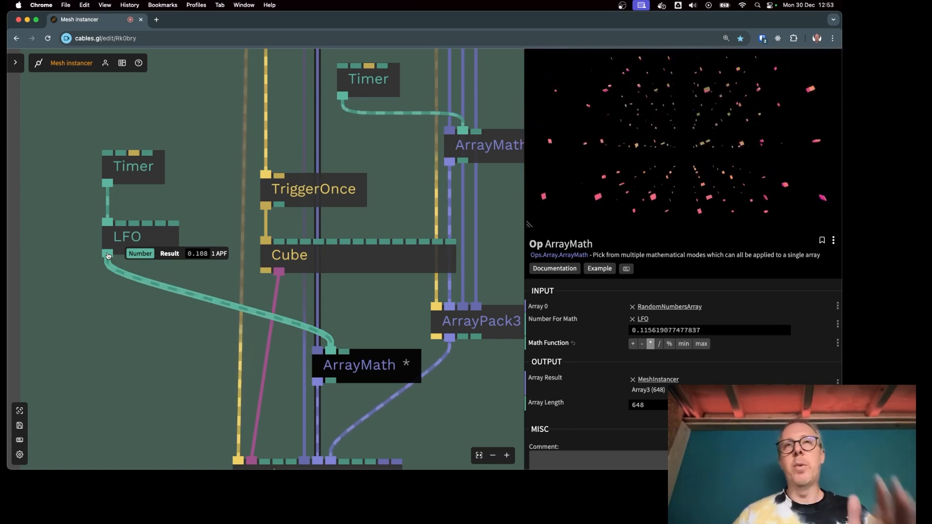
Search the op library for a microphone input op, then clear the search term.
drag(64, 272, 239, 301)
scroll(194, 301, down, 5)
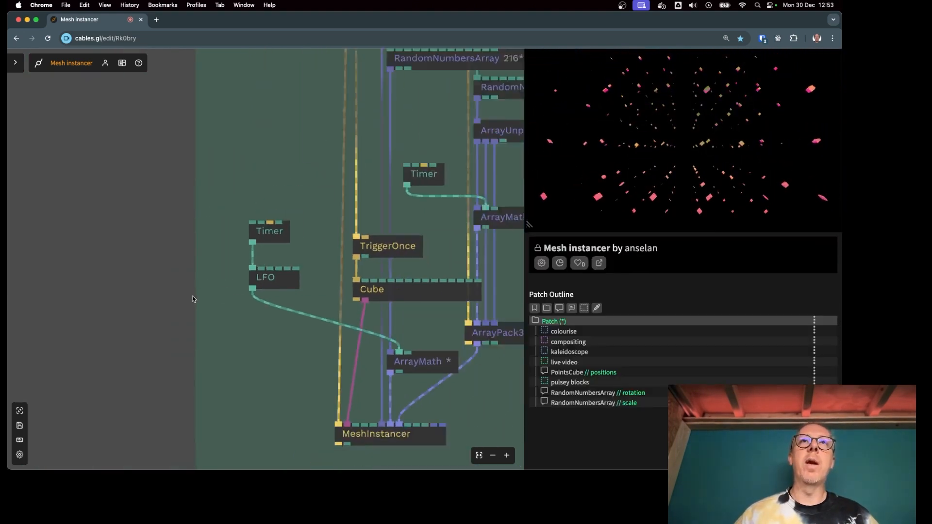
drag(155, 270, 236, 224)
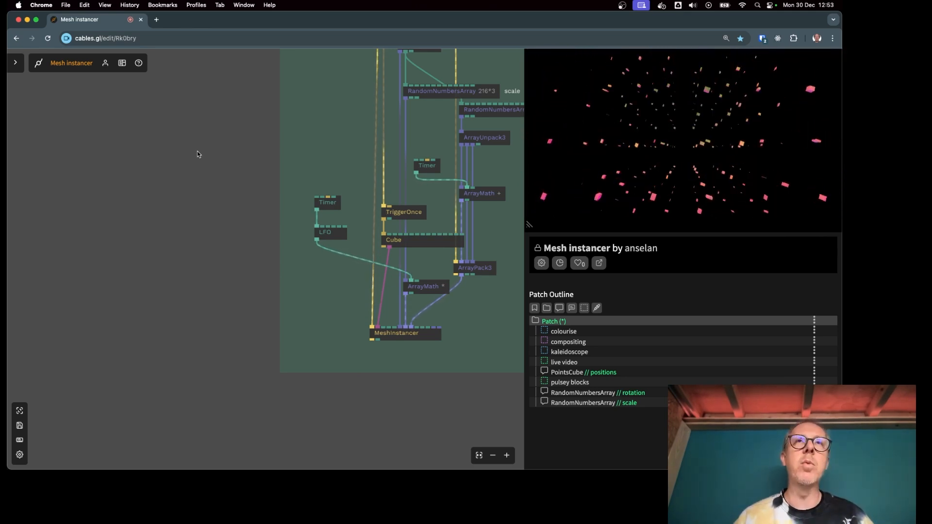
key(Escape)
text(microp)
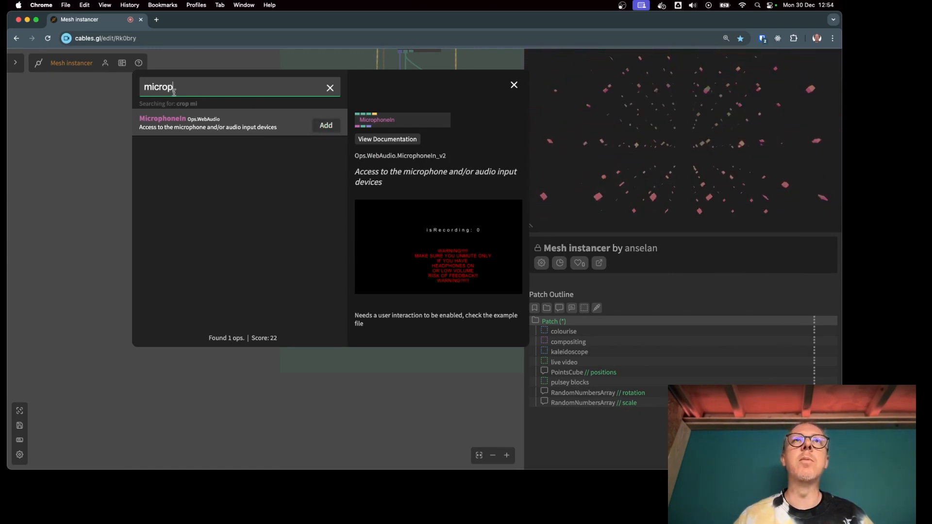
drag(174, 93, 100, 88)
key(BackSpace)
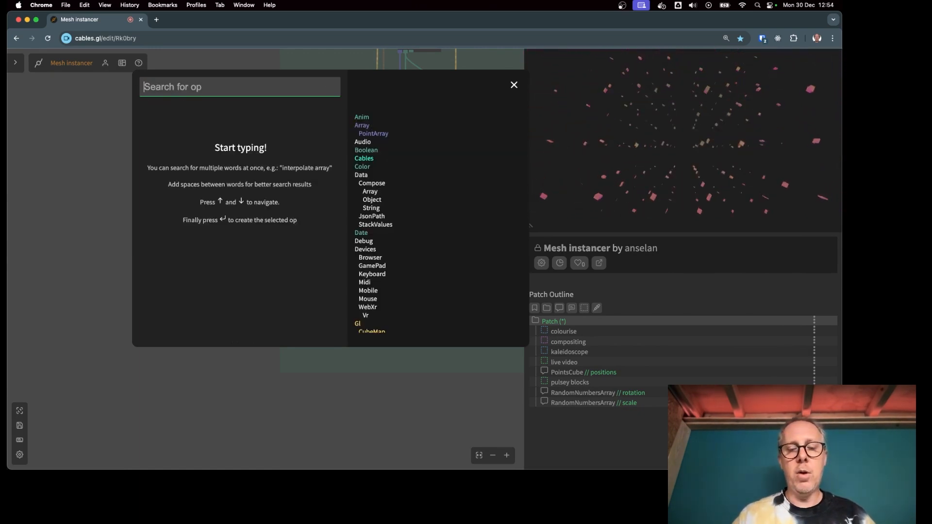
Add an AudioBuffer op in the empty area beside the pulsey blocks.
text(buff)
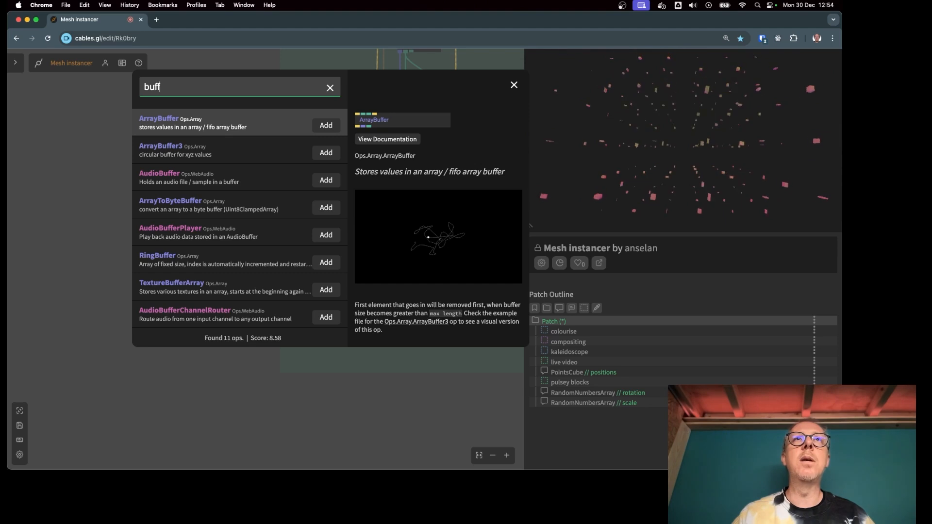
key(Down)
key(Down)
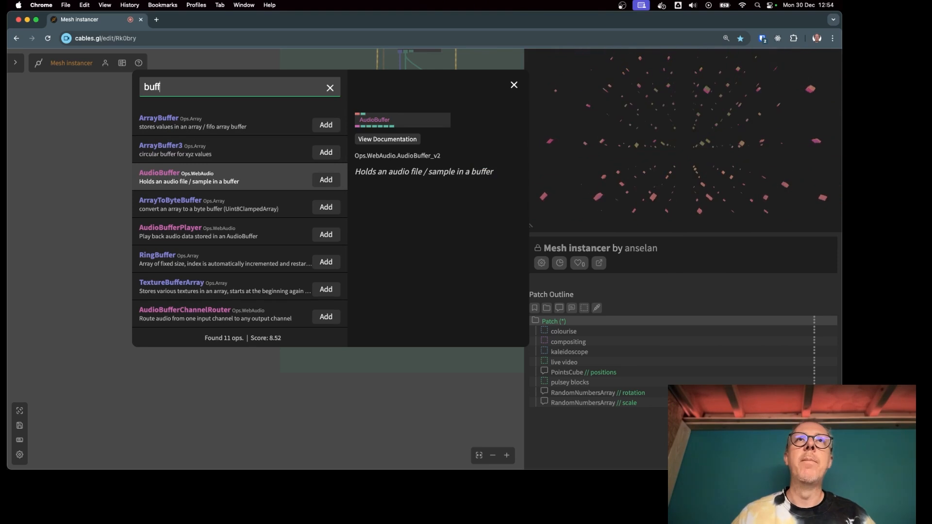
click(318, 182)
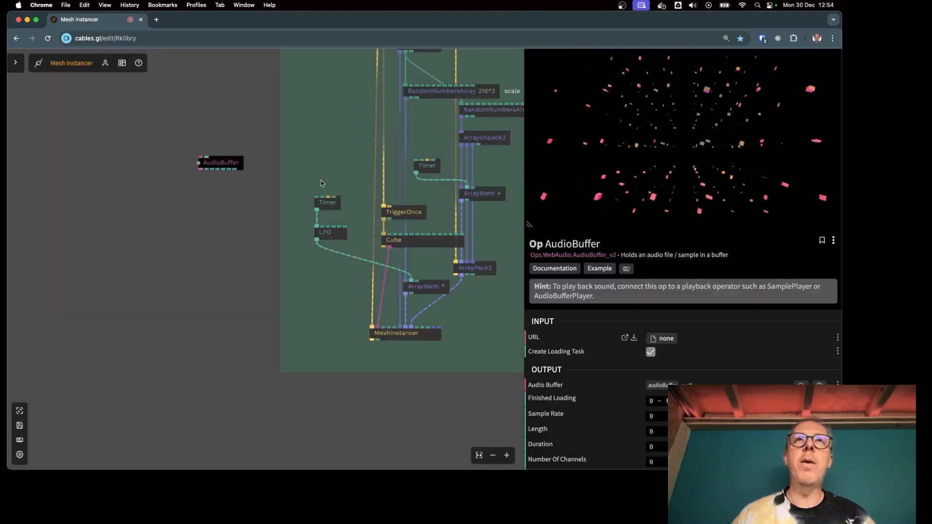
scroll(218, 172, up, 5)
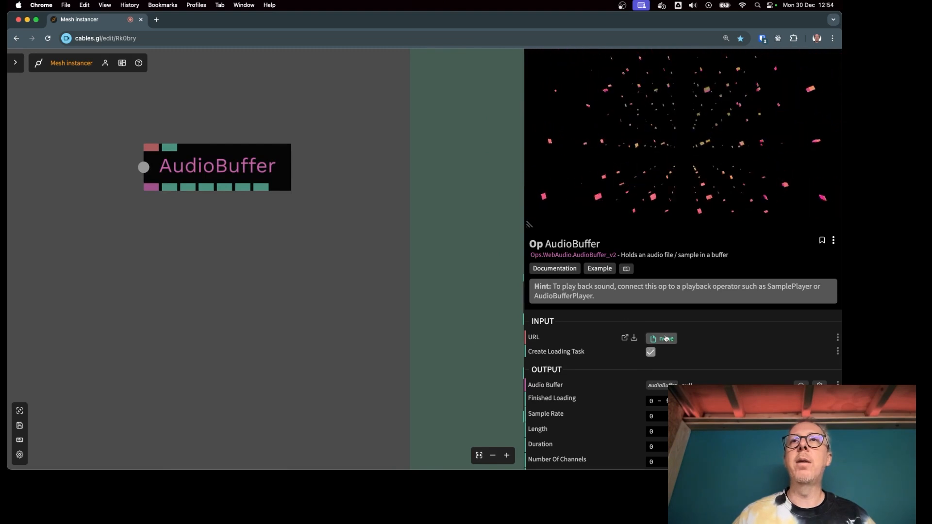
Upload flipping.mp3 from Downloads to the patch files and assign it as the AudioBuffer's URL.
click(666, 338)
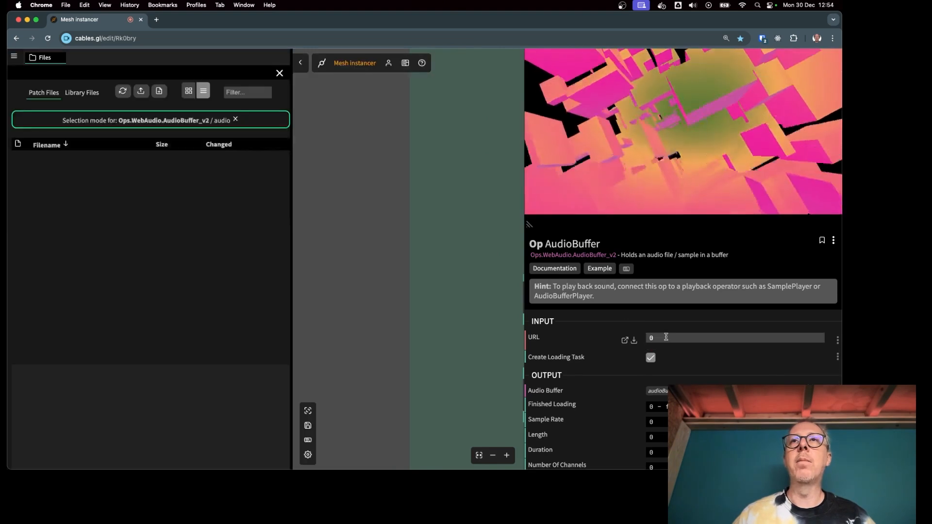
click(140, 91)
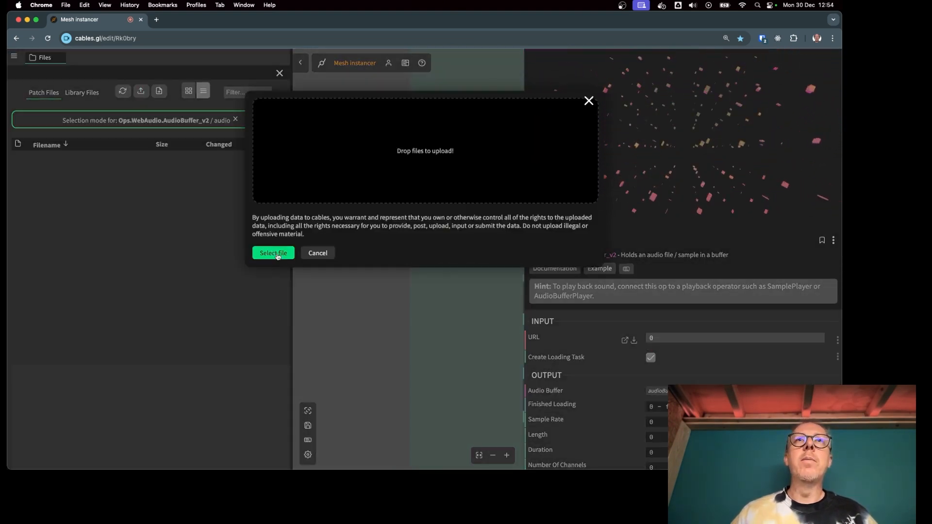
click(317, 160)
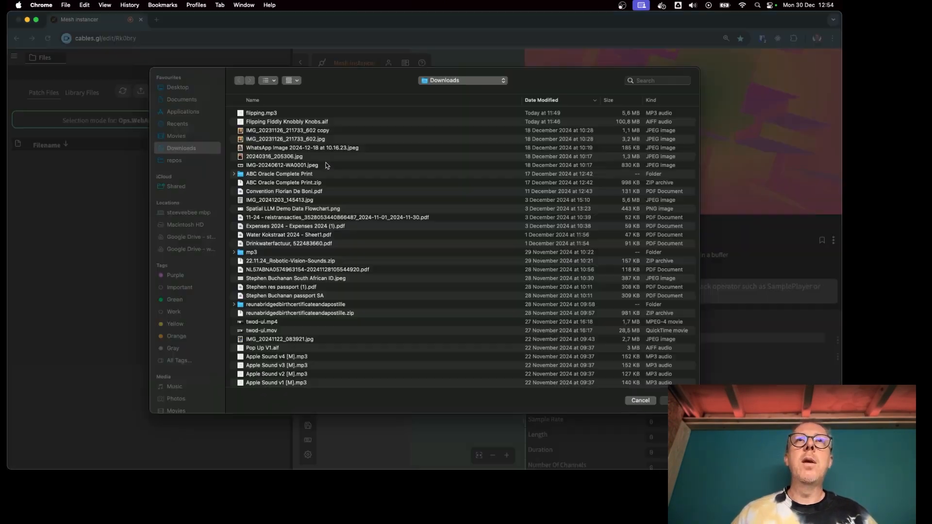
click(261, 114)
click(664, 400)
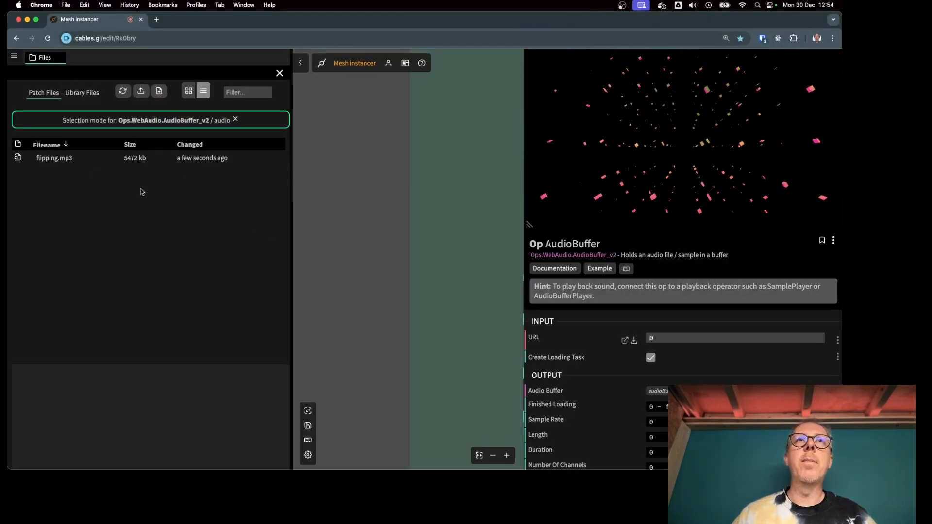
click(76, 163)
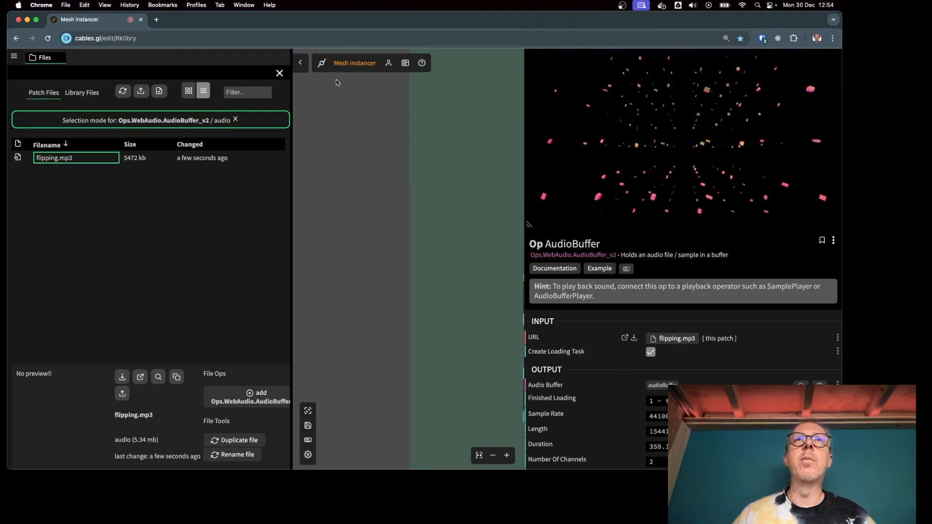
click(299, 63)
click(182, 233)
scroll(182, 233, down, 3)
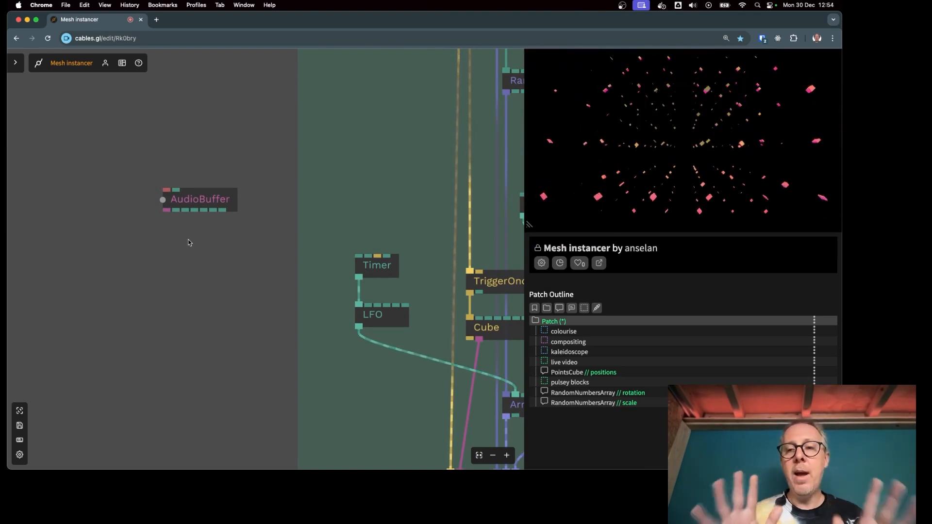
Add an AudioBufferPlayer op fed by the AudioBuffer's Audio Buffer output.
scroll(158, 225, up, 3)
scroll(157, 224, up, 1)
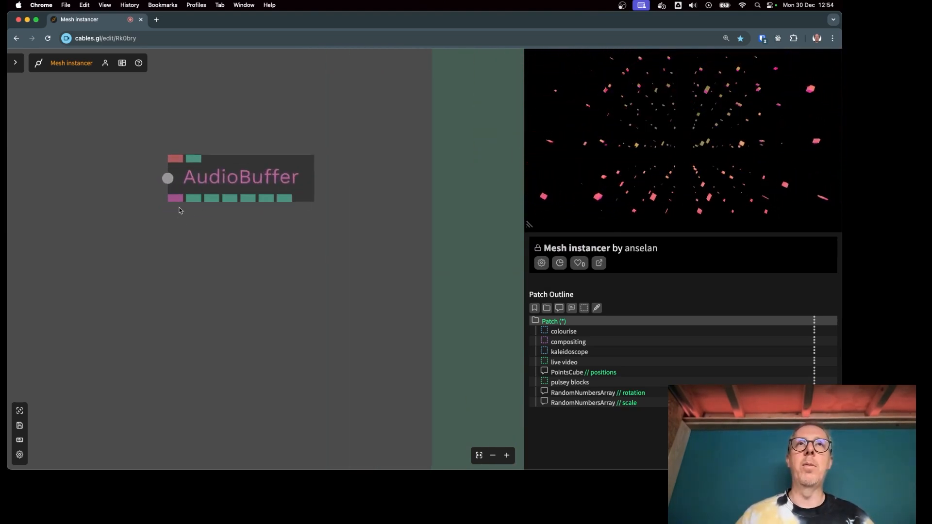
click(185, 192)
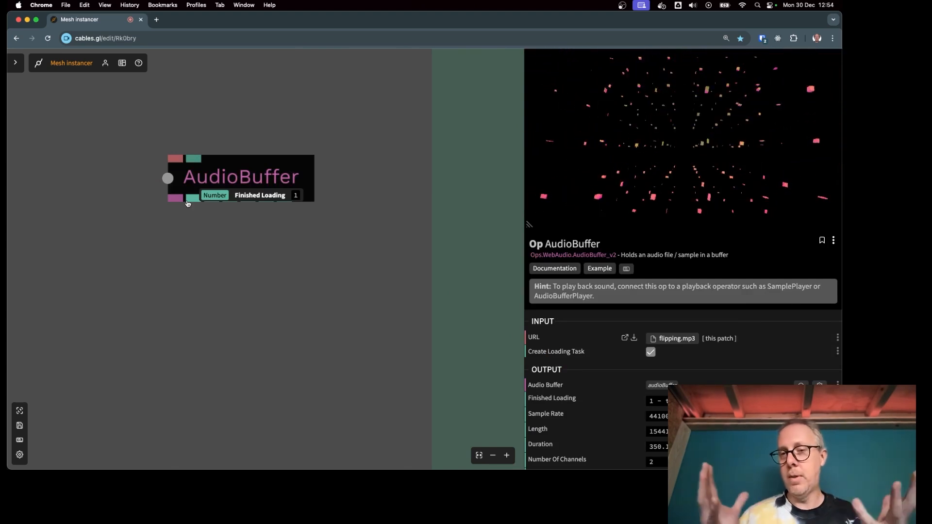
drag(176, 200, 203, 265)
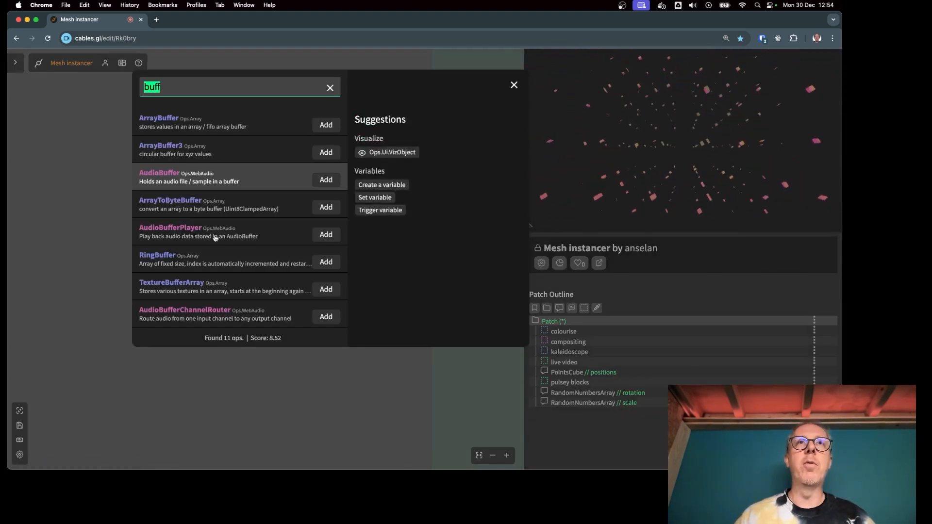
click(326, 235)
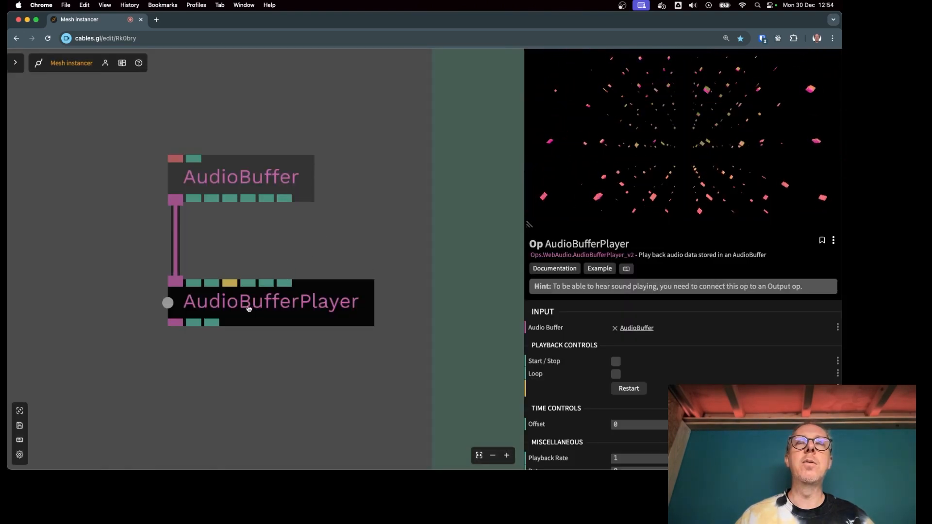
Enable Start / Stop on the AudioBufferPlayer to start playback.
scroll(266, 307, down, 2)
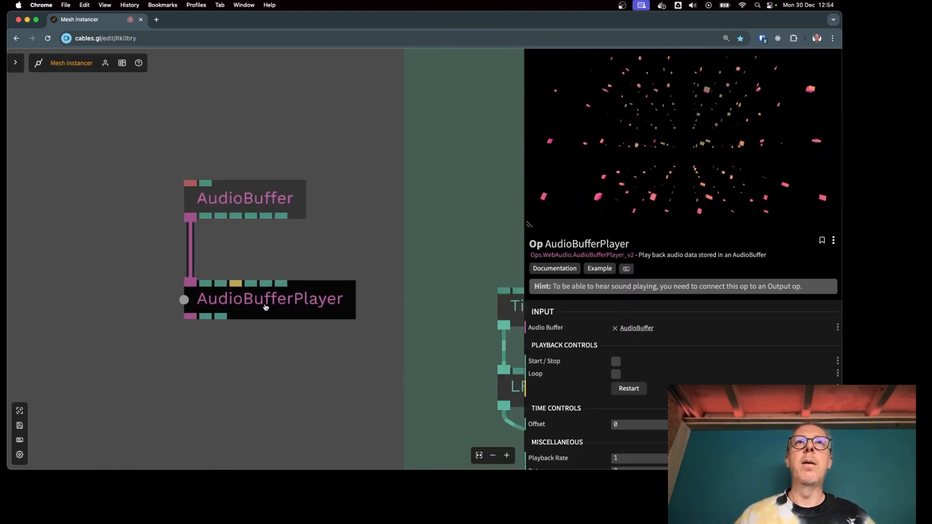
scroll(265, 307, down, 2)
drag(282, 339, 227, 259)
click(227, 227)
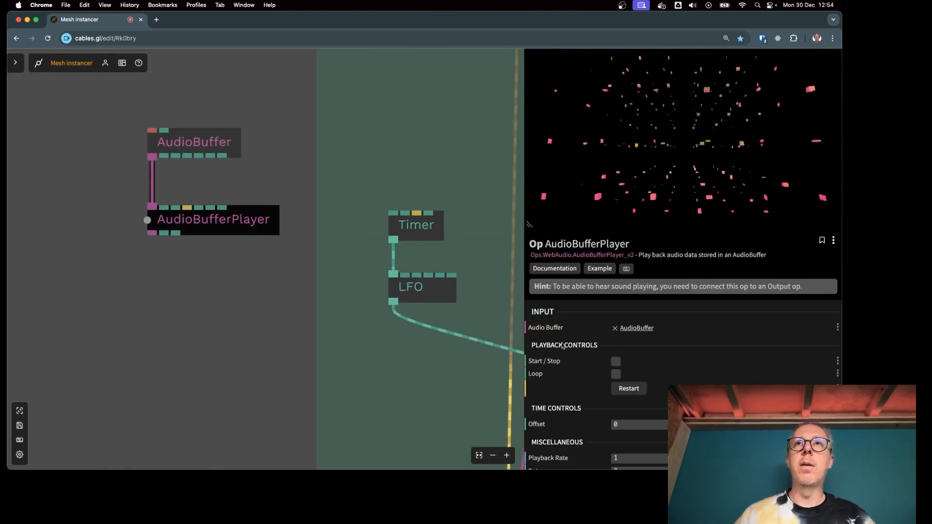
click(616, 361)
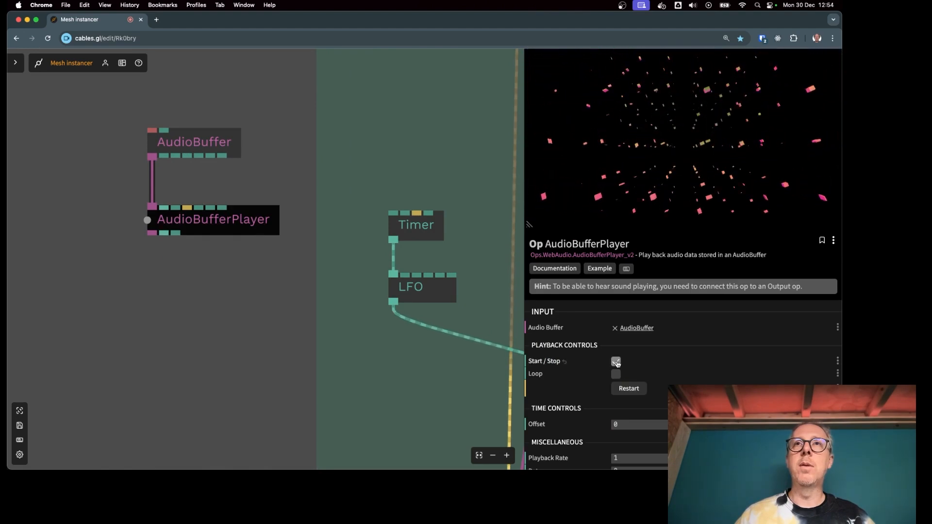
click(245, 246)
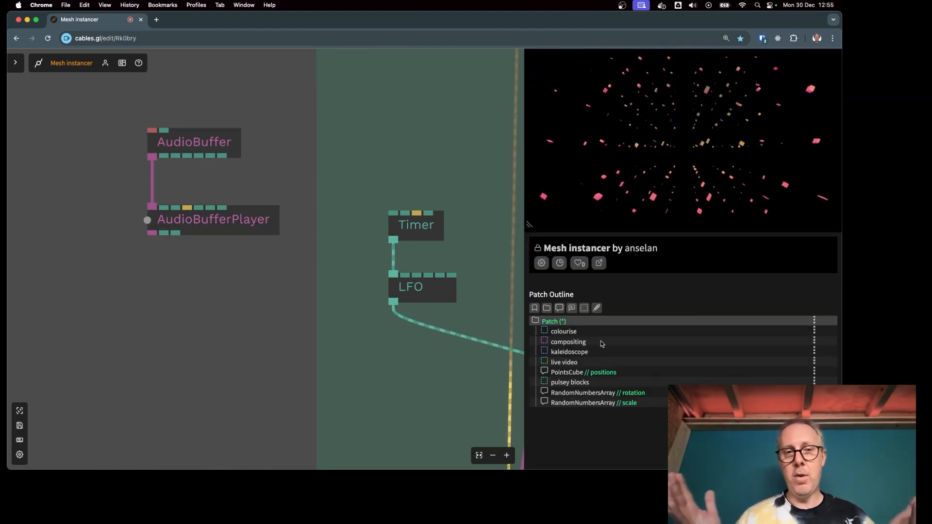
Add a WebAudio Output op below the AudioBufferPlayer, connected to its audio output.
click(160, 221)
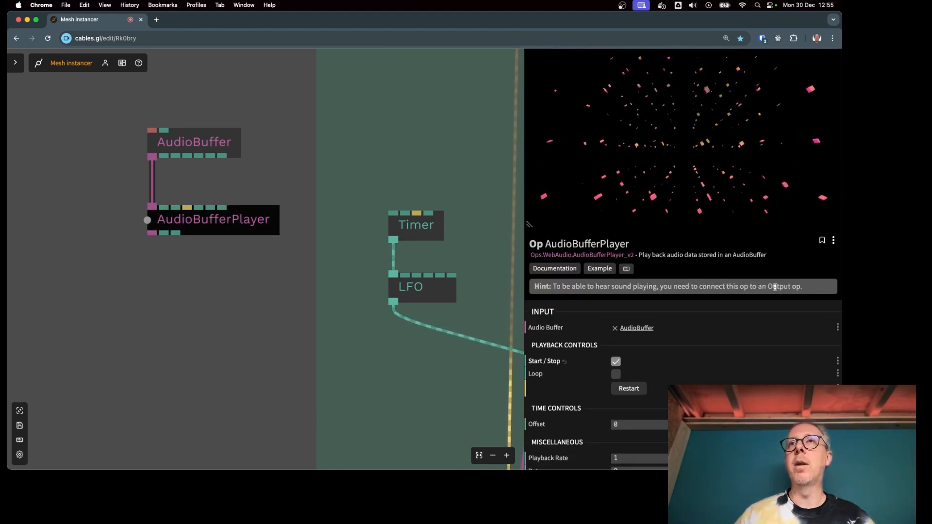
drag(152, 233, 145, 326)
text(outpu)
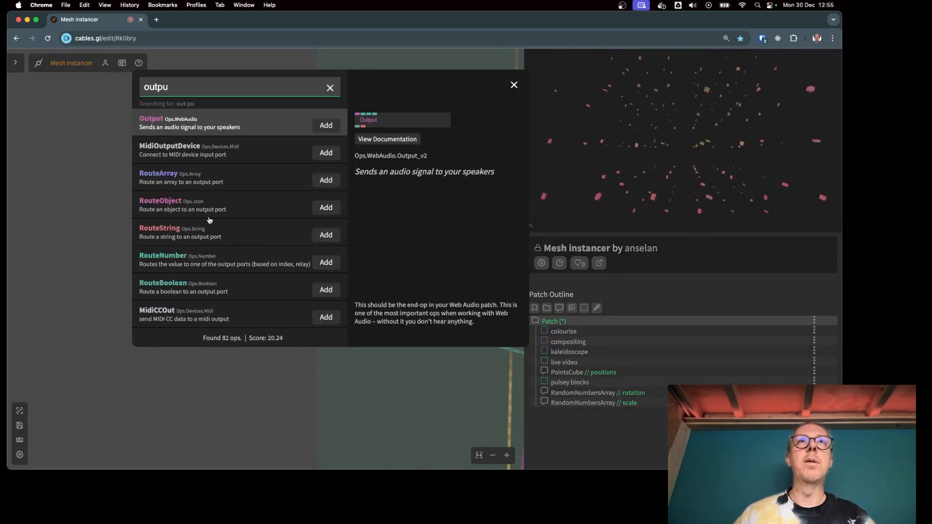
click(325, 125)
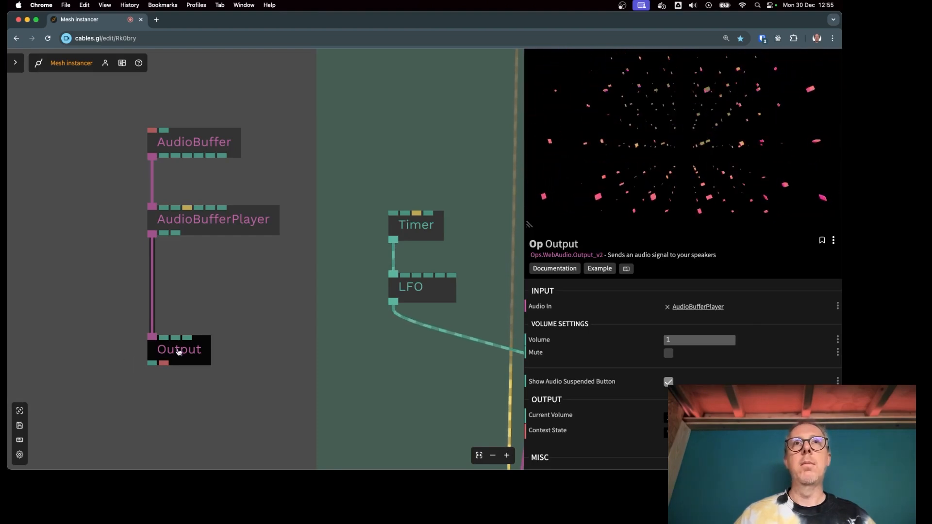
Lower the Output op's volume to 0.292 and mute it.
drag(699, 340, 562, 319)
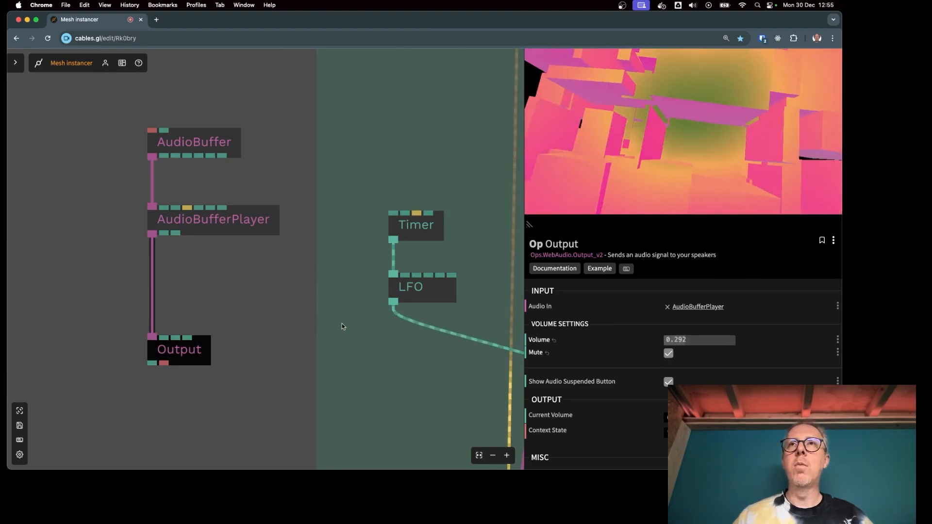
click(123, 309)
scroll(123, 308, down, 5)
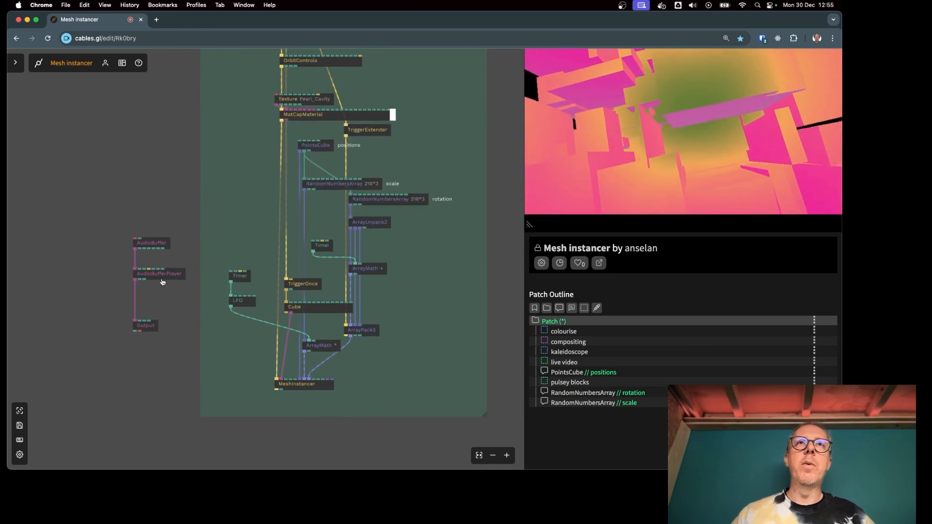
Add an AudioAnalyzer op fed by the AudioBufferPlayer's audio output and place it beside the Output connection.
scroll(158, 277, up, 6)
drag(90, 289, 138, 357)
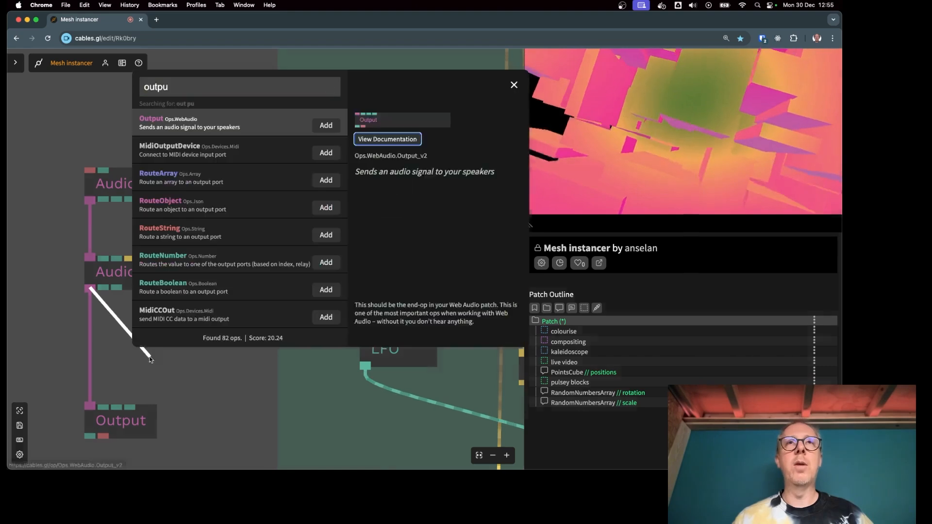
text(audioan)
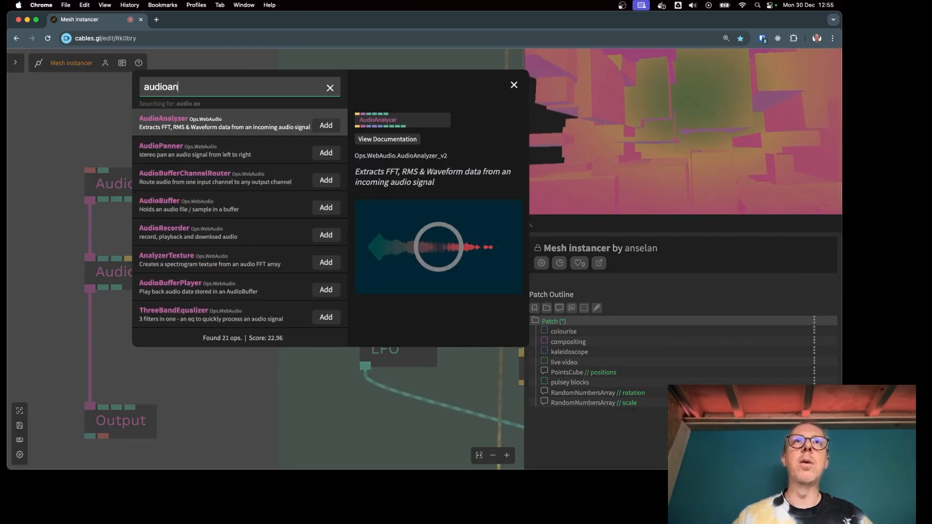
click(324, 126)
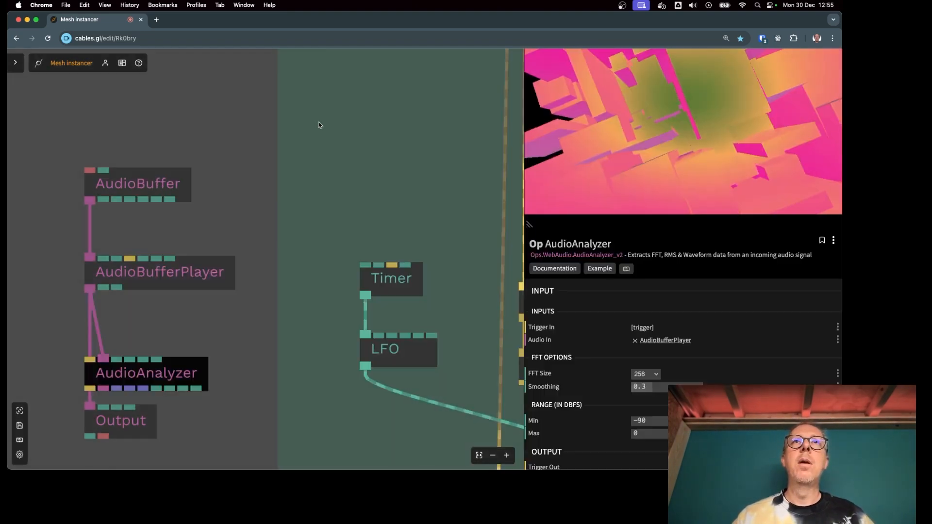
drag(196, 364, 321, 353)
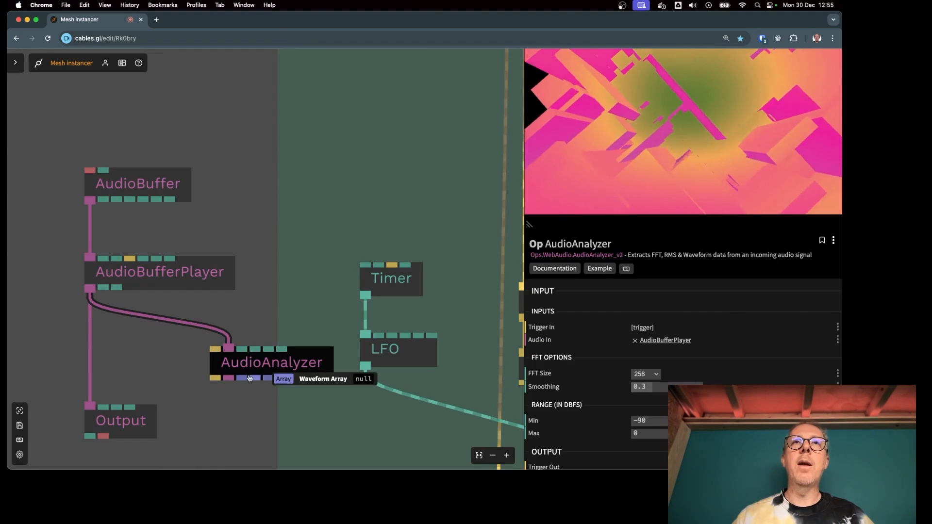
drag(277, 418, 213, 324)
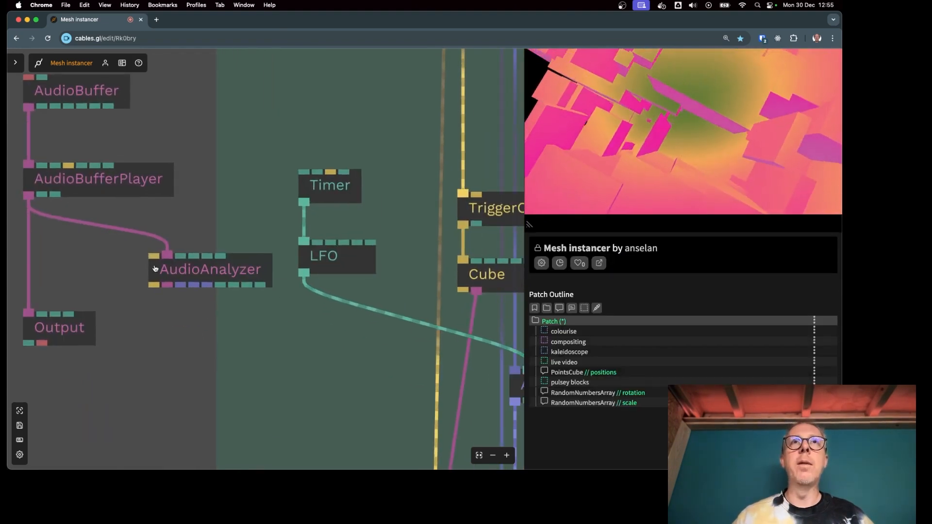
scroll(184, 377, down, 5)
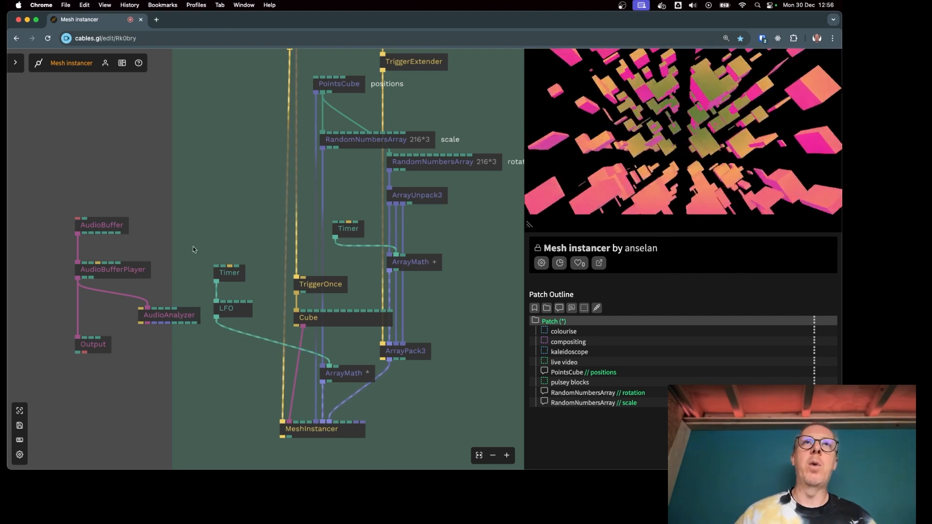
scroll(193, 250, down, 5)
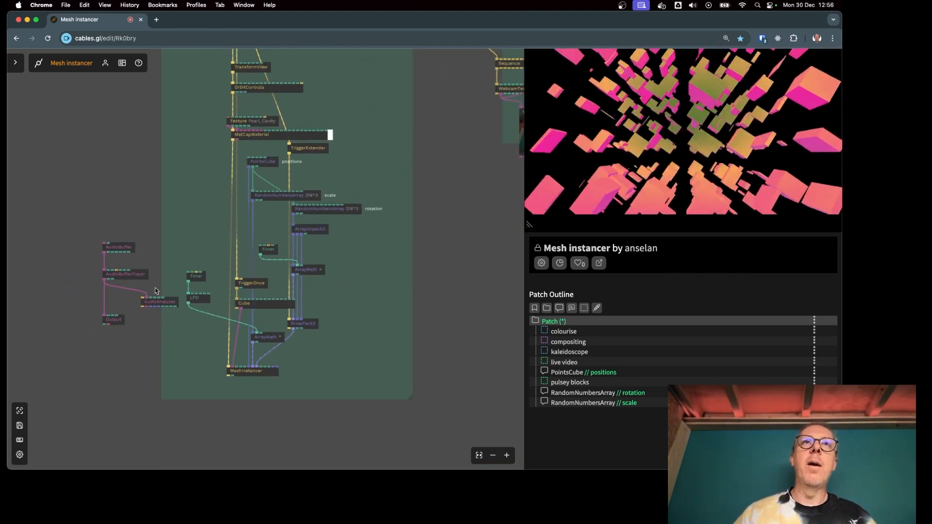
scroll(155, 291, up, 5)
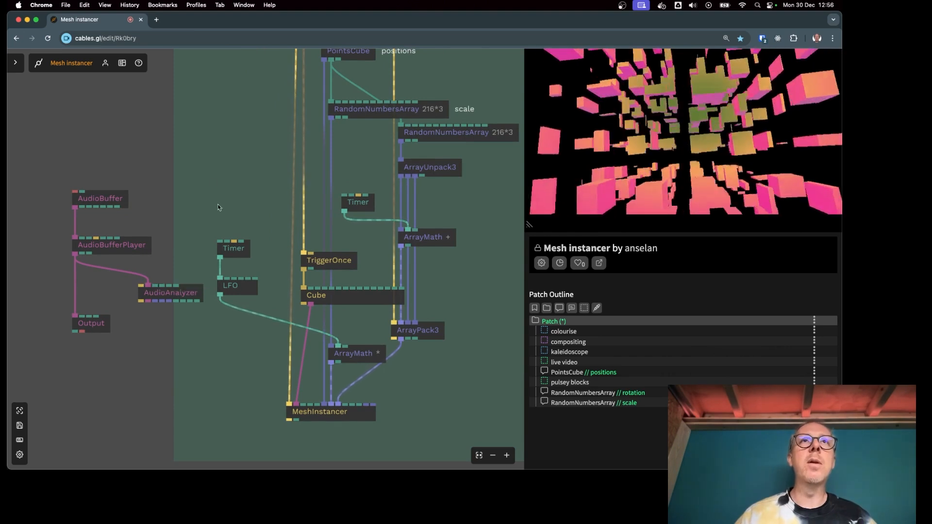
Add a TriggerExtender op fed by the MainLoop's trigger output, placed below the KeyPressLearn ops.
scroll(218, 208, down, 8)
scroll(214, 191, up, 6)
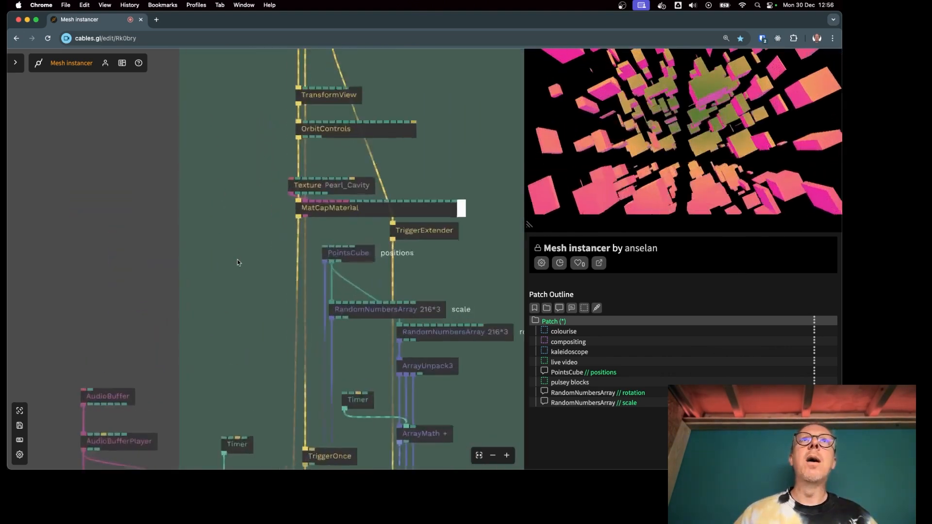
scroll(238, 262, down, 5)
scroll(320, 171, up, 3)
drag(320, 171, 291, 307)
scroll(294, 201, up, 4)
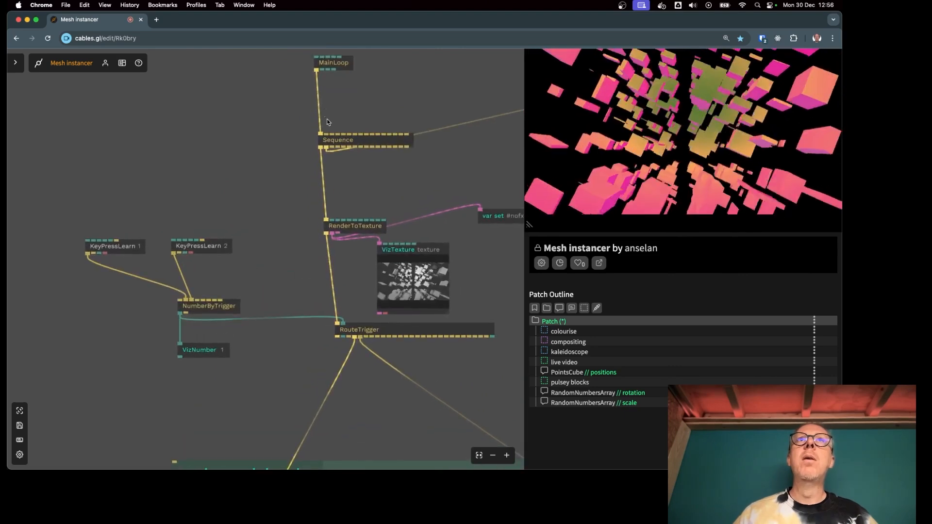
drag(316, 73, 67, 404)
text(trigger)
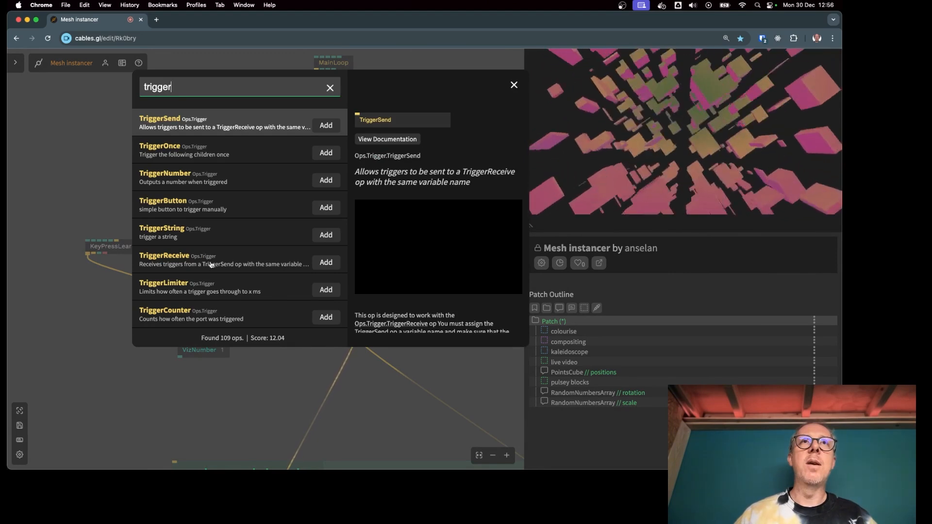
text(ex)
click(326, 127)
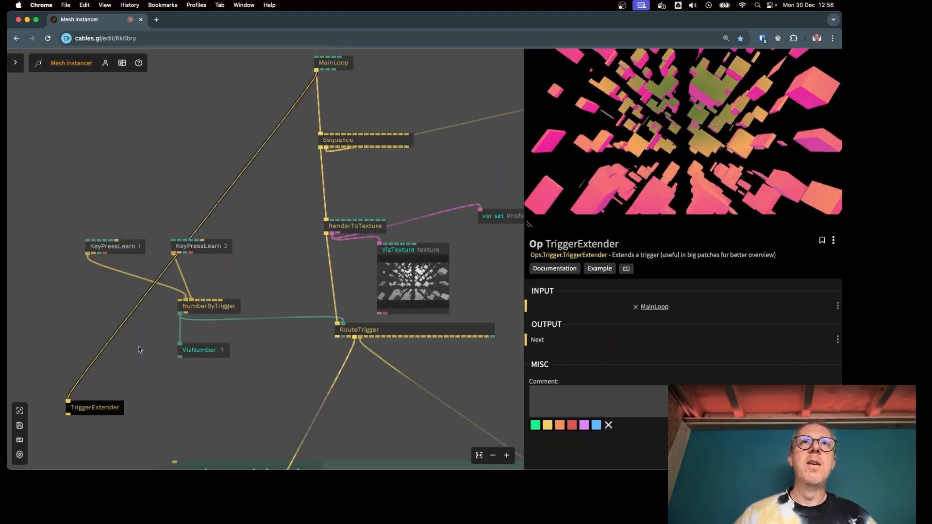
Move the TriggerExtender above the AudioAnalyzer and connect its output to the AudioAnalyzer's Trigger In.
scroll(191, 211, up, 5)
drag(198, 206, 209, 375)
drag(240, 420, 312, 125)
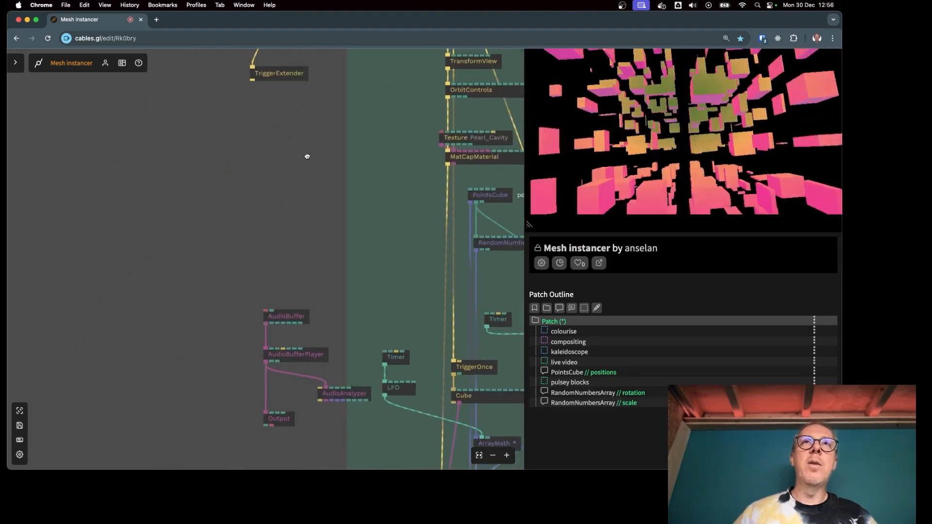
drag(274, 71, 313, 385)
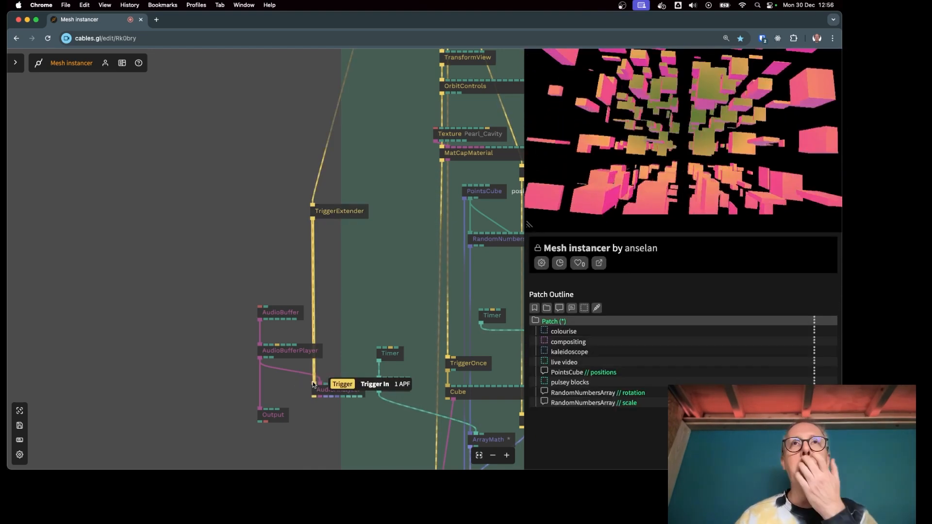
scroll(345, 333, down, 6)
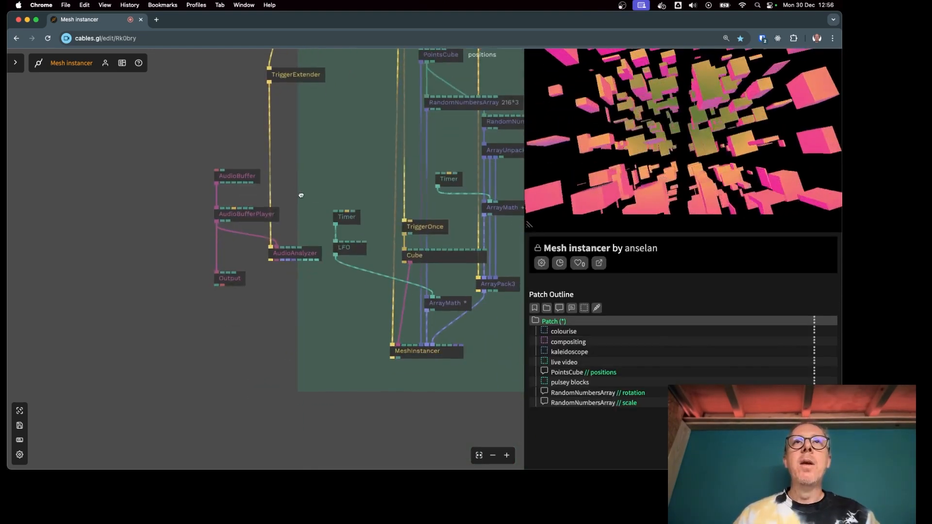
Add a VizArrayGraph op below the AudioAnalyzer, connected to its FFT Array output.
scroll(277, 300, up, 5)
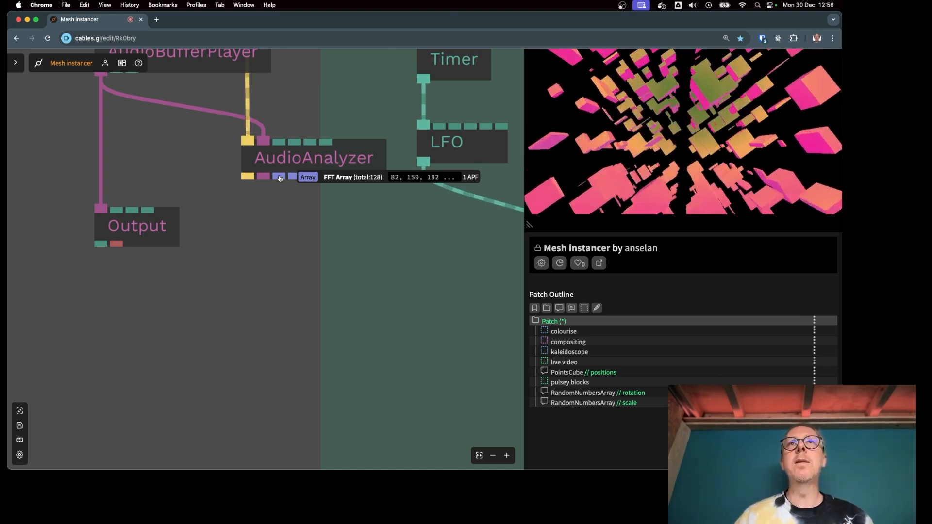
drag(280, 178, 270, 247)
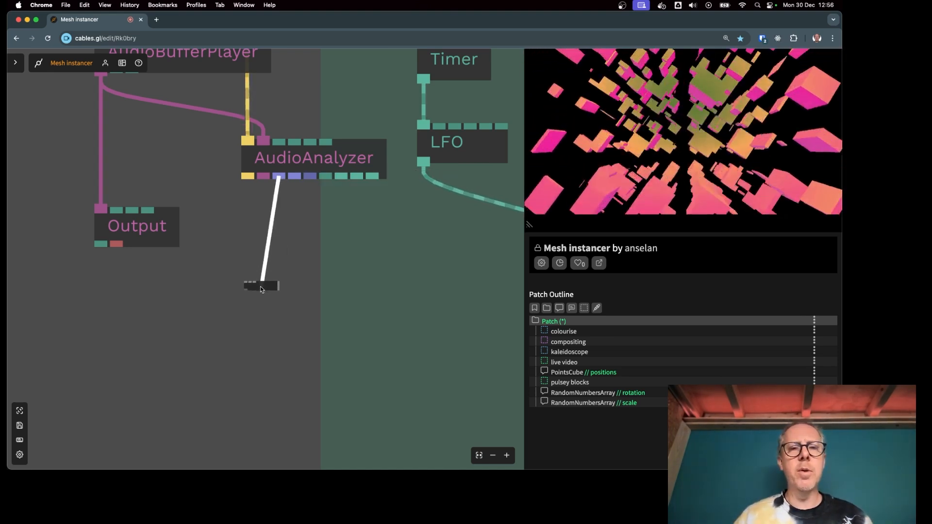
drag(261, 293, 261, 293)
text(vizarra)
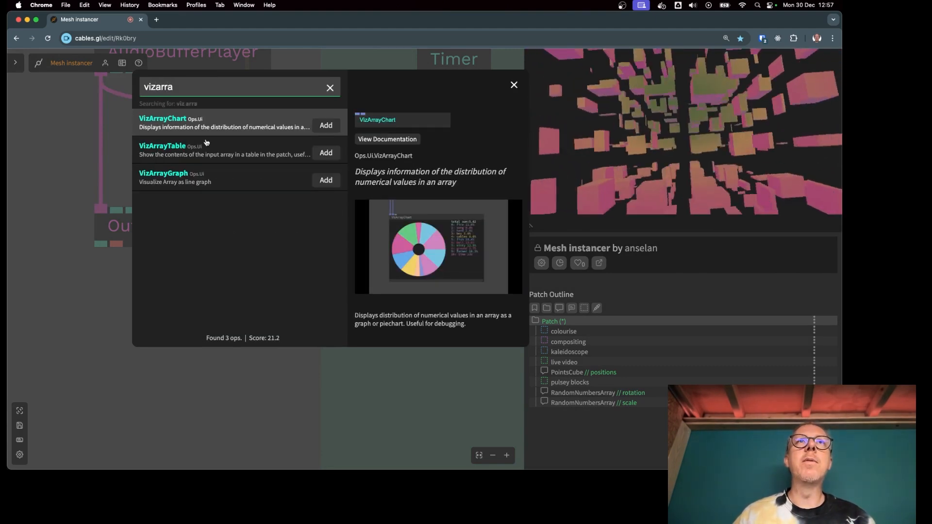
click(222, 156)
click(202, 181)
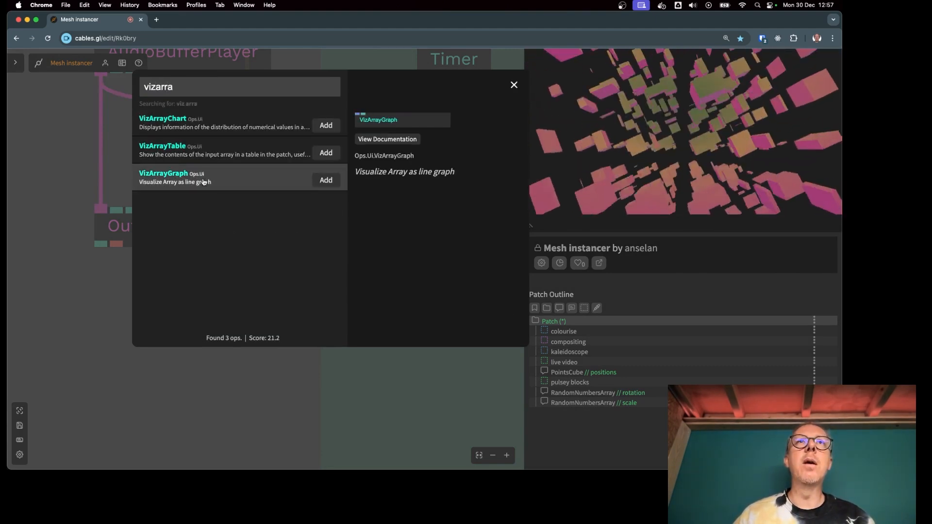
click(322, 181)
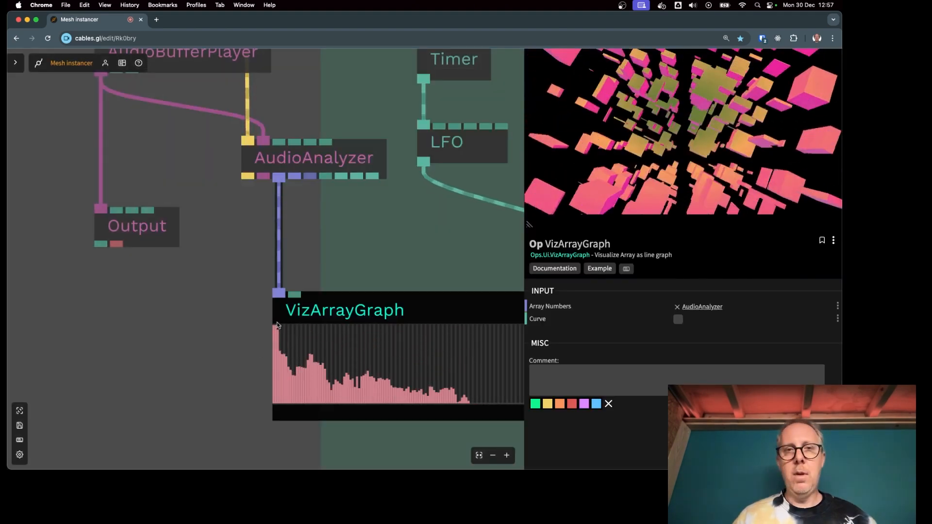
Move the VizArrayGraph down and to the left of the AudioAnalyzer to free the space beneath it.
drag(383, 269, 282, 255)
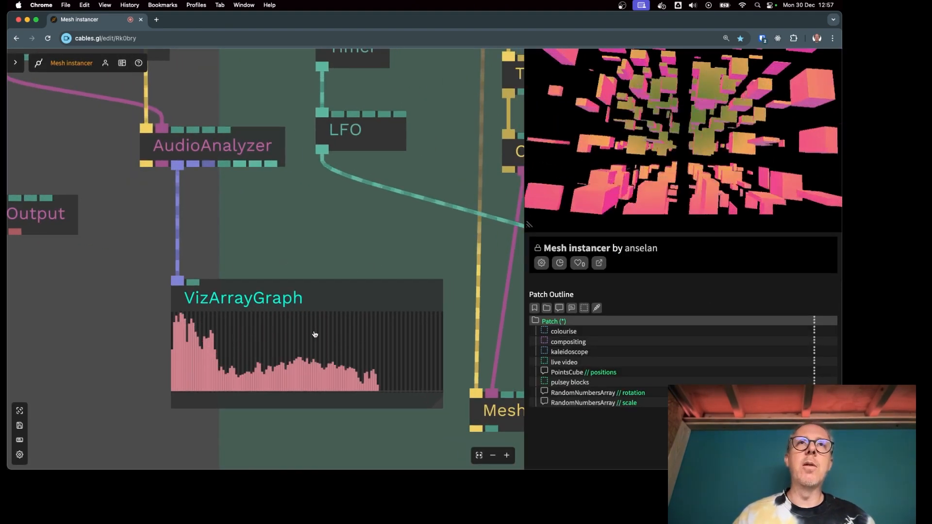
drag(37, 320, 85, 317)
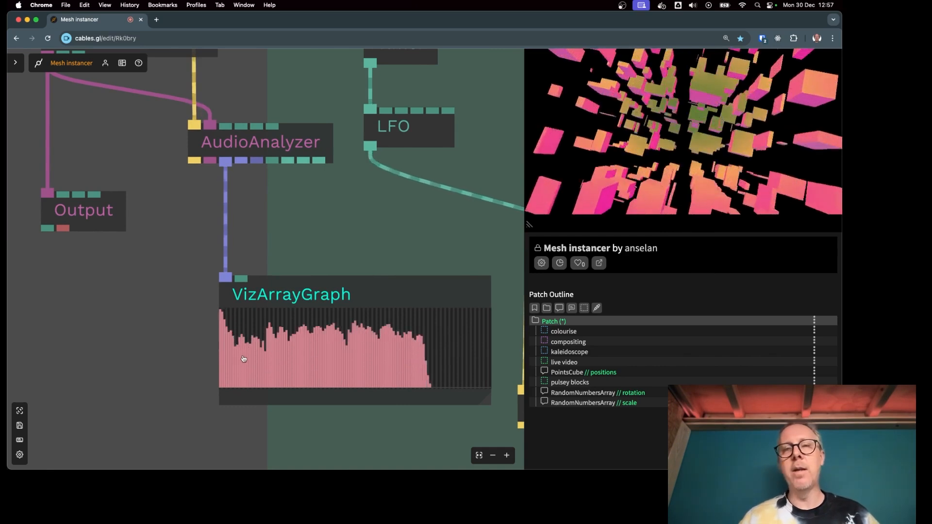
scroll(244, 359, up, 5)
scroll(361, 356, down, 8)
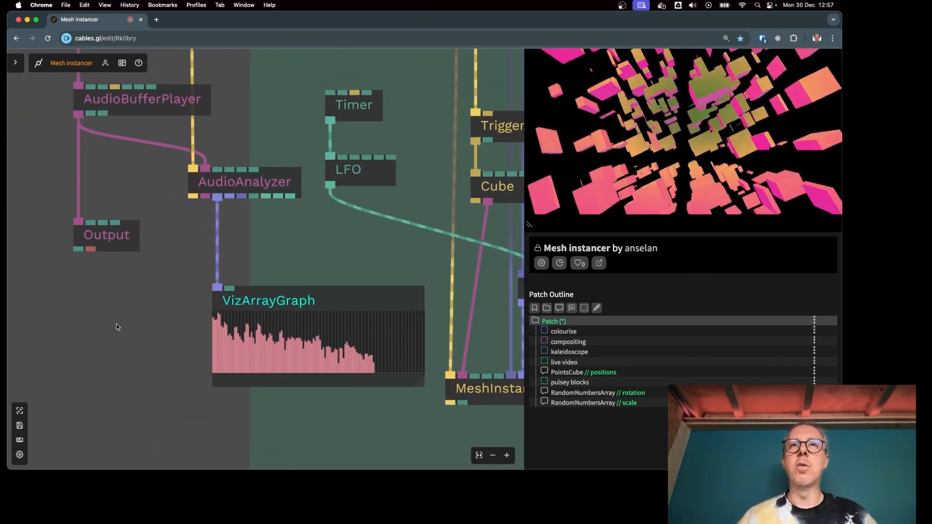
scroll(118, 318, down, 5)
click(146, 258)
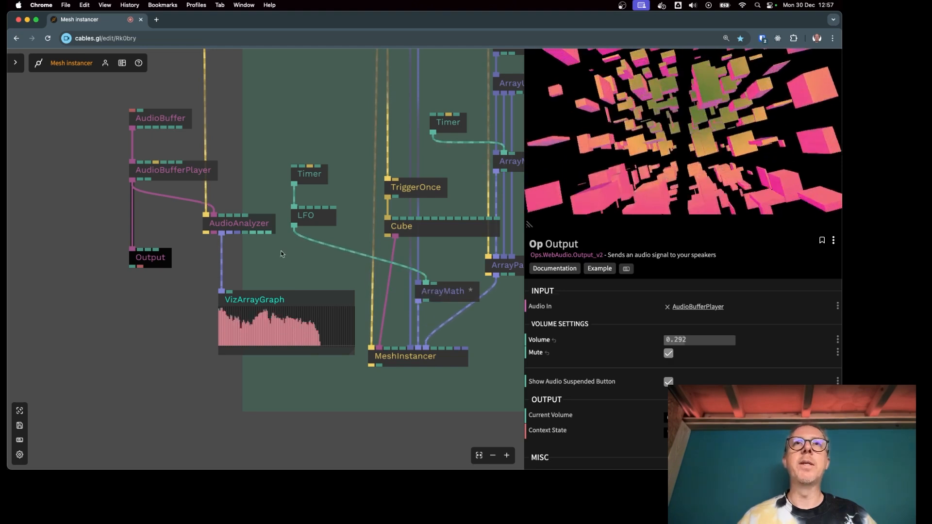
drag(265, 252, 233, 264)
click(252, 296)
drag(251, 296, 204, 320)
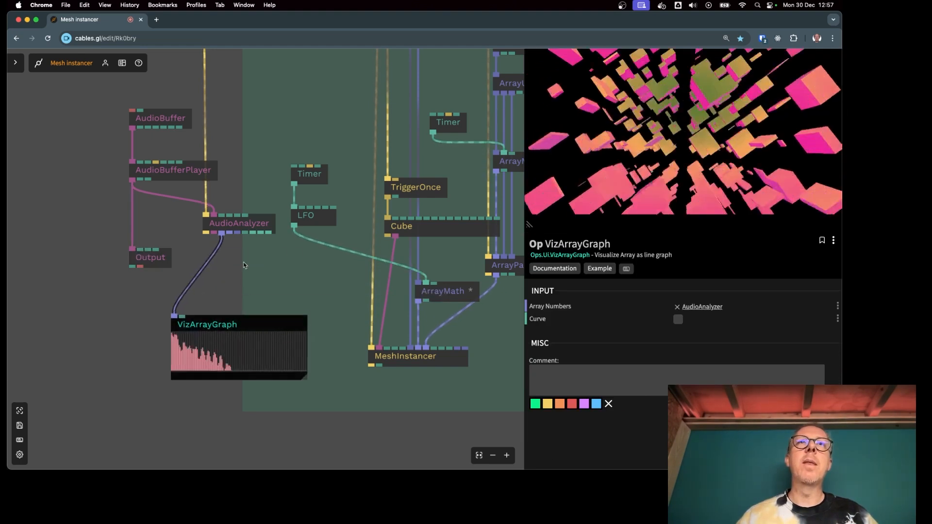
Add a VizGraph op fed by the AudioAnalyzer output just before Average Volume Time-Domain, and move the two graphs apart.
scroll(242, 262, up, 5)
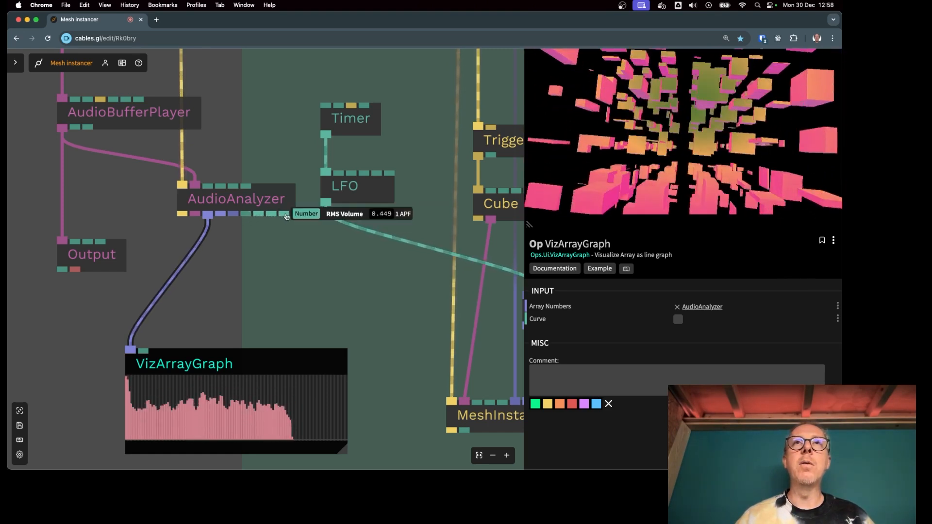
drag(260, 216, 312, 272)
text(vizgr)
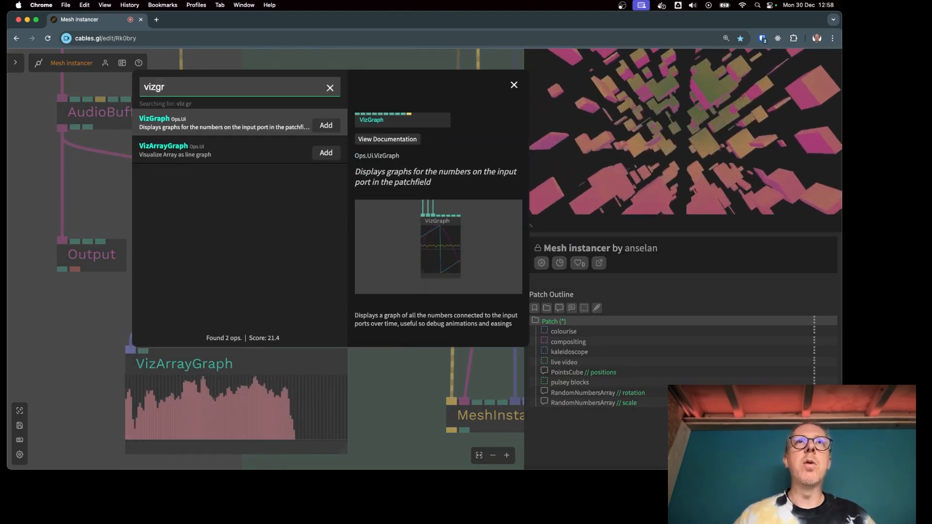
key(Return)
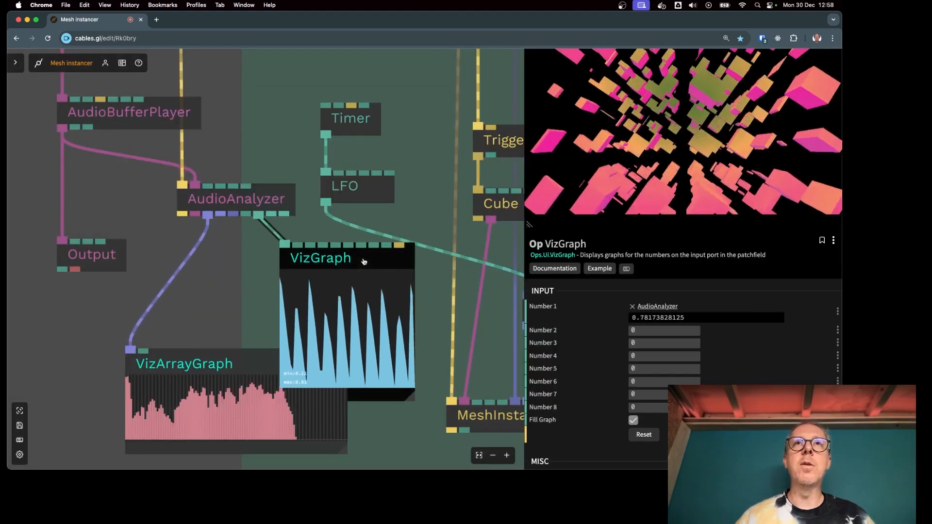
drag(239, 356, 169, 398)
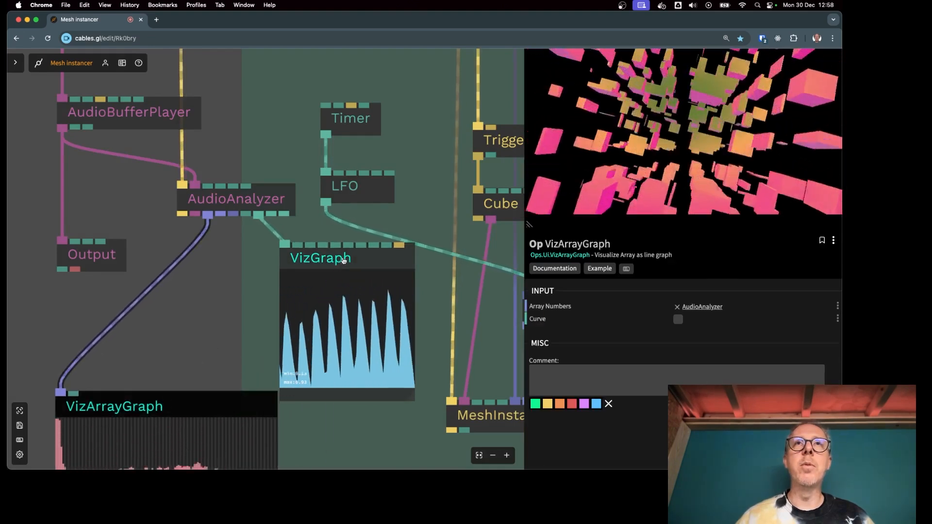
drag(343, 260, 336, 277)
Connect the AudioAnalyzer's Average Volume Time-Domain and RMS Volume outputs to the VizGraph's Number 2 and Number 3 inputs.
drag(271, 214, 290, 261)
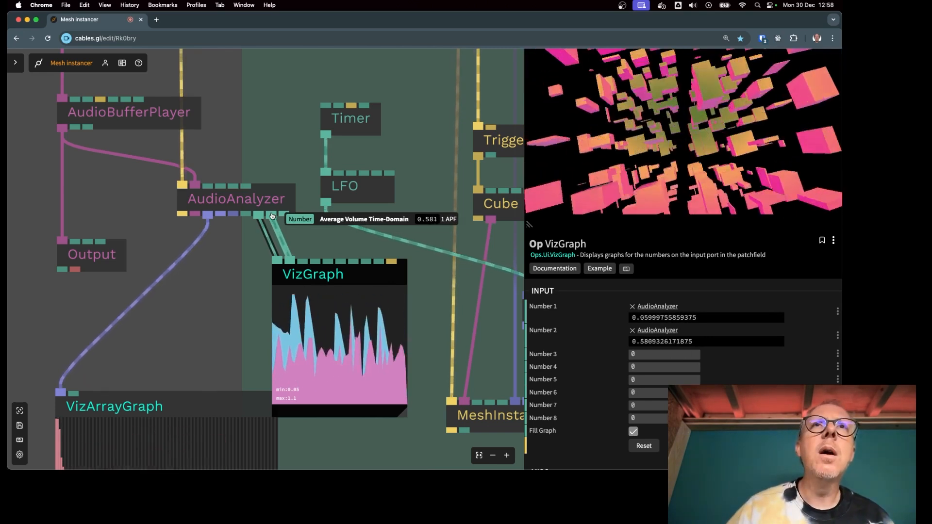
drag(284, 214, 301, 261)
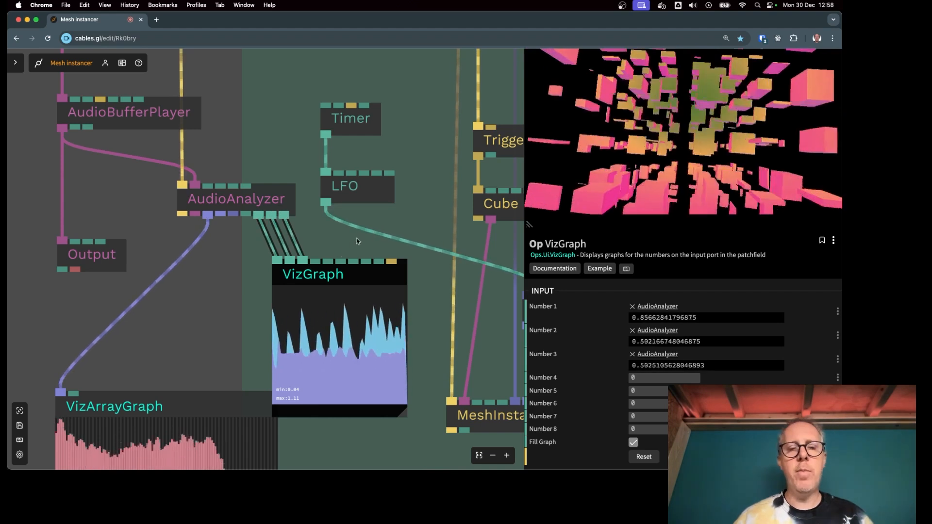
click(357, 241)
Disconnect the LFO from the Number For Math input of the ArrayMath * op above the MeshInstancer.
scroll(356, 241, down, 5)
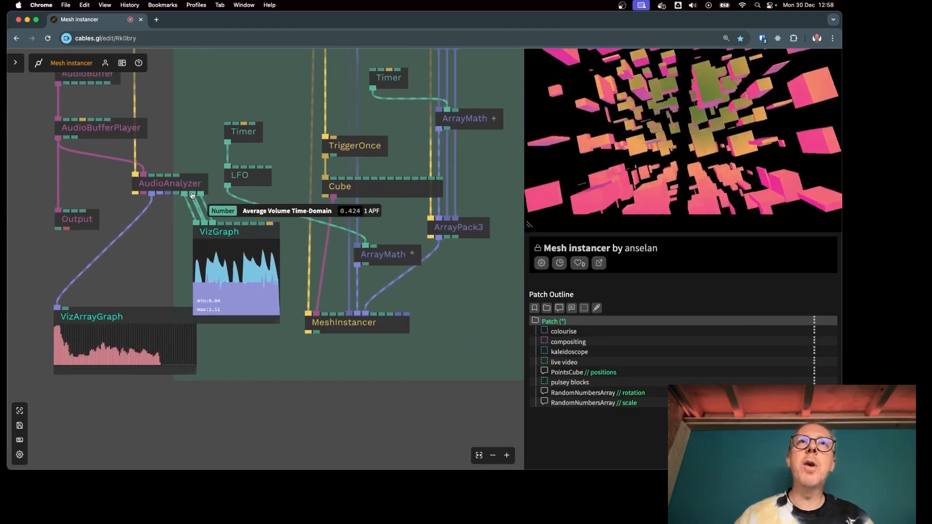
scroll(385, 257, up, 3)
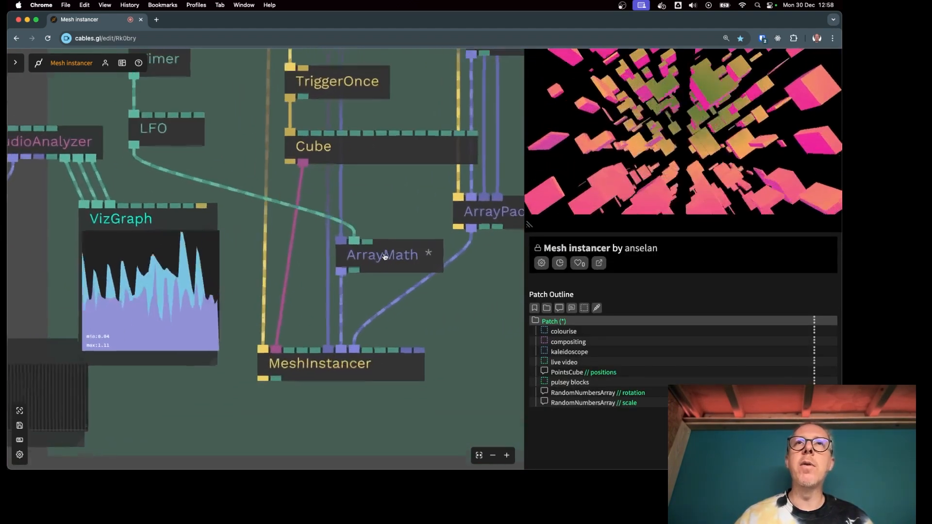
scroll(385, 257, up, 1)
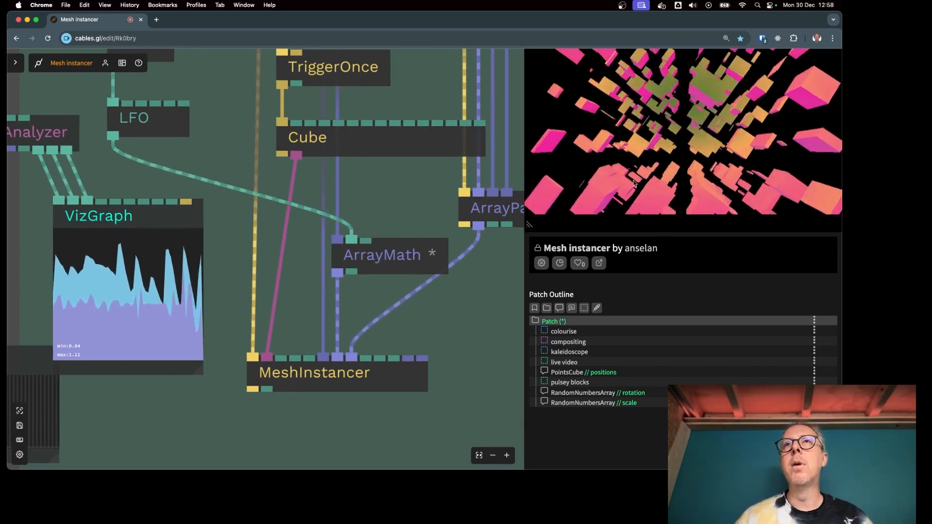
click(380, 253)
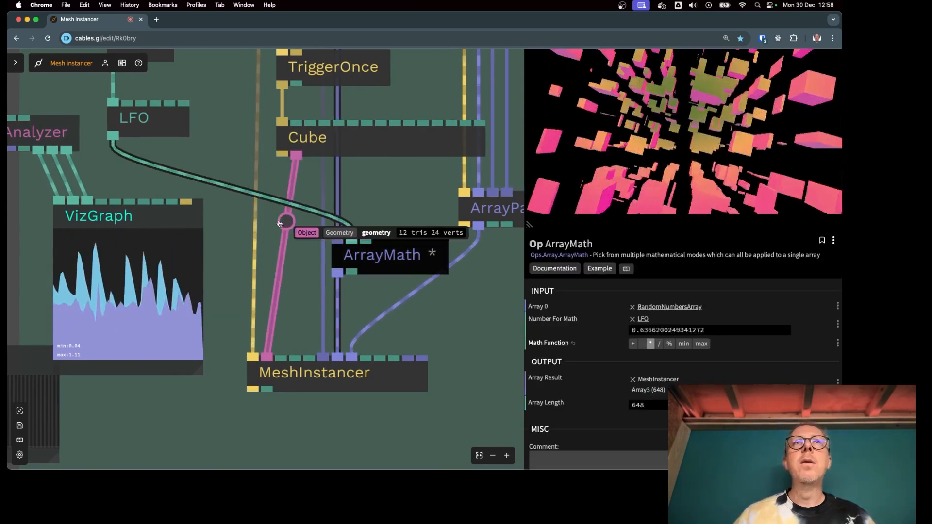
click(248, 204)
key(Escape)
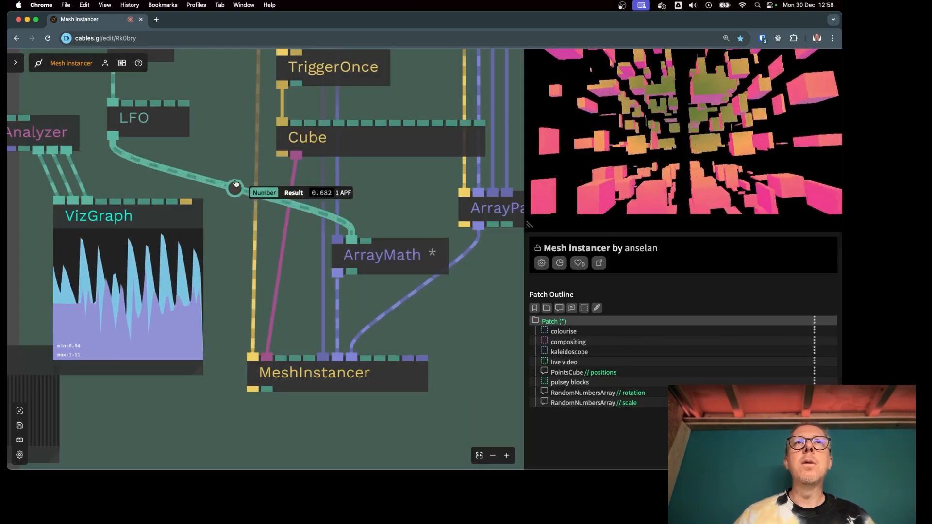
click(402, 245)
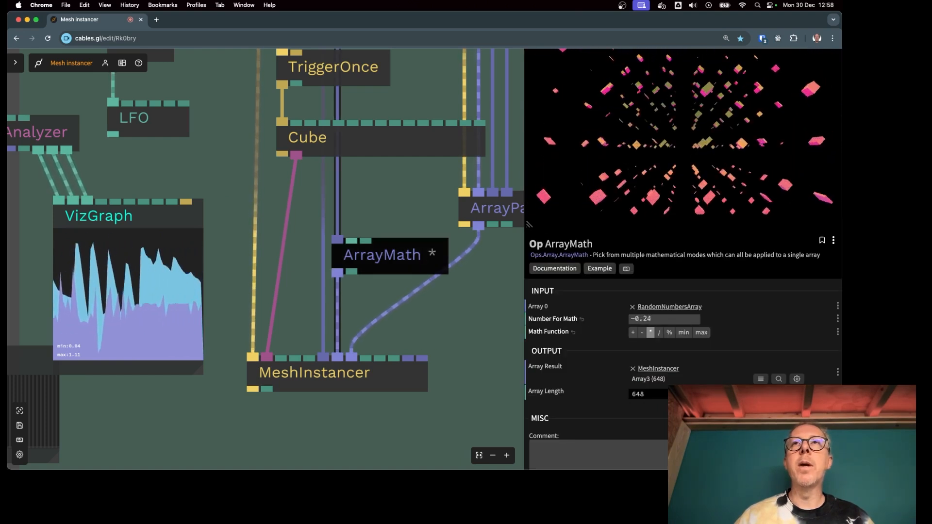
Try 0.66 as the ArrayMath * op's Number For Math, and feed that input from the AudioAnalyzer's Average Volume Time-Domain output.
drag(664, 319, 699, 319)
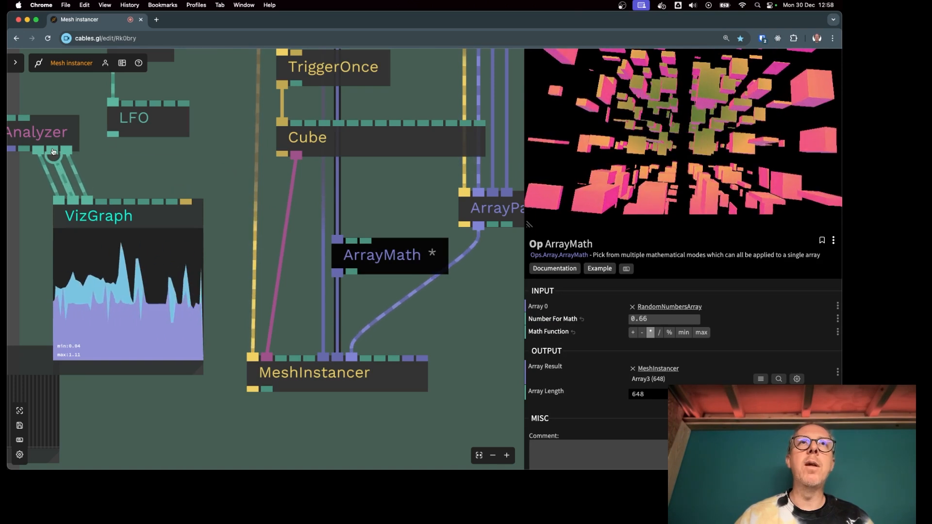
drag(54, 150, 356, 240)
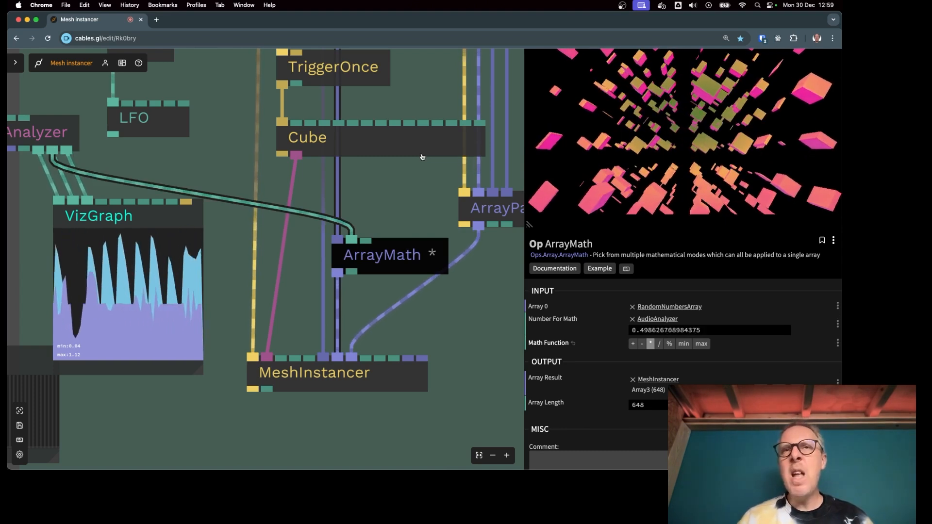
drag(396, 261, 396, 265)
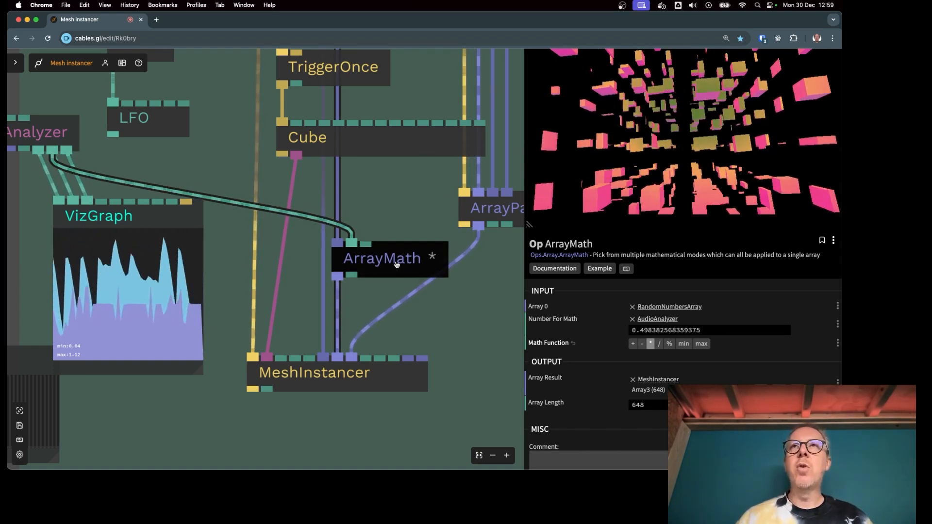
Insert a MapRange op into the connection between the AudioAnalyzer and ArrayMath *, and place it just above ArrayMath.
click(233, 203)
text(mapra)
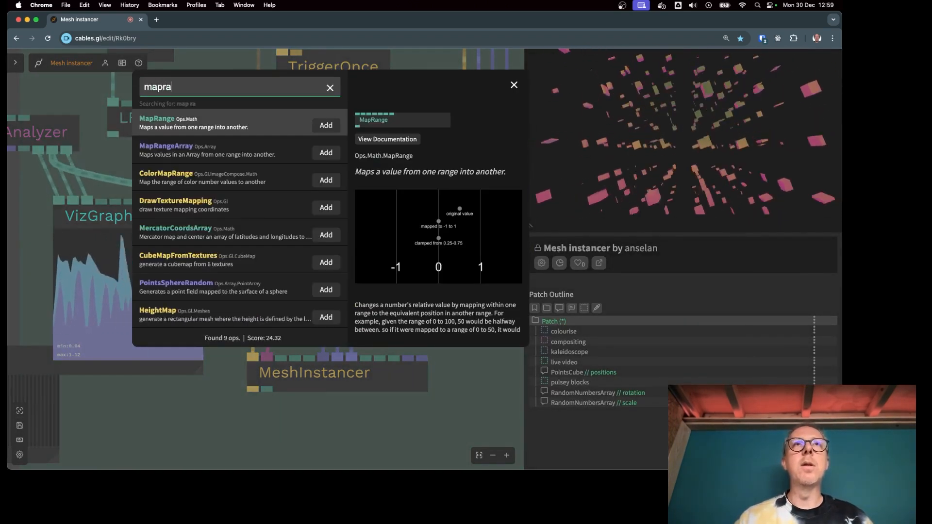
click(325, 126)
drag(278, 311, 273, 191)
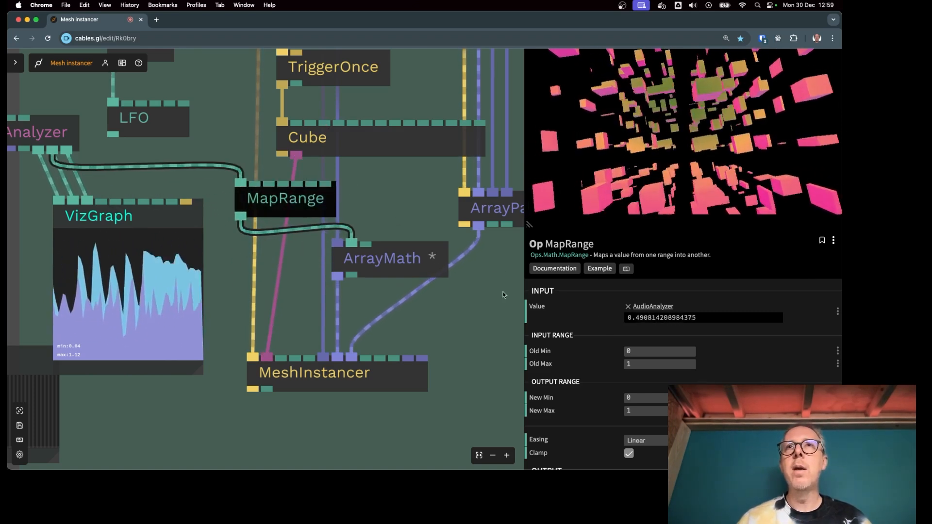
click(393, 261)
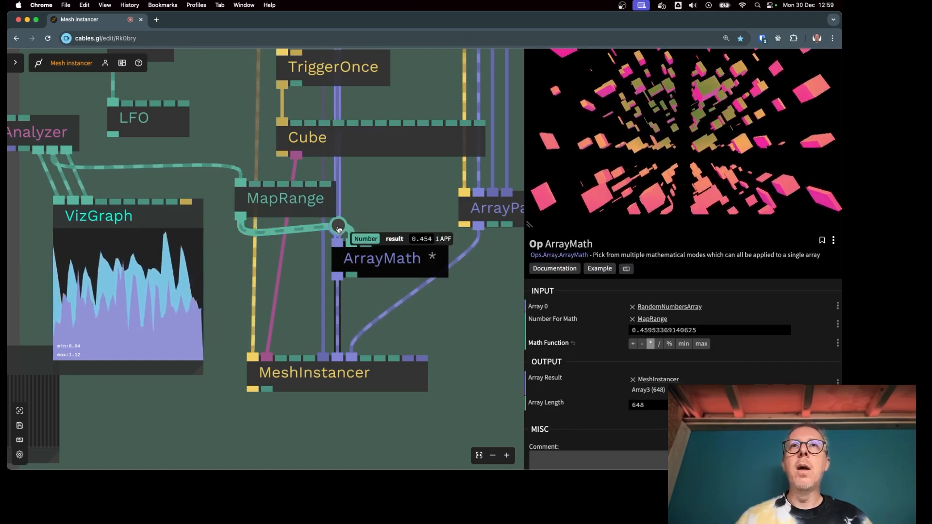
Set the MapRange op's output range to New Min 0.1 and New Max 2.
click(298, 203)
click(645, 397)
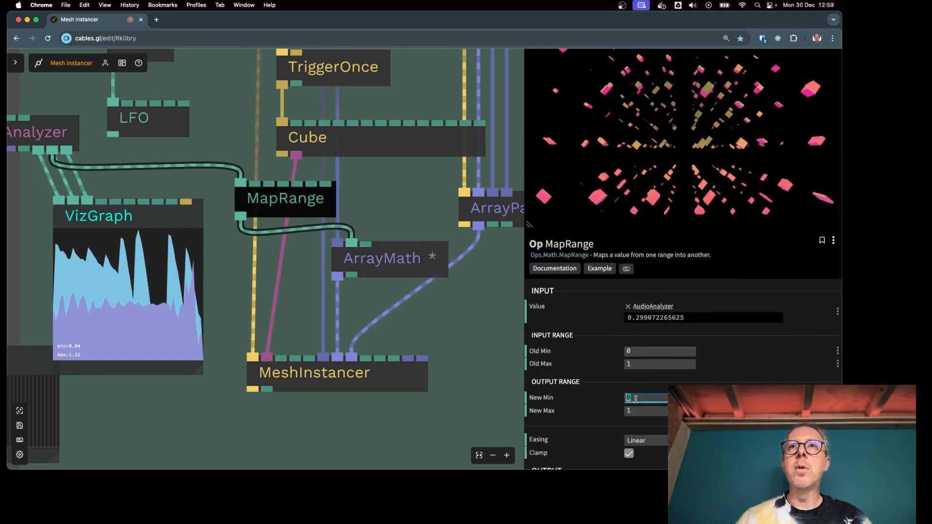
text(0.1)
key(Tab)
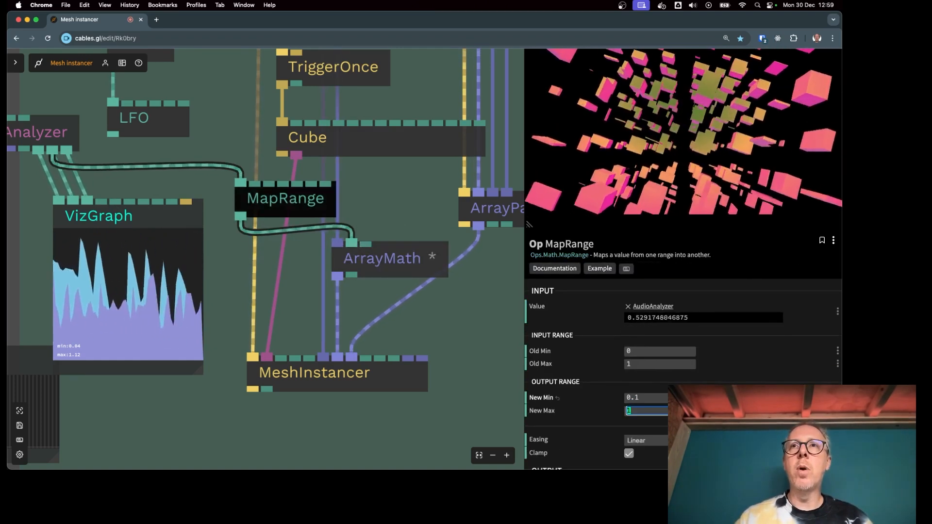
text(2)
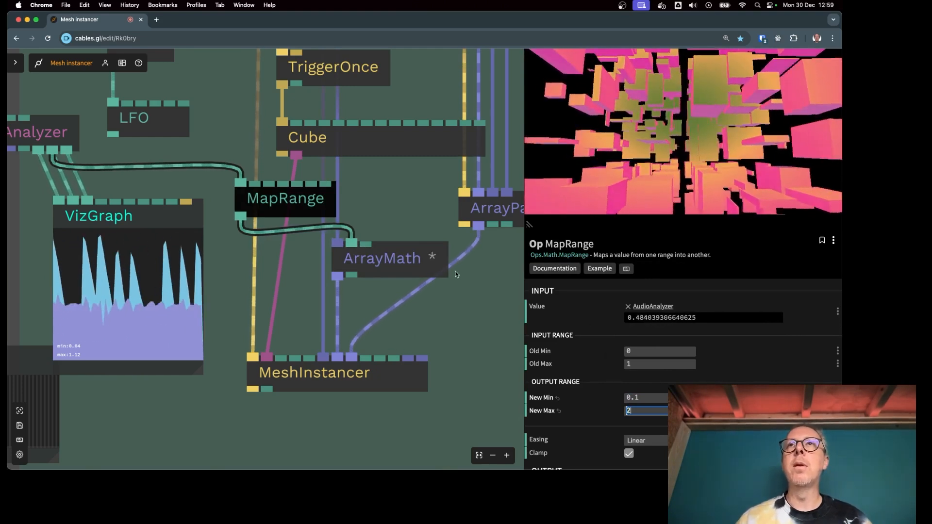
Feed the MapRange op's Value from the AudioAnalyzer's Average Volume output instead of the time-domain volume.
drag(55, 162, 36, 152)
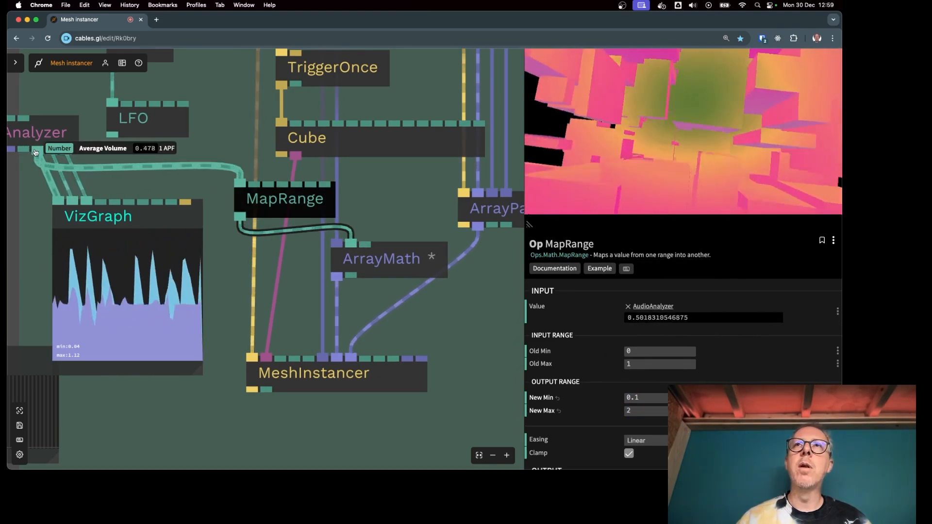
scroll(136, 346, down, 5)
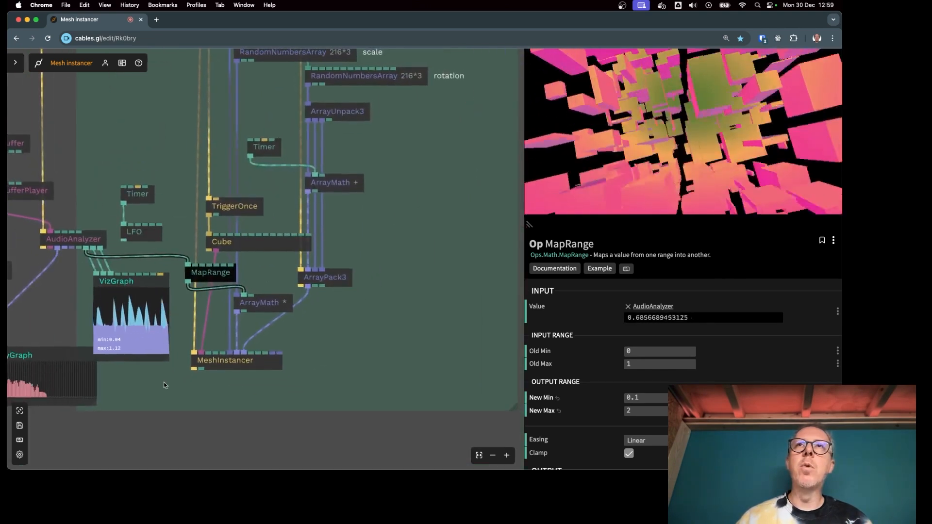
drag(168, 380, 363, 332)
drag(62, 285, 189, 278)
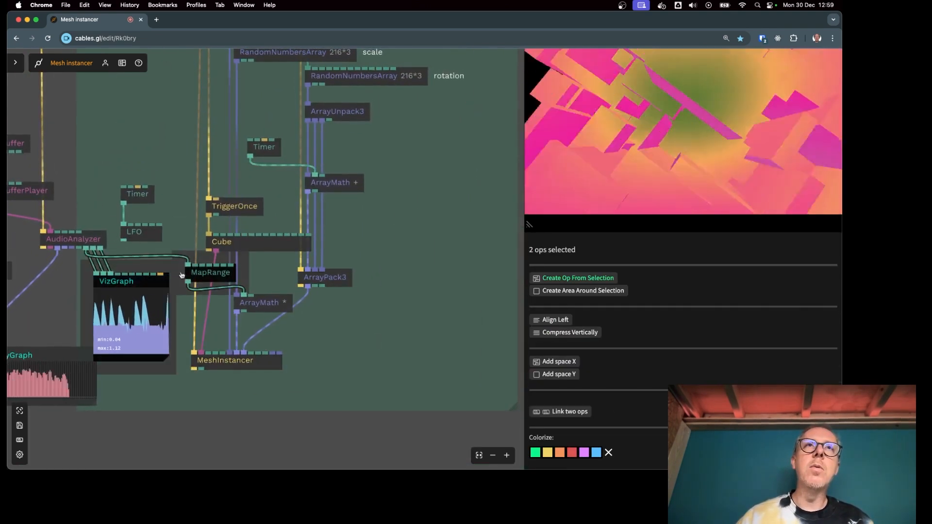
drag(69, 160, 209, 165)
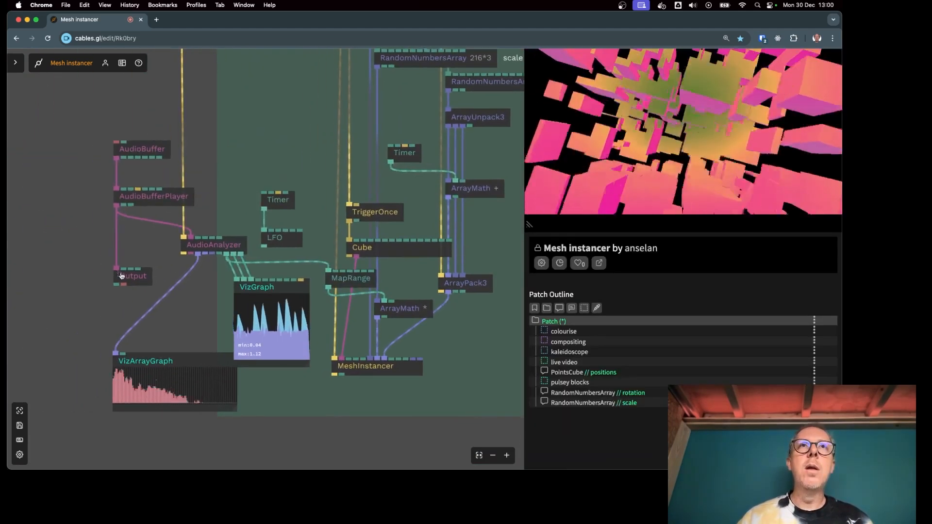
Try the audio Output op unmuted at a volume of 0.471, and mute it again.
click(132, 276)
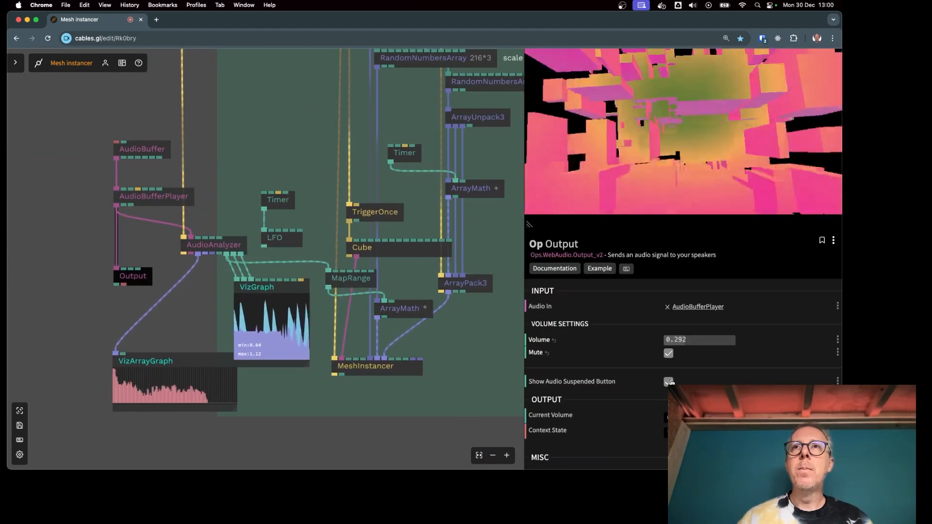
click(669, 353)
mouse_move(690, 339)
mouse_down()
mouse_move(723, 339)
mouse_move(671, 340)
mouse_up()
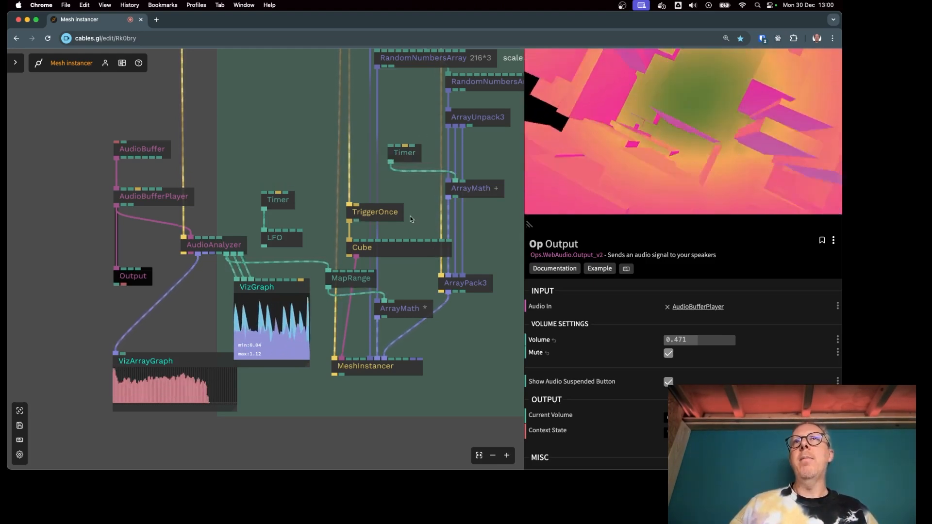
mouse_move(653, 127)
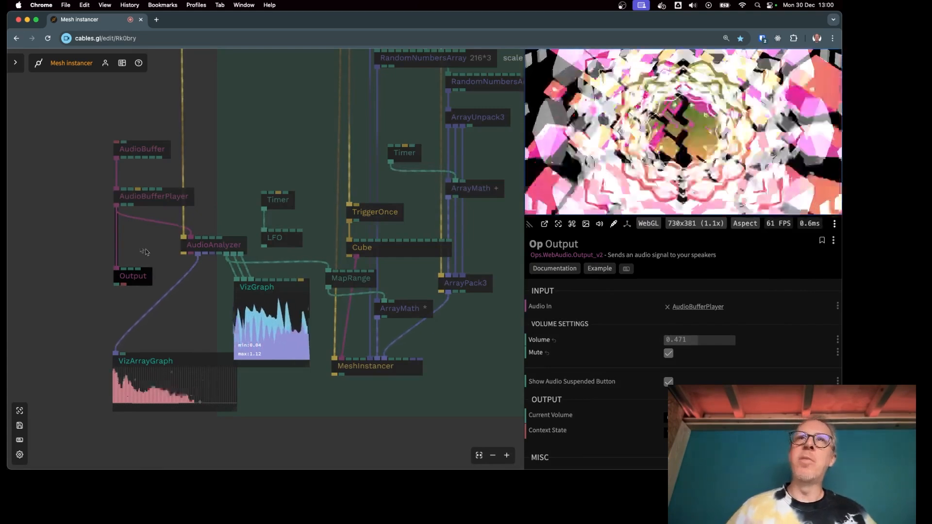
click(213, 299)
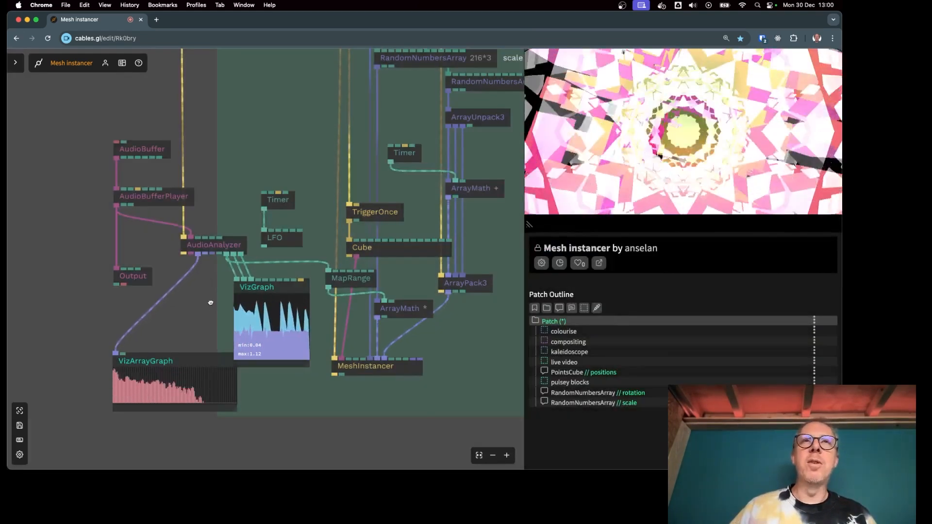
Add an ArrayGetNumber op fed by the AudioAnalyzer's FFT Array output, and place it below the VizArrayGraph and VizGraph.
drag(210, 301, 226, 191)
mouse_move(269, 157)
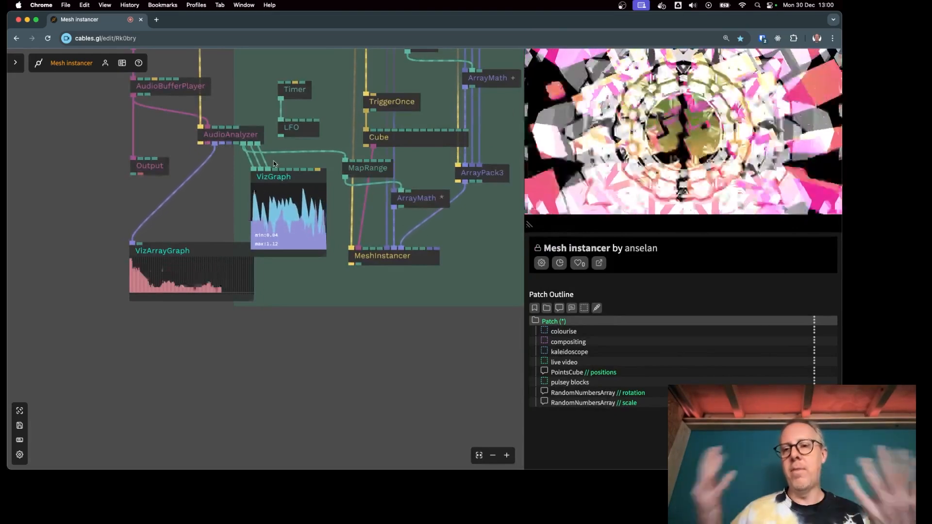
mouse_move(215, 145)
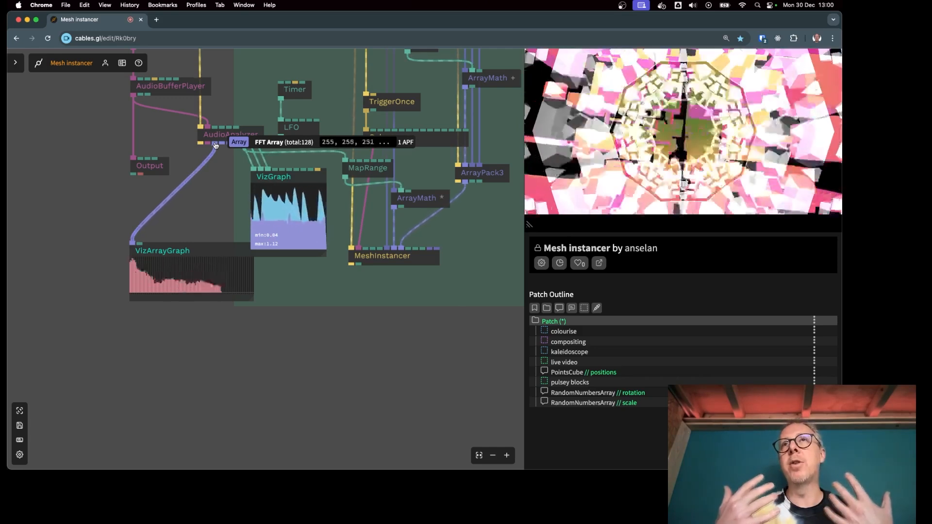
drag(215, 144, 275, 364)
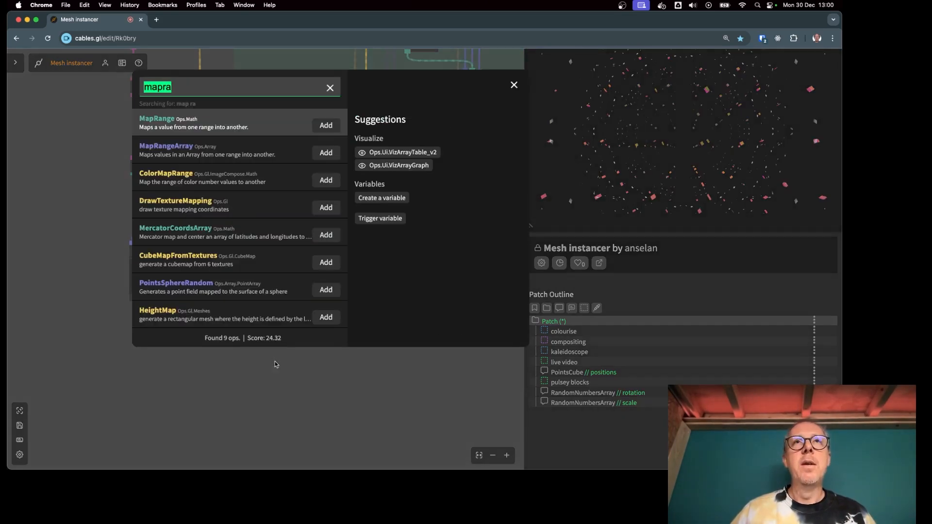
text(array)
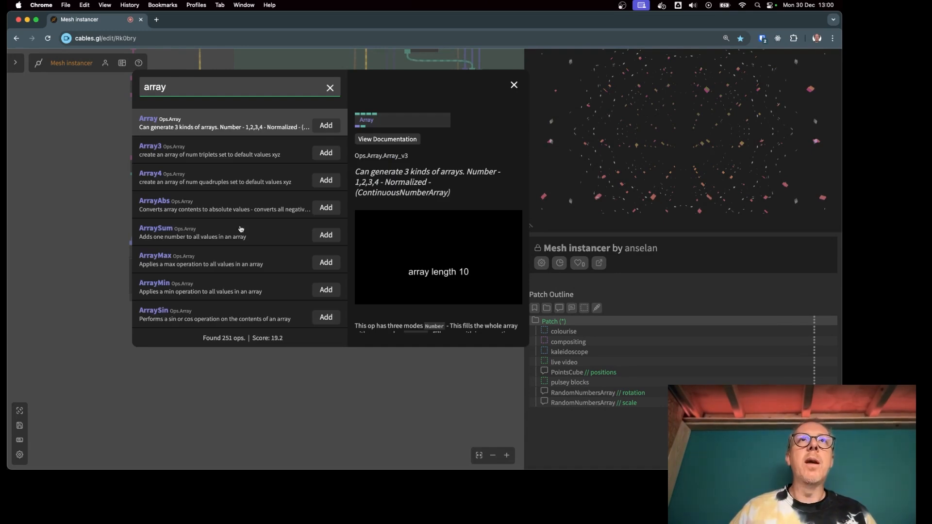
scroll(241, 229, down, 6)
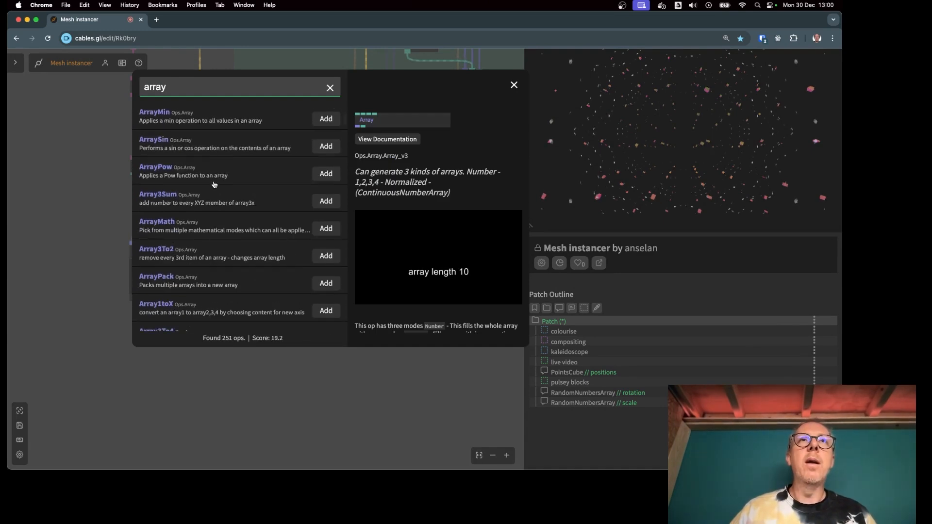
scroll(218, 291, down, 1)
text(number)
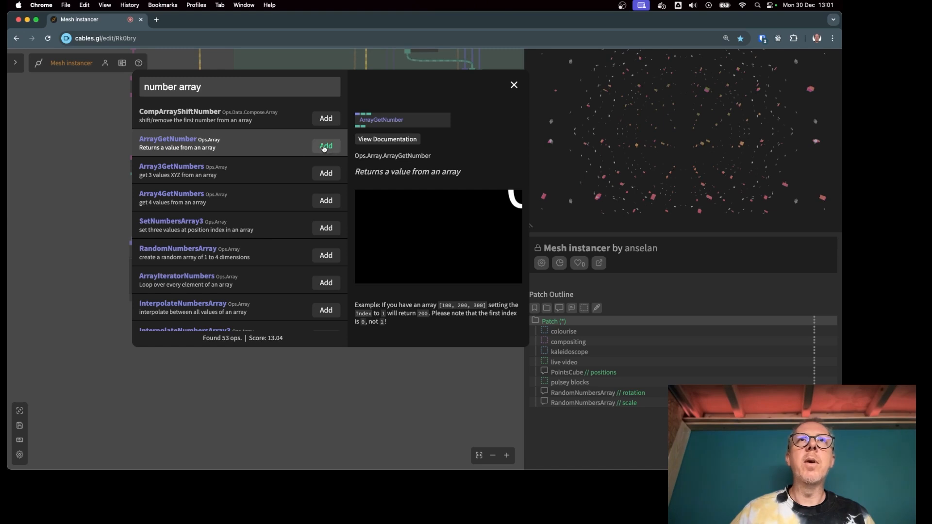
click(325, 146)
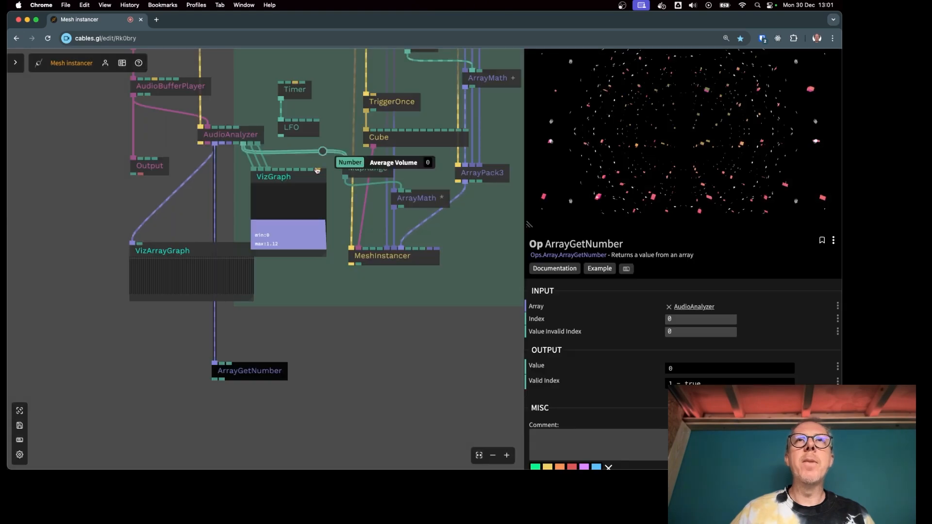
drag(268, 375, 293, 370)
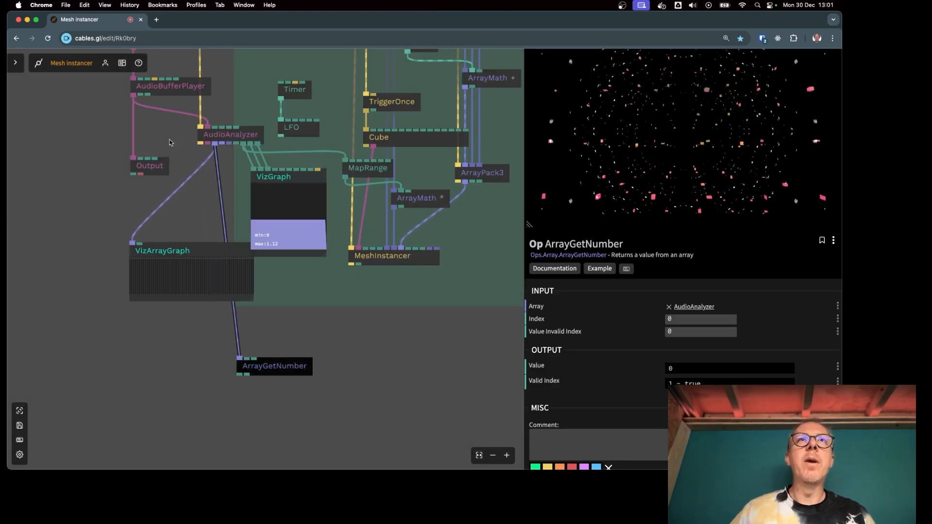
Enable looping on the AudioBufferPlayer and restart its playback.
click(170, 142)
click(180, 85)
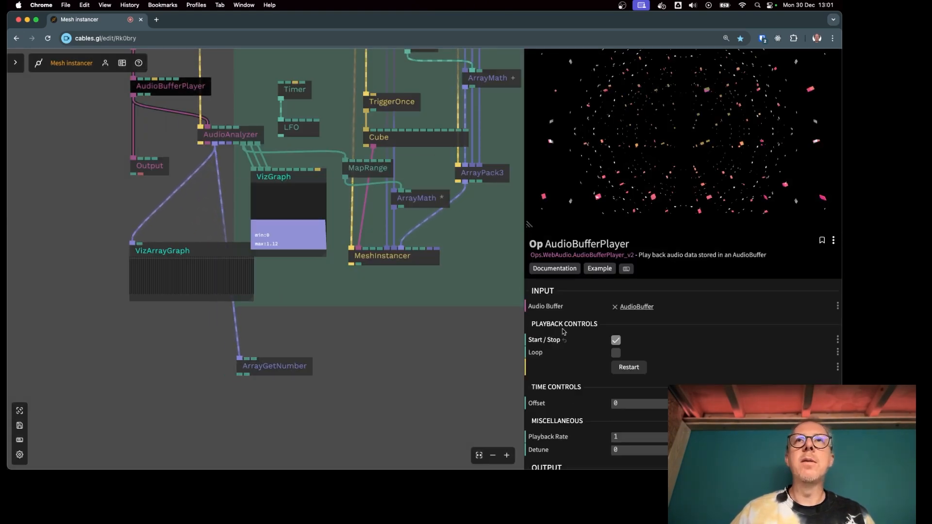
click(625, 368)
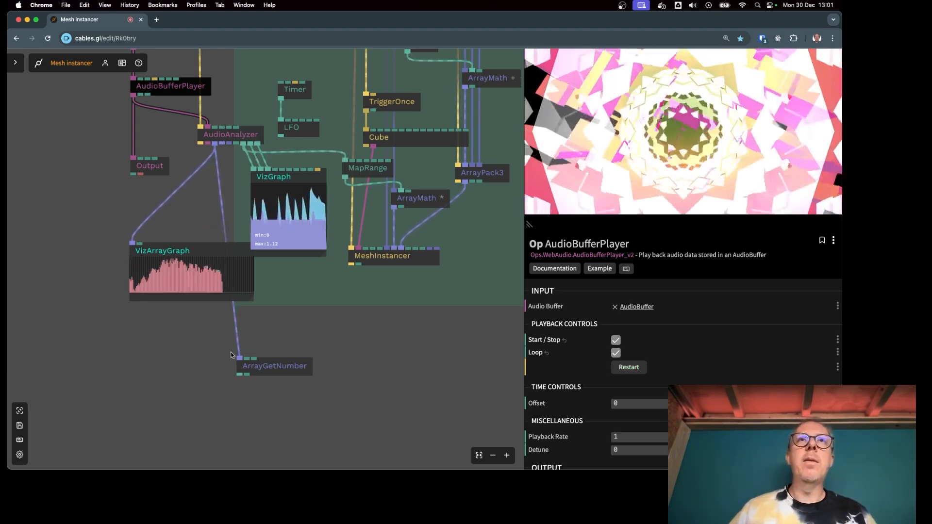
Set the ArrayGetNumber op's Index to 3 to pick a low-frequency bin of the FFT array.
scroll(238, 334, up, 3)
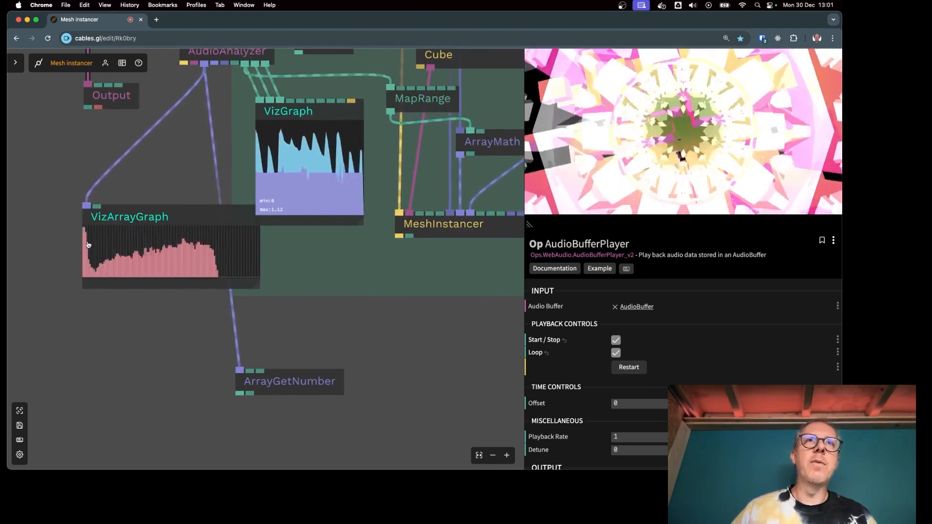
click(272, 381)
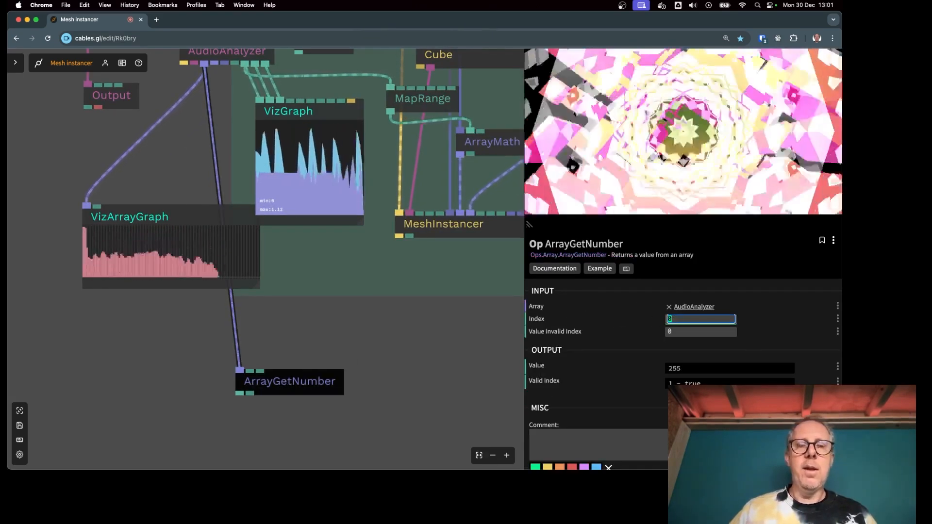
click(429, 314)
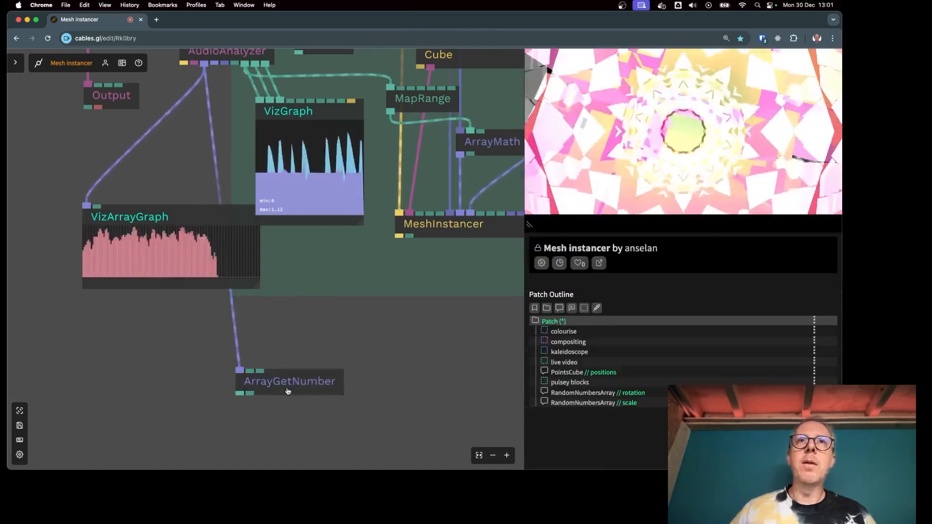
click(251, 391)
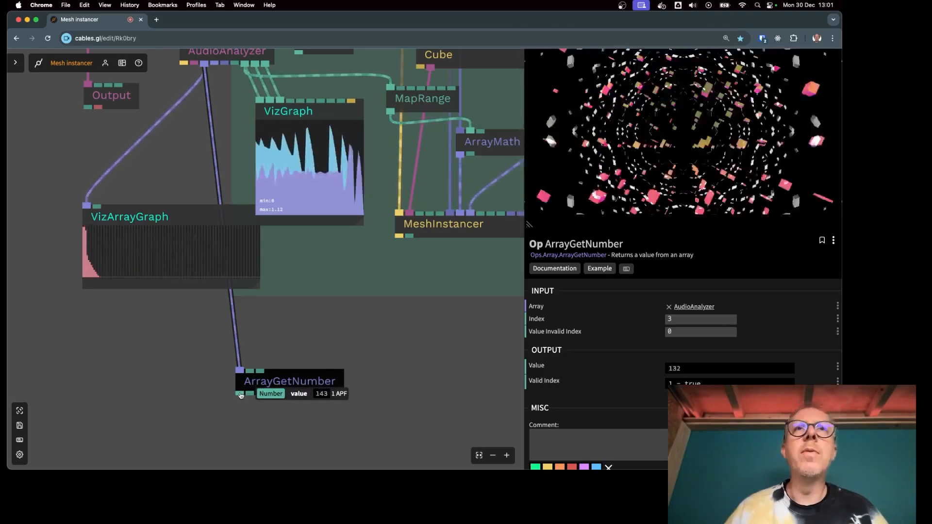
Connect the ArrayGetNumber op's value output to the MapRange op's Value input, replacing the Average Volume connection.
drag(371, 345, 340, 317)
scroll(340, 317, down, 5)
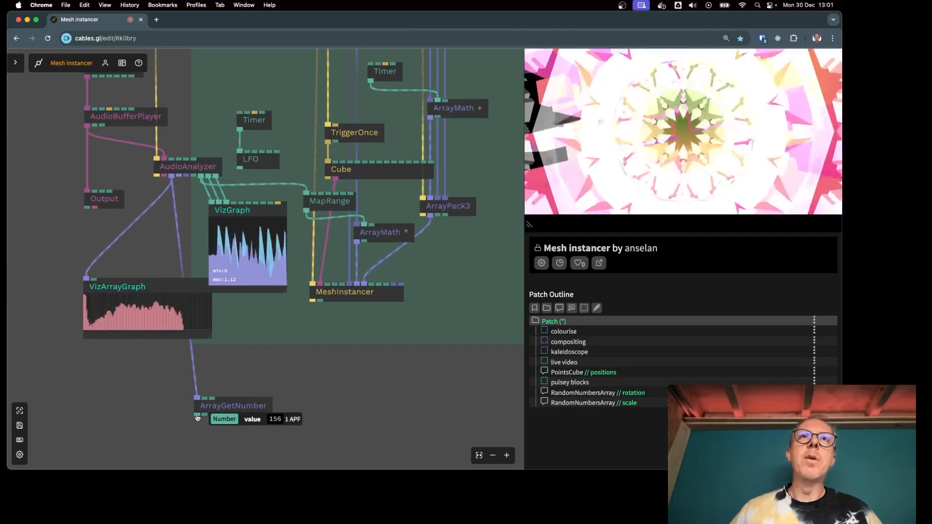
drag(196, 416, 306, 194)
Set the MapRange op's input range to Old Min 60 and Old Max 255.
click(334, 205)
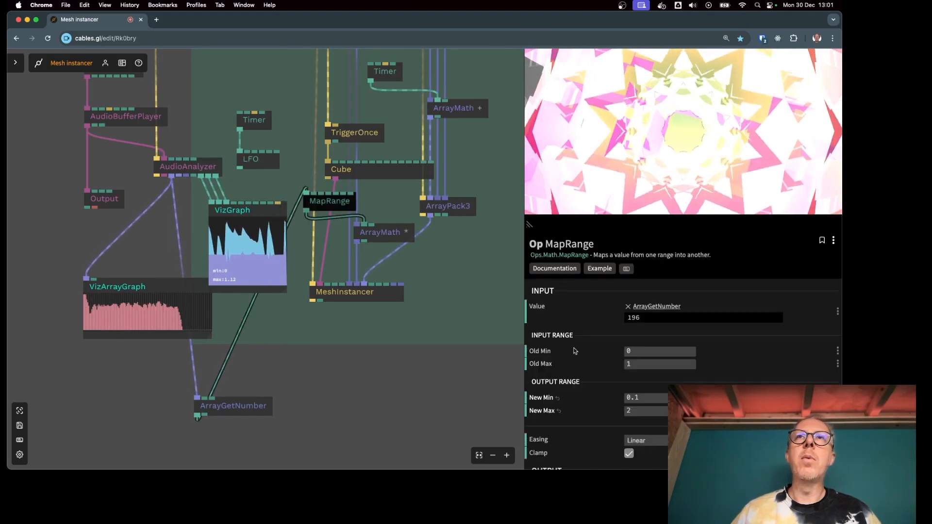
mouse_move(634, 320)
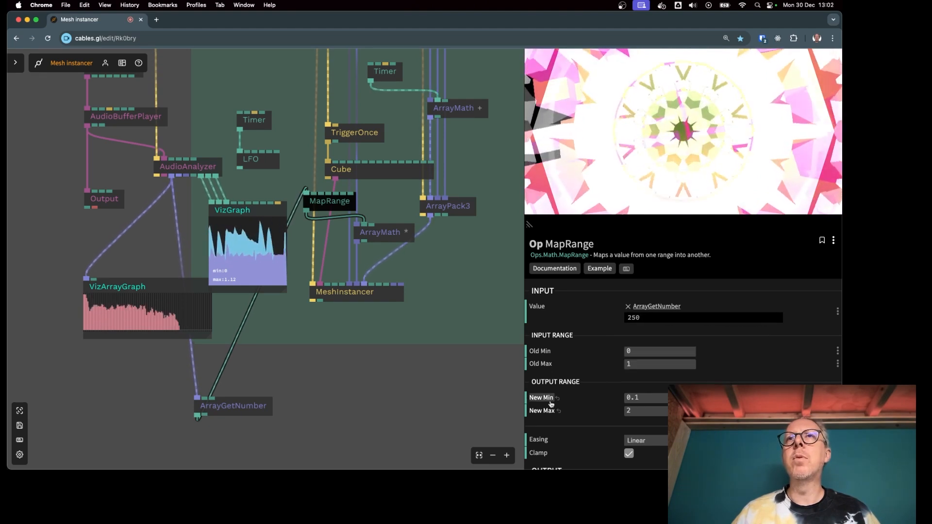
click(645, 351)
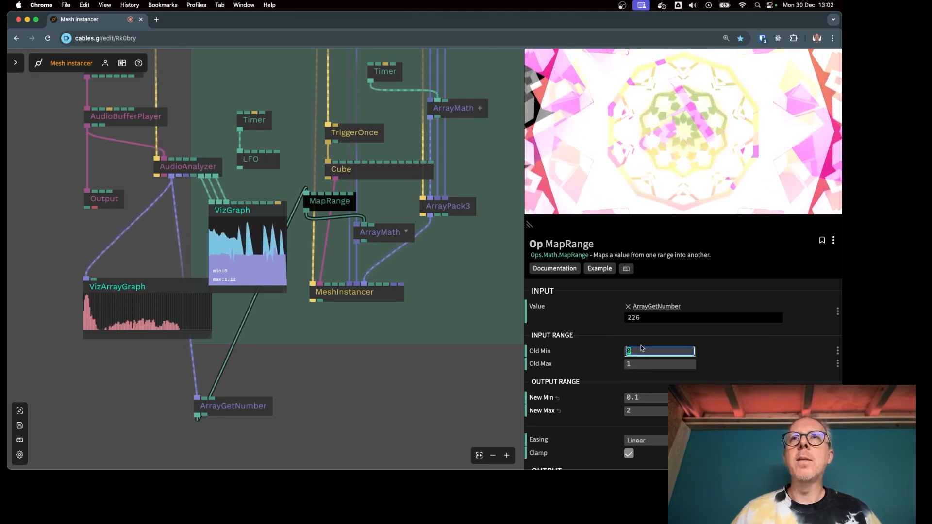
text(60)
key(Tab)
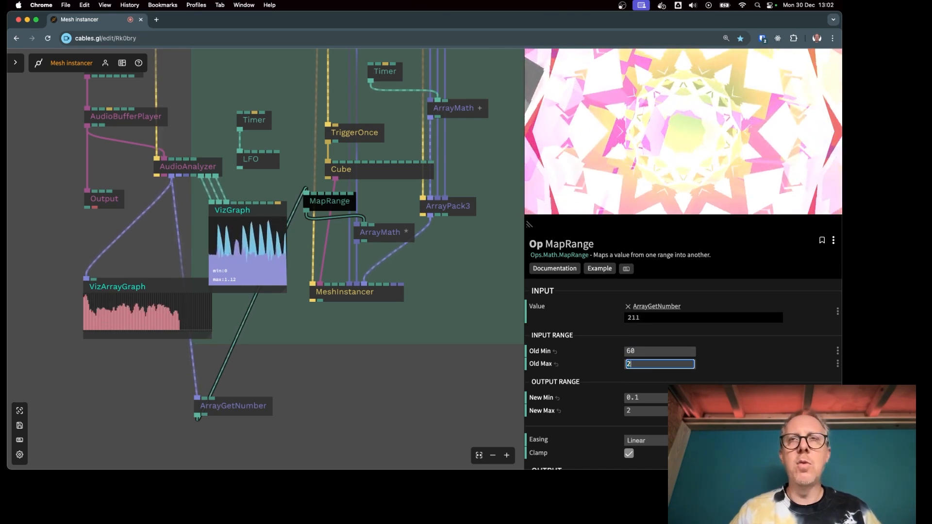
key(Tab)
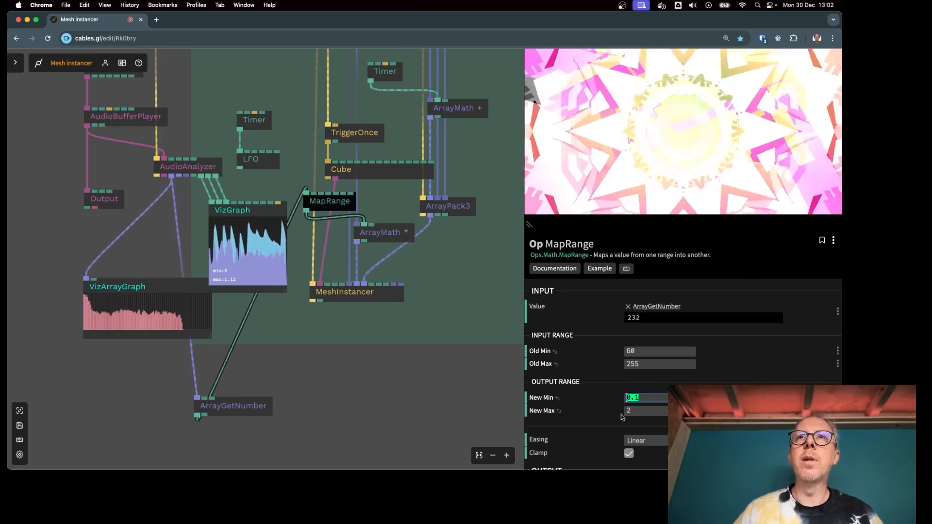
click(718, 199)
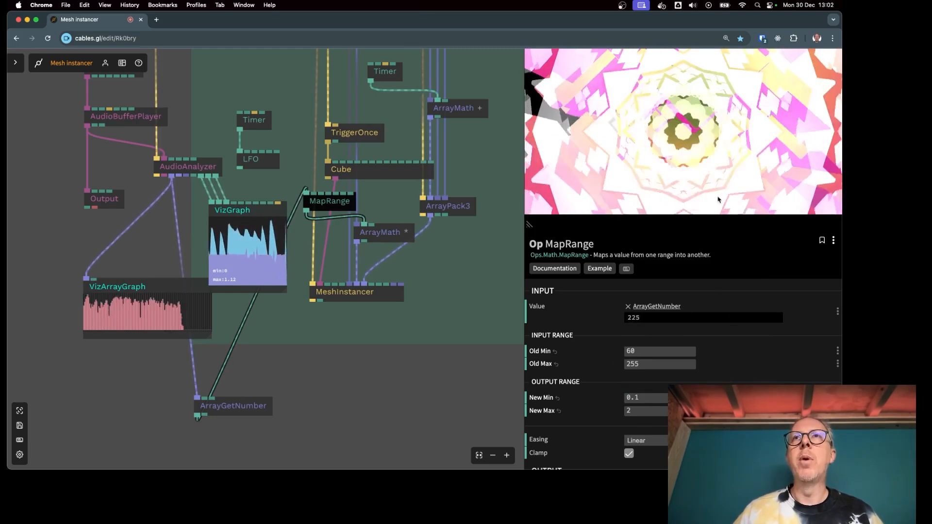
Unmute the audio Output op and set its volume to 0.277.
click(110, 200)
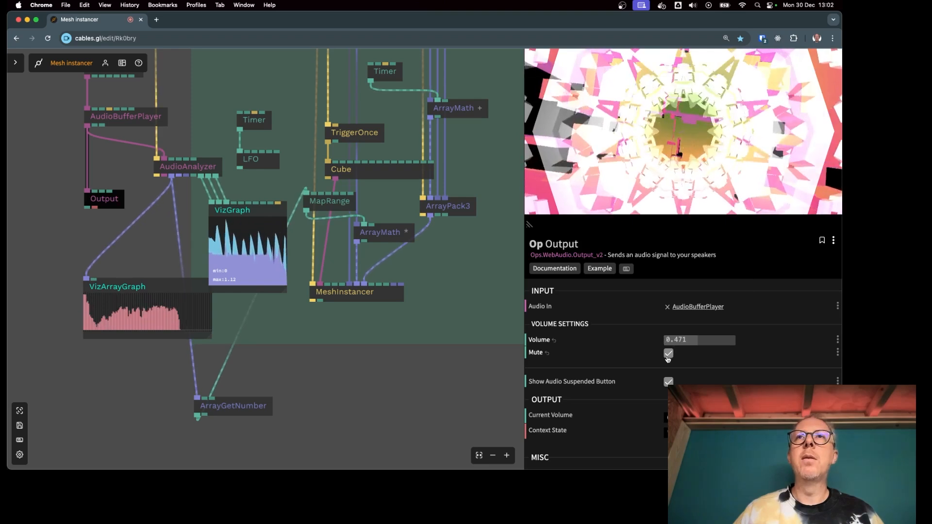
drag(694, 341, 695, 341)
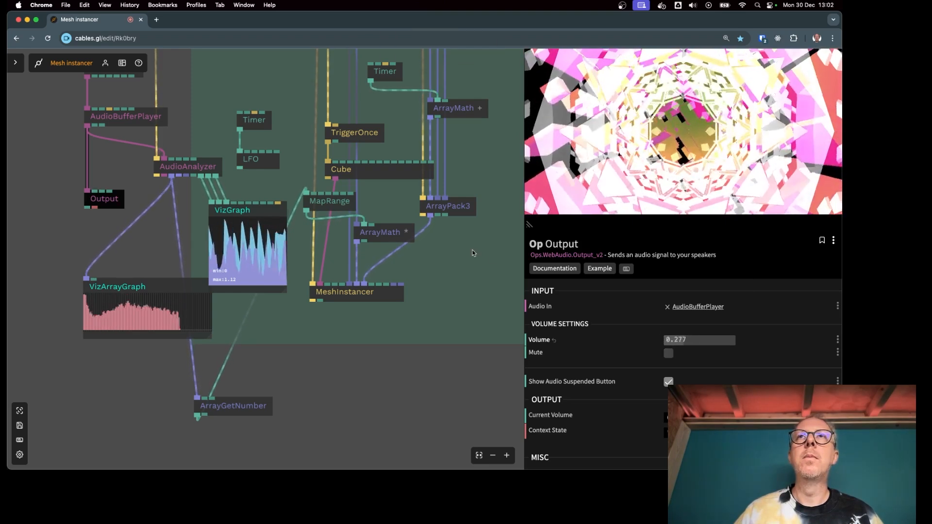